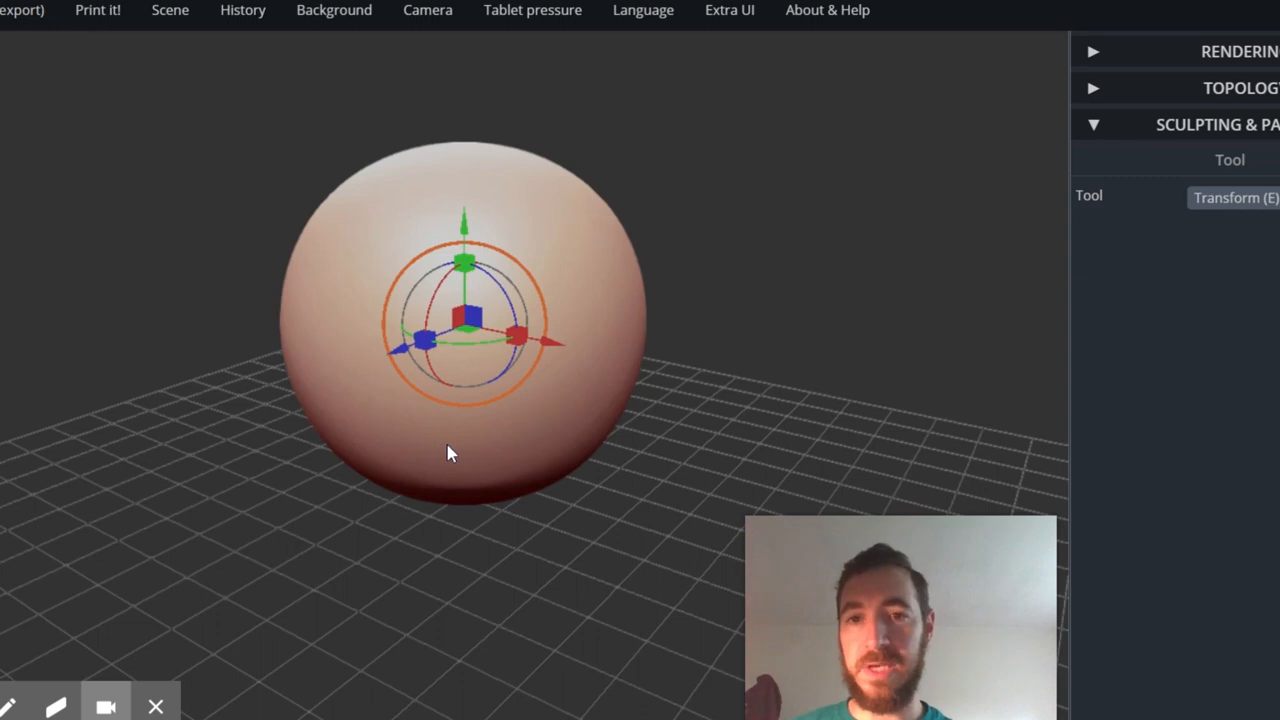
{"action": "mouse_move", "coordinate": [345, 14]}
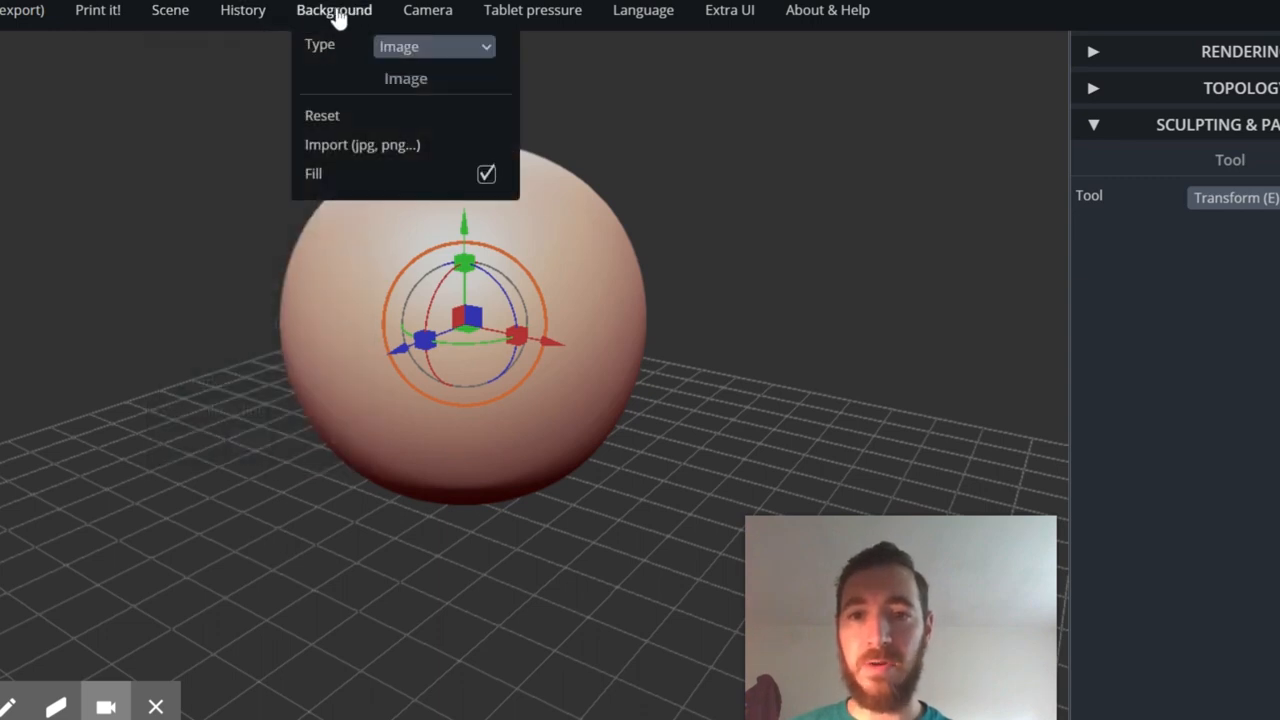
{"action": "mouse_move", "coordinate": [186, 22]}
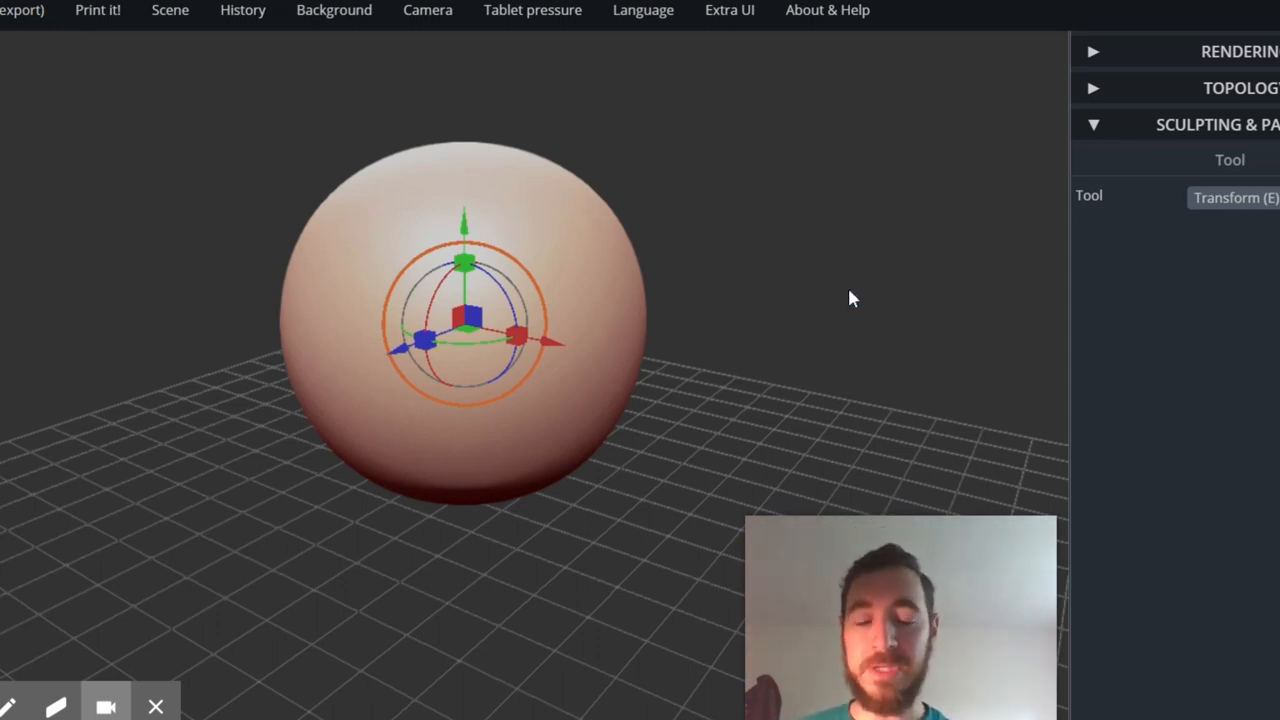
- Orbit around the sphere to view it and the grid from different angles and heights
{"action": "left_click_drag", "start_coordinate": [801, 335], "coordinate": [622, 387]}
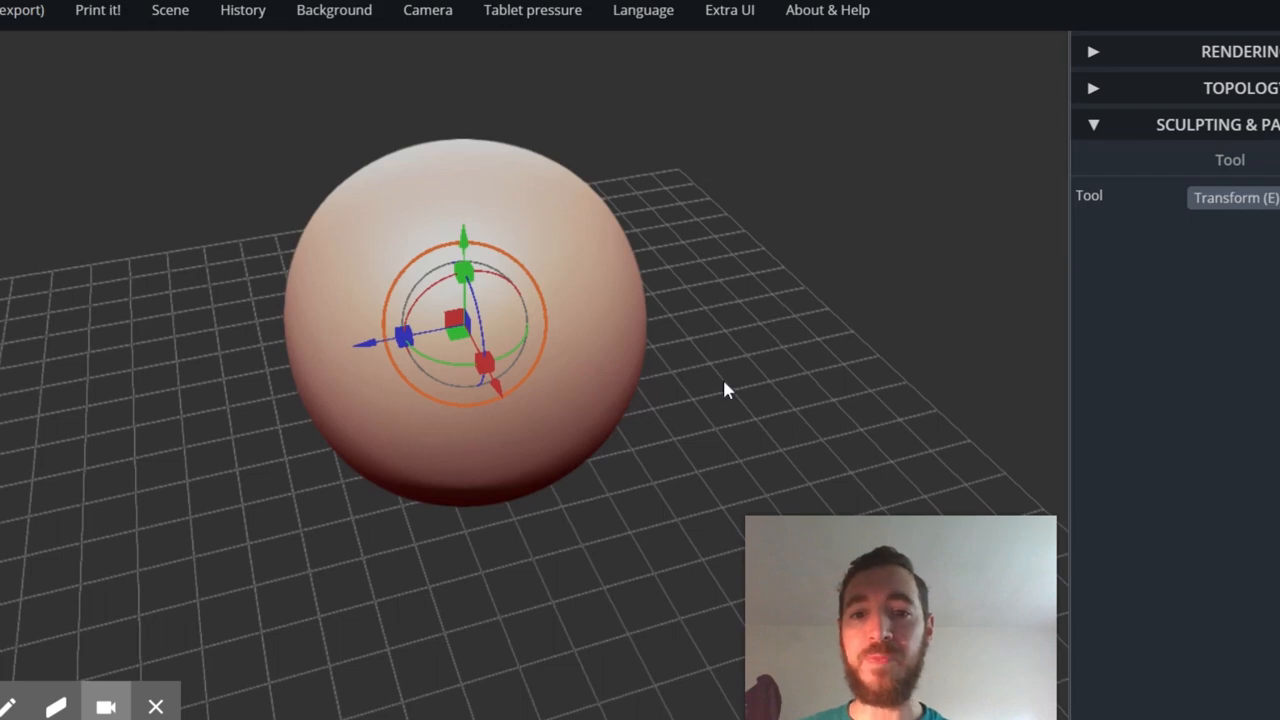
{"action": "left_click_drag", "start_coordinate": [728, 390], "coordinate": [908, 298]}
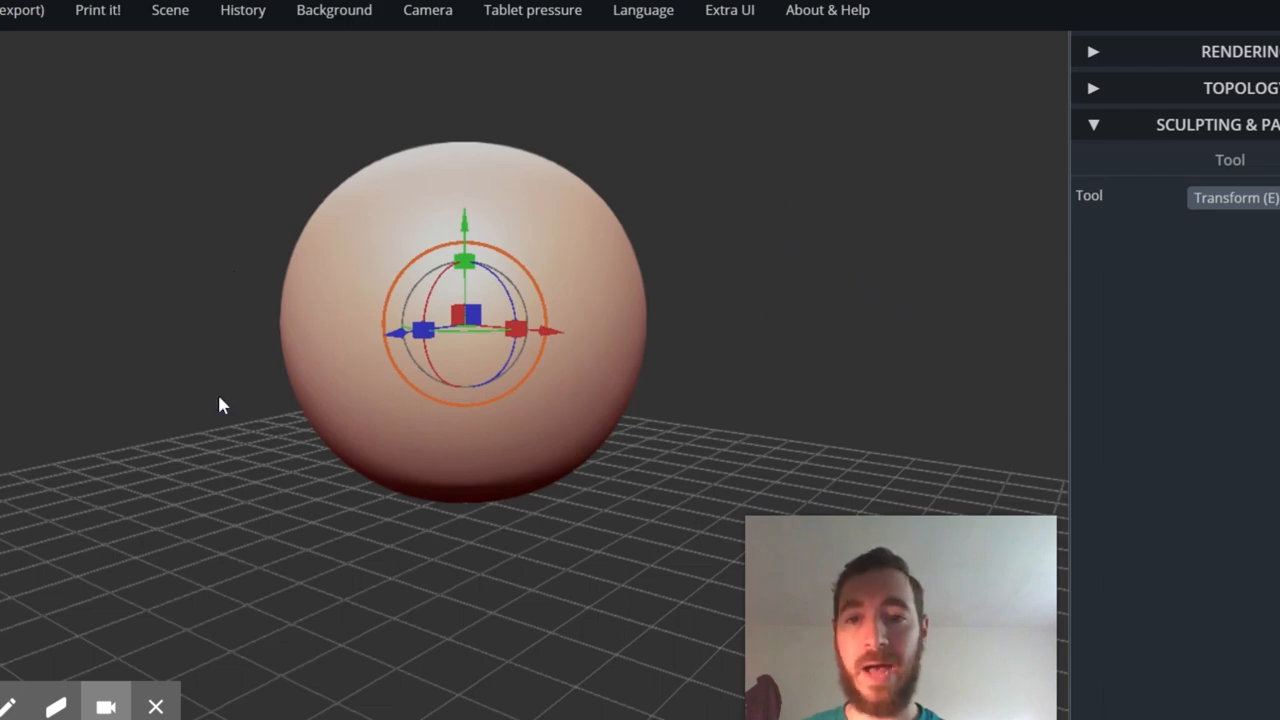
{"action": "left_click_drag", "start_coordinate": [777, 260], "coordinate": [727, 321]}
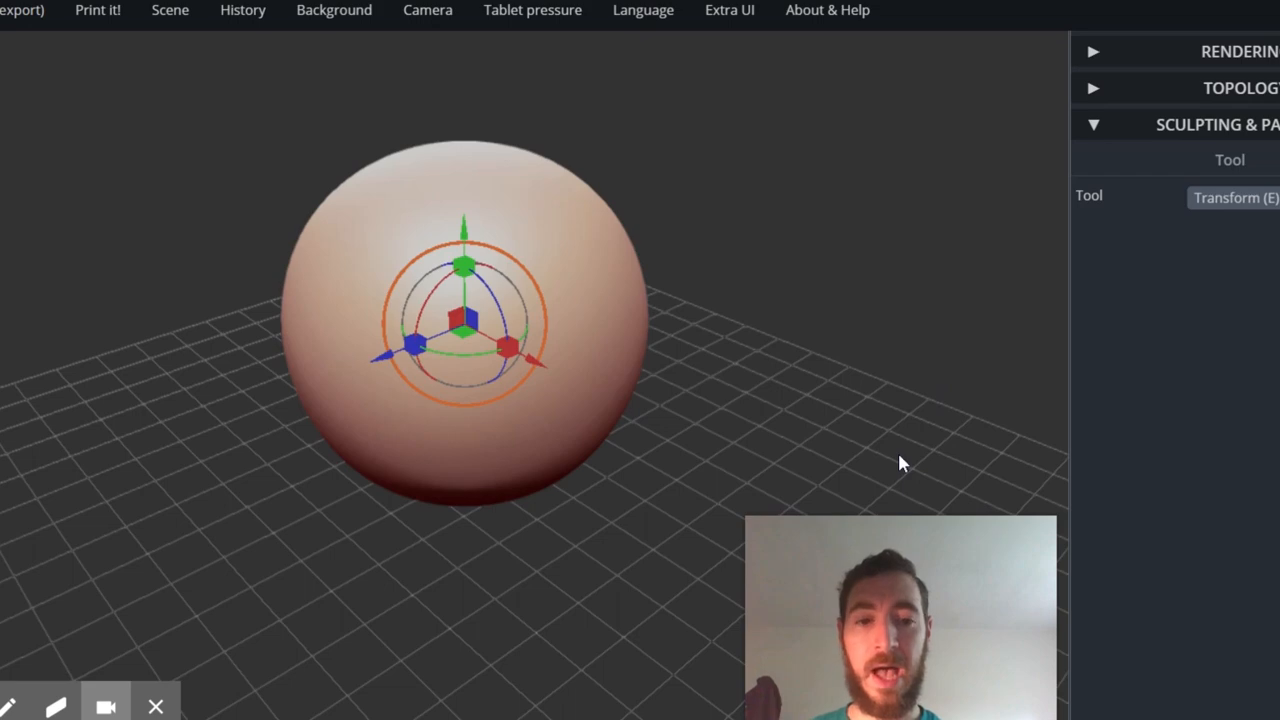
{"action": "mouse_move", "coordinate": [951, 343]}
{"action": "left_mouse_down"}
{"action": "mouse_move", "coordinate": [931, 371]}
{"action": "mouse_move", "coordinate": [866, 383]}
{"action": "mouse_move", "coordinate": [969, 330]}
{"action": "left_mouse_up"}
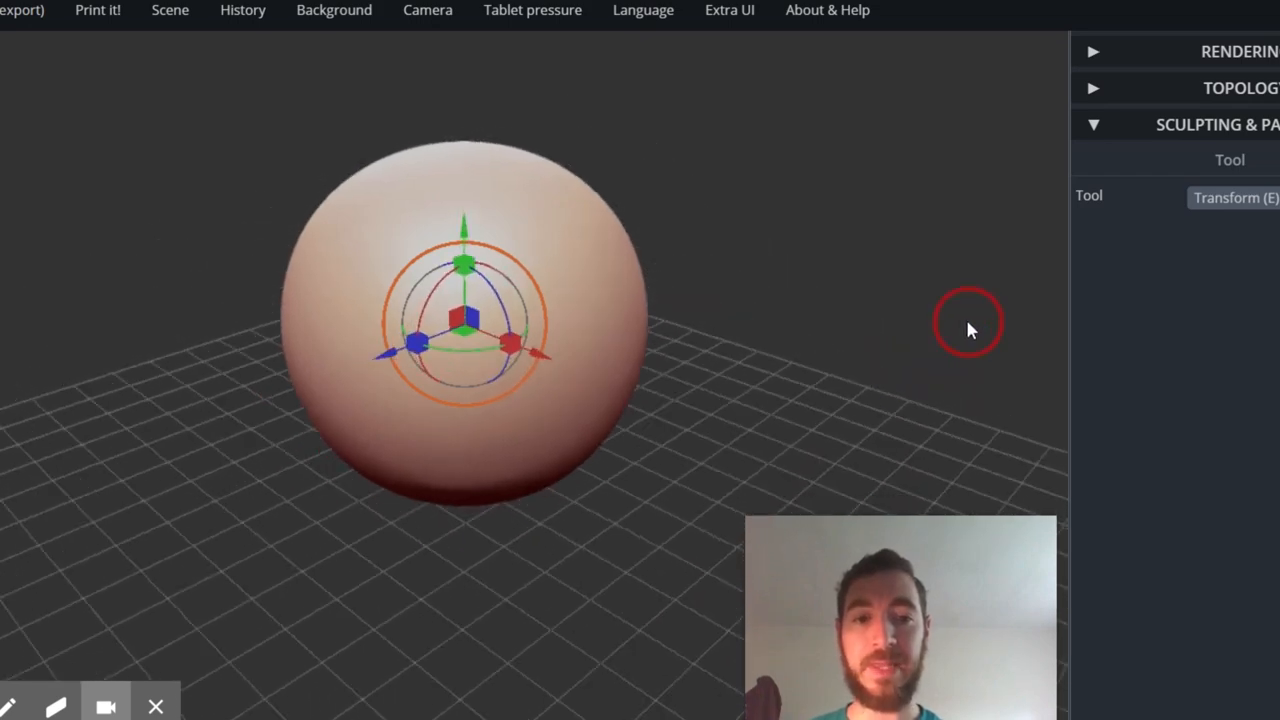
{"action": "left_click_drag", "start_coordinate": [847, 256], "coordinate": [897, 264]}
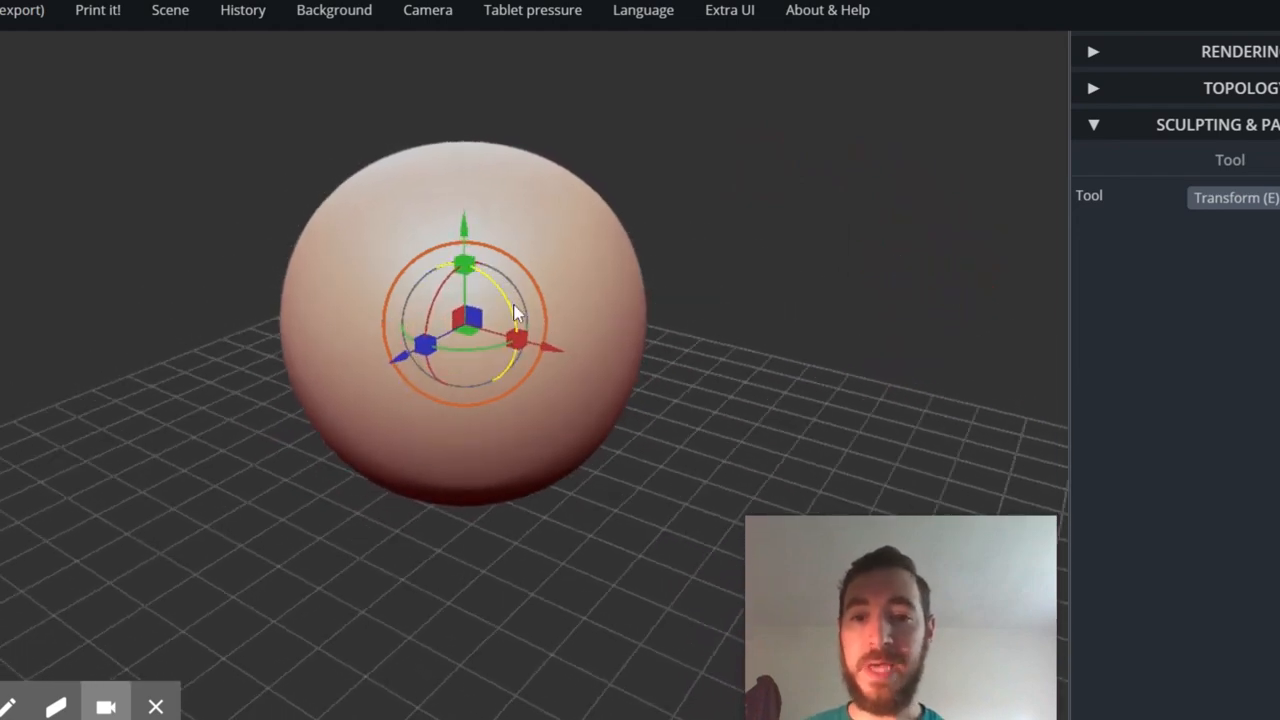
- Zoom in and out on the sphere and reposition it within the view above the grid
{"action": "scroll", "coordinate": [560, 345], "scroll_direction": "up", "scroll_amount": 2}
{"action": "scroll", "coordinate": [526, 341], "scroll_direction": "up", "scroll_amount": 2}
{"action": "scroll", "coordinate": [526, 341], "scroll_direction": "down", "scroll_amount": 4}
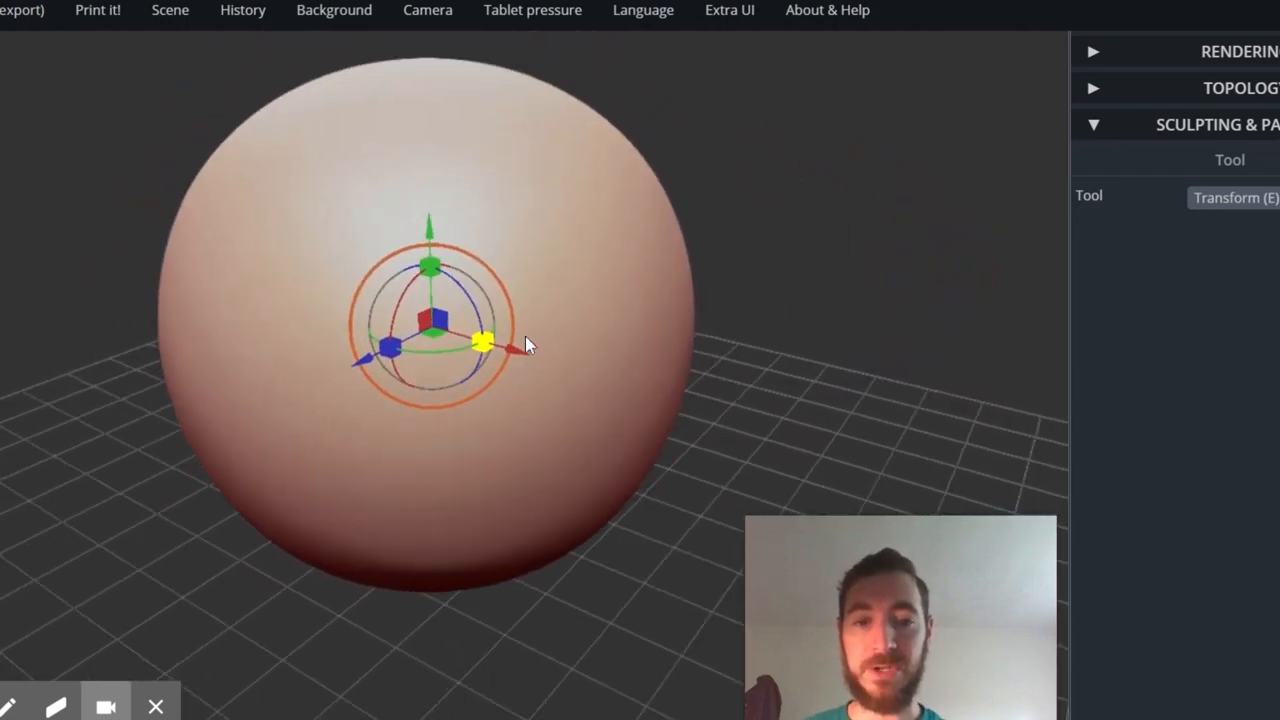
{"action": "scroll", "coordinate": [526, 341], "scroll_direction": "up", "scroll_amount": 5}
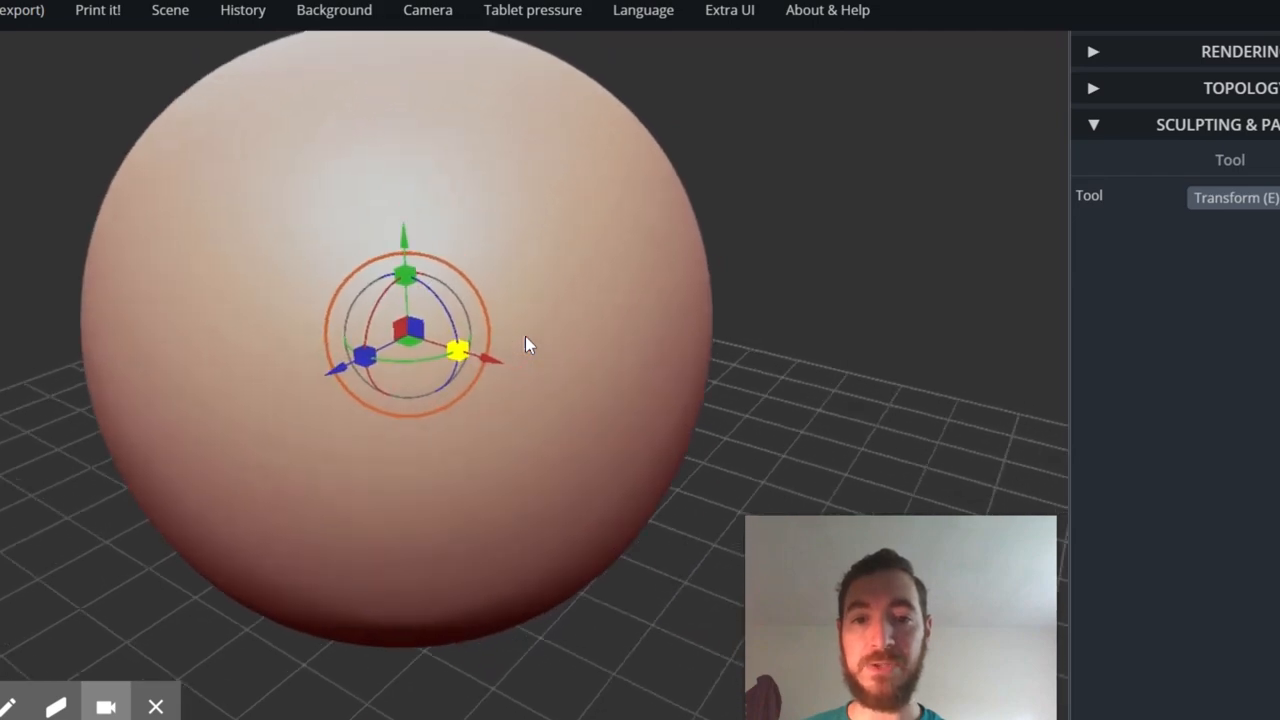
{"action": "scroll", "coordinate": [526, 341], "scroll_direction": "down", "scroll_amount": 4}
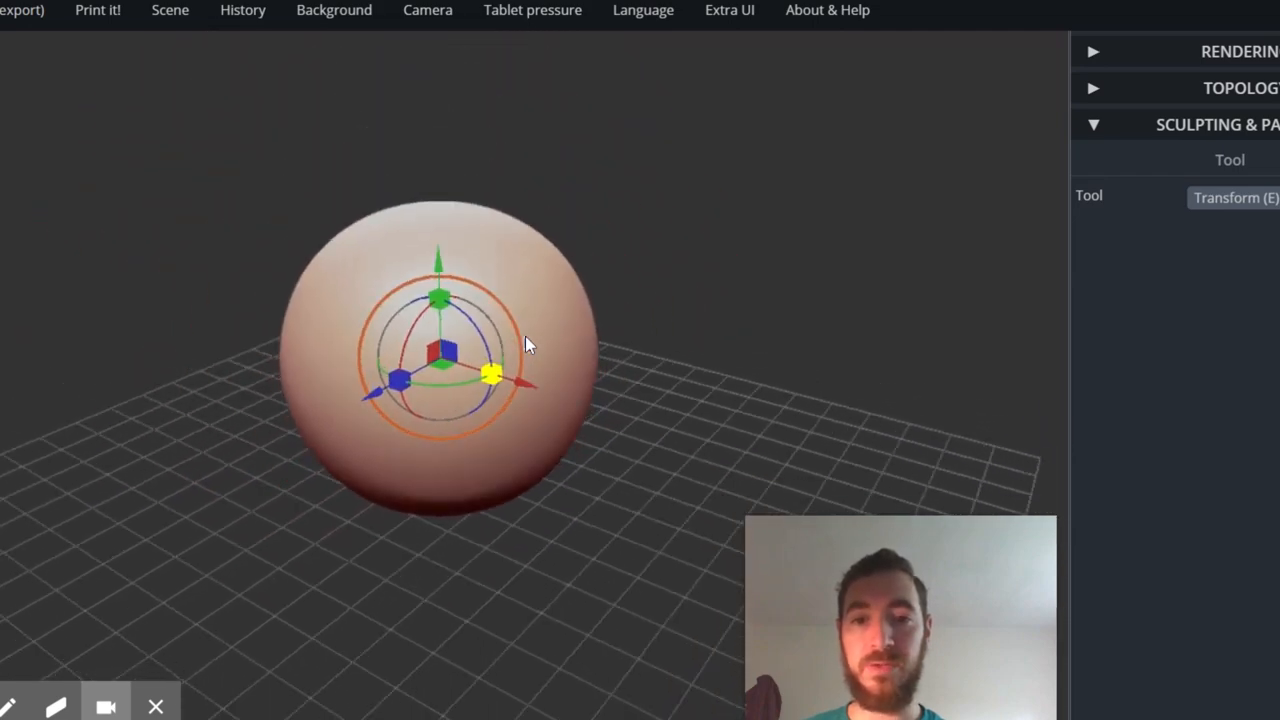
{"action": "scroll", "coordinate": [526, 341], "scroll_direction": "up", "scroll_amount": 4}
{"action": "scroll", "coordinate": [526, 341], "scroll_direction": "down", "scroll_amount": 2}
{"action": "scroll", "coordinate": [527, 344], "scroll_direction": "down", "scroll_amount": 1}
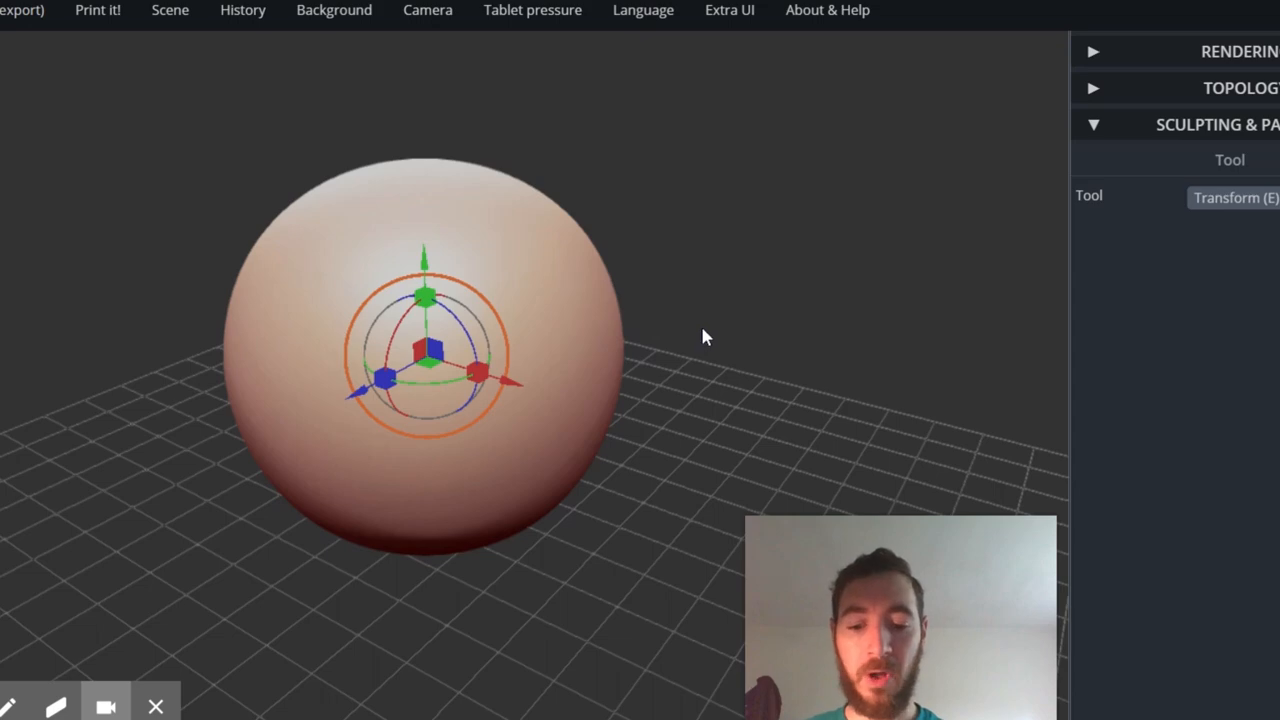
{"action": "scroll", "coordinate": [703, 337], "scroll_direction": "up", "scroll_amount": 3}
{"action": "scroll", "coordinate": [703, 337], "scroll_direction": "down", "scroll_amount": 5}
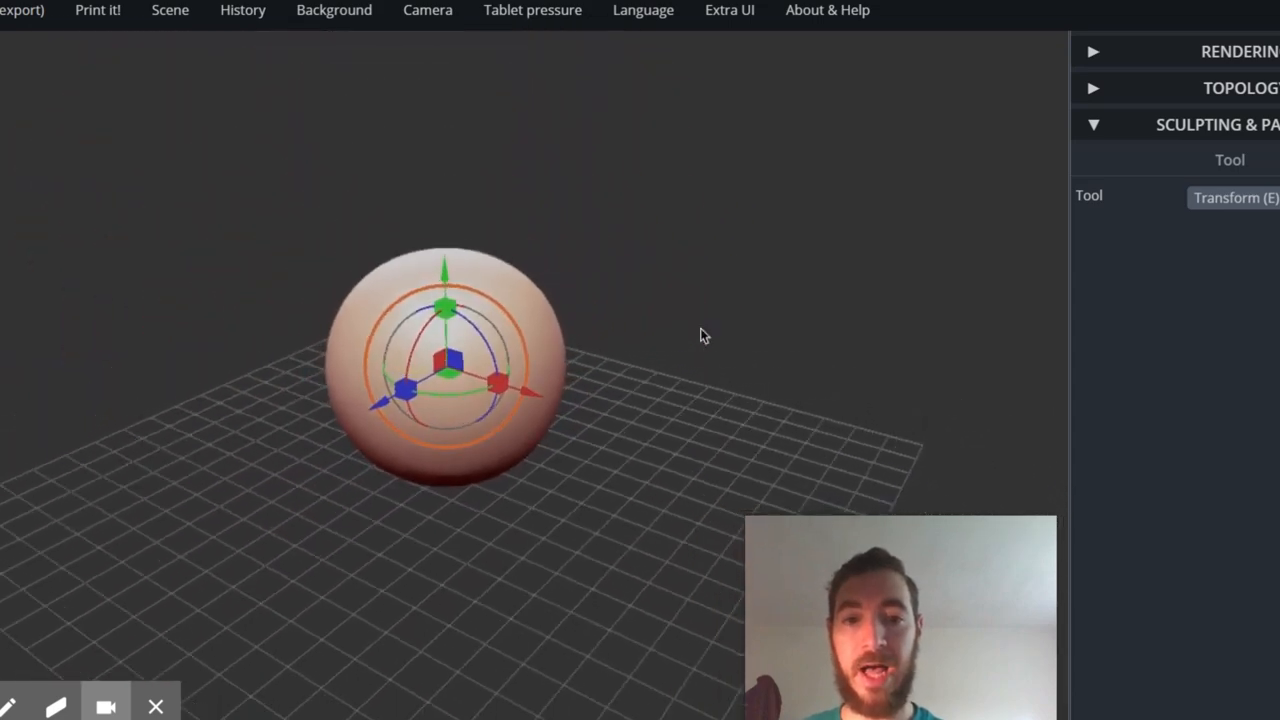
{"action": "scroll", "coordinate": [702, 336], "scroll_direction": "up", "scroll_amount": 4}
{"action": "scroll", "coordinate": [702, 336], "scroll_direction": "down", "scroll_amount": 4}
{"action": "scroll", "coordinate": [702, 336], "scroll_direction": "up", "scroll_amount": 2}
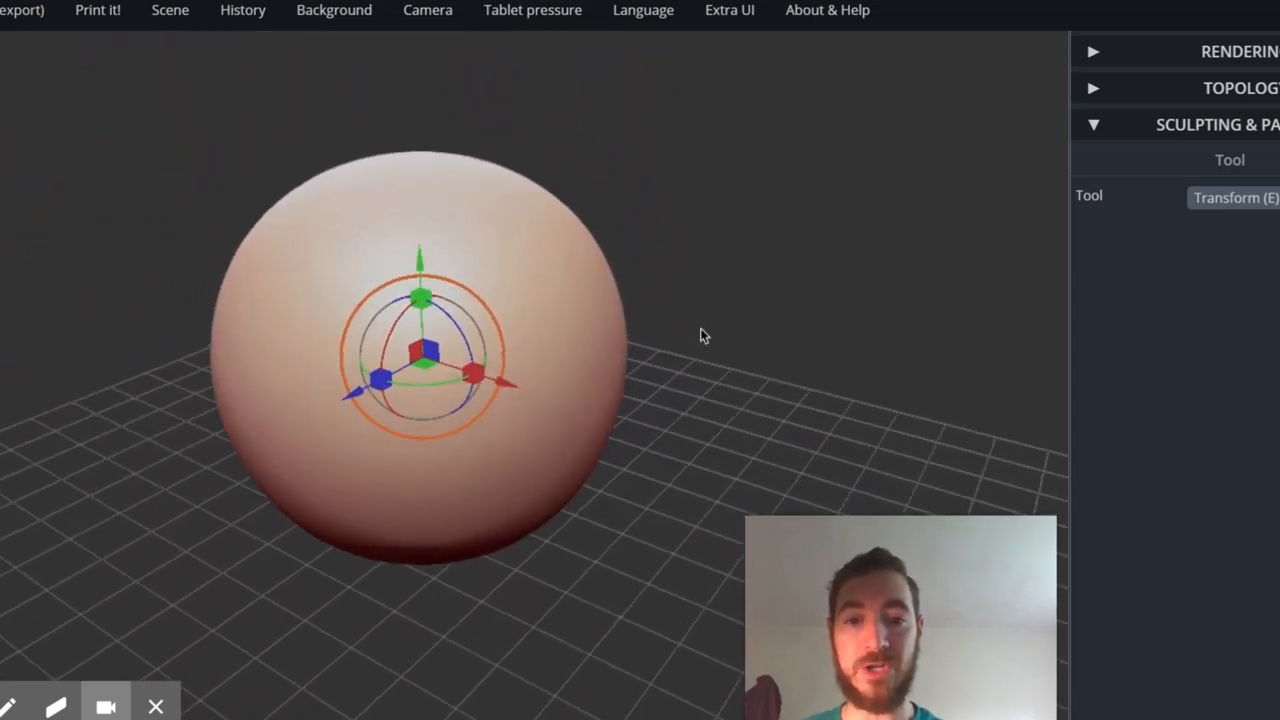
{"action": "scroll", "coordinate": [702, 336], "scroll_direction": "up", "scroll_amount": 2}
{"action": "scroll", "coordinate": [702, 336], "scroll_direction": "down", "scroll_amount": 4}
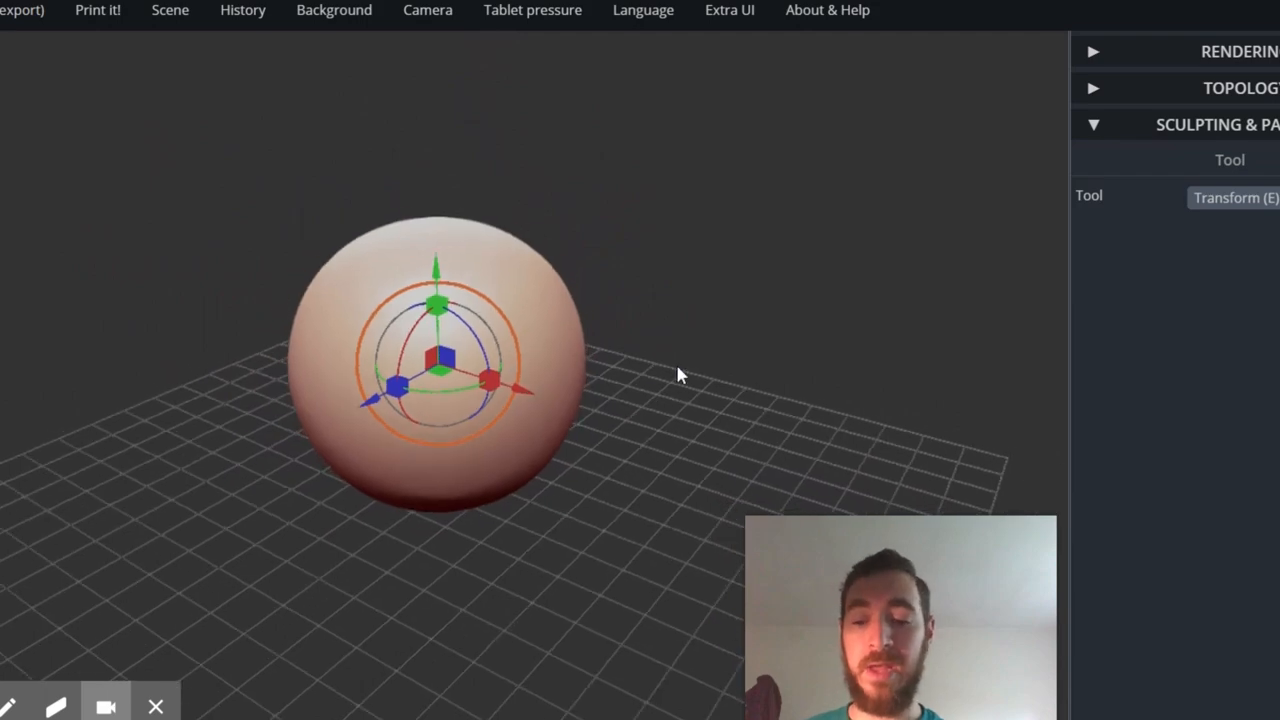
{"action": "left_click_drag", "start_coordinate": [803, 423], "coordinate": [829, 416]}
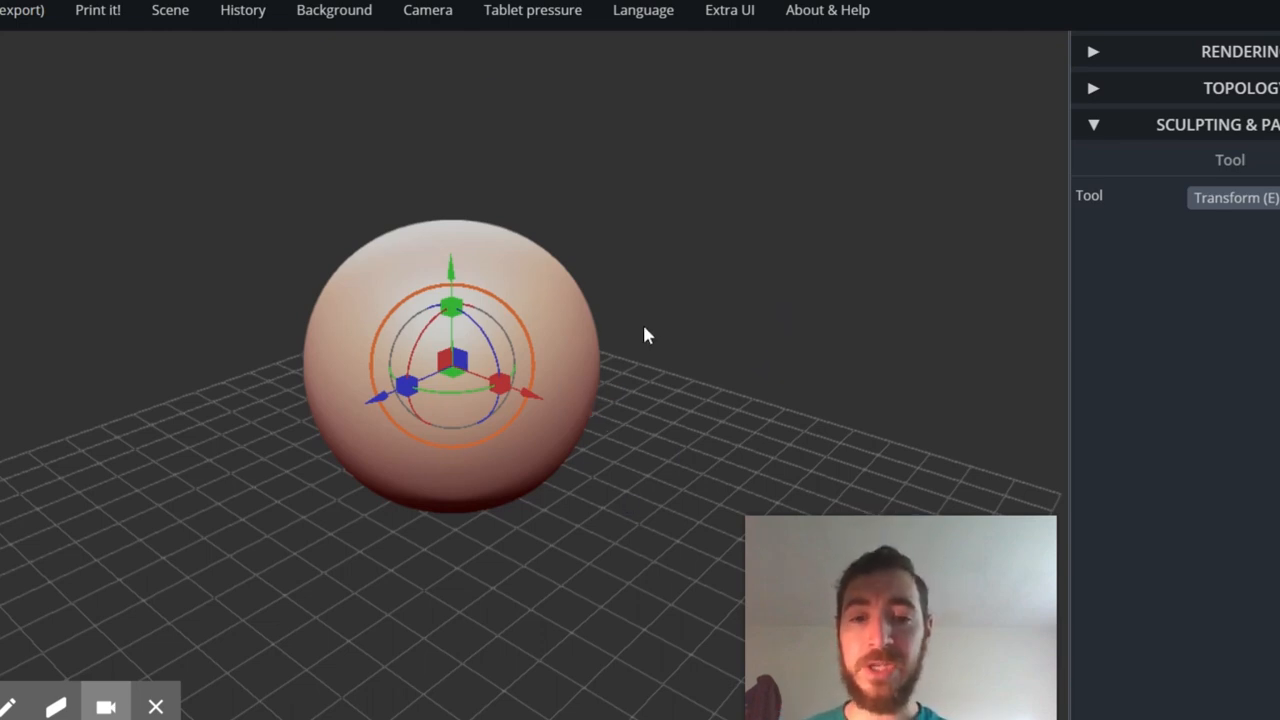
{"action": "left_click_drag", "start_coordinate": [750, 325], "coordinate": [782, 268]}
{"action": "left_click_drag", "start_coordinate": [770, 318], "coordinate": [746, 296]}
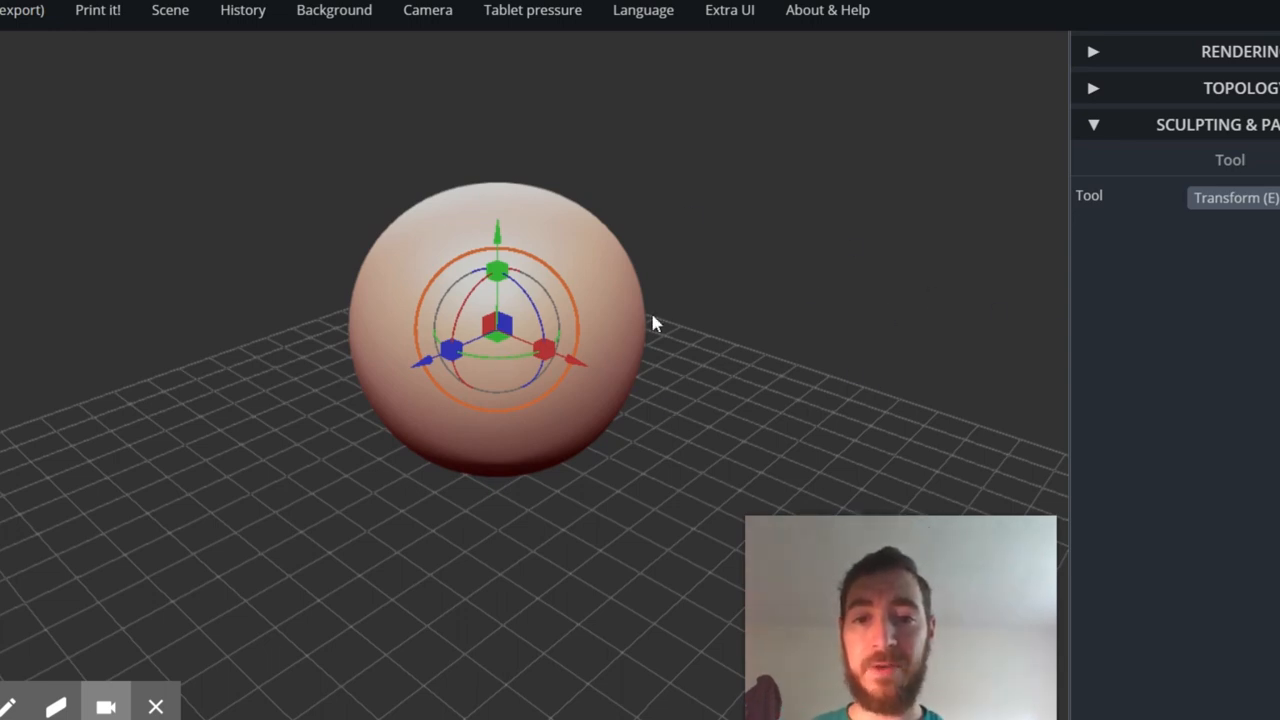
{"action": "left_click", "coordinate": [1098, 130]}
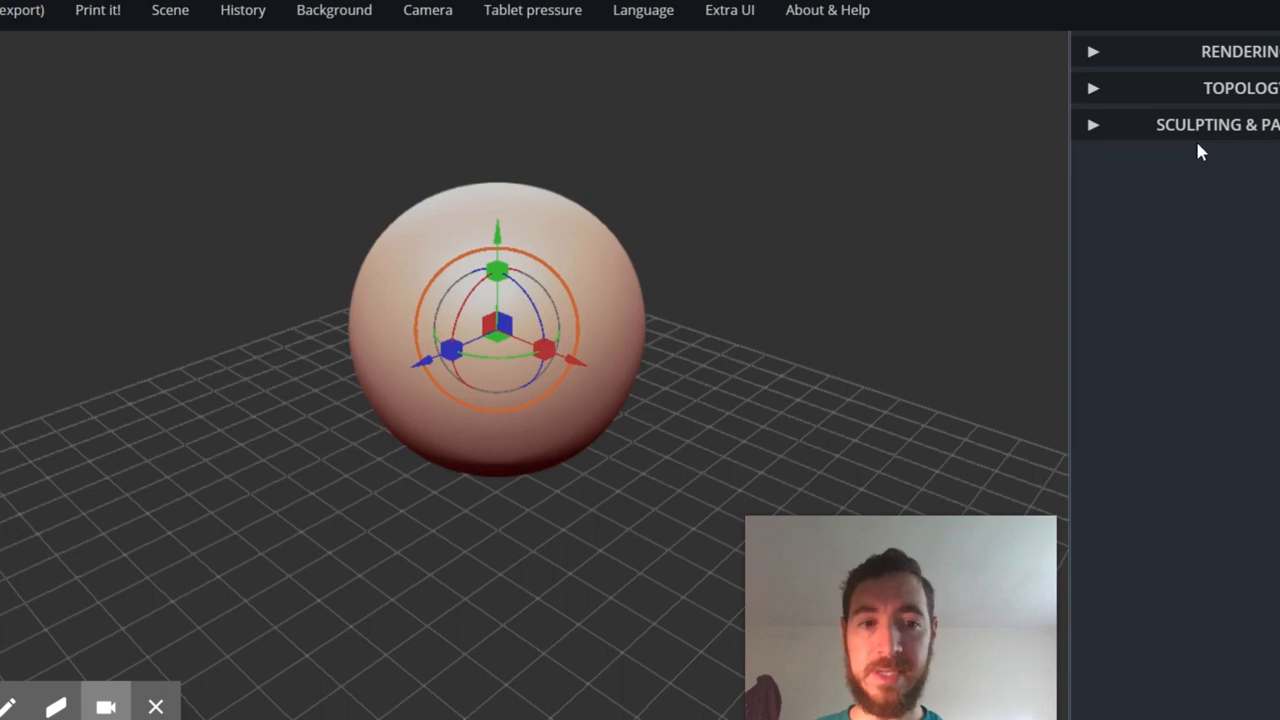
{"action": "left_click", "coordinate": [1093, 128]}
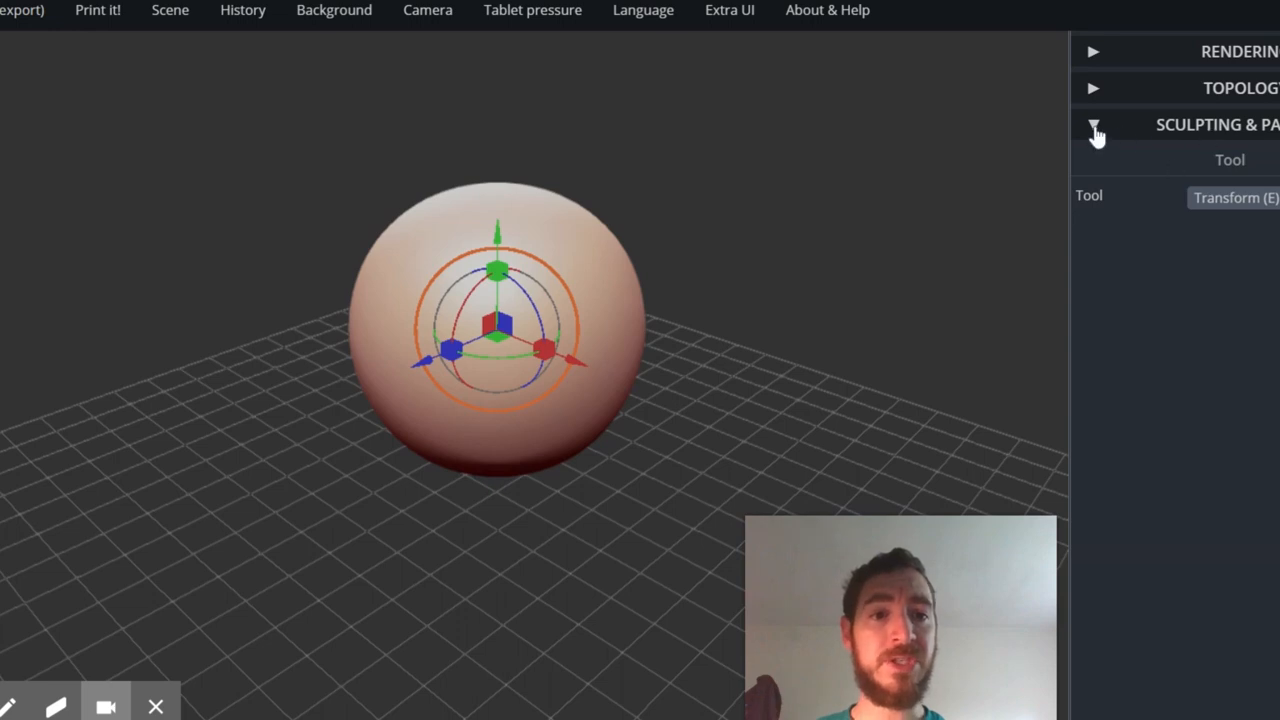
{"action": "left_click", "coordinate": [1094, 128]}
{"action": "left_click", "coordinate": [1094, 128]}
{"action": "left_click", "coordinate": [1224, 199]}
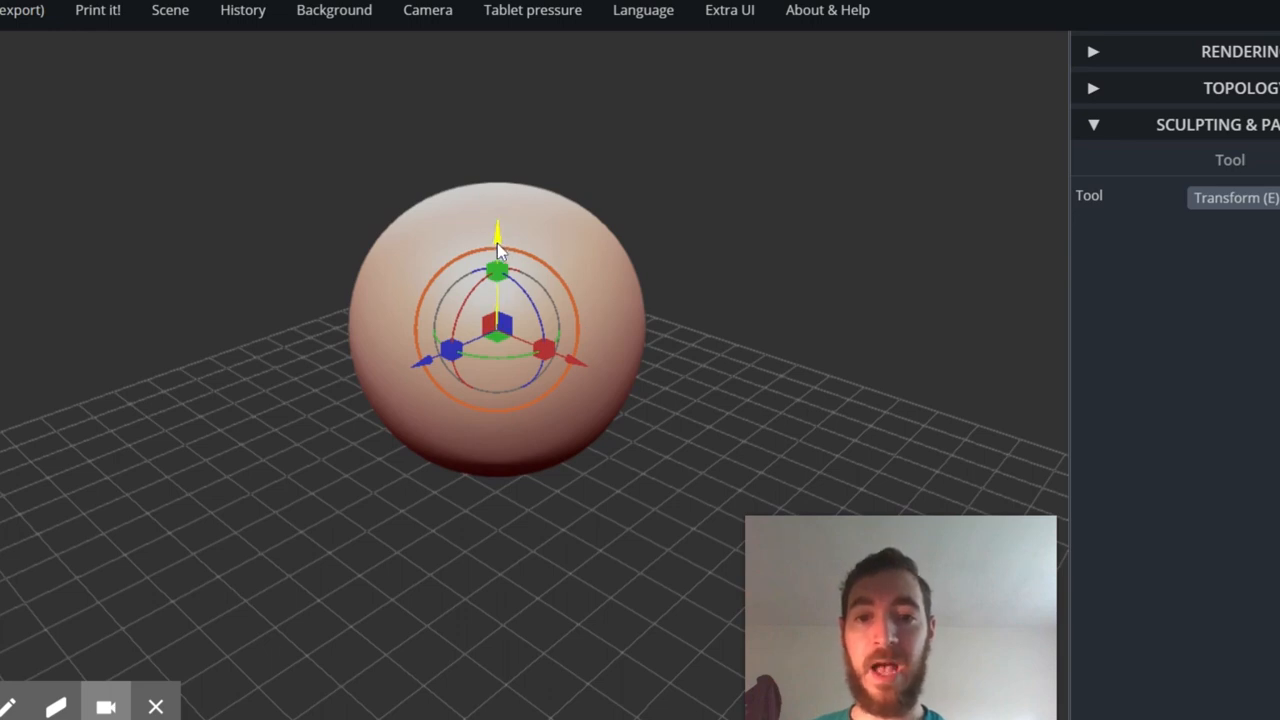
- Move the sphere slightly up along the green axis and outward along the blue axis with the Transform gizmo
{"action": "mouse_move", "coordinate": [500, 250]}
{"action": "left_mouse_down"}
{"action": "mouse_move", "coordinate": [509, 143]}
{"action": "mouse_move", "coordinate": [500, 234]}
{"action": "left_mouse_up"}
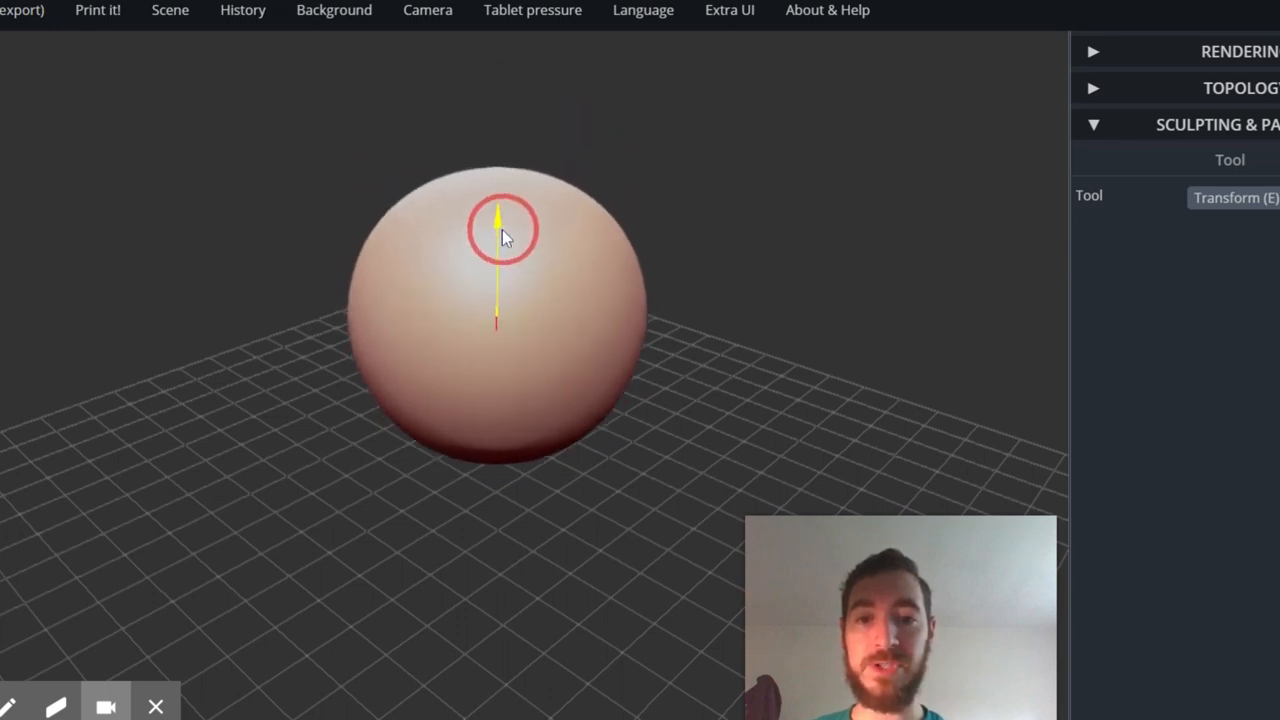
{"action": "left_click_drag", "start_coordinate": [430, 346], "coordinate": [412, 376]}
- Try scaling the sphere along the green axis and rotating it around that axis, undoing each change
{"action": "mouse_move", "coordinate": [474, 278]}
{"action": "left_mouse_down"}
{"action": "mouse_move", "coordinate": [491, 343]}
{"action": "mouse_move", "coordinate": [472, 225]}
{"action": "mouse_move", "coordinate": [469, 272]}
{"action": "mouse_move", "coordinate": [470, 258]}
{"action": "left_mouse_up"}
{"action": "key", "text": "ctrl+z"}
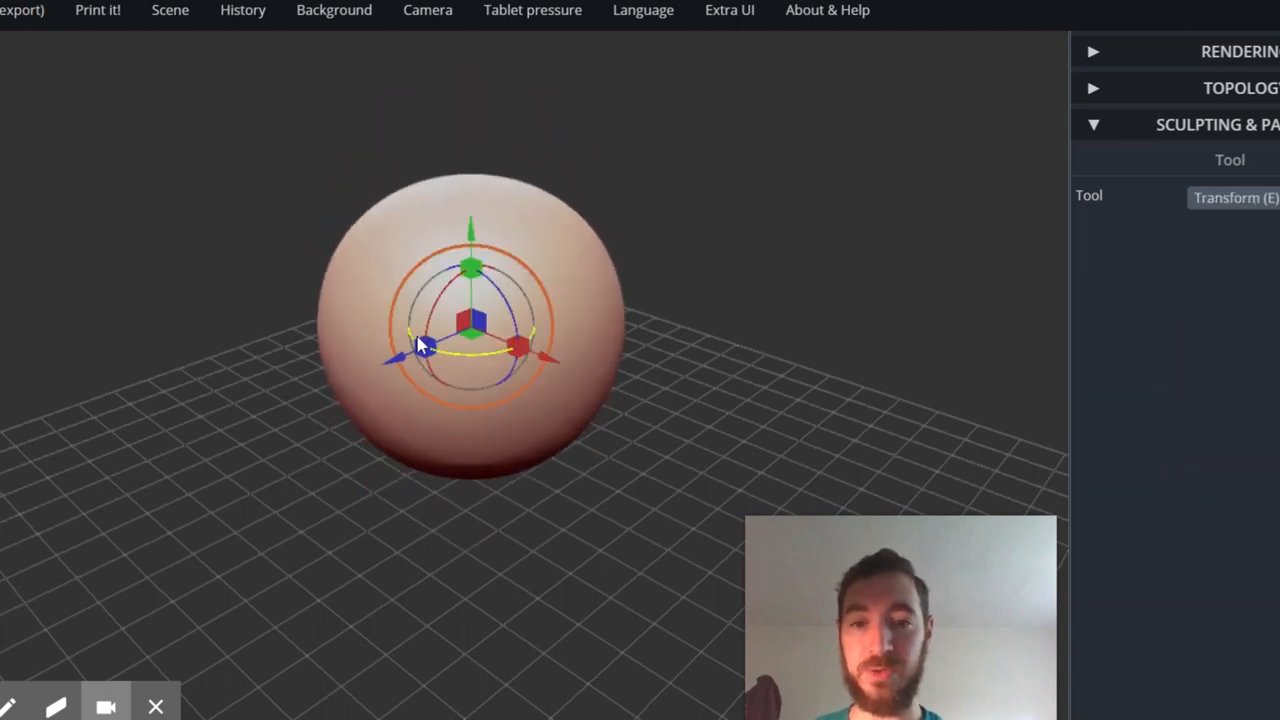
{"action": "left_click_drag", "start_coordinate": [423, 346], "coordinate": [418, 381]}
{"action": "key", "text": "ctrl+z"}
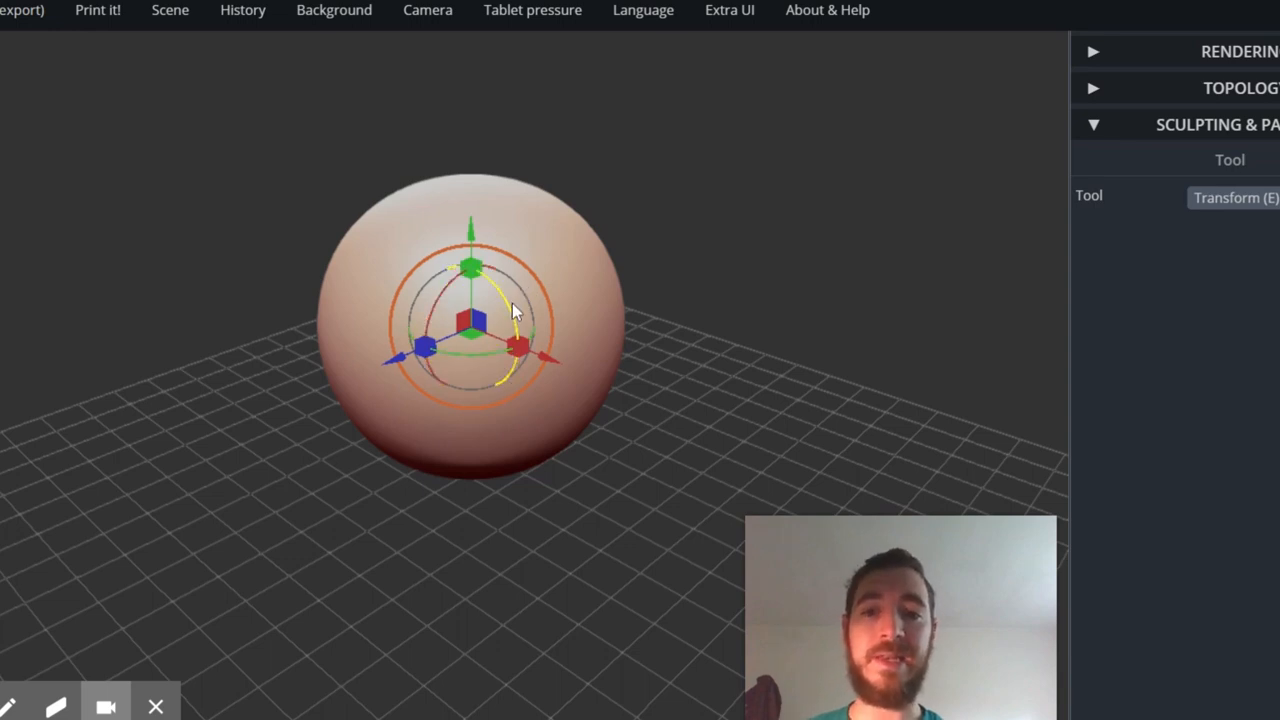
- Try stretching the sphere into a long ellipsoid along the blue axis and tilting it around the red axis, then undo both
{"action": "mouse_move", "coordinate": [512, 303]}
{"action": "left_mouse_down"}
{"action": "mouse_move", "coordinate": [517, 324]}
{"action": "mouse_move", "coordinate": [495, 303]}
{"action": "left_mouse_up"}
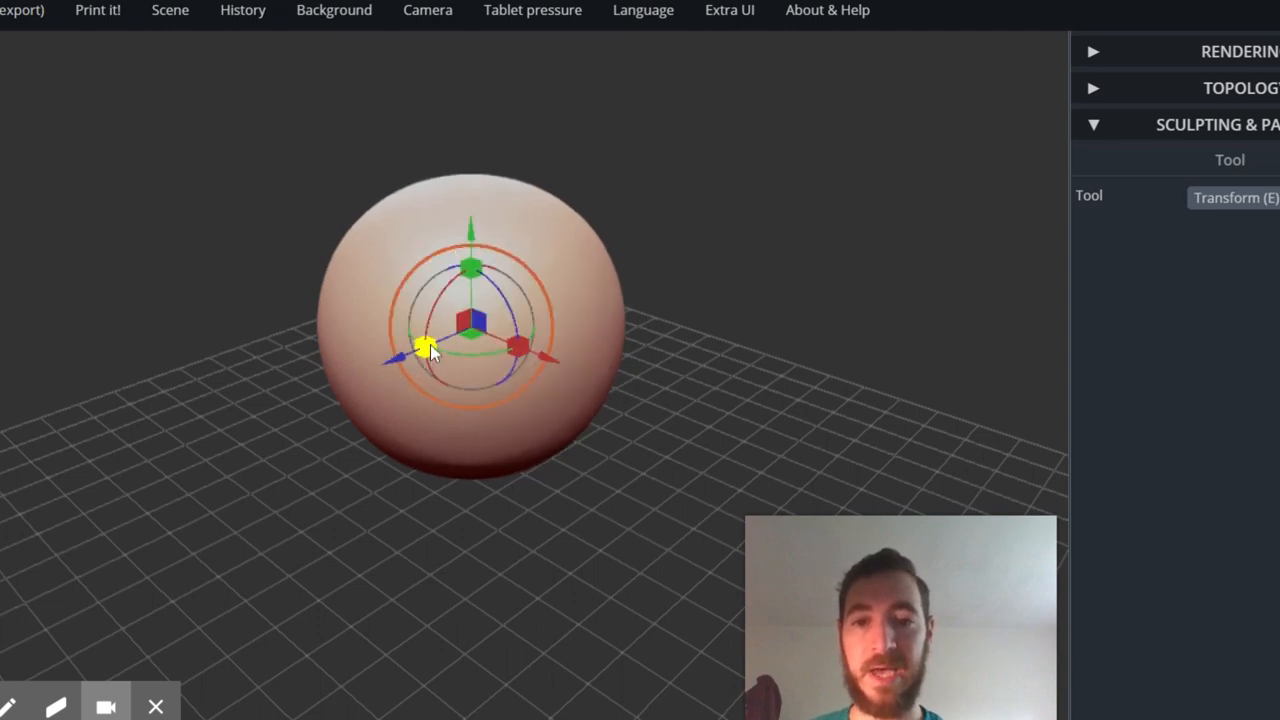
{"action": "left_click_drag", "start_coordinate": [429, 344], "coordinate": [342, 386]}
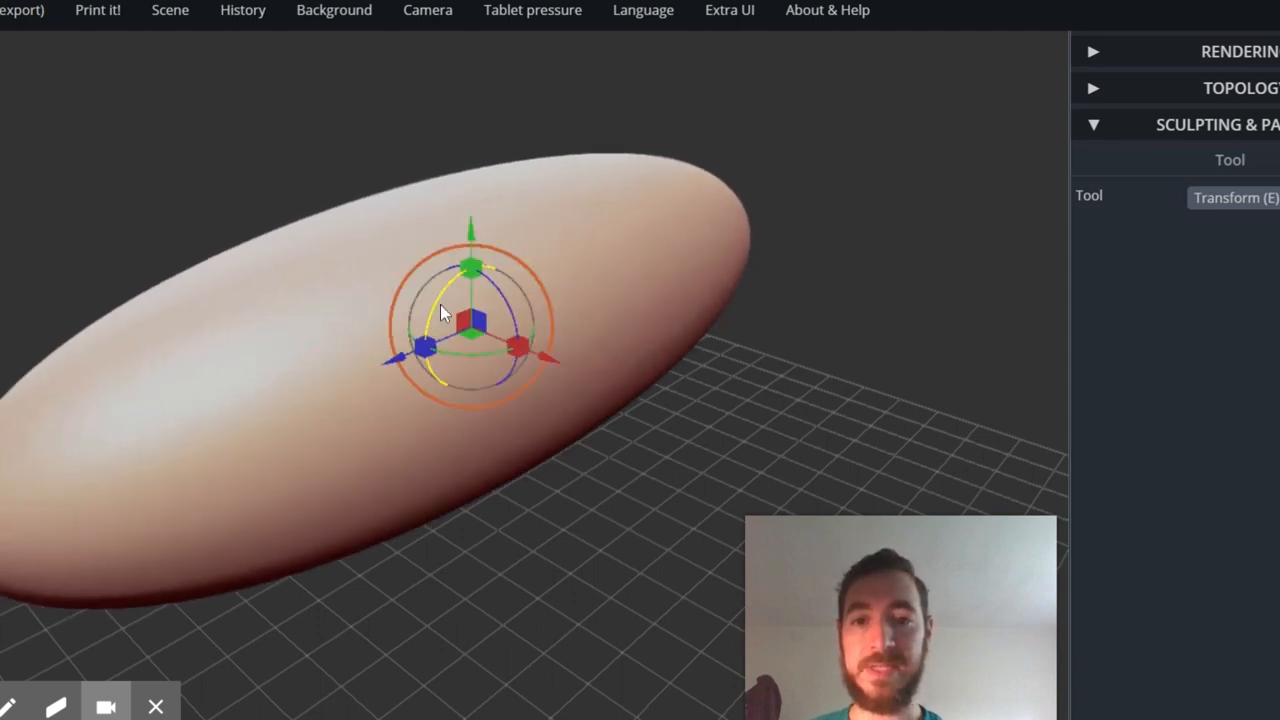
{"action": "mouse_move", "coordinate": [443, 313]}
{"action": "left_mouse_down"}
{"action": "mouse_move", "coordinate": [443, 300]}
{"action": "mouse_move", "coordinate": [426, 357]}
{"action": "mouse_move", "coordinate": [480, 250]}
{"action": "mouse_move", "coordinate": [451, 300]}
{"action": "mouse_move", "coordinate": [471, 366]}
{"action": "mouse_move", "coordinate": [451, 337]}
{"action": "left_mouse_up"}
{"action": "key", "text": "ctrl"}
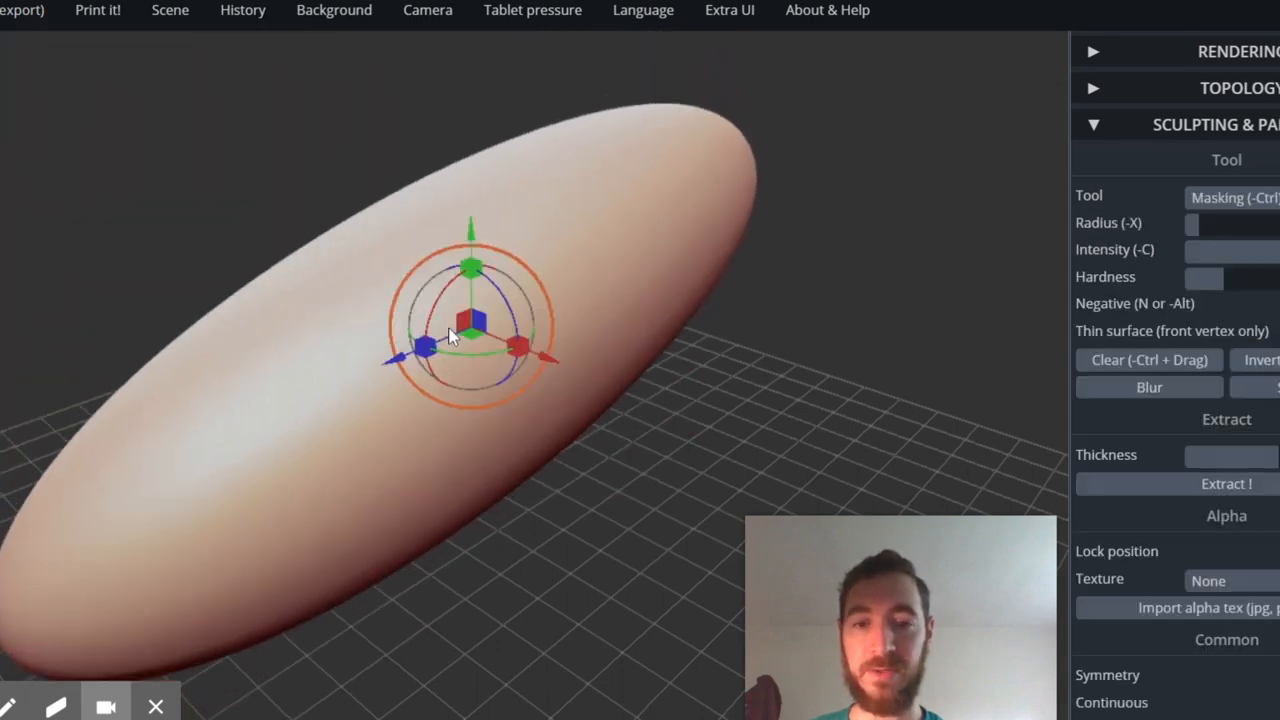
{"action": "key", "text": "ctrl+z"}
{"action": "key", "text": "ctrl+z"}
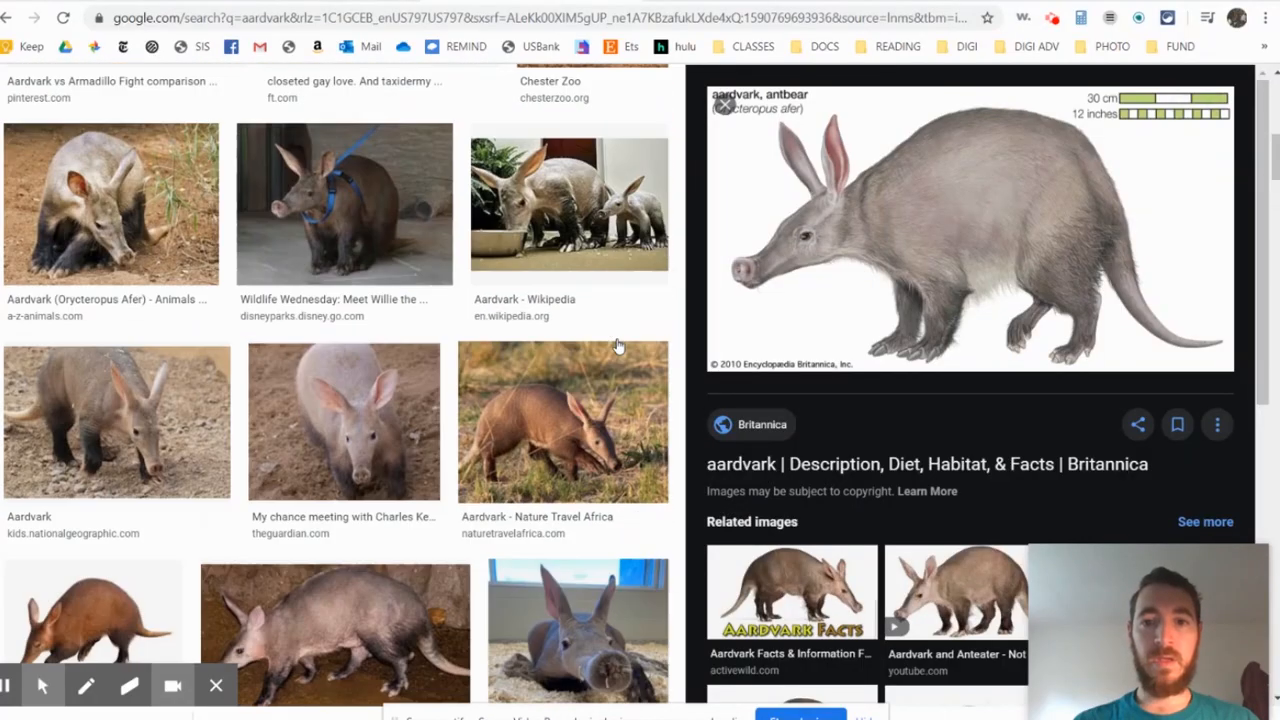
- Switch to the Google Images results for aardvark and browse the photos for a sculpting reference
{"action": "scroll", "coordinate": [580, 294], "scroll_direction": "up", "scroll_amount": 6}
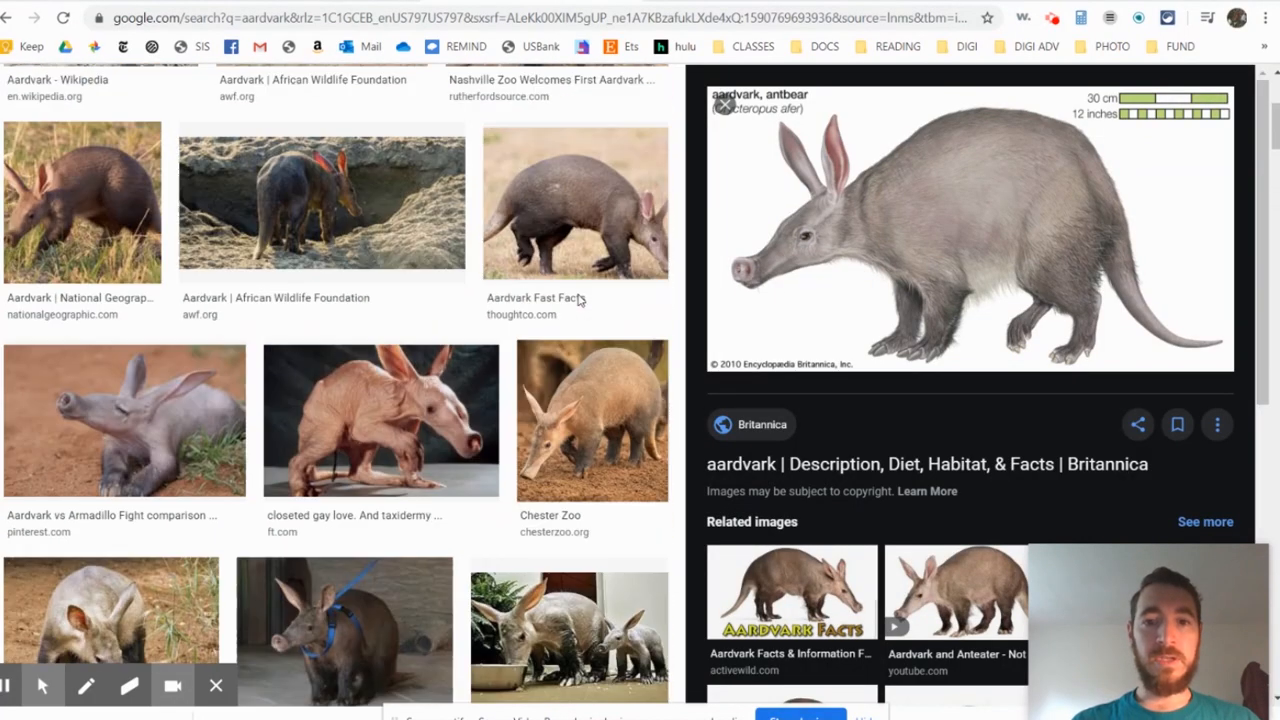
{"action": "left_click", "coordinate": [361, 101]}
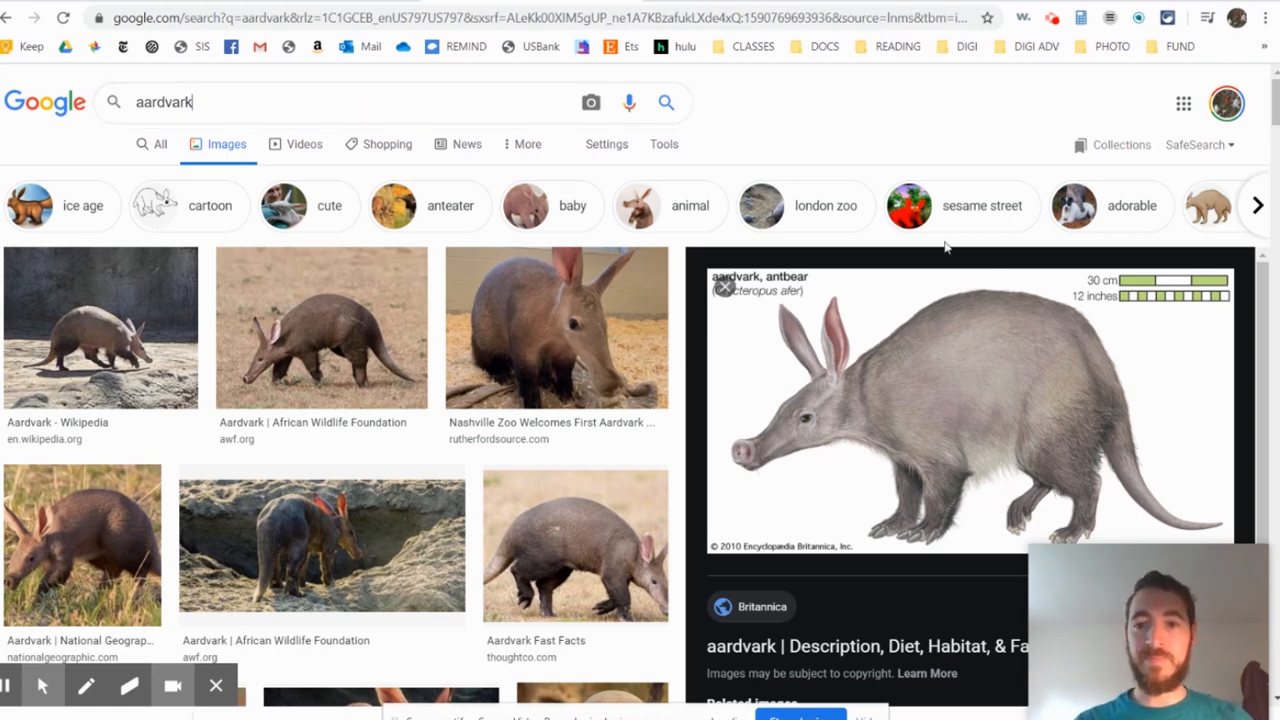
{"action": "scroll", "coordinate": [390, 300], "scroll_direction": "down", "scroll_amount": 5}
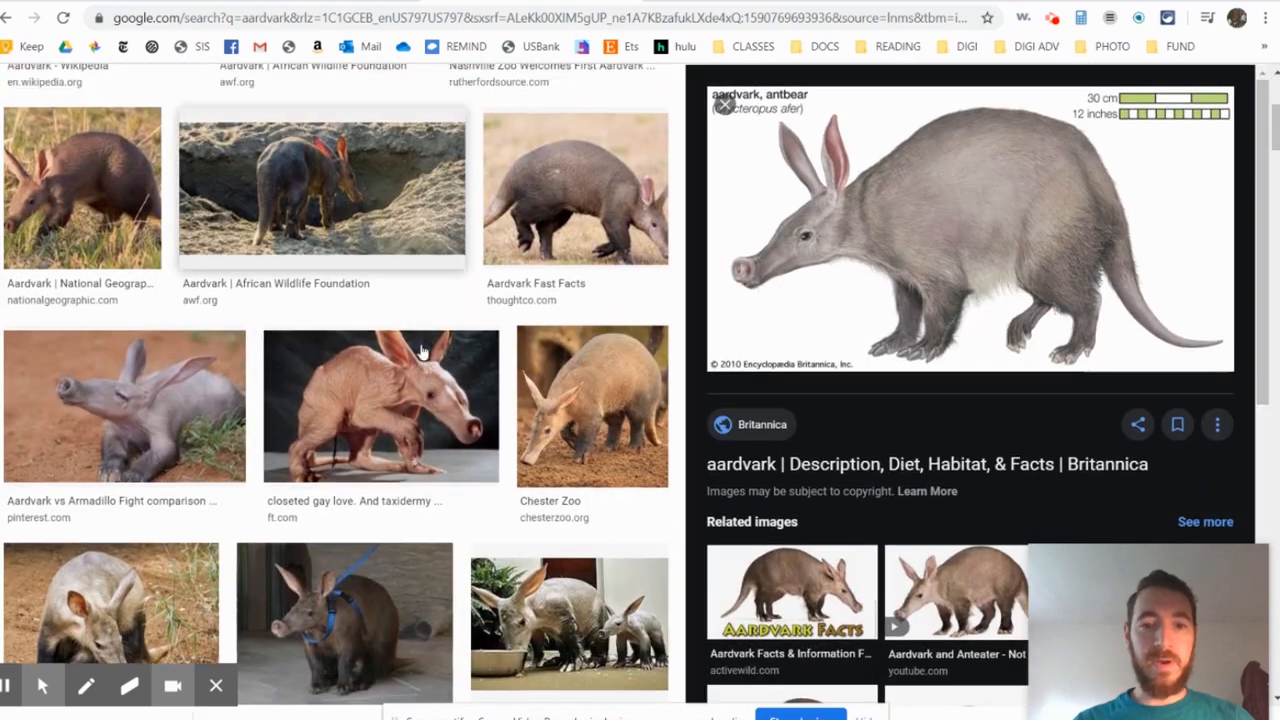
{"action": "scroll", "coordinate": [430, 287], "scroll_direction": "down", "scroll_amount": 7}
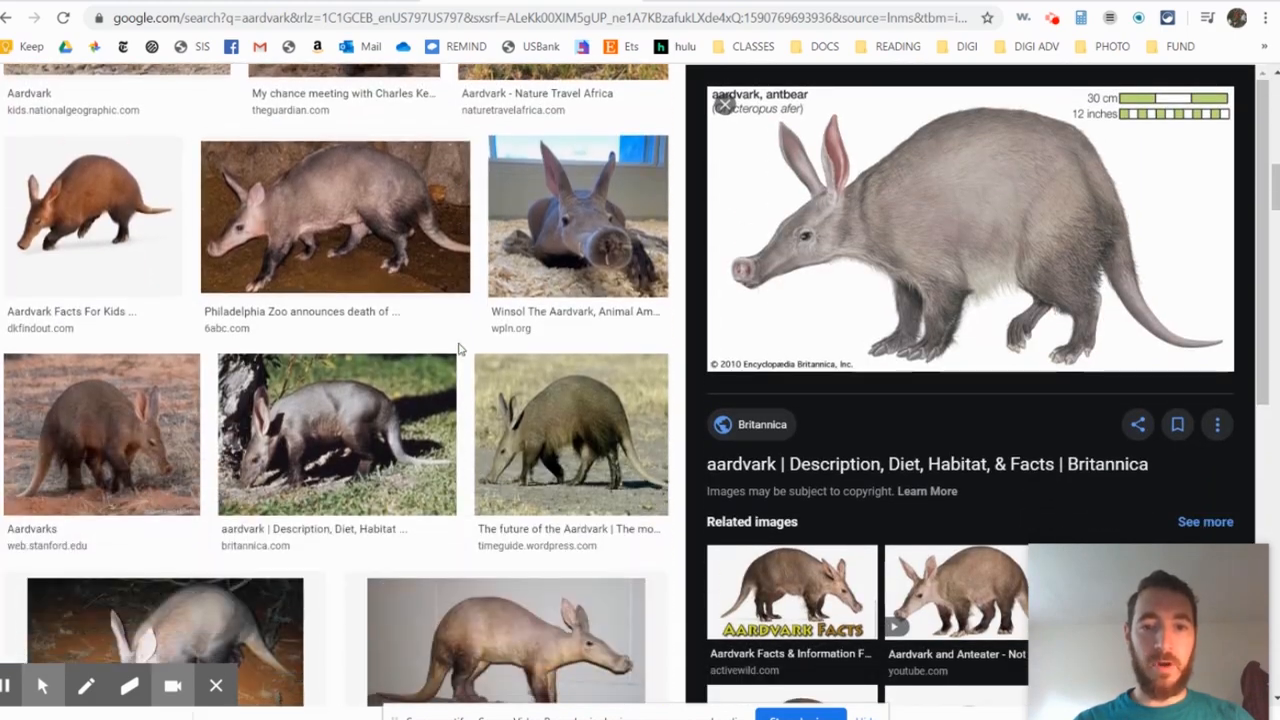
{"action": "scroll", "coordinate": [473, 406], "scroll_direction": "down", "scroll_amount": 2}
{"action": "scroll", "coordinate": [473, 406], "scroll_direction": "up", "scroll_amount": 10}
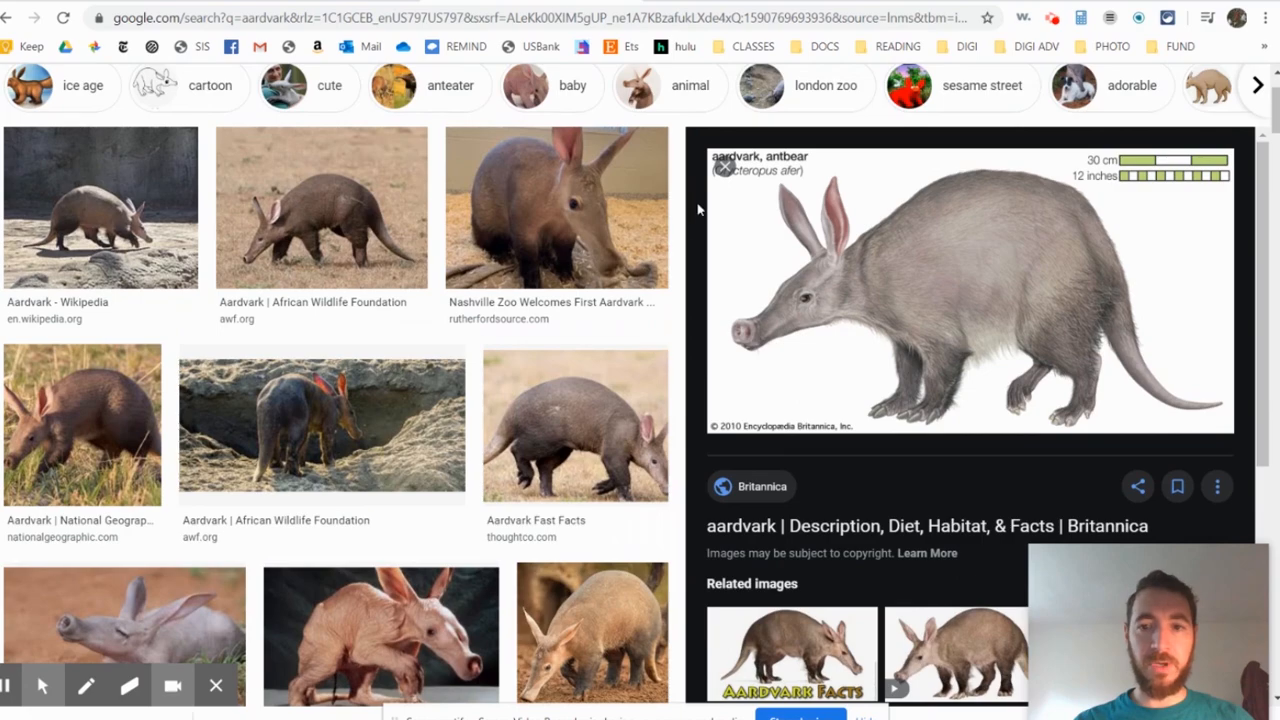
- Close the image preview, find the Britannica aardvark illustration in the full results and open it as the reference
{"action": "left_click", "coordinate": [728, 170]}
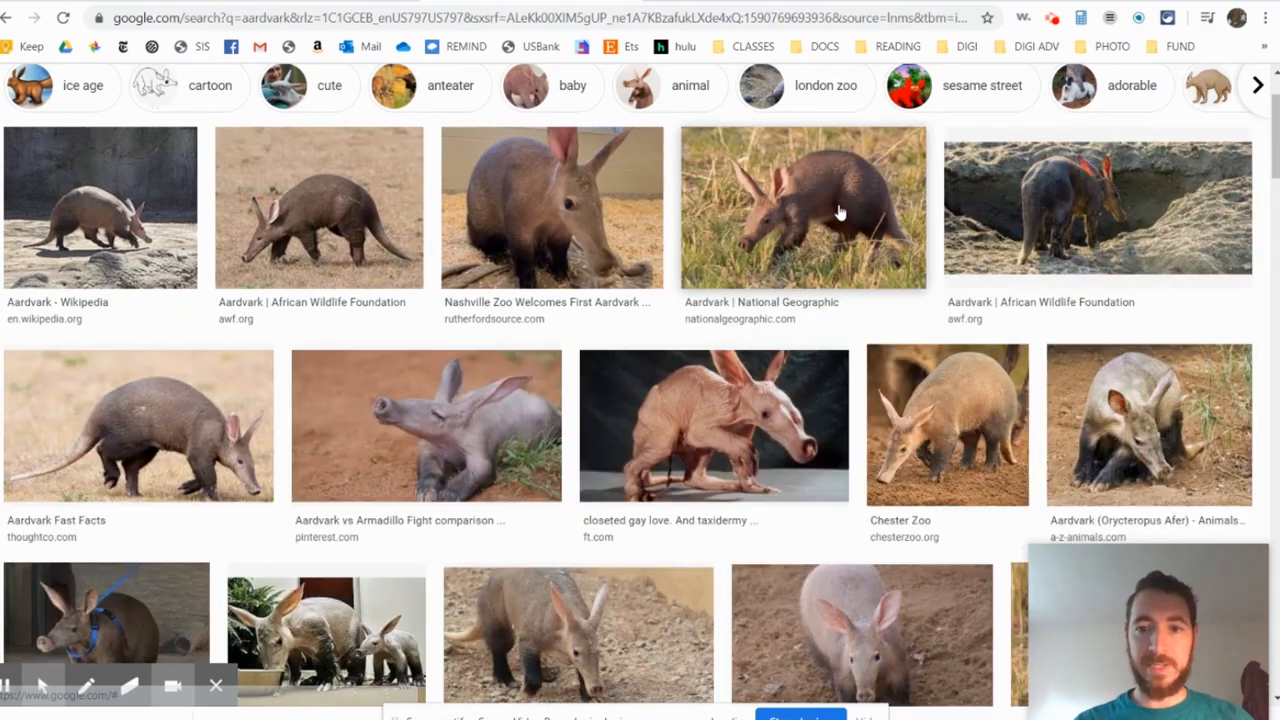
{"action": "scroll", "coordinate": [789, 339], "scroll_direction": "down", "scroll_amount": 4}
{"action": "scroll", "coordinate": [789, 339], "scroll_direction": "down", "scroll_amount": 5}
{"action": "scroll", "coordinate": [800, 345], "scroll_direction": "down", "scroll_amount": 3}
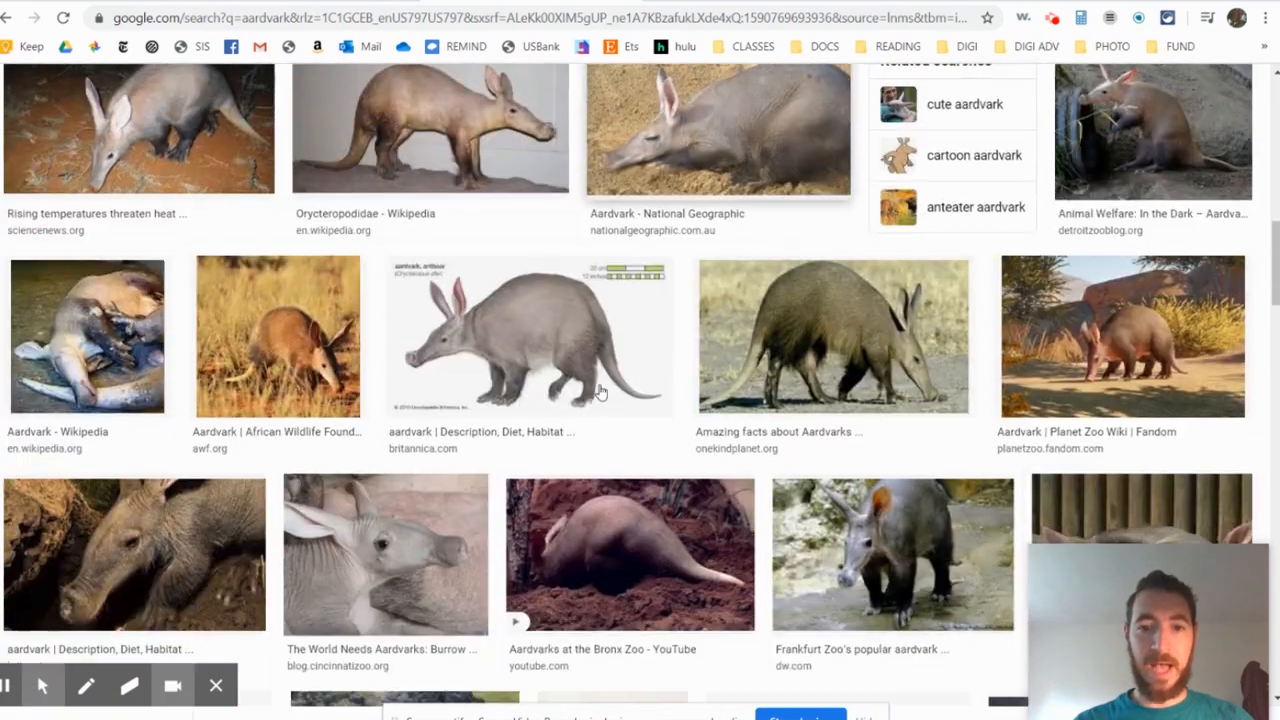
{"action": "left_click", "coordinate": [556, 339]}
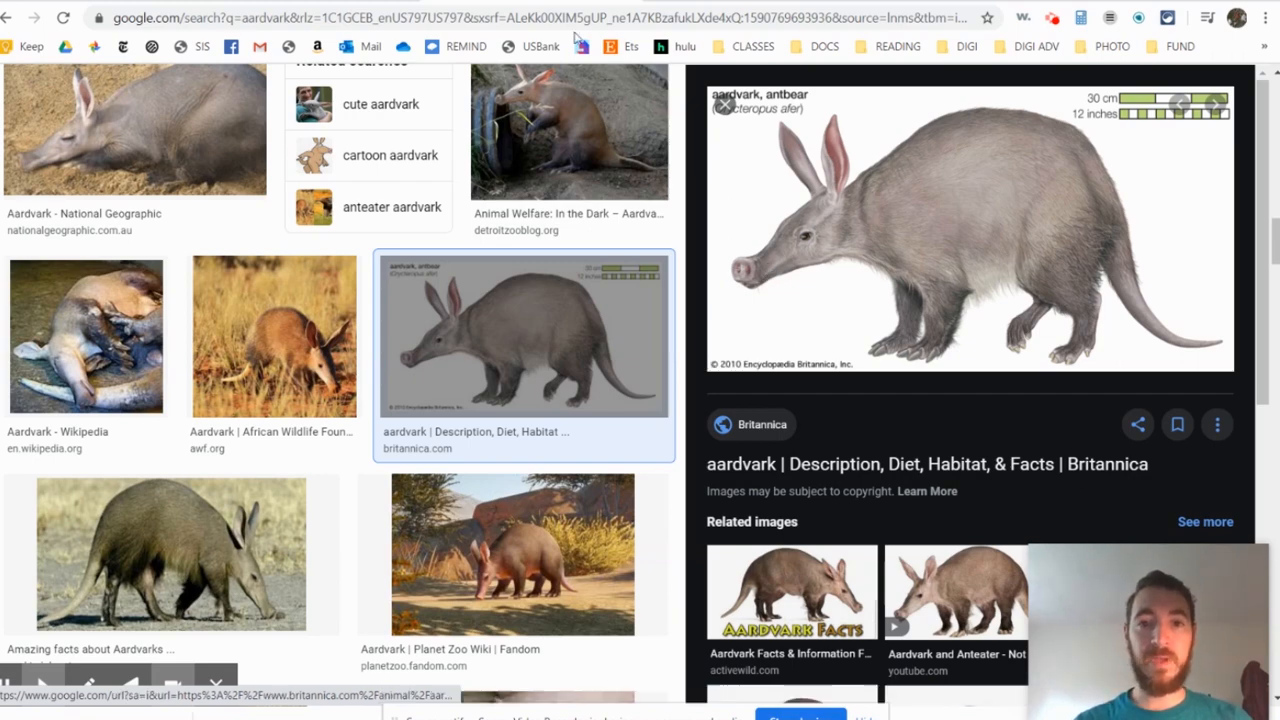
- Return to SculptGL with the sphere ready for sculpting
{"action": "left_click", "coordinate": [345, 3]}
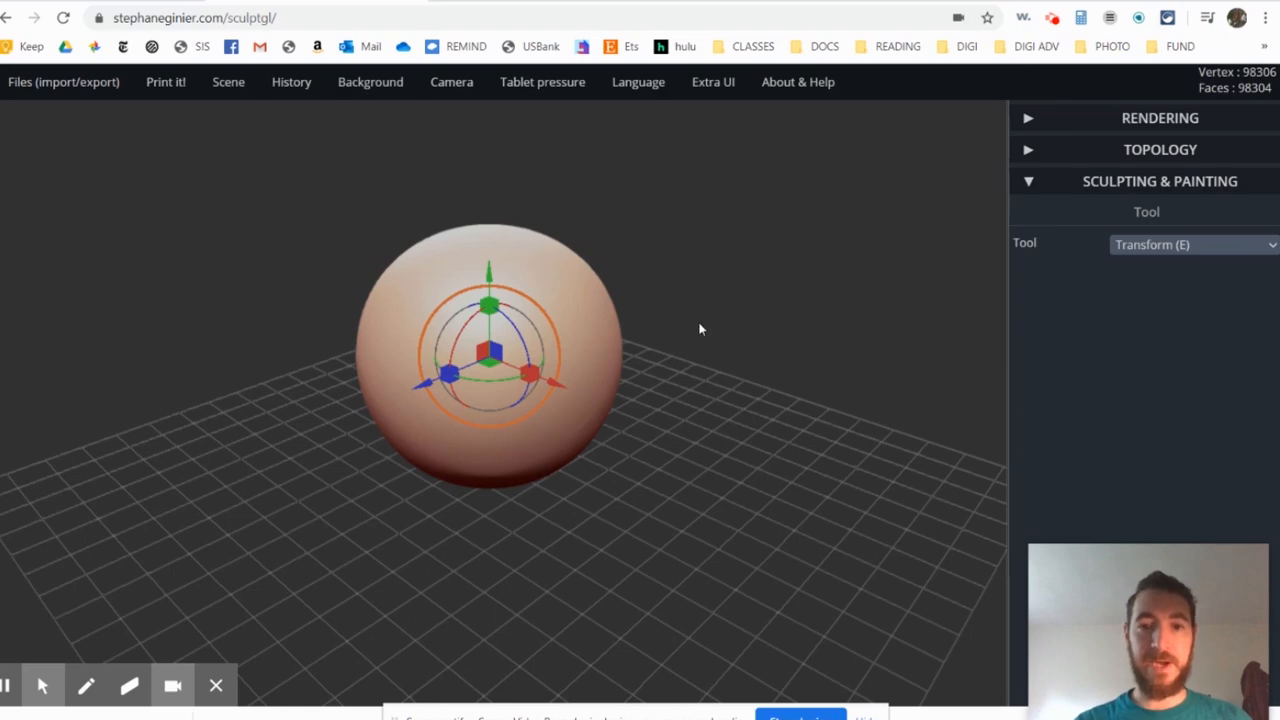
{"action": "left_click", "coordinate": [525, 2]}
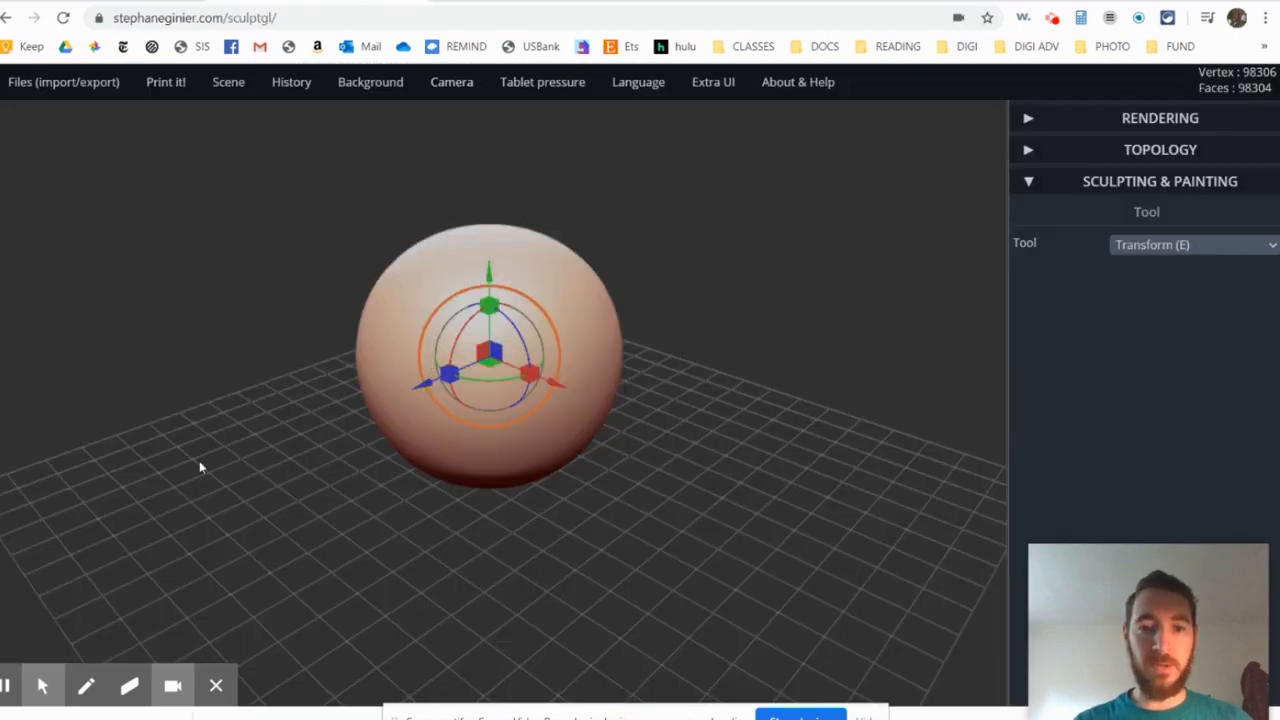
- Stretch the sphere along the blue axis into a long egg-shaped body and enlarge it slightly in height
{"action": "left_click_drag", "start_coordinate": [447, 383], "coordinate": [406, 392]}
{"action": "mouse_move", "coordinate": [718, 432]}
{"action": "left_mouse_down"}
{"action": "mouse_move", "coordinate": [568, 395]}
{"action": "mouse_move", "coordinate": [558, 328]}
{"action": "mouse_move", "coordinate": [560, 395]}
{"action": "left_mouse_up"}
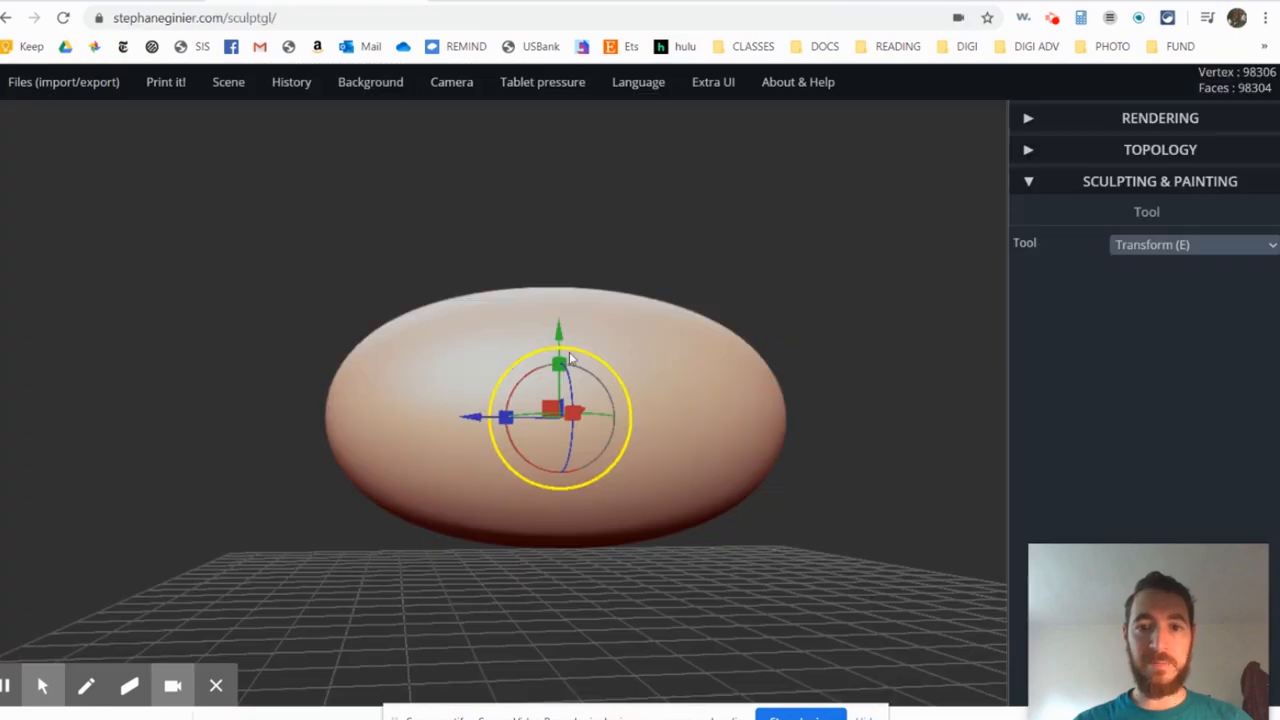
{"action": "left_click_drag", "start_coordinate": [561, 369], "coordinate": [560, 356]}
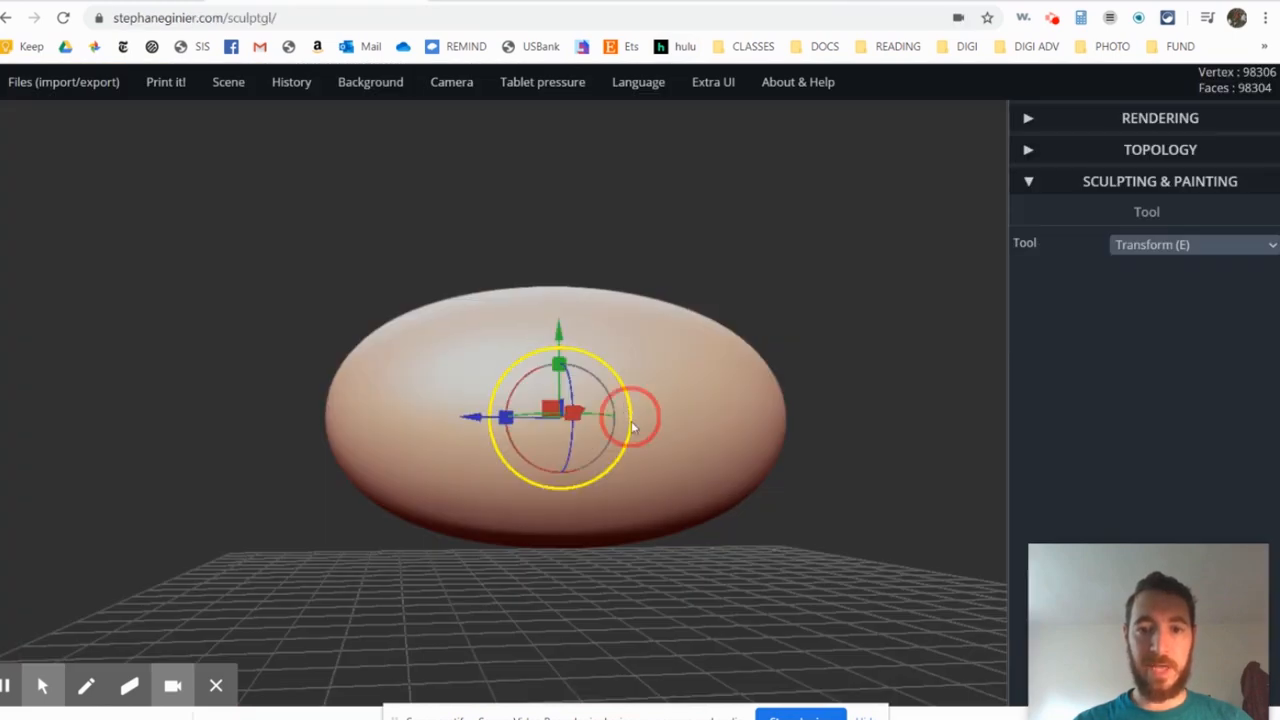
{"action": "right_click_drag", "start_coordinate": [631, 418], "coordinate": [757, 482]}
{"action": "left_click_drag", "start_coordinate": [508, 315], "coordinate": [510, 304]}
{"action": "left_click_drag", "start_coordinate": [820, 330], "coordinate": [878, 351]}
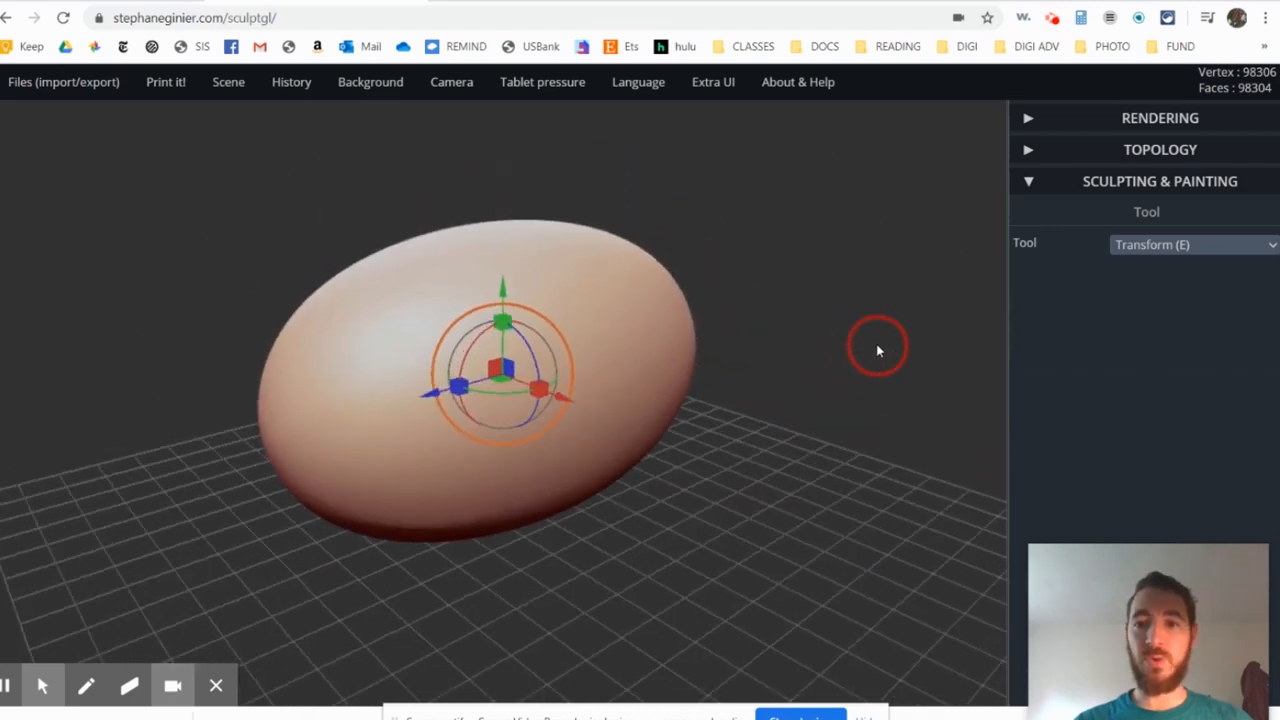
- Choose the Inflate sculpting tool and check the body against the Britannica aardvark reference image
{"action": "left_click", "coordinate": [1190, 250]}
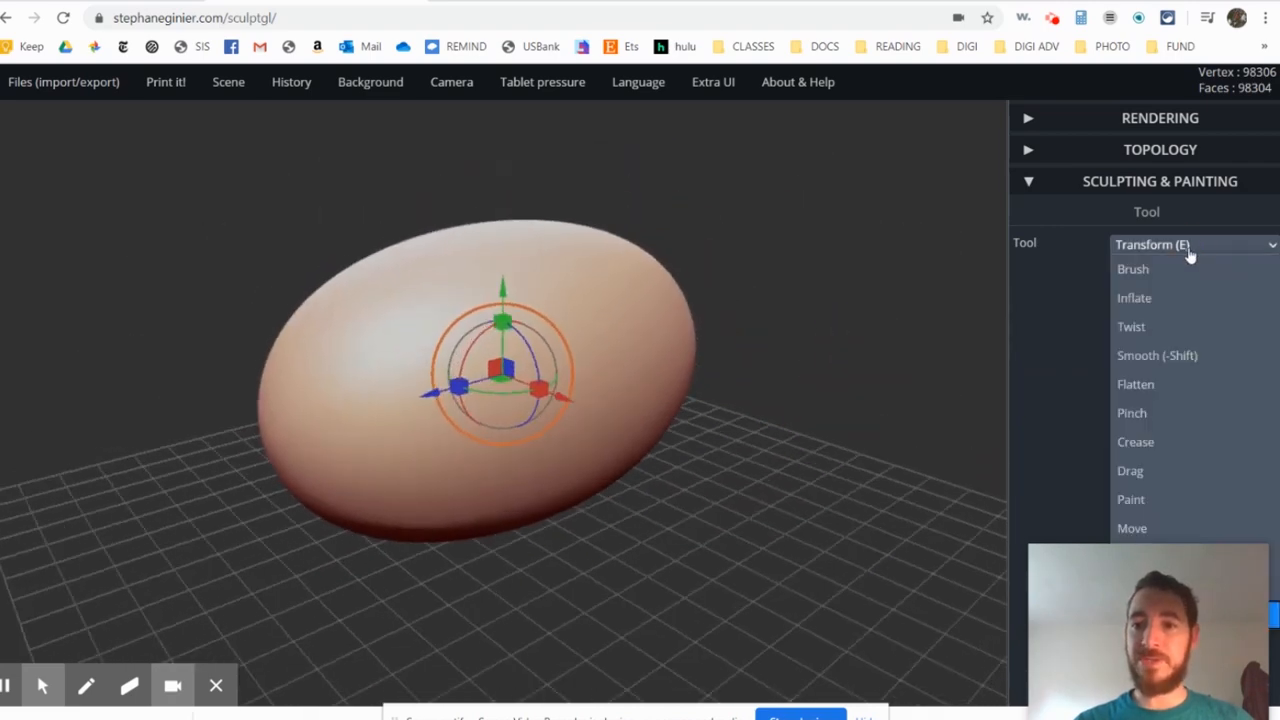
{"action": "left_click", "coordinate": [1158, 302]}
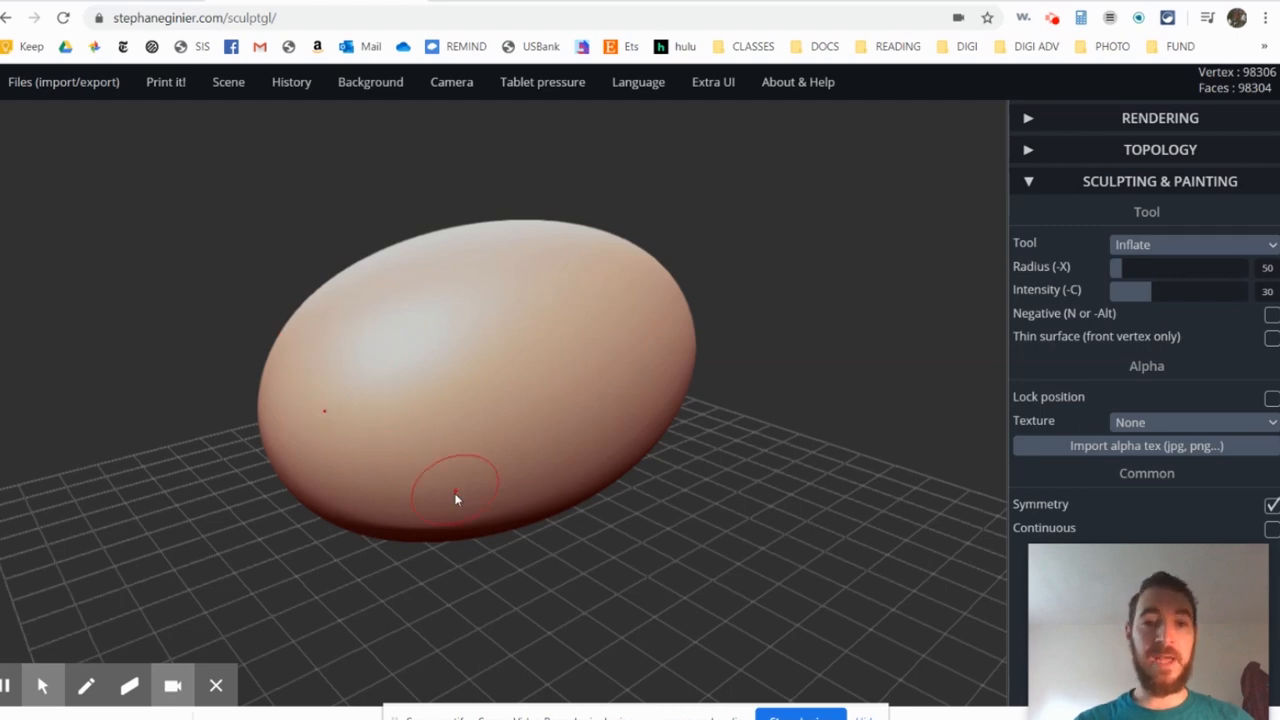
{"action": "left_click", "coordinate": [549, 1]}
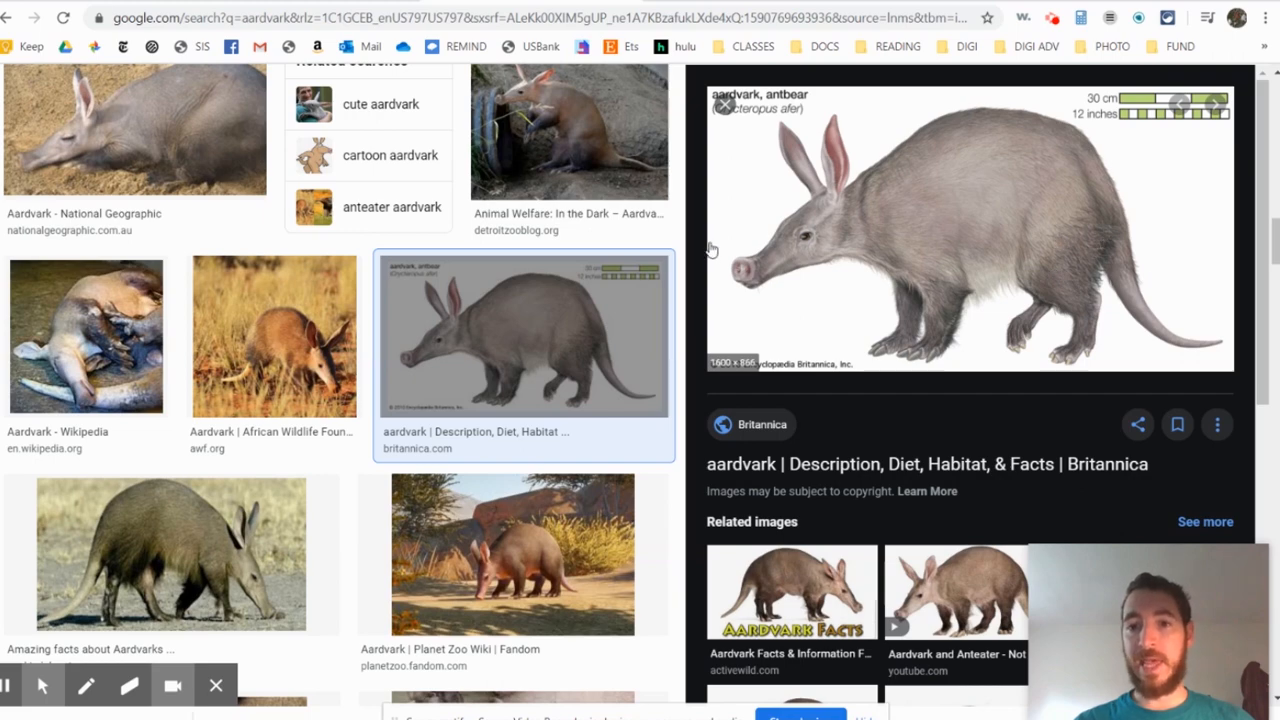
{"action": "left_click", "coordinate": [400, 1]}
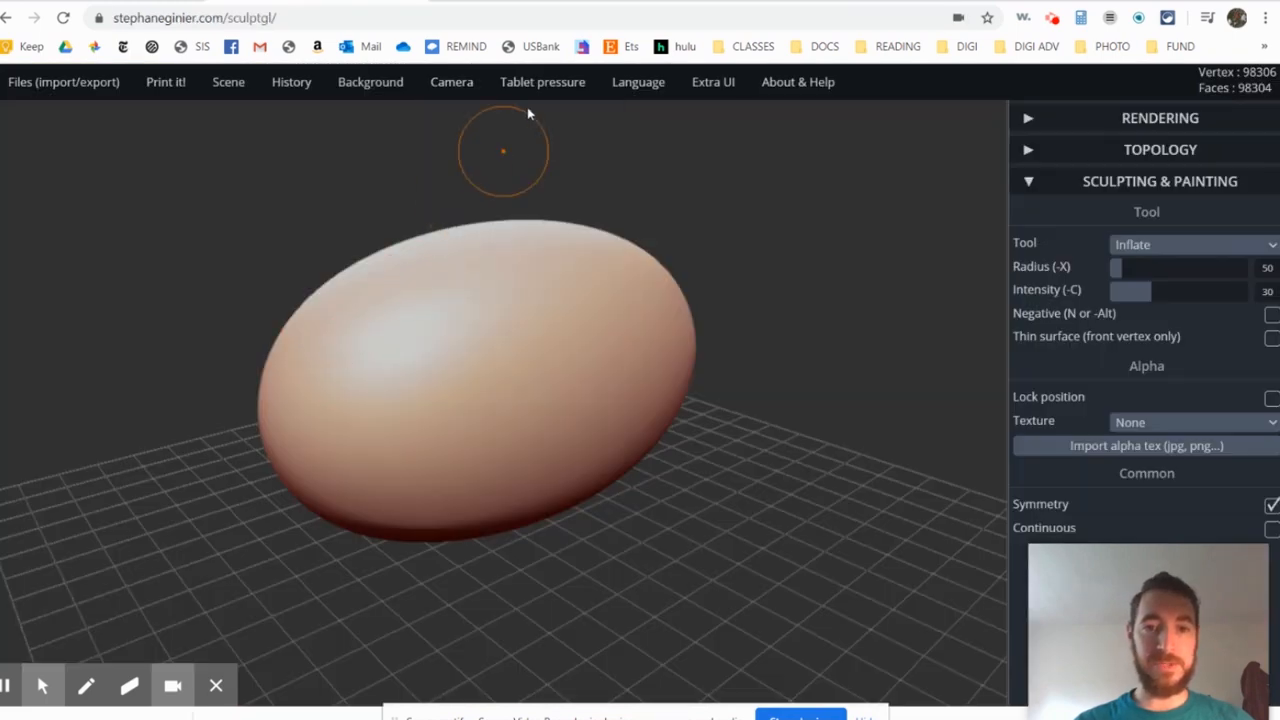
- Try inflating a pair of symmetrical bumps on the sides of the body, then undo them
{"action": "middle_click_drag", "start_coordinate": [402, 408], "coordinate": [502, 336]}
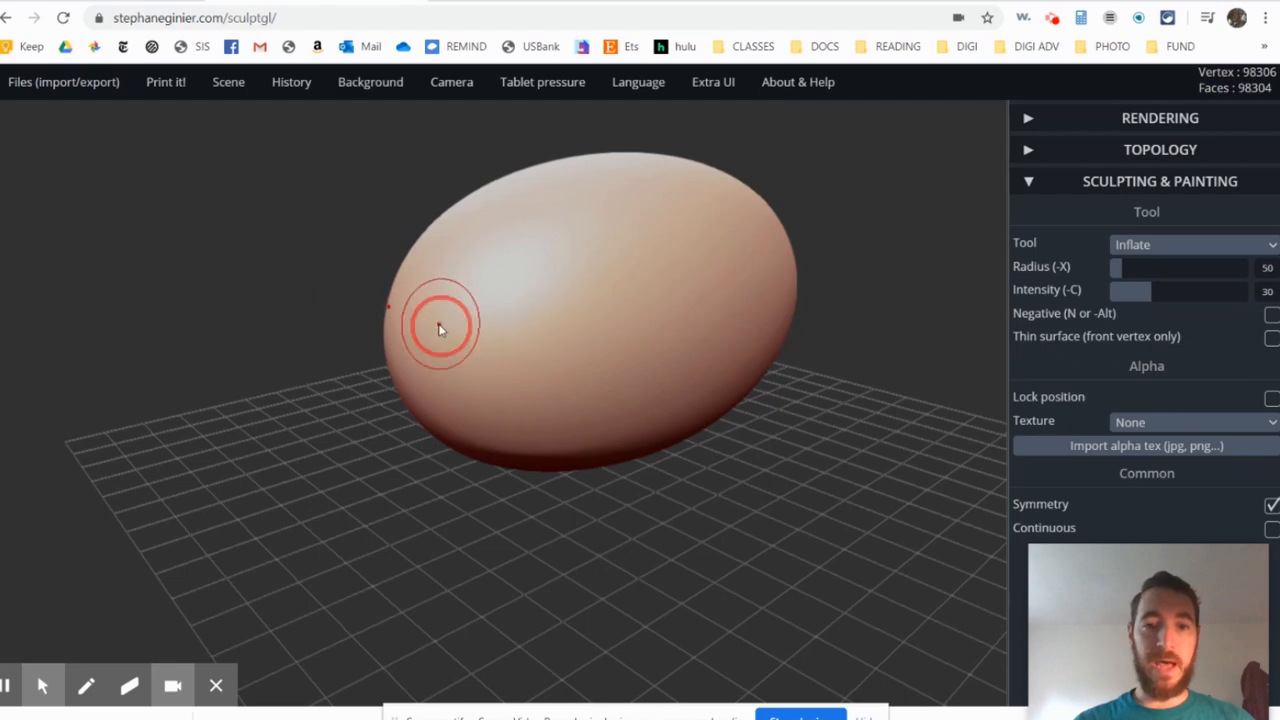
{"action": "right_click_drag", "start_coordinate": [440, 329], "coordinate": [489, 360]}
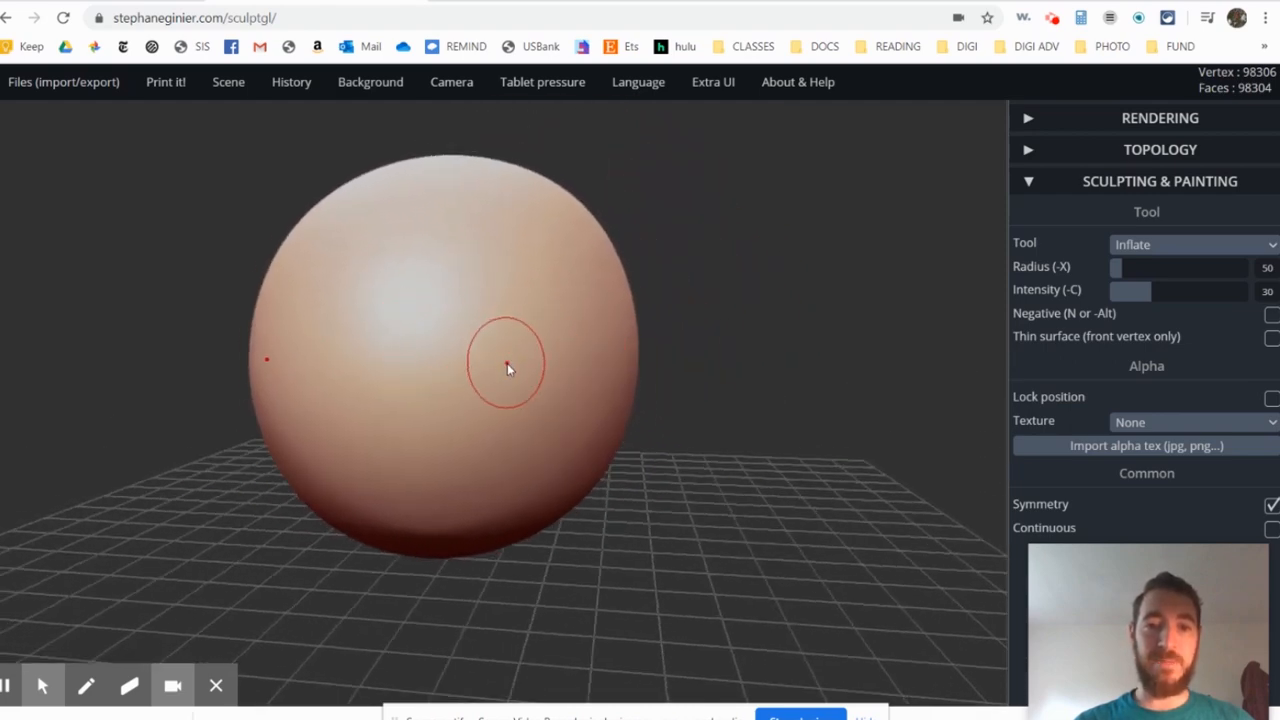
{"action": "mouse_move", "coordinate": [530, 336]}
{"action": "left_mouse_down"}
{"action": "mouse_move", "coordinate": [509, 289]}
{"action": "mouse_move", "coordinate": [491, 286]}
{"action": "mouse_move", "coordinate": [509, 280]}
{"action": "mouse_move", "coordinate": [538, 314]}
{"action": "left_mouse_up"}
{"action": "right_click_drag", "start_coordinate": [538, 314], "coordinate": [361, 392]}
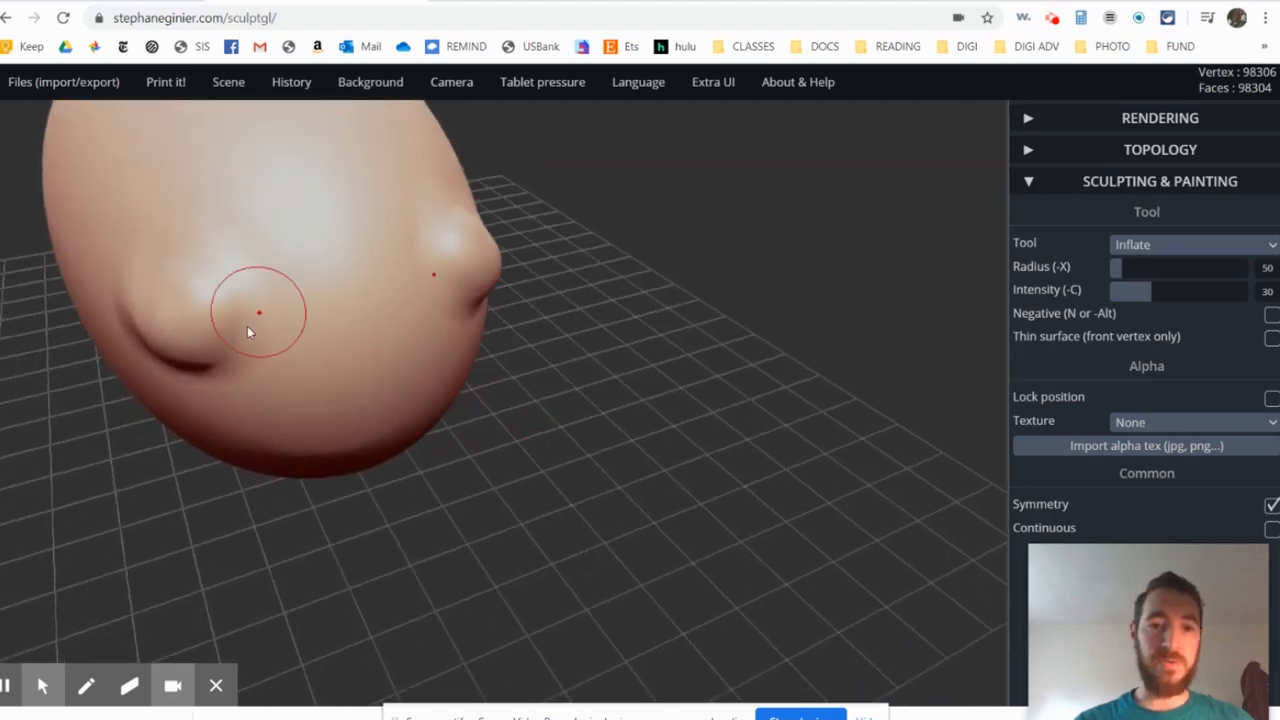
{"action": "key", "text": "ctrl+z"}
{"action": "right_click_drag", "start_coordinate": [505, 311], "coordinate": [449, 337]}
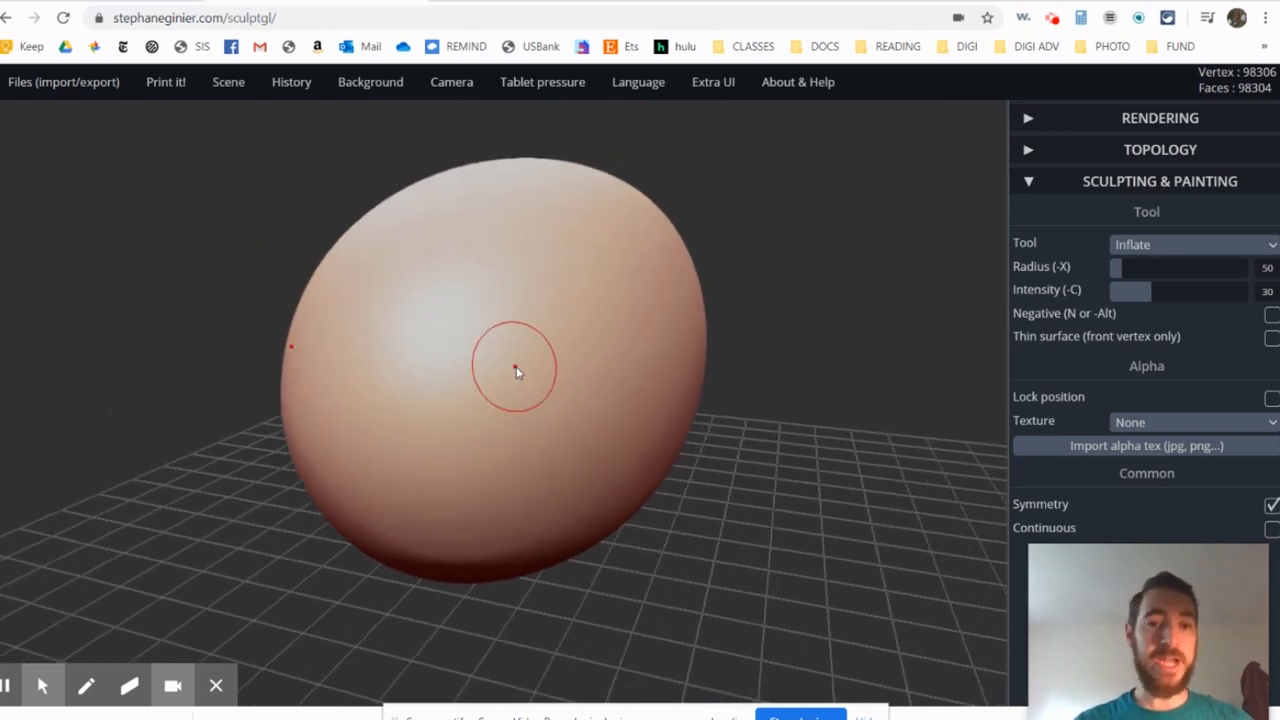
- Keep the Inflate tool, test it on the body with a radius of 221, and undo the stroke
{"action": "left_click", "coordinate": [1148, 250]}
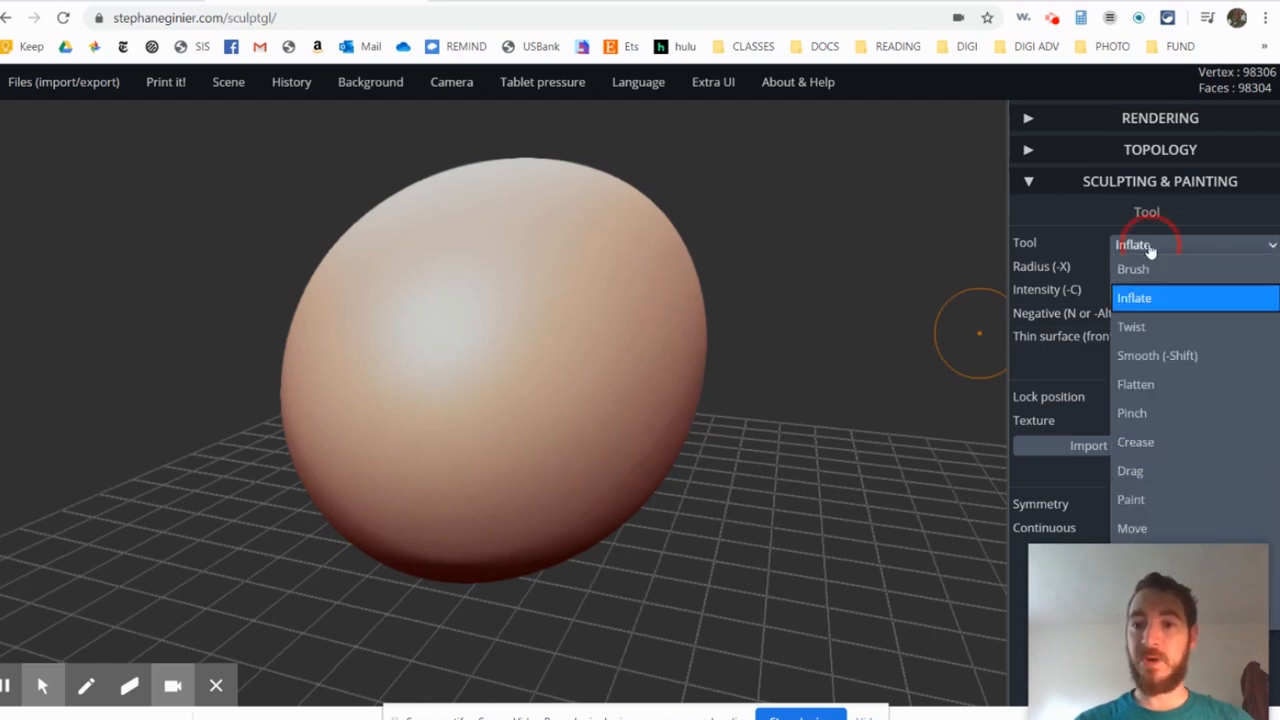
{"action": "left_click", "coordinate": [1185, 299]}
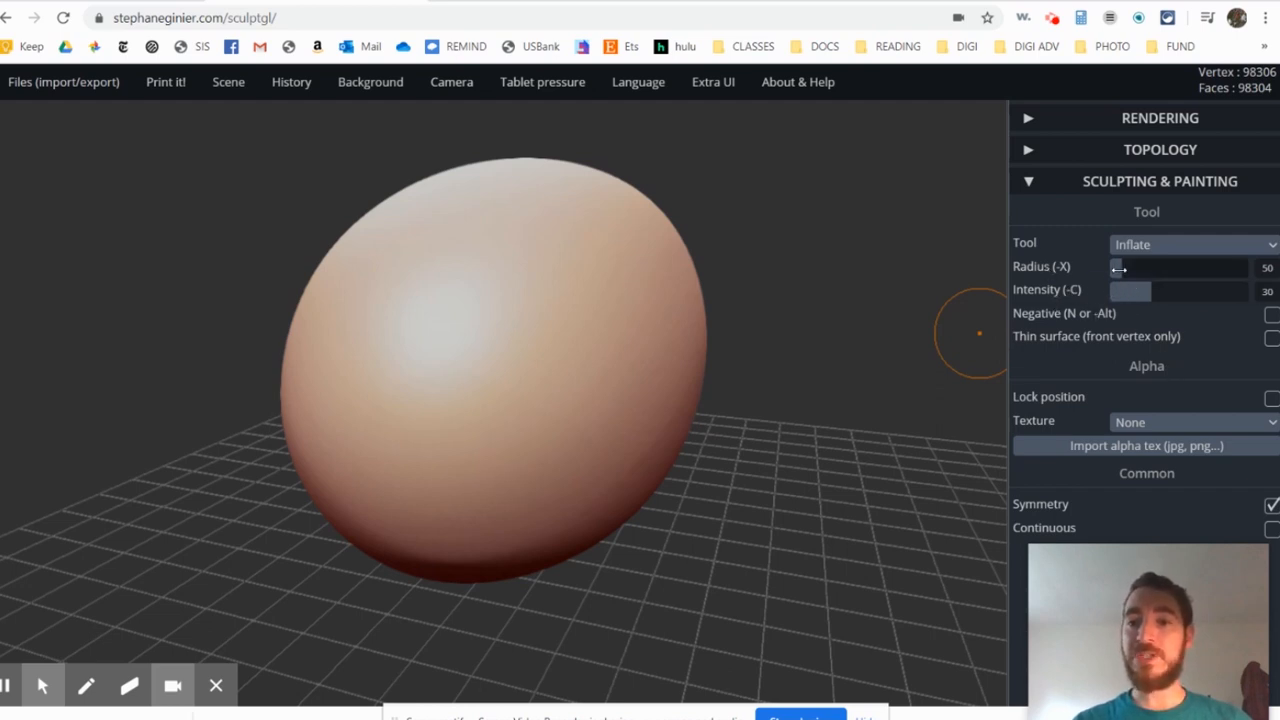
{"action": "left_click_drag", "start_coordinate": [1118, 268], "coordinate": [1170, 269]}
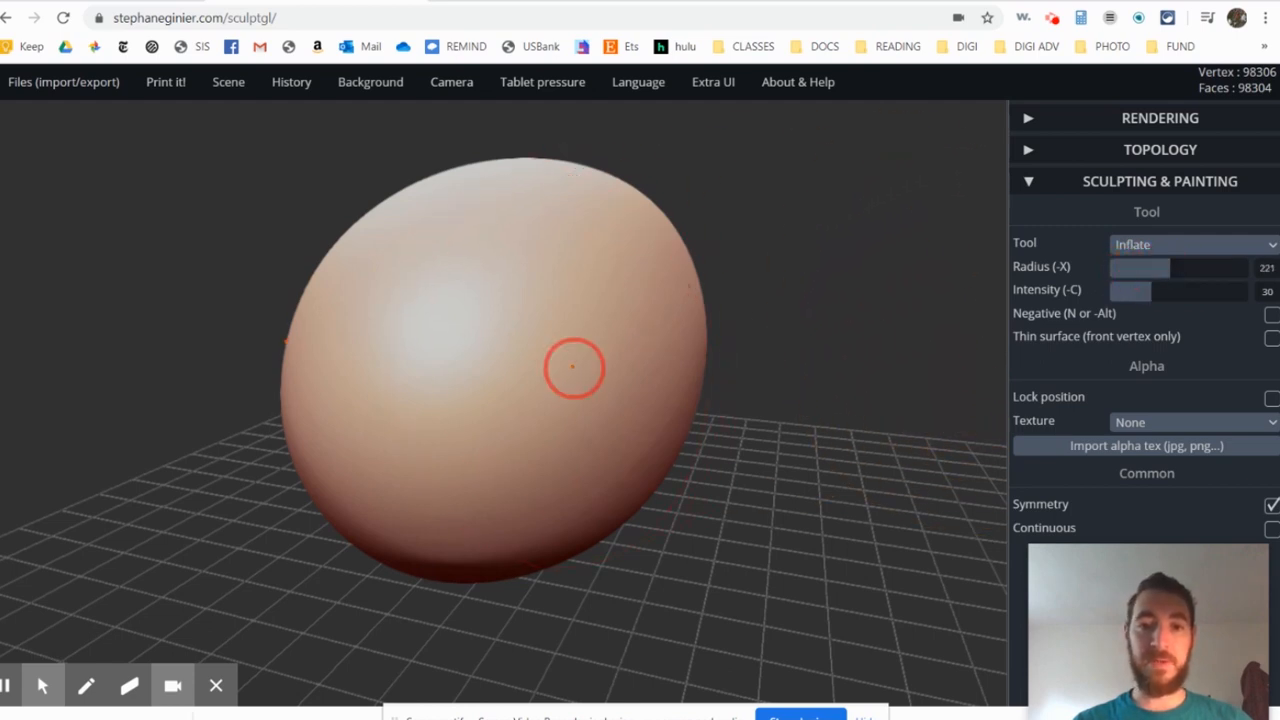
{"action": "mouse_move", "coordinate": [571, 366]}
{"action": "left_mouse_down"}
{"action": "mouse_move", "coordinate": [543, 371]}
{"action": "mouse_move", "coordinate": [577, 325]}
{"action": "mouse_move", "coordinate": [602, 328]}
{"action": "left_mouse_up"}
{"action": "key", "text": "ctrl+z"}
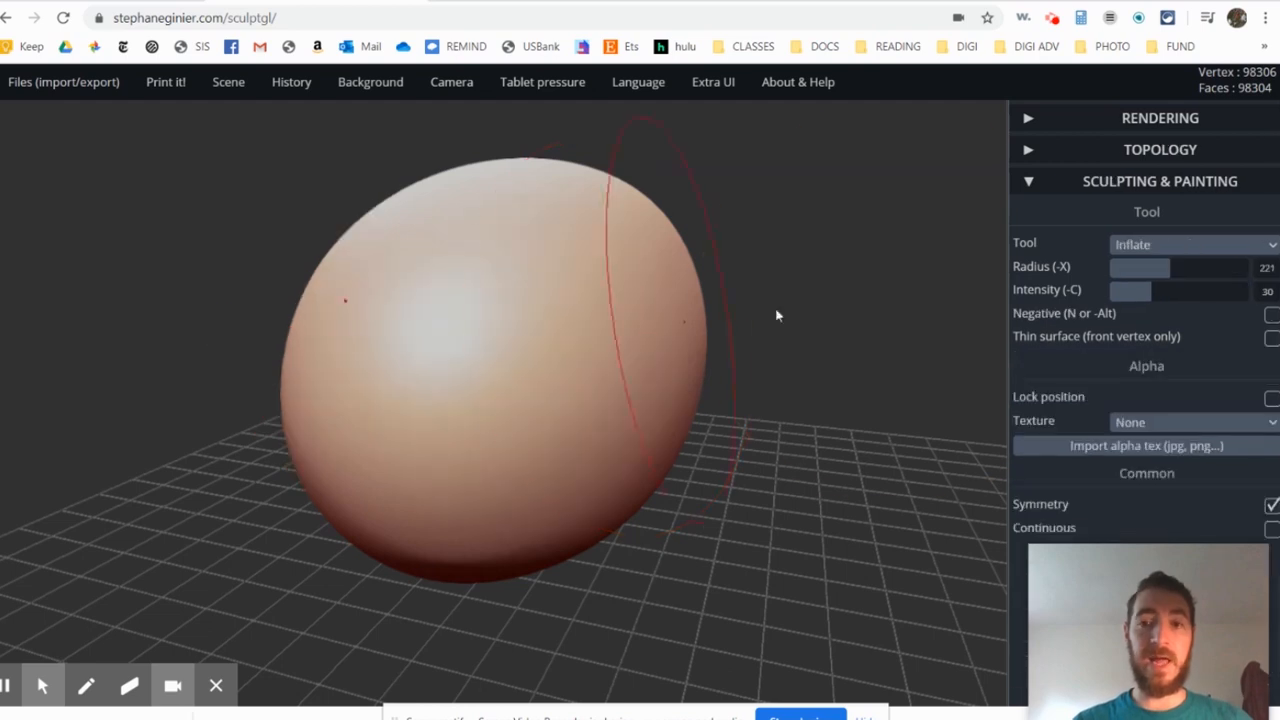
- Reduce the Inflate radius to 64, test a small bump on the body, and undo it
{"action": "left_click_drag", "start_coordinate": [1170, 276], "coordinate": [1120, 271]}
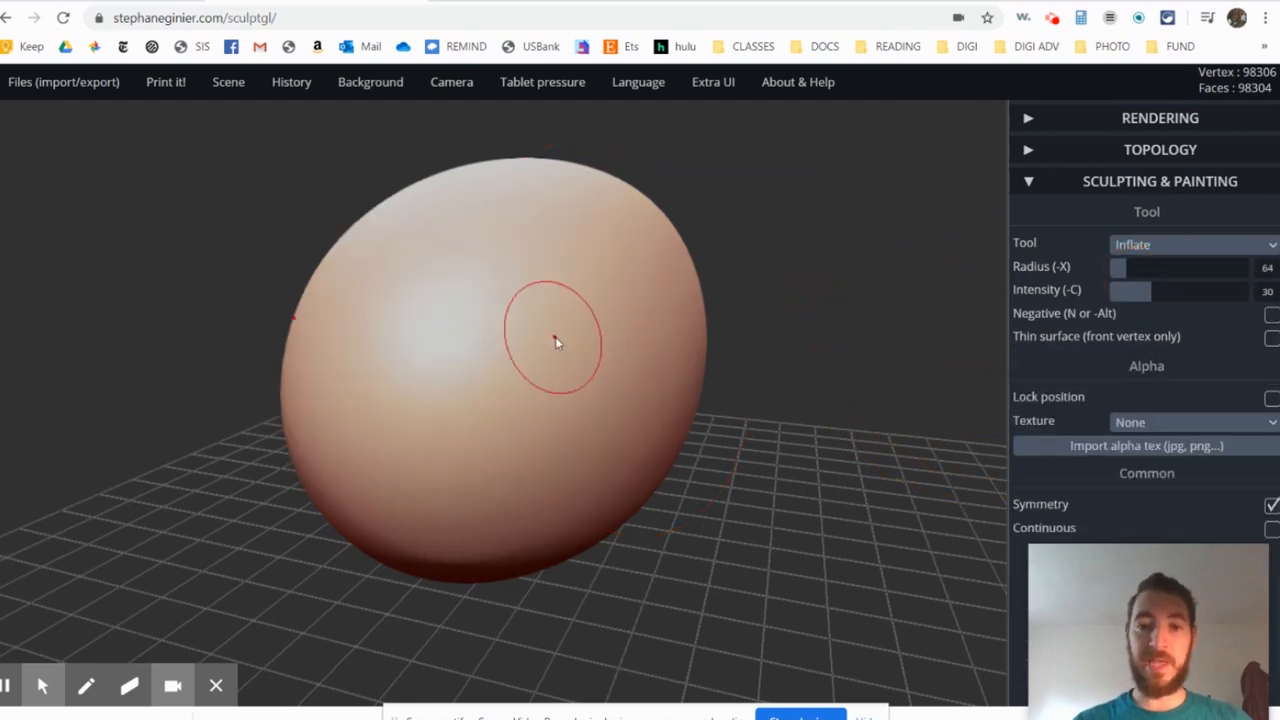
{"action": "mouse_move", "coordinate": [557, 340]}
{"action": "left_mouse_down"}
{"action": "mouse_move", "coordinate": [543, 326]}
{"action": "mouse_move", "coordinate": [566, 349]}
{"action": "left_mouse_up"}
{"action": "key", "text": "ctrl+z"}
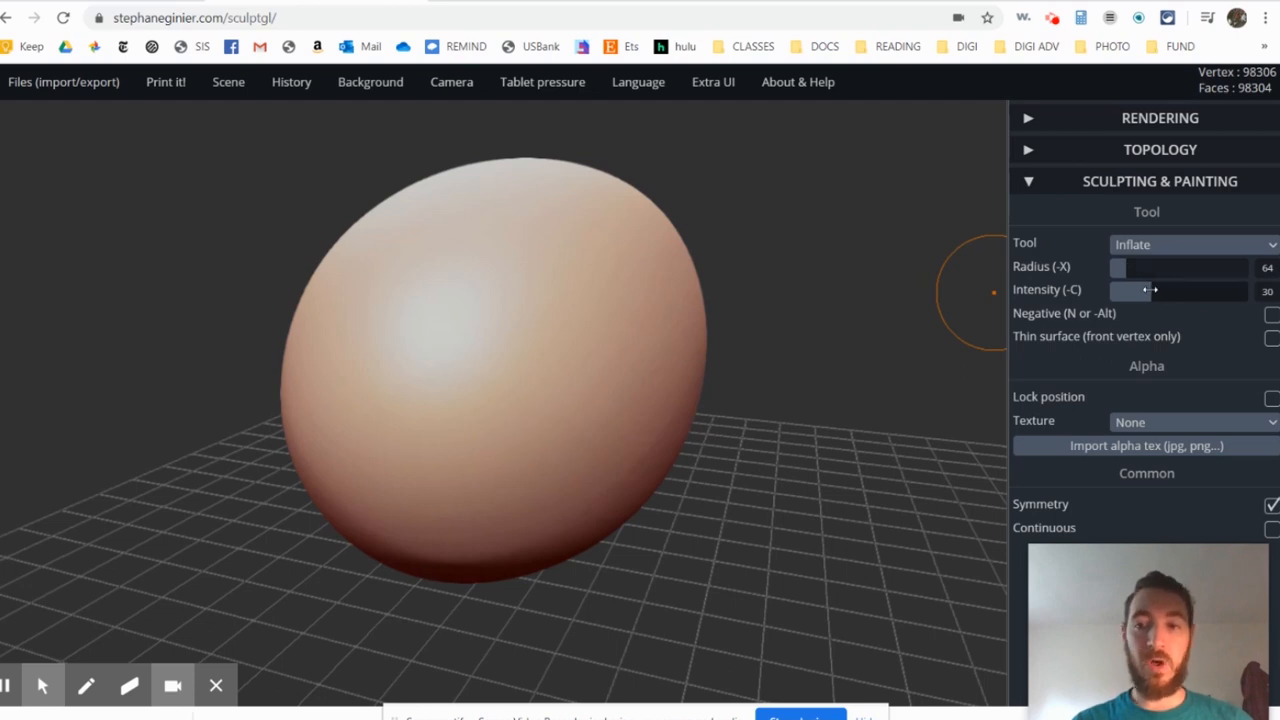
- Raise the Inflate intensity to 93, test a strong stroke on the body, and undo it
{"action": "left_click_drag", "start_coordinate": [1148, 291], "coordinate": [1236, 290]}
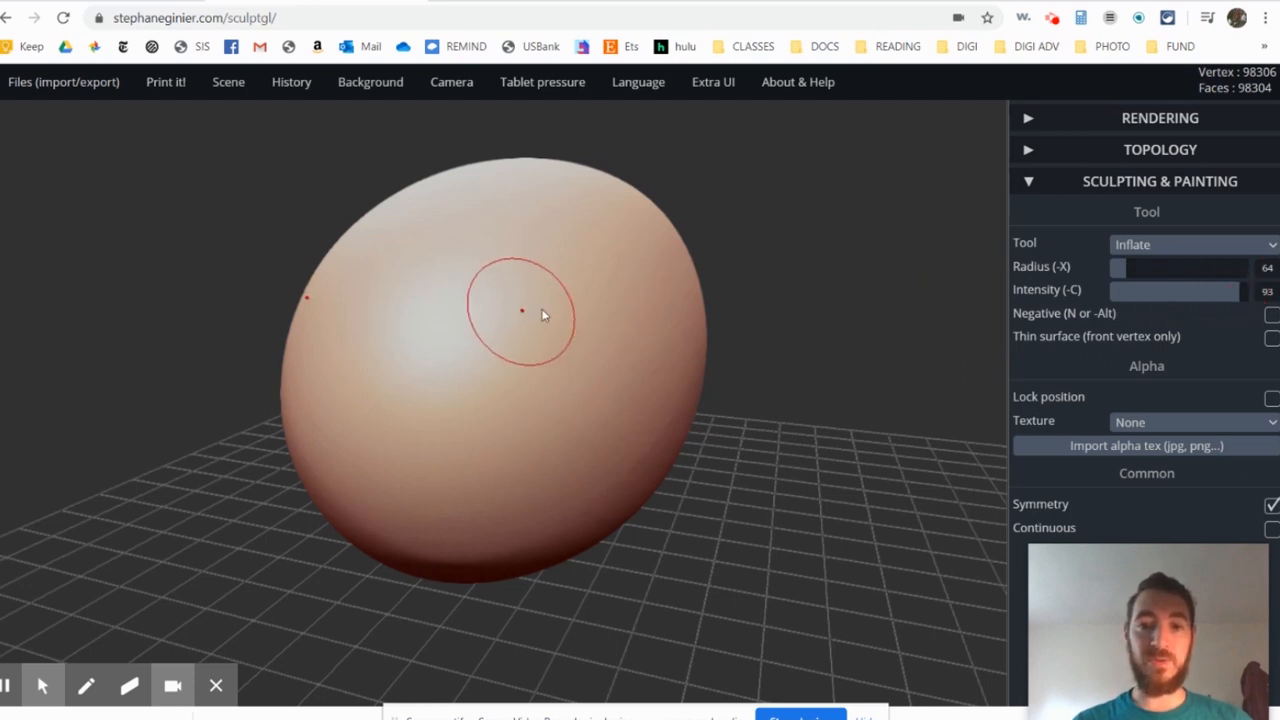
{"action": "mouse_move", "coordinate": [551, 354]}
{"action": "left_mouse_down"}
{"action": "mouse_move", "coordinate": [640, 318]}
{"action": "mouse_move", "coordinate": [595, 320]}
{"action": "mouse_move", "coordinate": [551, 243]}
{"action": "mouse_move", "coordinate": [623, 434]}
{"action": "mouse_move", "coordinate": [609, 366]}
{"action": "left_mouse_up"}
{"action": "key", "text": "ctrl+z"}
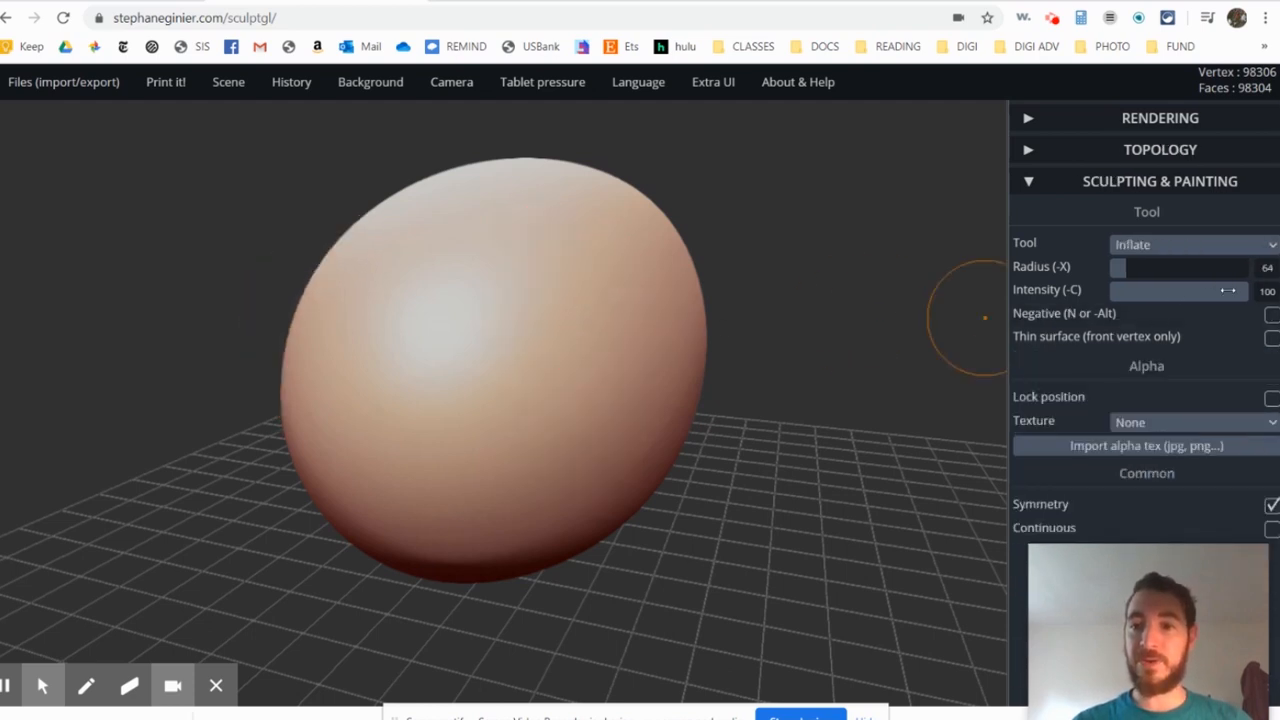
- Lower the Inflate intensity to 7, test a faint stroke on the body, and undo it
{"action": "left_click_drag", "start_coordinate": [1229, 290], "coordinate": [1120, 290]}
{"action": "mouse_move", "coordinate": [619, 328]}
{"action": "left_mouse_down"}
{"action": "mouse_move", "coordinate": [500, 329]}
{"action": "mouse_move", "coordinate": [557, 337]}
{"action": "mouse_move", "coordinate": [561, 360]}
{"action": "left_mouse_up"}
{"action": "key", "text": "ctrl+z"}
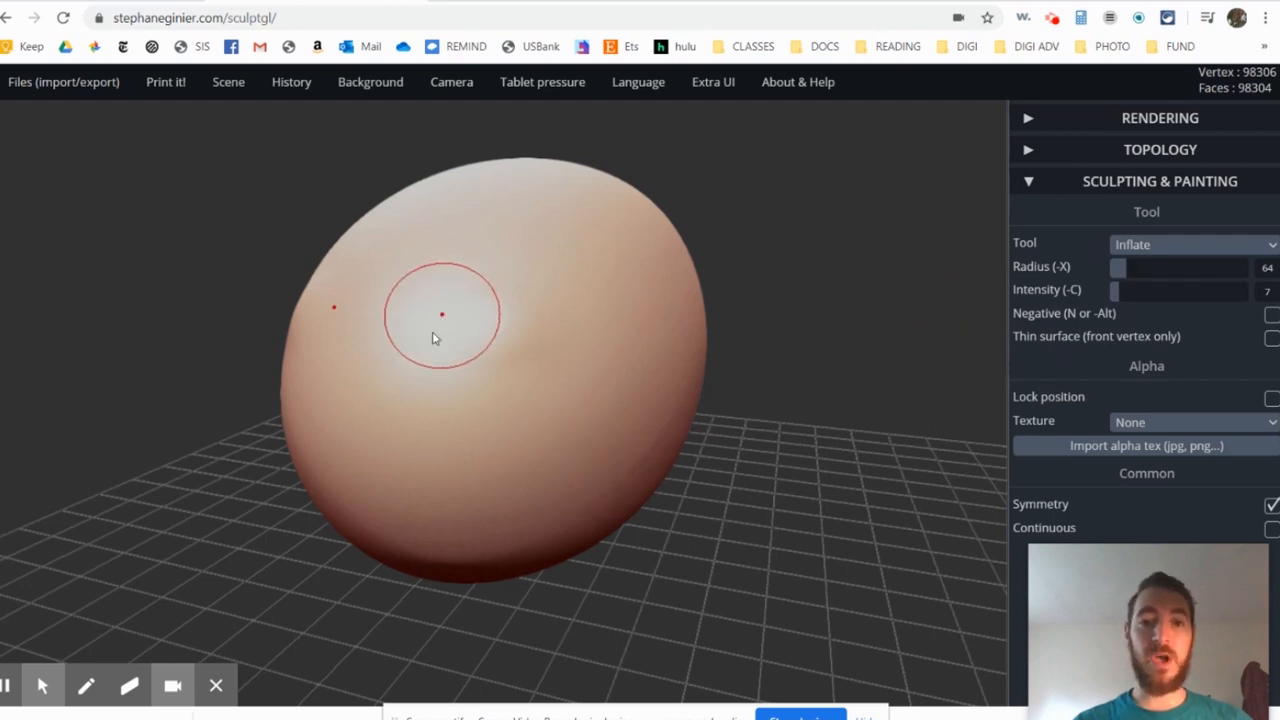
- Set the Inflate radius to 128 and study the aardvark's head and neck in the reference image
{"action": "left_click", "coordinate": [1155, 248]}
{"action": "left_click", "coordinate": [1141, 252]}
{"action": "left_click_drag", "start_coordinate": [1119, 266], "coordinate": [1143, 267]}
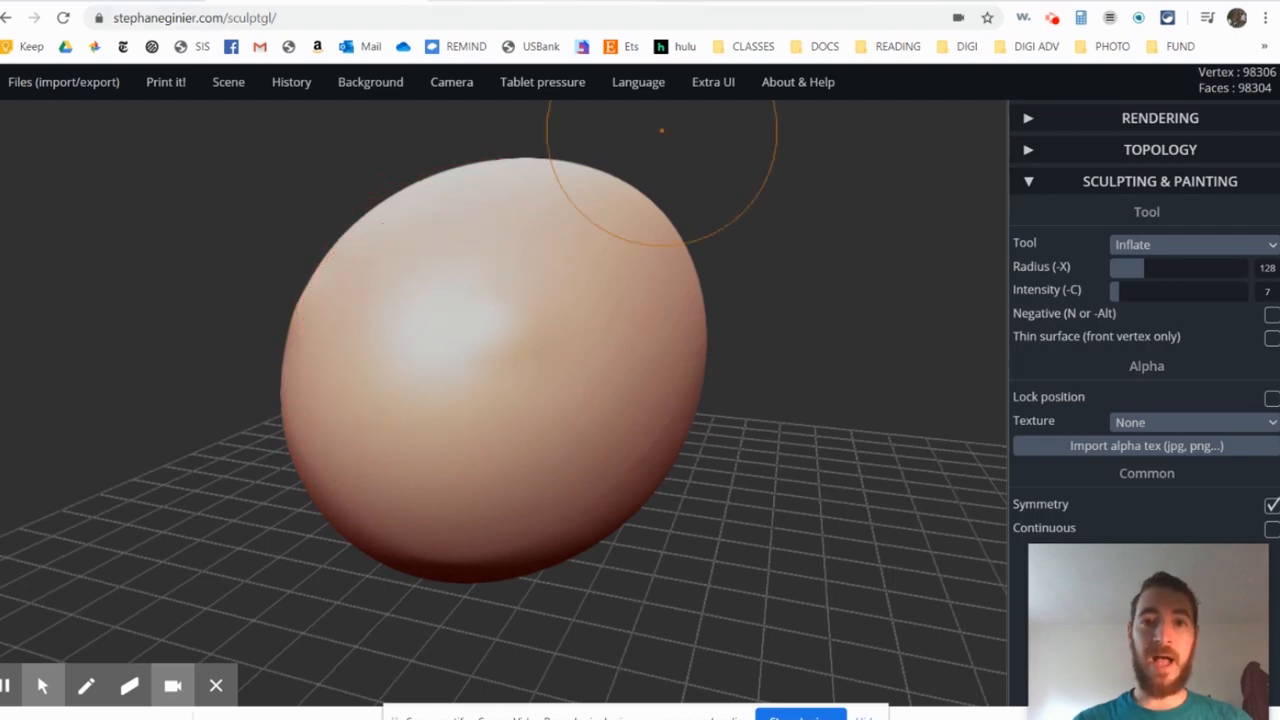
{"action": "left_click", "coordinate": [532, 1]}
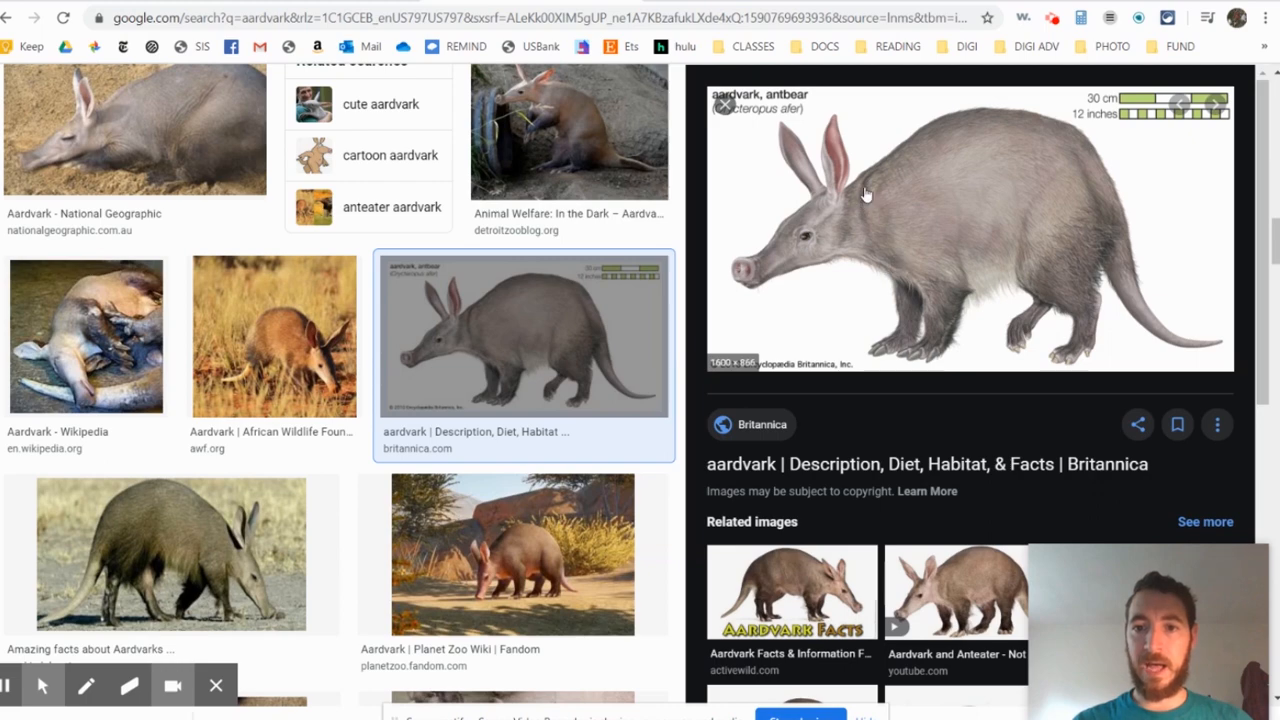
{"action": "left_click", "coordinate": [370, 1]}
- Inflate the front end of the body into a first head mass, enlarging the brush radius to 262
{"action": "right_click_drag", "start_coordinate": [460, 312], "coordinate": [505, 265], "text": "alt"}
{"action": "right_click_drag", "start_coordinate": [529, 426], "coordinate": [490, 394]}
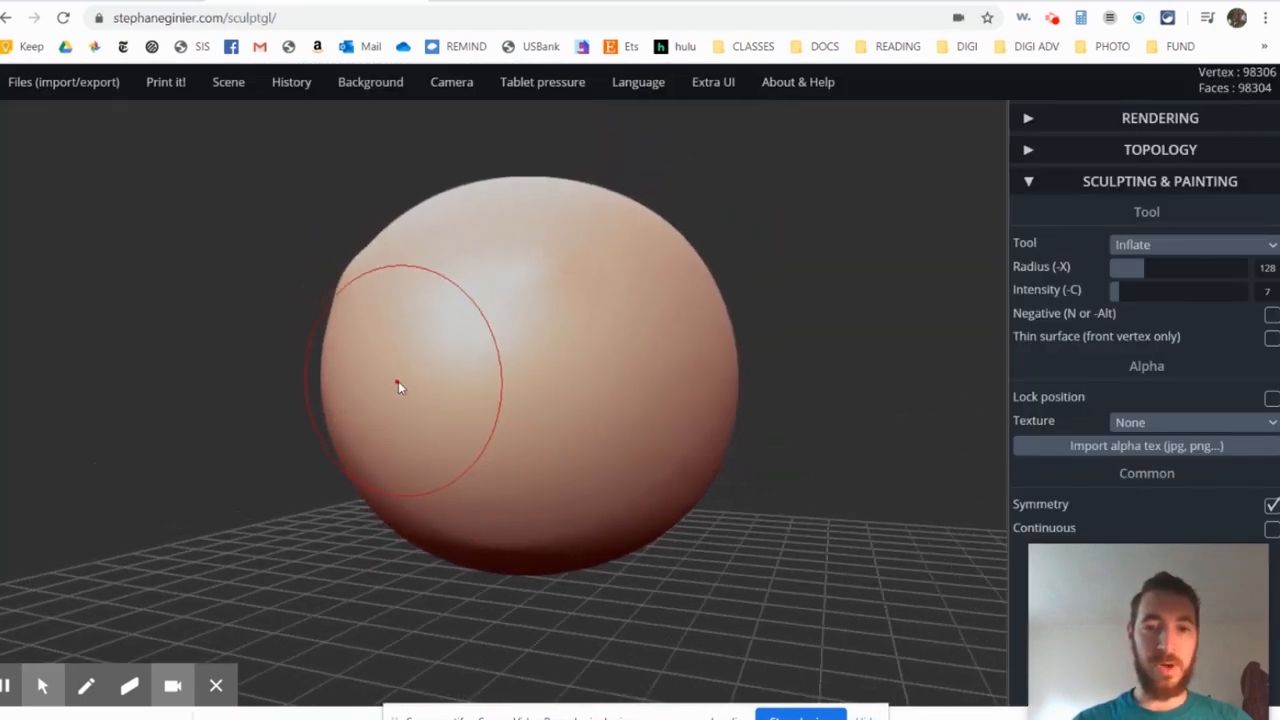
{"action": "left_click", "coordinate": [424, 380]}
{"action": "left_click_drag", "start_coordinate": [1143, 267], "coordinate": [1180, 268]}
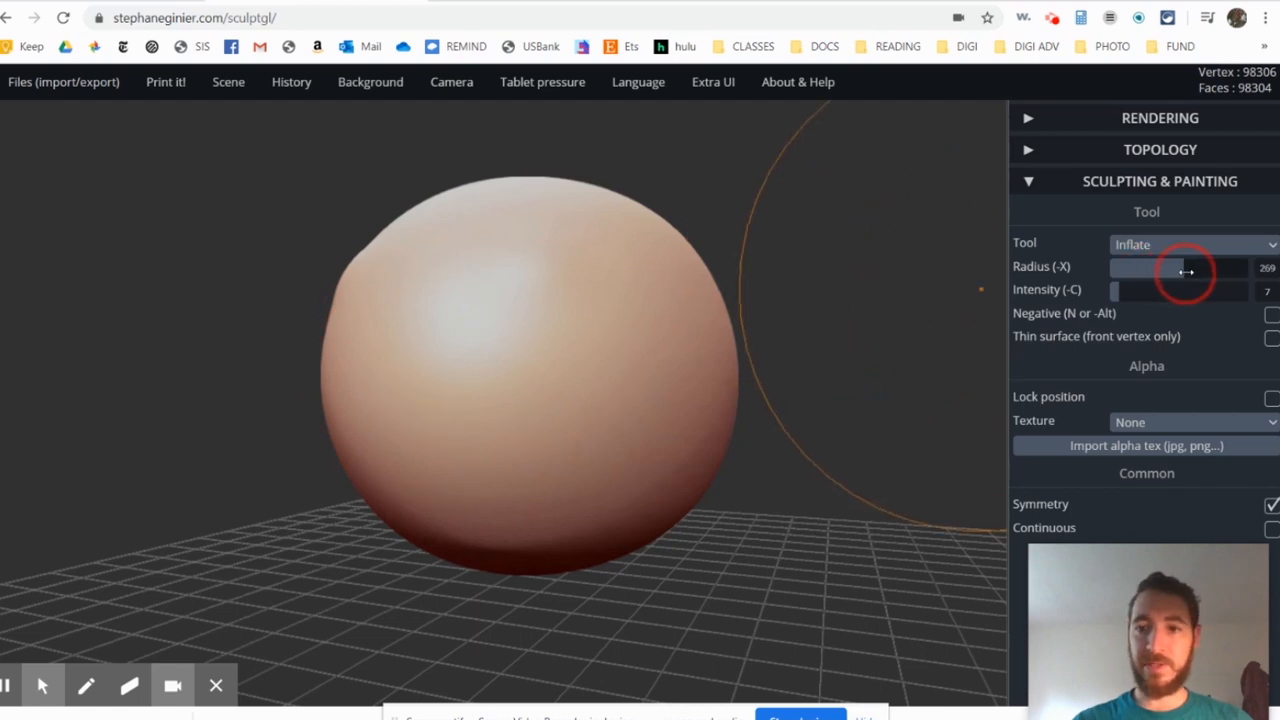
{"action": "left_click", "coordinate": [440, 435]}
{"action": "mouse_move", "coordinate": [440, 435]}
{"action": "left_mouse_down"}
{"action": "mouse_move", "coordinate": [411, 437]}
{"action": "mouse_move", "coordinate": [451, 434]}
{"action": "mouse_move", "coordinate": [406, 480]}
{"action": "mouse_move", "coordinate": [453, 398]}
{"action": "mouse_move", "coordinate": [400, 460]}
{"action": "left_mouse_up"}
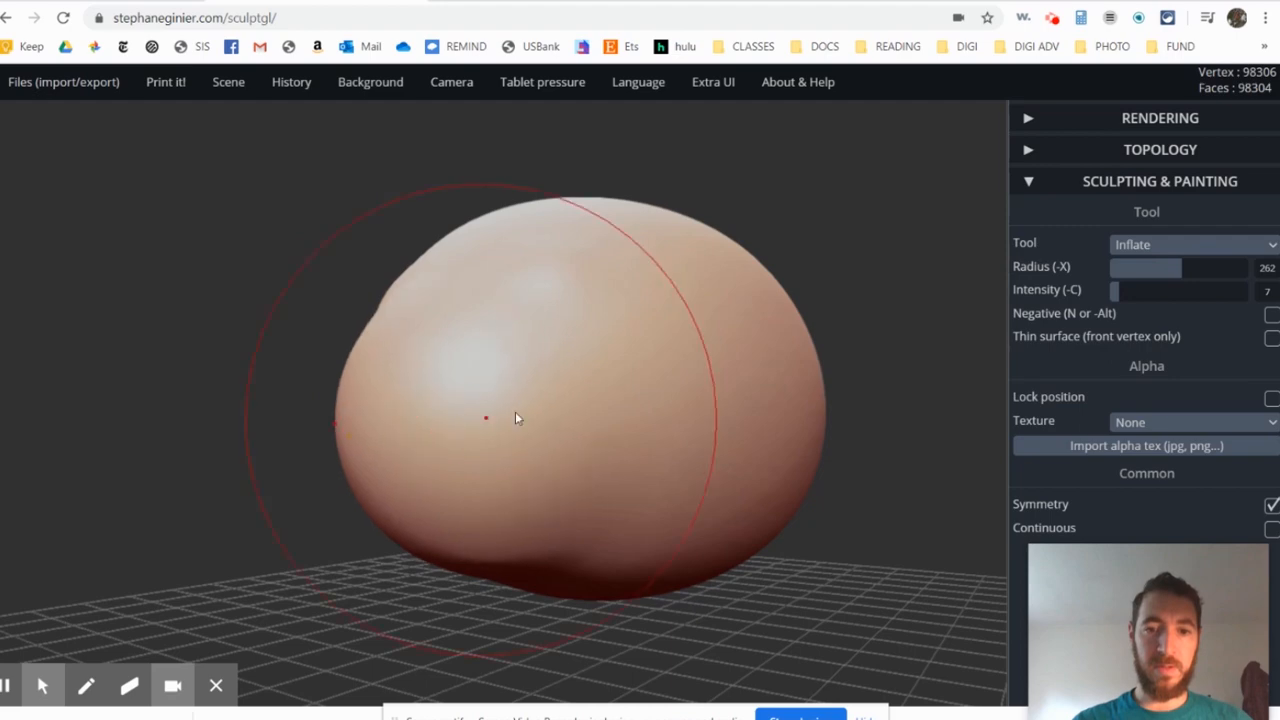
- Reduce the Inflate radius to 198 and build the head mass out further at the front of the body
{"action": "left_click_drag", "start_coordinate": [1190, 272], "coordinate": [1163, 274]}
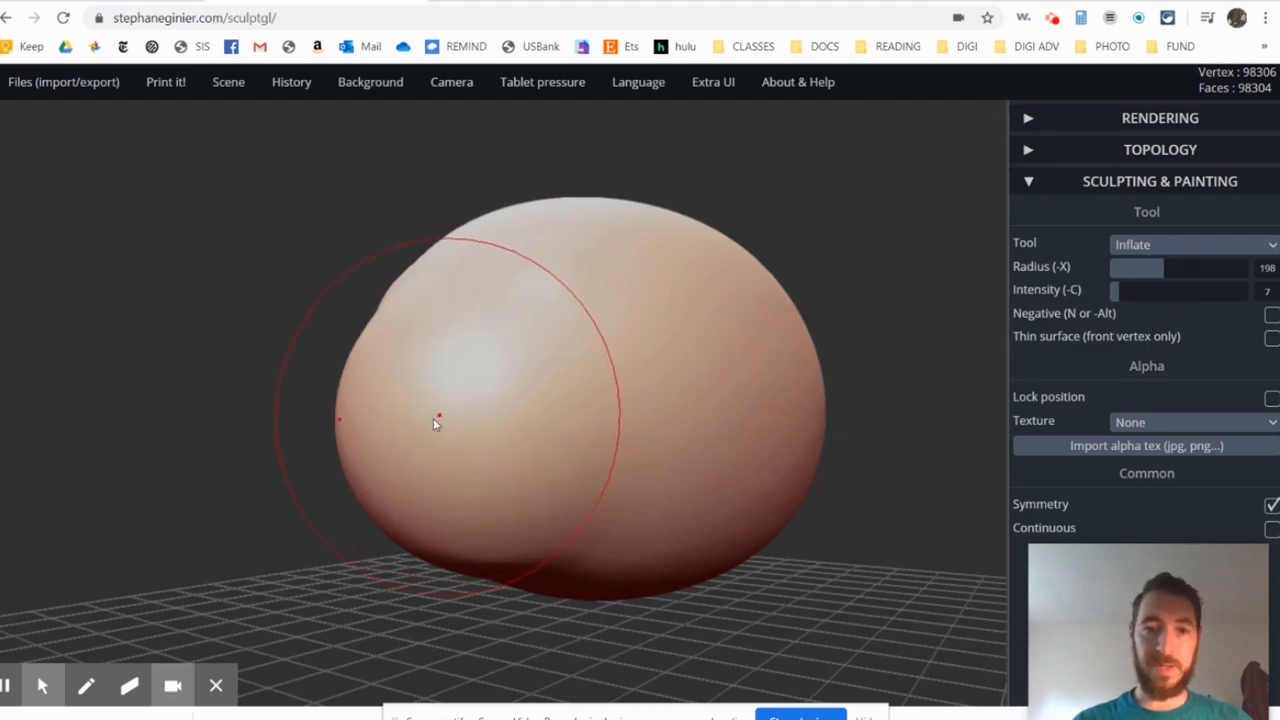
{"action": "left_click_drag", "start_coordinate": [390, 446], "coordinate": [412, 437]}
{"action": "mouse_move", "coordinate": [605, 404]}
{"action": "right_mouse_down"}
{"action": "mouse_move", "coordinate": [515, 421]}
{"action": "mouse_move", "coordinate": [391, 388]}
{"action": "mouse_move", "coordinate": [531, 488]}
{"action": "mouse_move", "coordinate": [603, 466]}
{"action": "right_mouse_up"}
{"action": "mouse_move", "coordinate": [415, 470]}
{"action": "left_mouse_down"}
{"action": "mouse_move", "coordinate": [429, 480]}
{"action": "mouse_move", "coordinate": [440, 443]}
{"action": "mouse_move", "coordinate": [433, 533]}
{"action": "left_mouse_up"}
- Set Inflate to radius 131 and intensity 38, and raise a tail base at the rear of the body
{"action": "right_click_drag", "start_coordinate": [785, 449], "coordinate": [570, 464]}
{"action": "right_click_drag", "start_coordinate": [885, 415], "coordinate": [600, 51]}
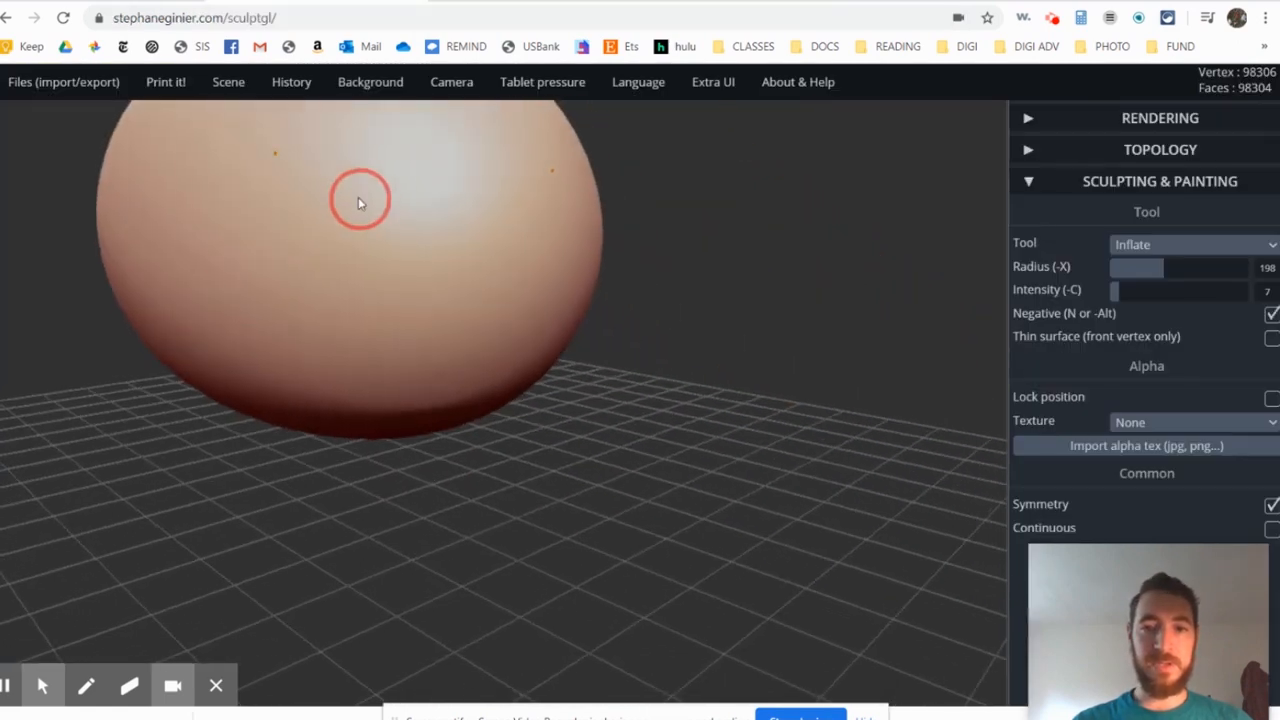
{"action": "mouse_move", "coordinate": [358, 197]}
{"action": "right_mouse_down"}
{"action": "mouse_move", "coordinate": [417, 269]}
{"action": "mouse_move", "coordinate": [543, 209]}
{"action": "mouse_move", "coordinate": [488, 180]}
{"action": "right_mouse_up"}
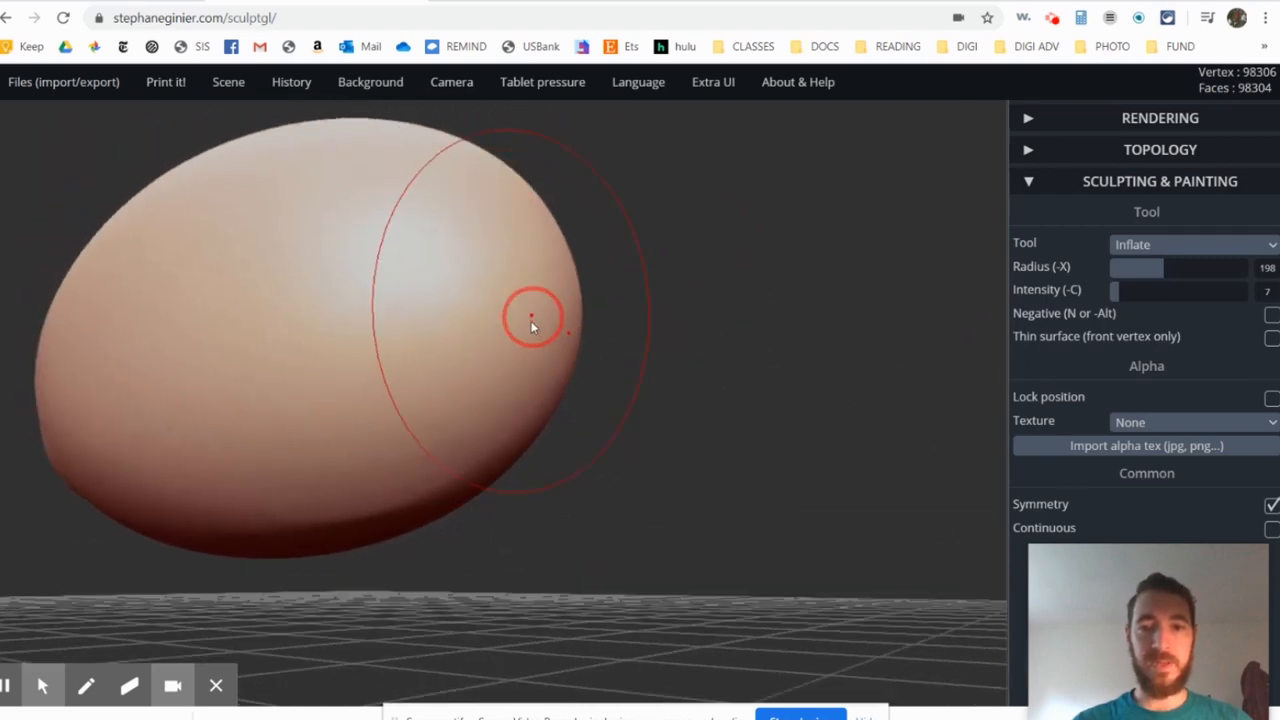
{"action": "mouse_move", "coordinate": [553, 314]}
{"action": "right_mouse_down"}
{"action": "mouse_move", "coordinate": [489, 340]}
{"action": "mouse_move", "coordinate": [557, 291]}
{"action": "mouse_move", "coordinate": [561, 310]}
{"action": "mouse_move", "coordinate": [620, 340]}
{"action": "mouse_move", "coordinate": [760, 330]}
{"action": "right_mouse_up"}
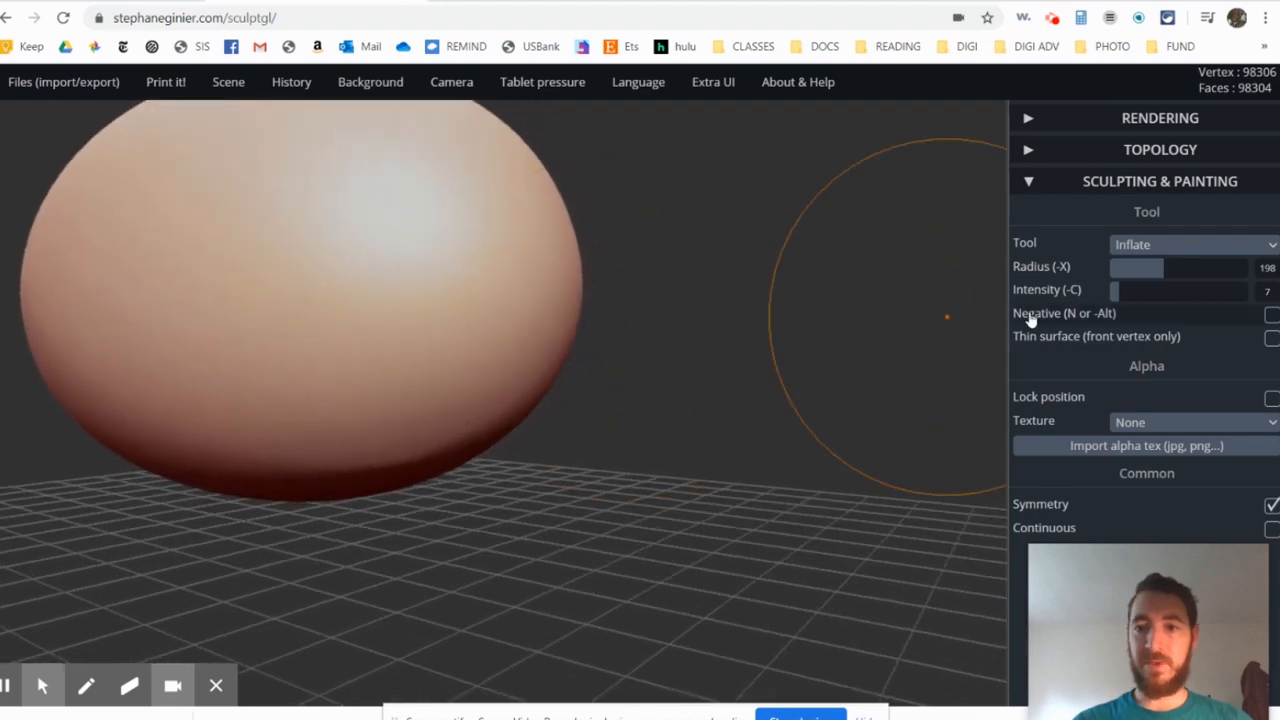
{"action": "mouse_move", "coordinate": [1120, 294]}
{"action": "left_mouse_down"}
{"action": "mouse_move", "coordinate": [1157, 297]}
{"action": "mouse_move", "coordinate": [1157, 266]}
{"action": "mouse_move", "coordinate": [1144, 267]}
{"action": "left_mouse_up"}
{"action": "mouse_move", "coordinate": [557, 306]}
{"action": "left_mouse_down"}
{"action": "mouse_move", "coordinate": [562, 319]}
{"action": "mouse_move", "coordinate": [534, 323]}
{"action": "left_mouse_up"}
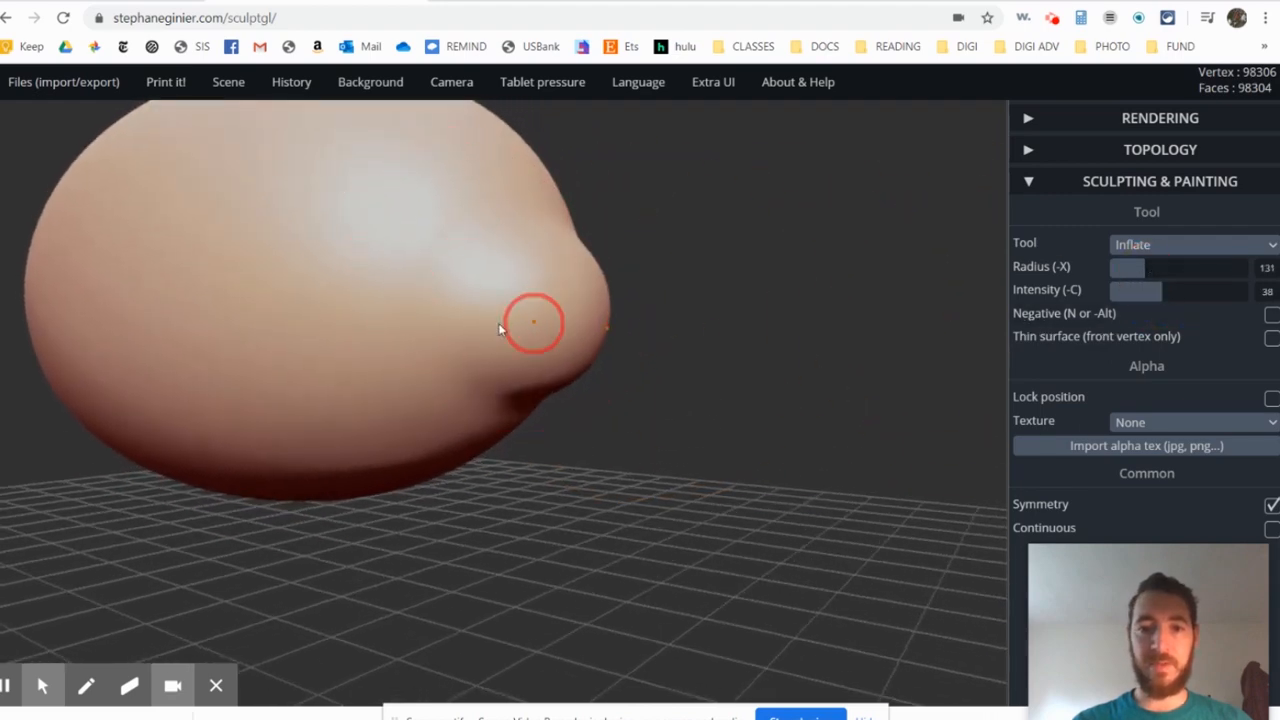
- Extend the tail outward from the rear of the body with more Inflate strokes and inspect the overall shape
{"action": "right_click_drag", "start_coordinate": [534, 323], "coordinate": [608, 366]}
{"action": "left_click_drag", "start_coordinate": [620, 356], "coordinate": [630, 360]}
{"action": "mouse_move", "coordinate": [632, 361]}
{"action": "right_mouse_down"}
{"action": "mouse_move", "coordinate": [704, 396]}
{"action": "mouse_move", "coordinate": [514, 331]}
{"action": "mouse_move", "coordinate": [600, 400]}
{"action": "mouse_move", "coordinate": [534, 420]}
{"action": "right_mouse_up"}
{"action": "right_click_drag", "start_coordinate": [589, 417], "coordinate": [466, 392]}
{"action": "left_click", "coordinate": [355, 467], "text": "alt"}
{"action": "mouse_move", "coordinate": [355, 467]}
{"action": "right_mouse_down", "text": "alt"}
{"action": "mouse_move", "coordinate": [356, 377]}
{"action": "mouse_move", "coordinate": [568, 401]}
{"action": "mouse_move", "coordinate": [451, 395]}
{"action": "mouse_move", "coordinate": [431, 294]}
{"action": "mouse_move", "coordinate": [603, 292]}
{"action": "mouse_move", "coordinate": [314, 294]}
{"action": "mouse_move", "coordinate": [585, 308]}
{"action": "mouse_move", "coordinate": [386, 284]}
{"action": "mouse_move", "coordinate": [653, 285]}
{"action": "mouse_move", "coordinate": [576, 424]}
{"action": "mouse_move", "coordinate": [536, 470]}
{"action": "mouse_move", "coordinate": [549, 229]}
{"action": "mouse_move", "coordinate": [629, 209]}
{"action": "mouse_move", "coordinate": [600, 160]}
{"action": "right_mouse_up", "text": "alt"}
- Check the legs in the aardvark reference, then inflate symmetrical hind-leg bulges low on the body near the tail
{"action": "left_click", "coordinate": [520, 1]}
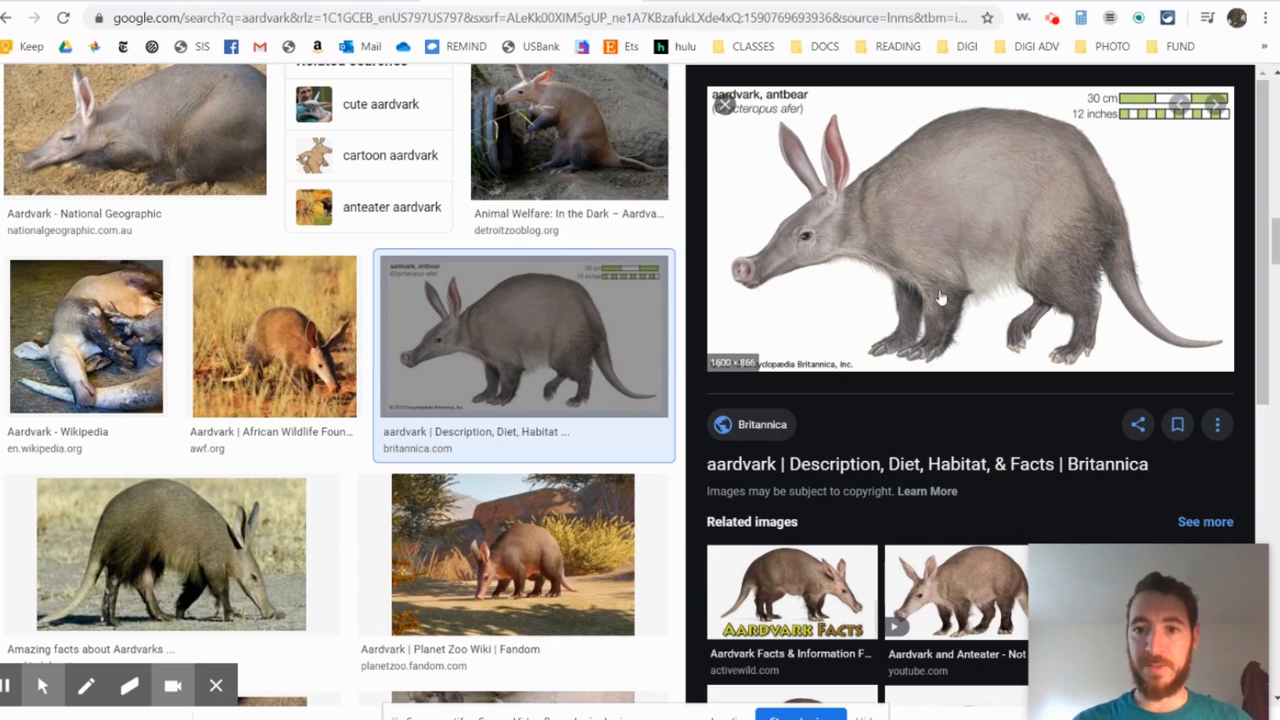
{"action": "left_click", "coordinate": [316, 1]}
{"action": "mouse_move", "coordinate": [741, 329]}
{"action": "right_mouse_down"}
{"action": "mouse_move", "coordinate": [720, 292]}
{"action": "mouse_move", "coordinate": [720, 236]}
{"action": "mouse_move", "coordinate": [677, 294]}
{"action": "mouse_move", "coordinate": [760, 363]}
{"action": "right_mouse_up"}
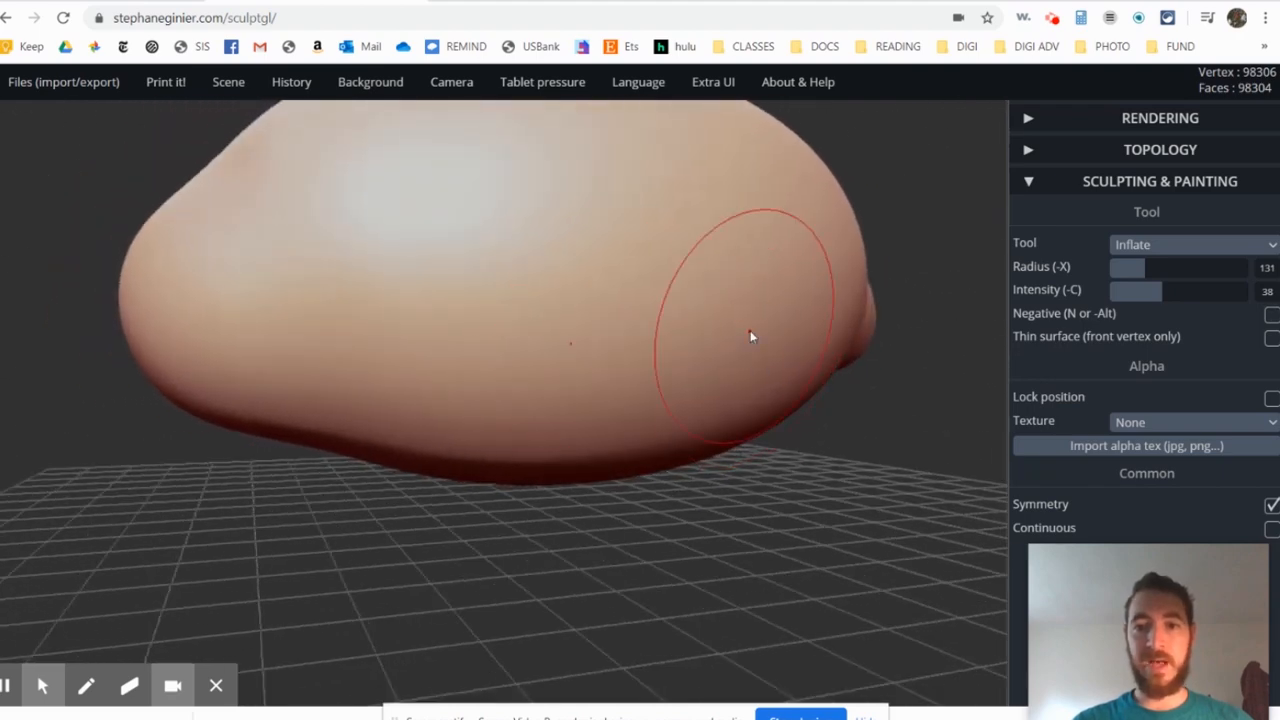
{"action": "mouse_move", "coordinate": [777, 314]}
{"action": "right_mouse_down"}
{"action": "mouse_move", "coordinate": [734, 354]}
{"action": "mouse_move", "coordinate": [846, 403]}
{"action": "right_mouse_up"}
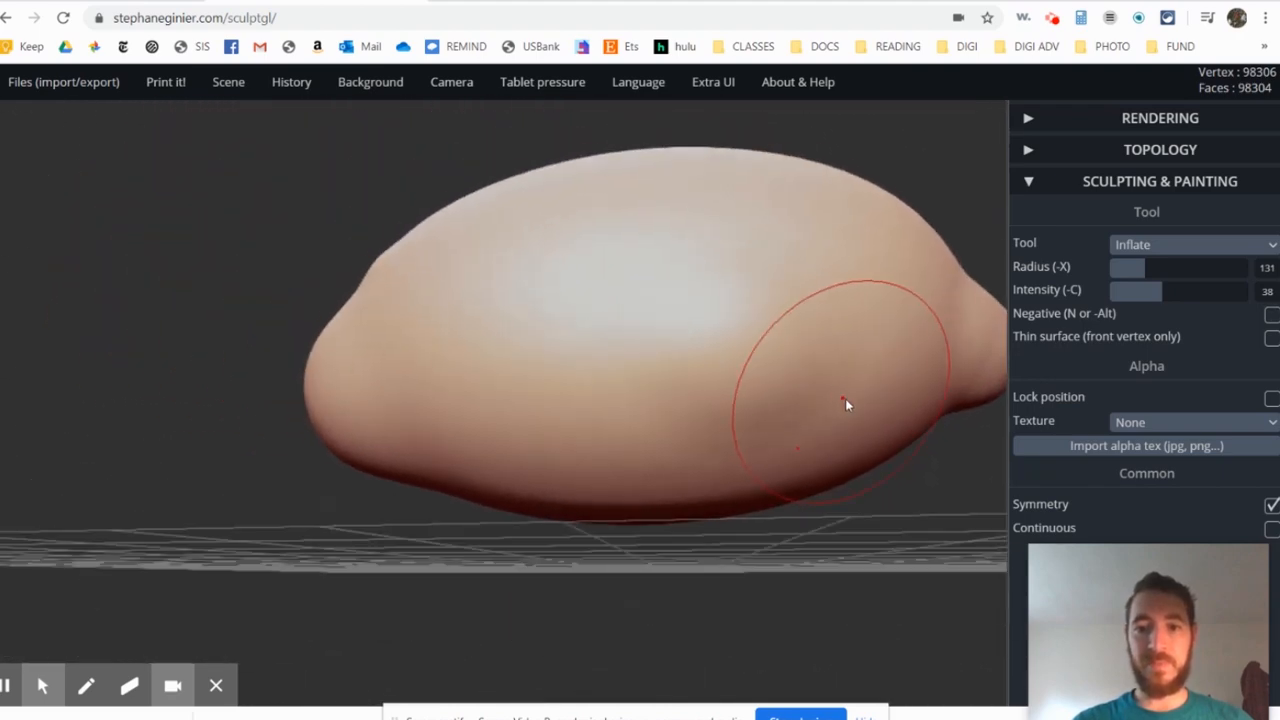
{"action": "mouse_move", "coordinate": [823, 330]}
{"action": "left_mouse_down"}
{"action": "mouse_move", "coordinate": [741, 400]}
{"action": "mouse_move", "coordinate": [798, 398]}
{"action": "left_mouse_up"}
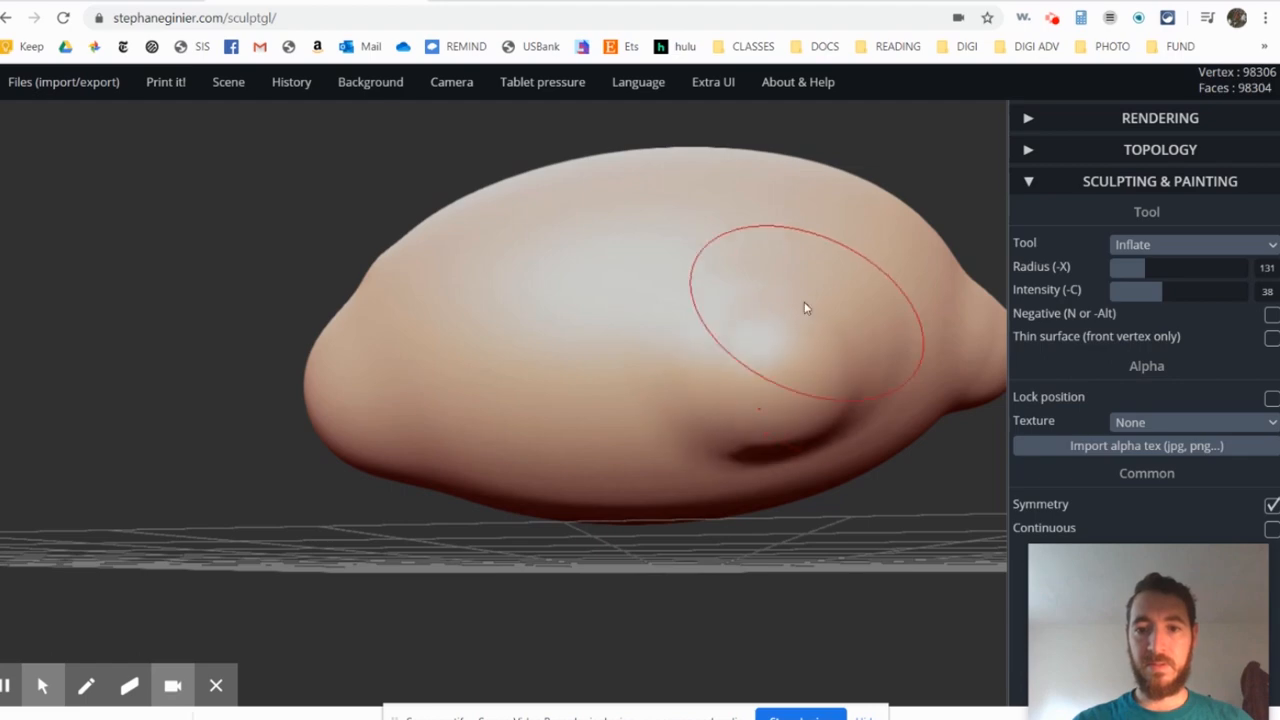
{"action": "right_click_drag", "start_coordinate": [687, 351], "coordinate": [774, 342]}
{"action": "left_click", "coordinate": [686, 354]}
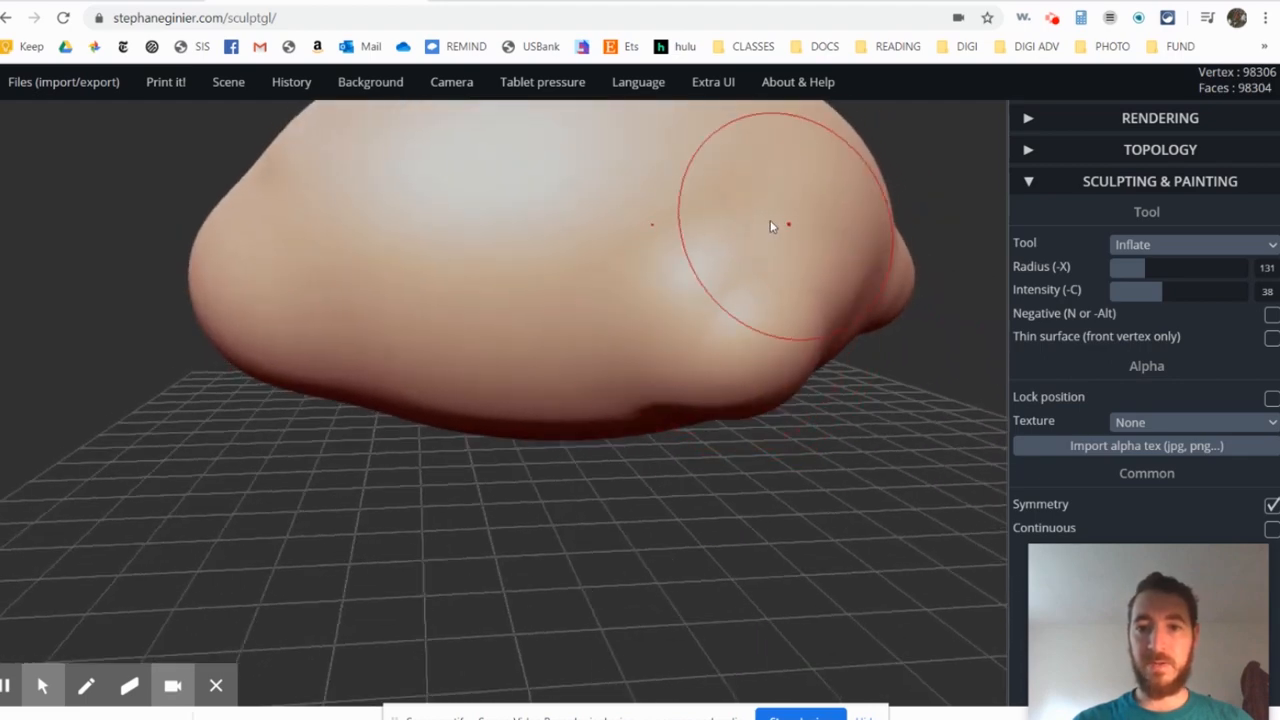
- Inflate the symmetrical hind-leg bulges further, extending them below the rear of the body
{"action": "mouse_move", "coordinate": [819, 274]}
{"action": "right_mouse_down"}
{"action": "mouse_move", "coordinate": [726, 263]}
{"action": "mouse_move", "coordinate": [846, 377]}
{"action": "right_mouse_up"}
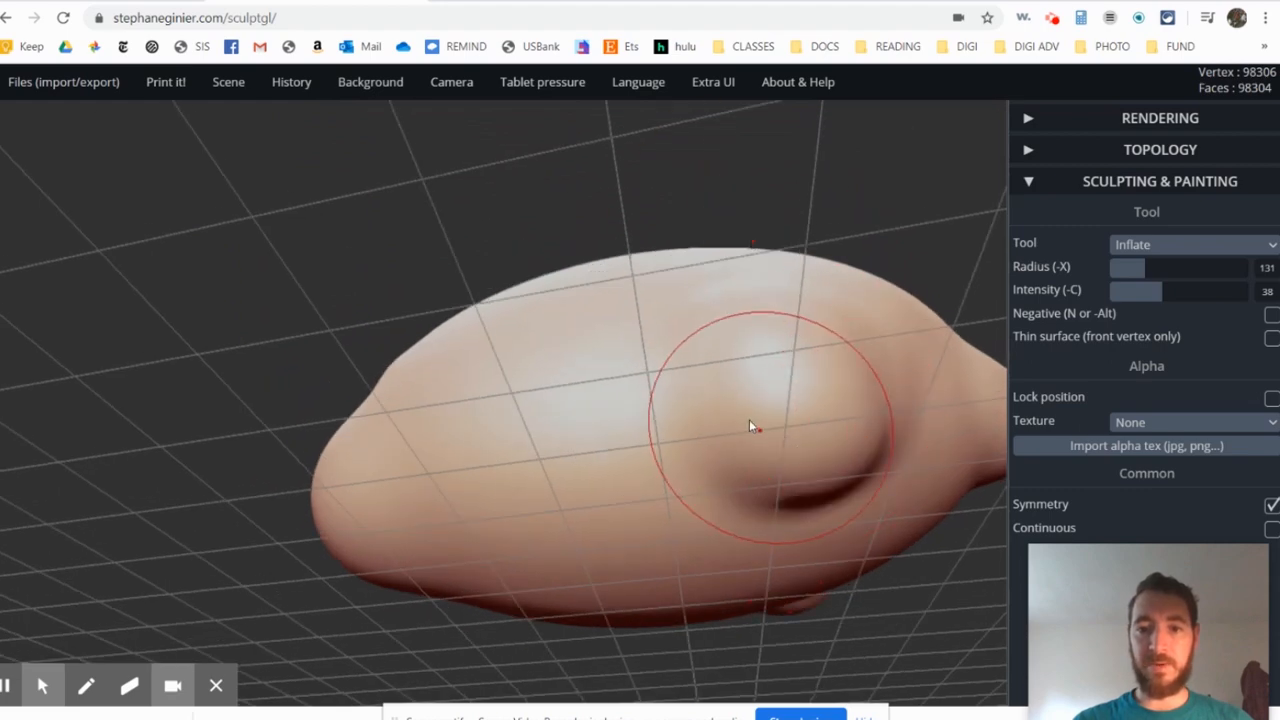
{"action": "mouse_move", "coordinate": [751, 426]}
{"action": "right_mouse_down"}
{"action": "mouse_move", "coordinate": [877, 457]}
{"action": "mouse_move", "coordinate": [805, 418]}
{"action": "mouse_move", "coordinate": [727, 449]}
{"action": "mouse_move", "coordinate": [752, 492]}
{"action": "right_mouse_up"}
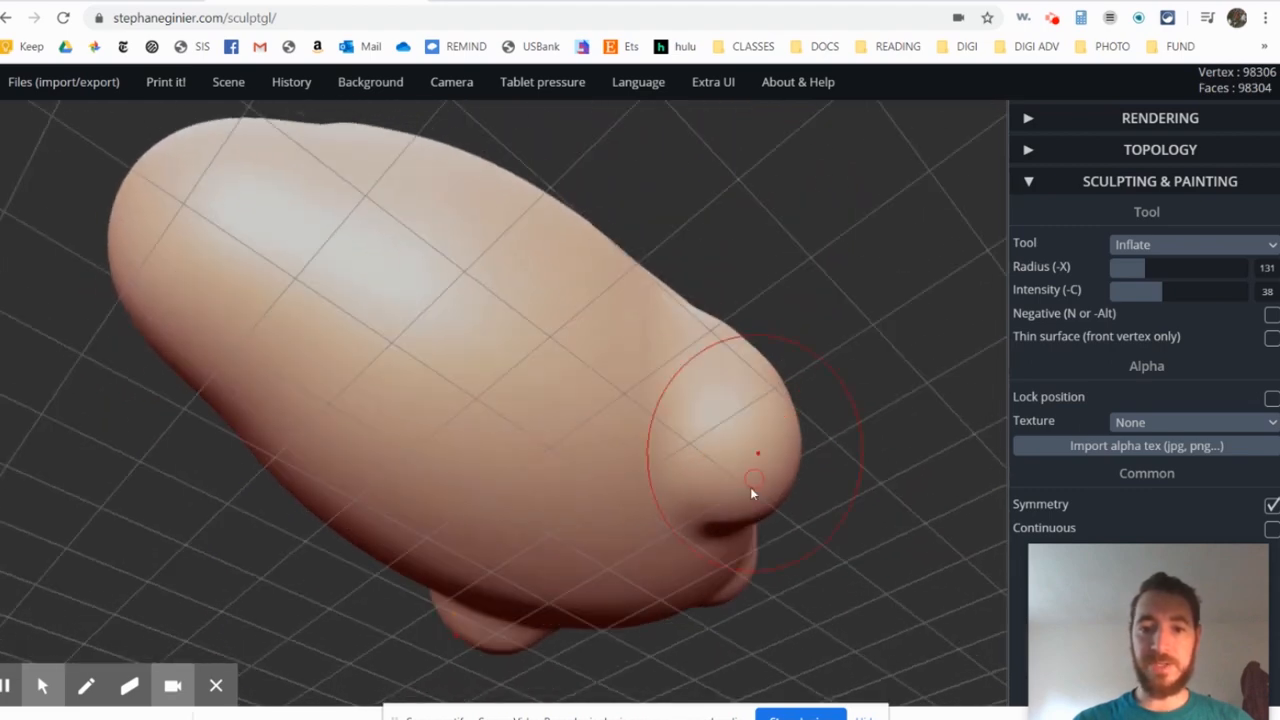
{"action": "mouse_move", "coordinate": [698, 510]}
{"action": "left_mouse_down"}
{"action": "mouse_move", "coordinate": [743, 506]}
{"action": "mouse_move", "coordinate": [726, 507]}
{"action": "left_mouse_up"}
{"action": "mouse_move", "coordinate": [726, 507]}
{"action": "right_mouse_down"}
{"action": "mouse_move", "coordinate": [740, 457]}
{"action": "mouse_move", "coordinate": [391, 517]}
{"action": "mouse_move", "coordinate": [811, 408]}
{"action": "mouse_move", "coordinate": [1073, 411]}
{"action": "right_mouse_up"}
{"action": "right_click_drag", "start_coordinate": [508, 369], "coordinate": [788, 360]}
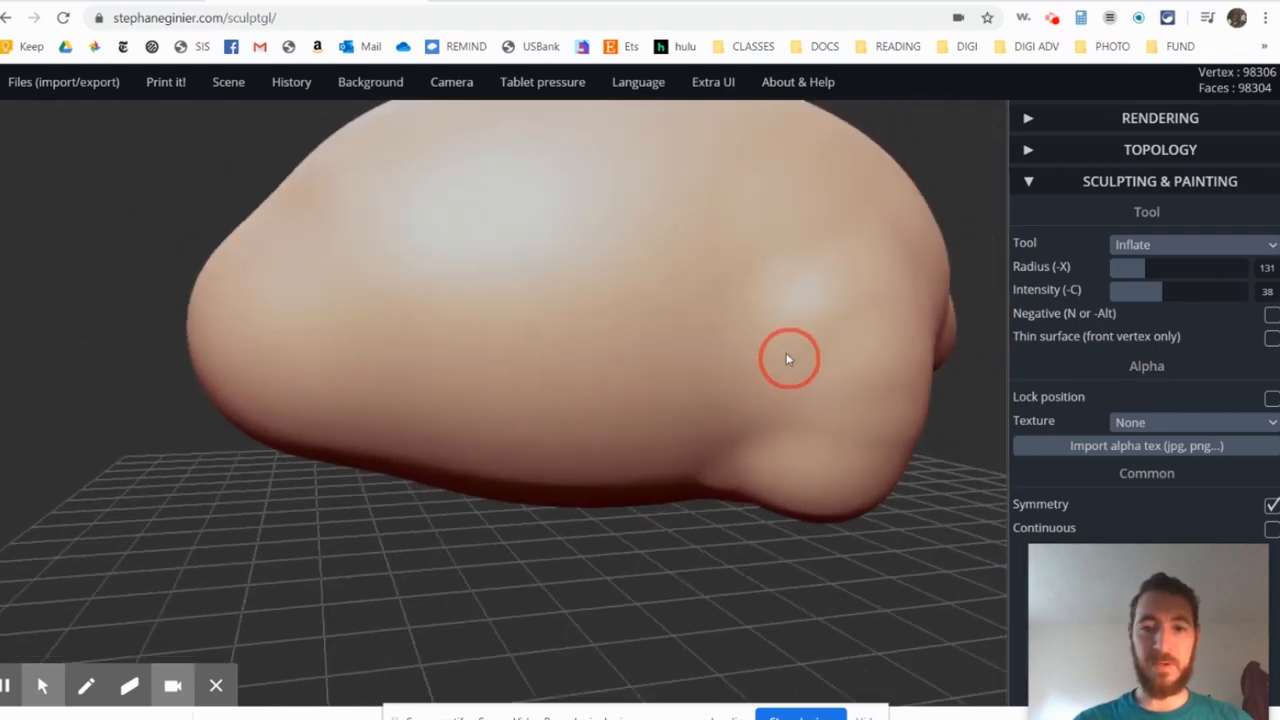
{"action": "right_click_drag", "start_coordinate": [545, 355], "coordinate": [718, 357], "text": "alt"}
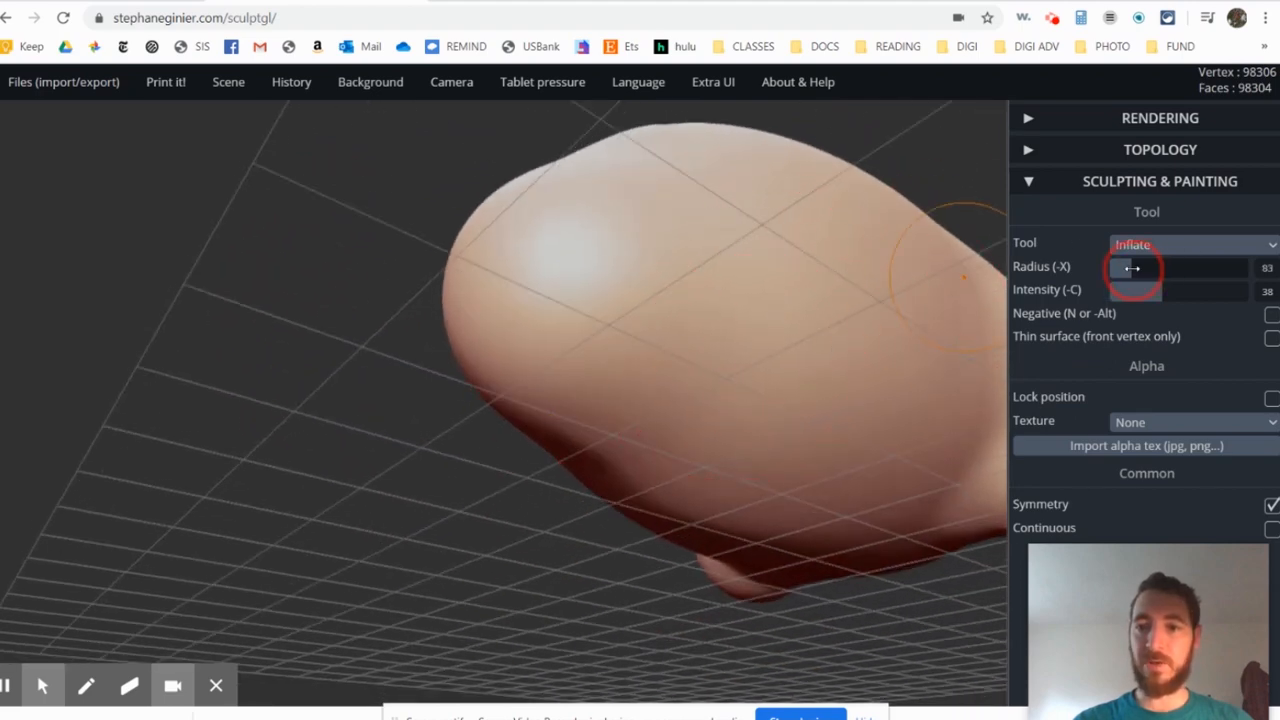
- Set the Inflate radius to 80 and raise symmetrical front-leg bulges low on the front of the body
{"action": "left_click_drag", "start_coordinate": [1132, 268], "coordinate": [1131, 268]}
{"action": "mouse_move", "coordinate": [760, 382]}
{"action": "left_mouse_down"}
{"action": "mouse_move", "coordinate": [806, 391]}
{"action": "mouse_move", "coordinate": [746, 380]}
{"action": "left_mouse_up"}
{"action": "mouse_move", "coordinate": [746, 380]}
{"action": "right_mouse_down"}
{"action": "mouse_move", "coordinate": [794, 400]}
{"action": "mouse_move", "coordinate": [755, 398]}
{"action": "right_mouse_up"}
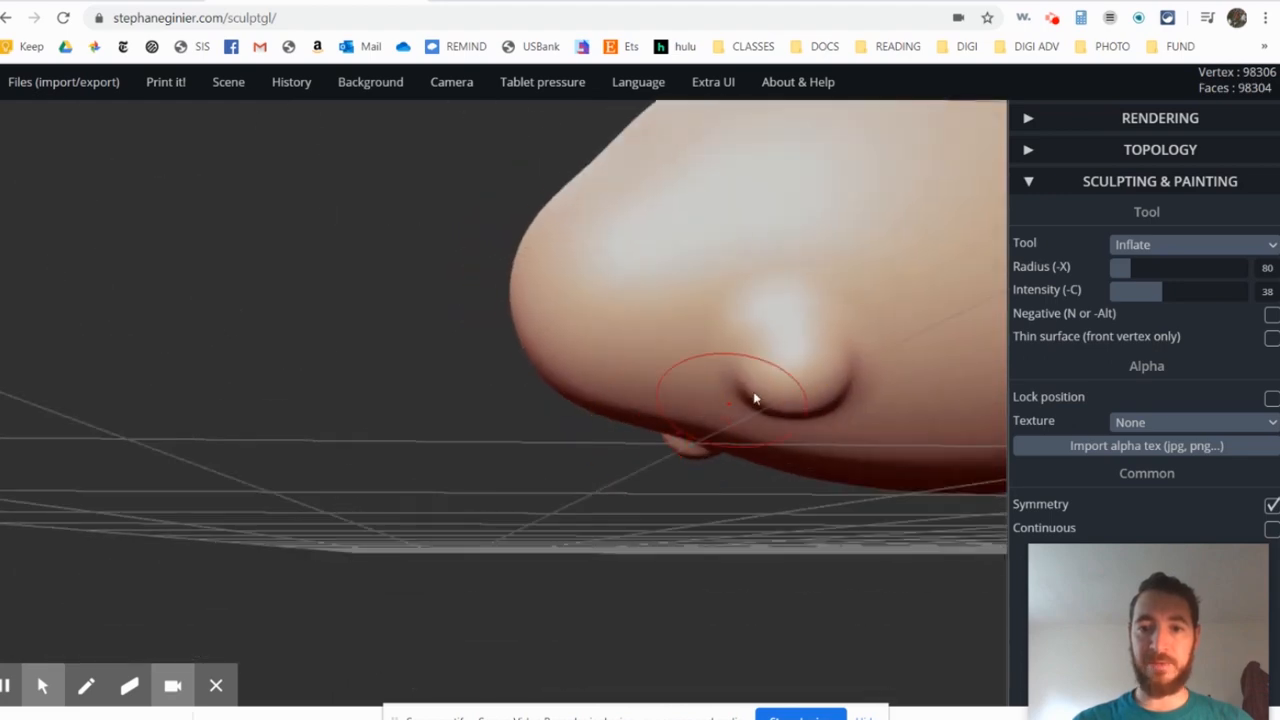
{"action": "left_click_drag", "start_coordinate": [768, 402], "coordinate": [803, 399]}
{"action": "mouse_move", "coordinate": [845, 340]}
{"action": "left_mouse_down"}
{"action": "mouse_move", "coordinate": [831, 377]}
{"action": "mouse_move", "coordinate": [812, 259]}
{"action": "mouse_move", "coordinate": [790, 316]}
{"action": "left_mouse_up"}
{"action": "right_click_drag", "start_coordinate": [834, 300], "coordinate": [786, 407]}
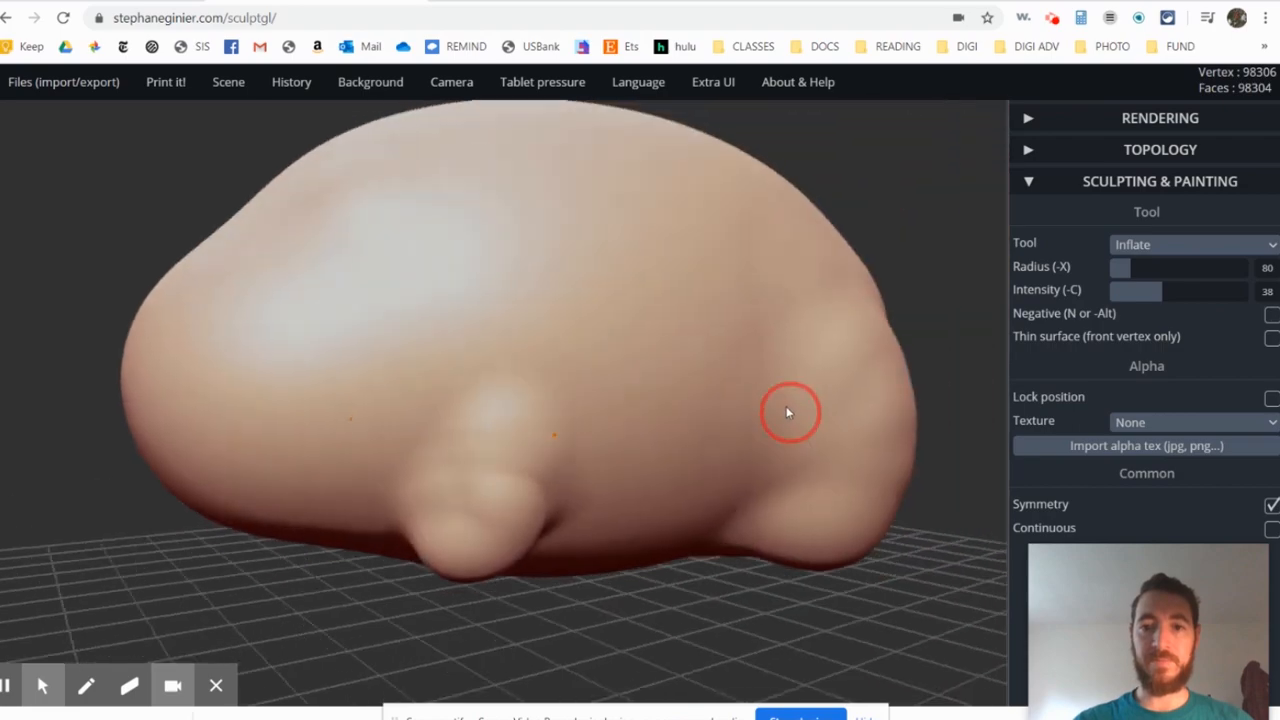
{"action": "scroll", "coordinate": [770, 426], "scroll_direction": "down", "scroll_amount": 4}
{"action": "mouse_move", "coordinate": [755, 448]}
{"action": "right_mouse_down"}
{"action": "mouse_move", "coordinate": [617, 417]}
{"action": "mouse_move", "coordinate": [571, 443]}
{"action": "mouse_move", "coordinate": [766, 449]}
{"action": "mouse_move", "coordinate": [840, 371]}
{"action": "mouse_move", "coordinate": [769, 343]}
{"action": "mouse_move", "coordinate": [623, 366]}
{"action": "mouse_move", "coordinate": [660, 337]}
{"action": "mouse_move", "coordinate": [775, 416]}
{"action": "mouse_move", "coordinate": [844, 438]}
{"action": "mouse_move", "coordinate": [718, 412]}
{"action": "right_mouse_up"}
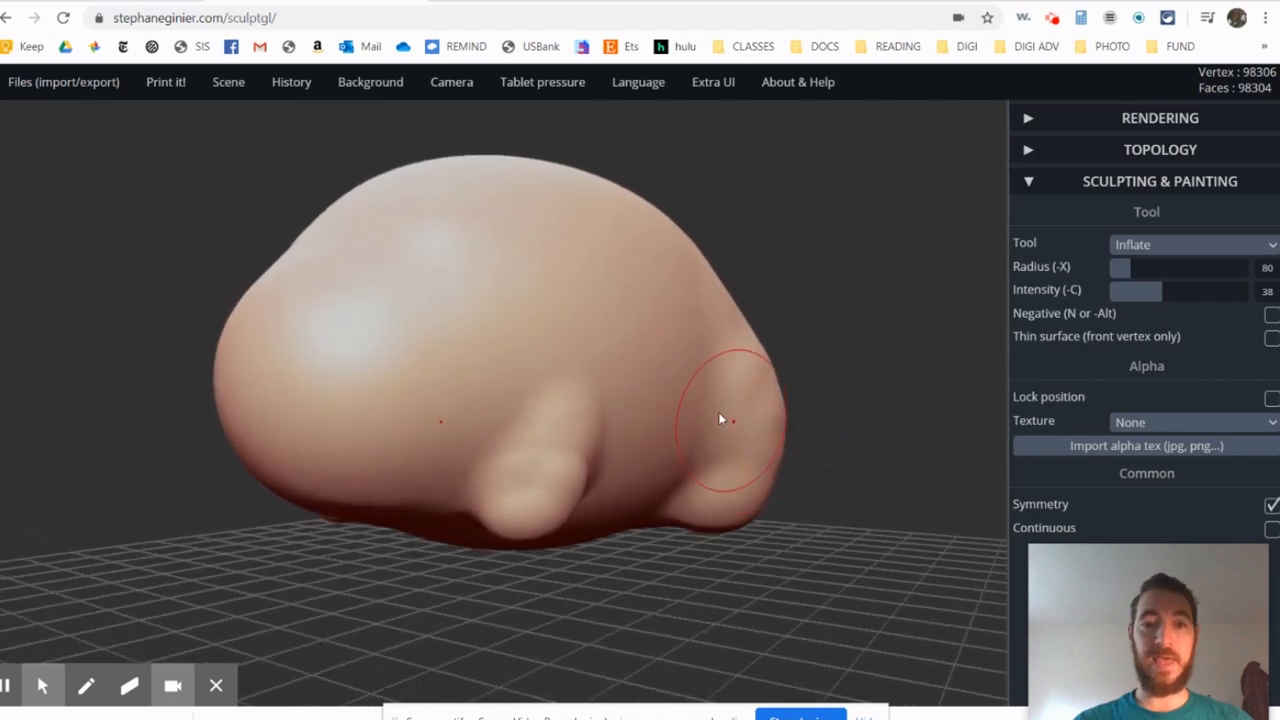
- Try reshaping the front-leg bulges with the Drag tool at radius 67
{"action": "mouse_move", "coordinate": [760, 334]}
{"action": "right_mouse_down"}
{"action": "mouse_move", "coordinate": [686, 343]}
{"action": "mouse_move", "coordinate": [658, 328]}
{"action": "right_mouse_up"}
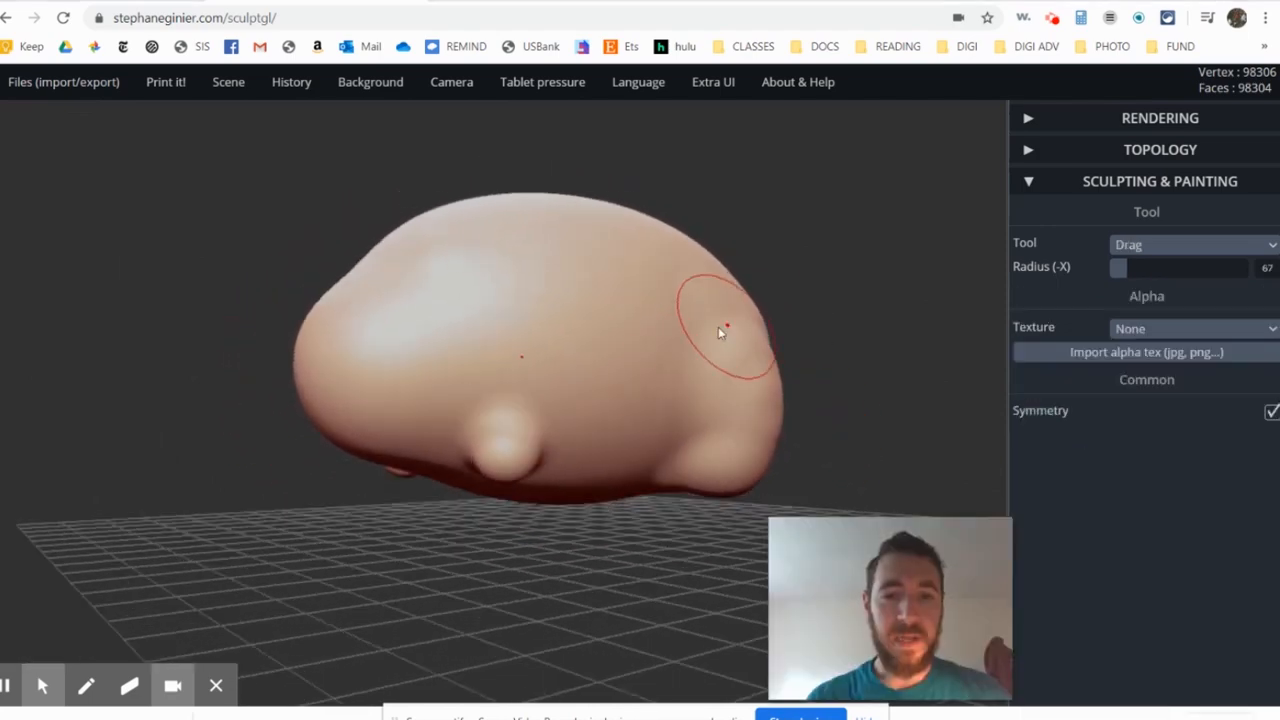
{"action": "scroll", "coordinate": [628, 386], "scroll_direction": "up", "scroll_amount": 3}
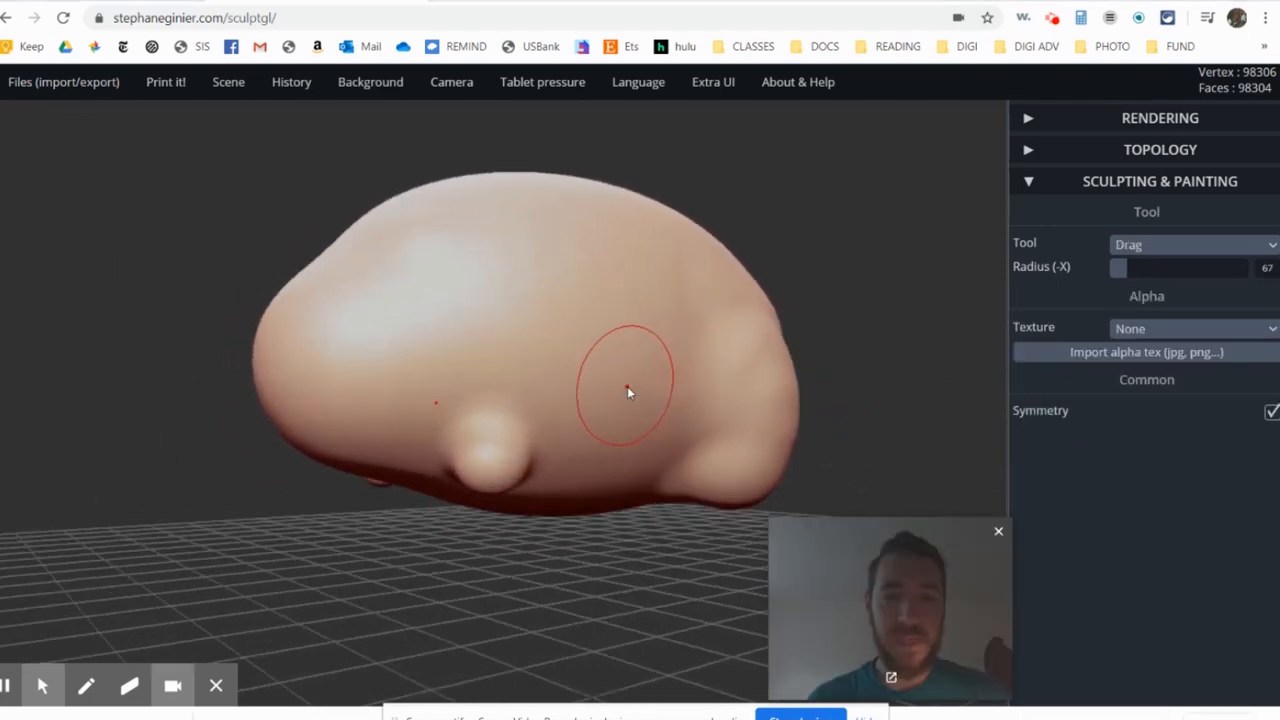
{"action": "mouse_move", "coordinate": [561, 446]}
{"action": "right_mouse_down"}
{"action": "mouse_move", "coordinate": [651, 449]}
{"action": "mouse_move", "coordinate": [586, 391]}
{"action": "mouse_move", "coordinate": [611, 437]}
{"action": "mouse_move", "coordinate": [591, 446]}
{"action": "right_mouse_up"}
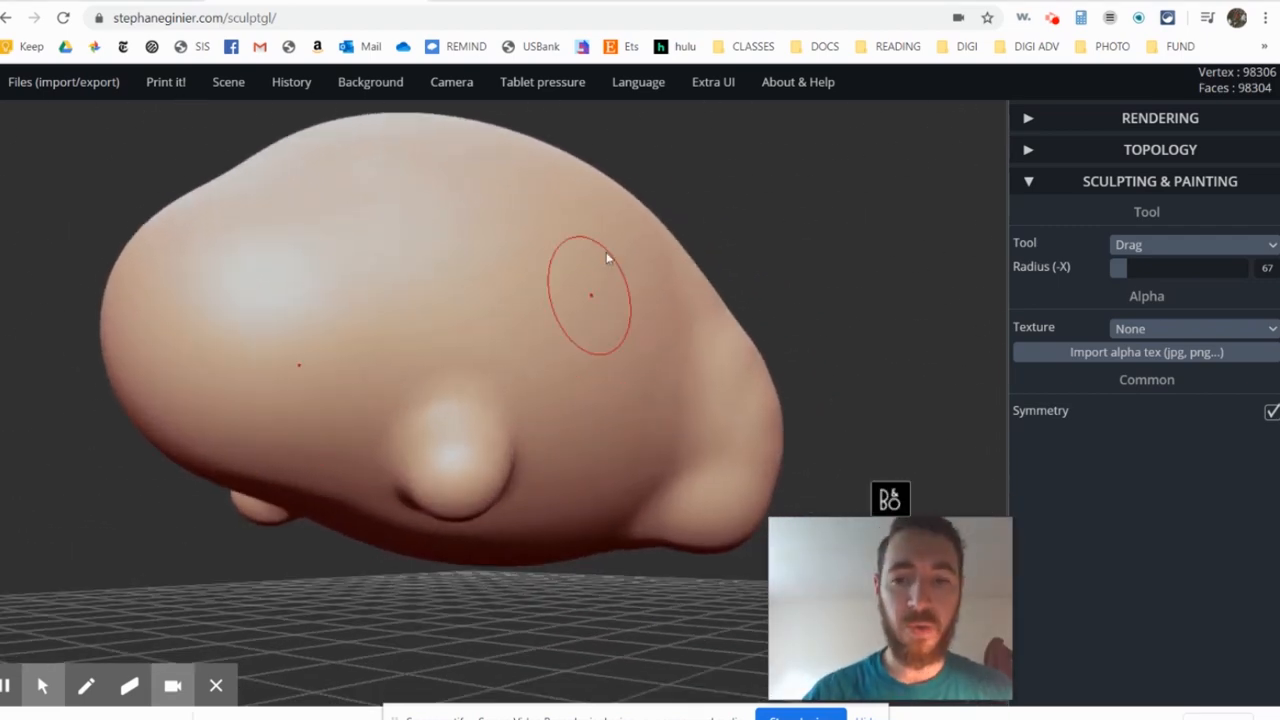
{"action": "mouse_move", "coordinate": [603, 97]}
{"action": "key", "text": "ctrl"}
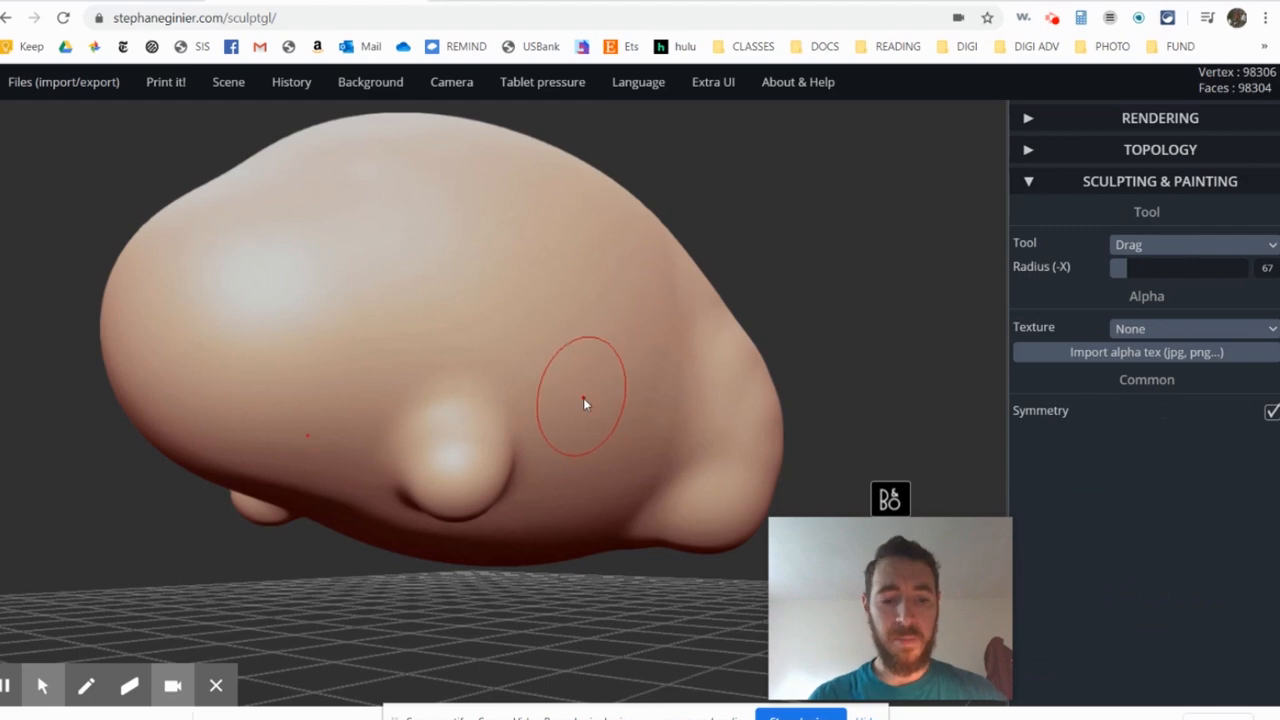
{"action": "mouse_move", "coordinate": [607, 355]}
{"action": "right_mouse_down"}
{"action": "mouse_move", "coordinate": [563, 386]}
{"action": "mouse_move", "coordinate": [471, 361]}
{"action": "mouse_move", "coordinate": [489, 303]}
{"action": "mouse_move", "coordinate": [623, 320]}
{"action": "mouse_move", "coordinate": [482, 335]}
{"action": "mouse_move", "coordinate": [616, 289]}
{"action": "mouse_move", "coordinate": [469, 360]}
{"action": "right_mouse_up"}
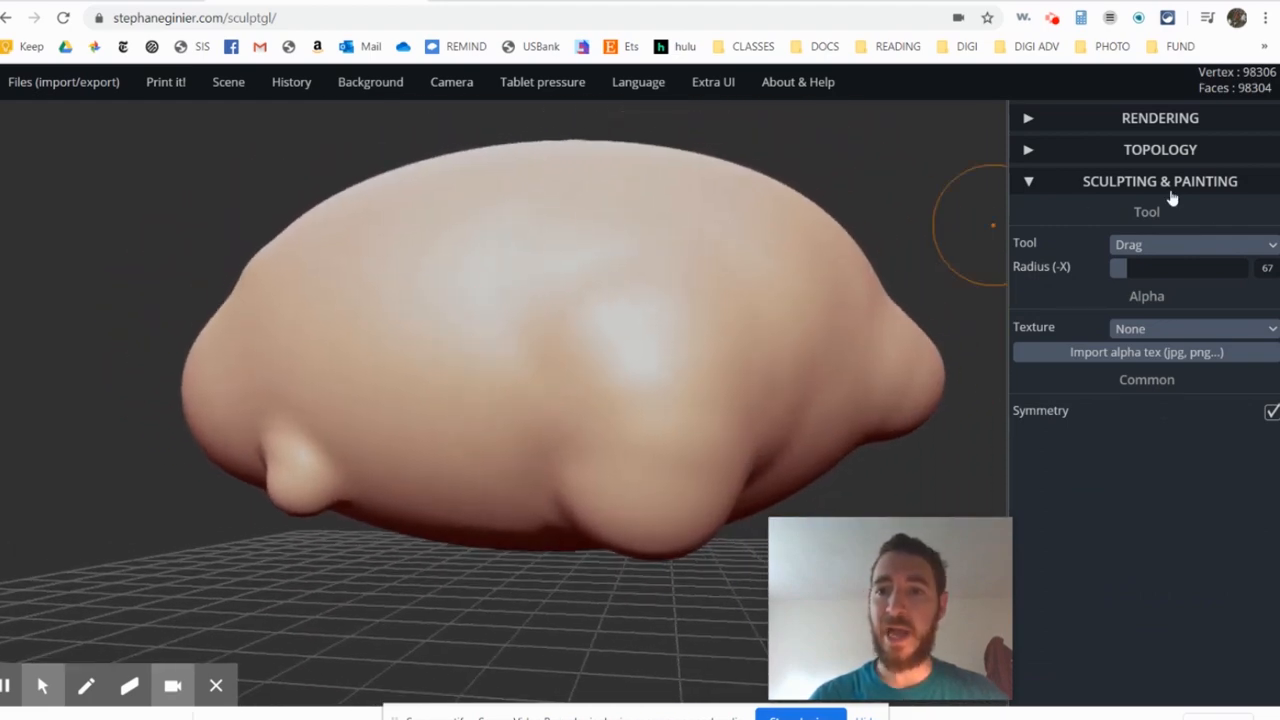
- Select the Smooth tool, set its radius to 96 with intensity 75, and soften the front-leg bulges
{"action": "left_click", "coordinate": [1158, 246]}
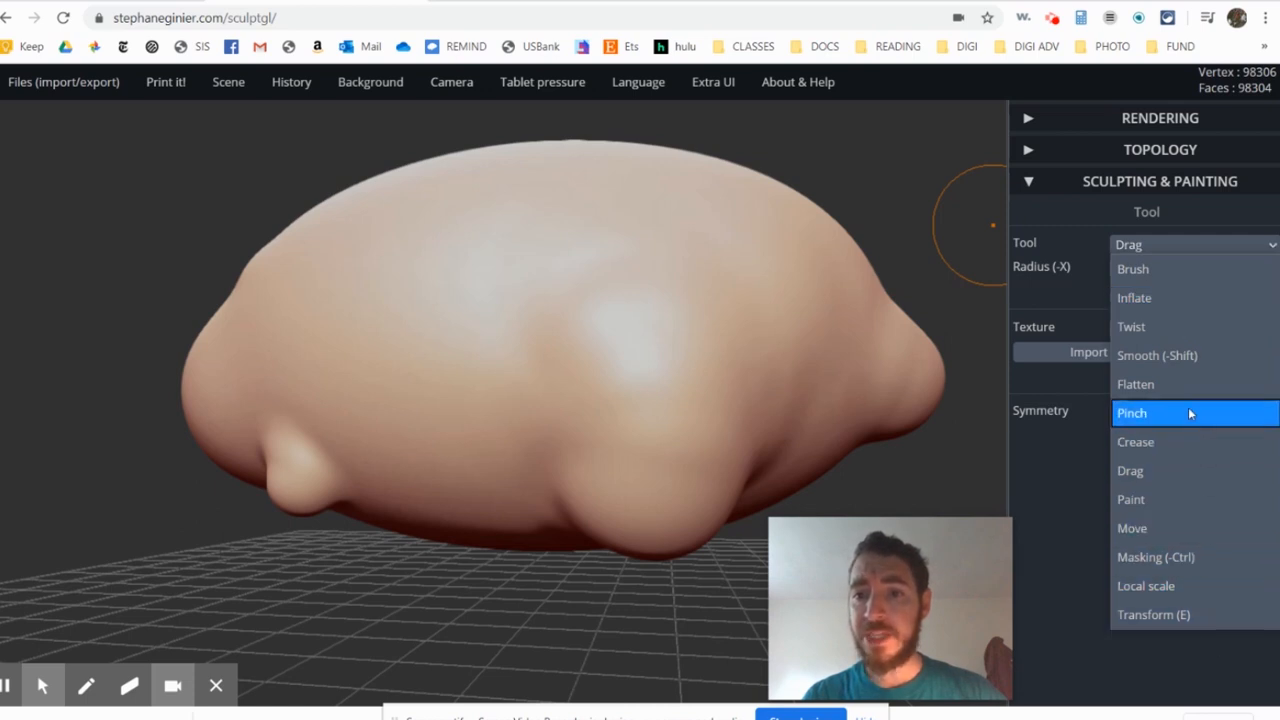
{"action": "left_click", "coordinate": [1171, 358]}
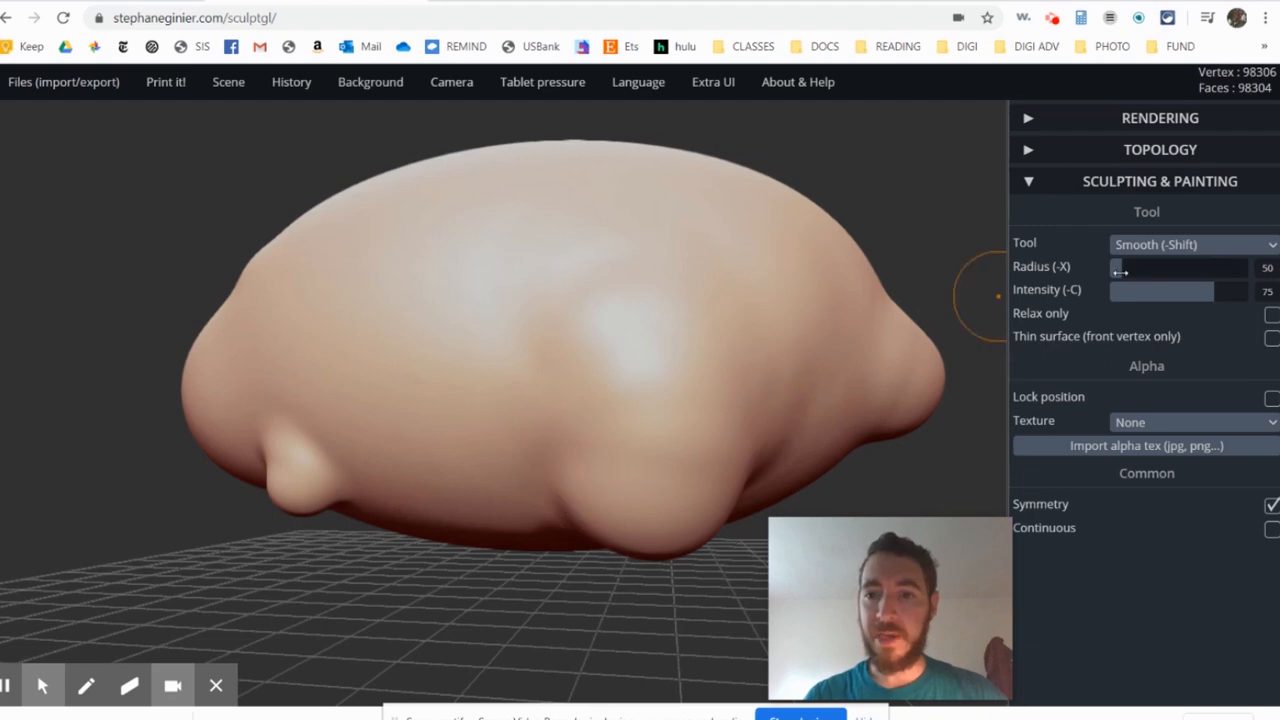
{"action": "right_click_drag", "start_coordinate": [671, 512], "coordinate": [686, 515]}
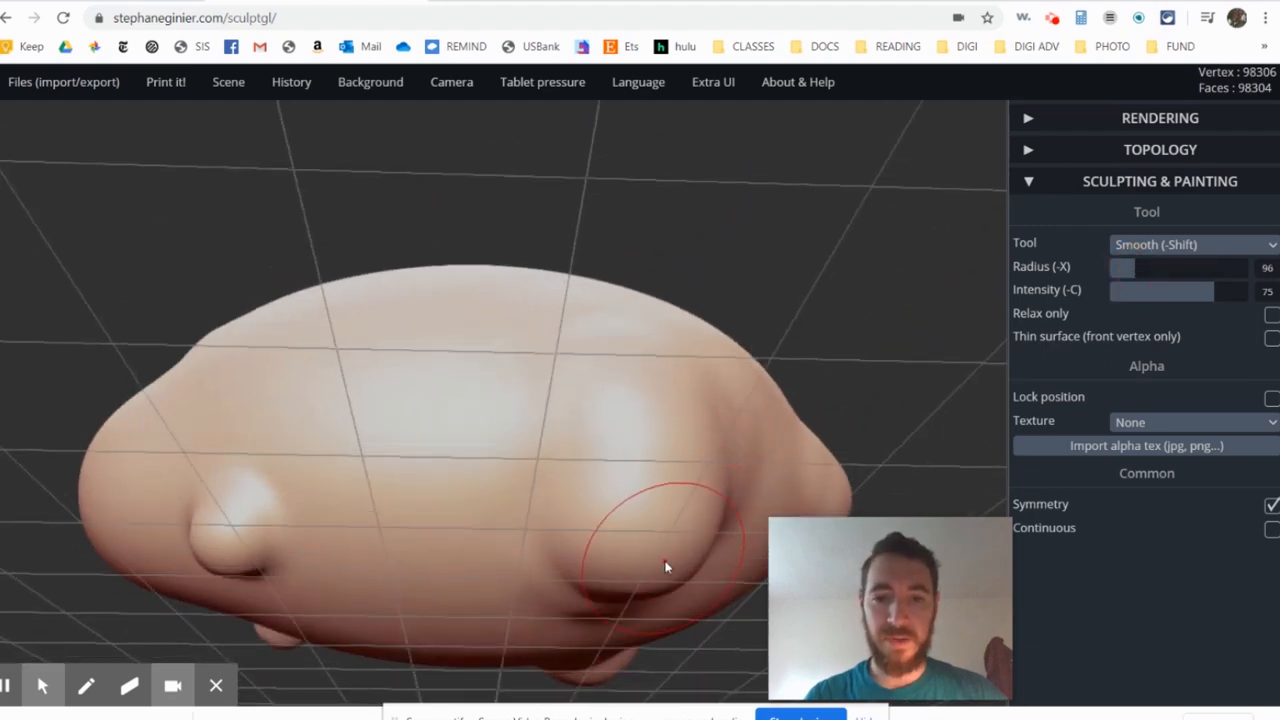
{"action": "mouse_move", "coordinate": [666, 567]}
{"action": "right_mouse_down"}
{"action": "mouse_move", "coordinate": [283, 537]}
{"action": "mouse_move", "coordinate": [326, 466]}
{"action": "mouse_move", "coordinate": [543, 429]}
{"action": "right_mouse_up"}
{"action": "scroll", "coordinate": [543, 429], "scroll_direction": "up", "scroll_amount": 3}
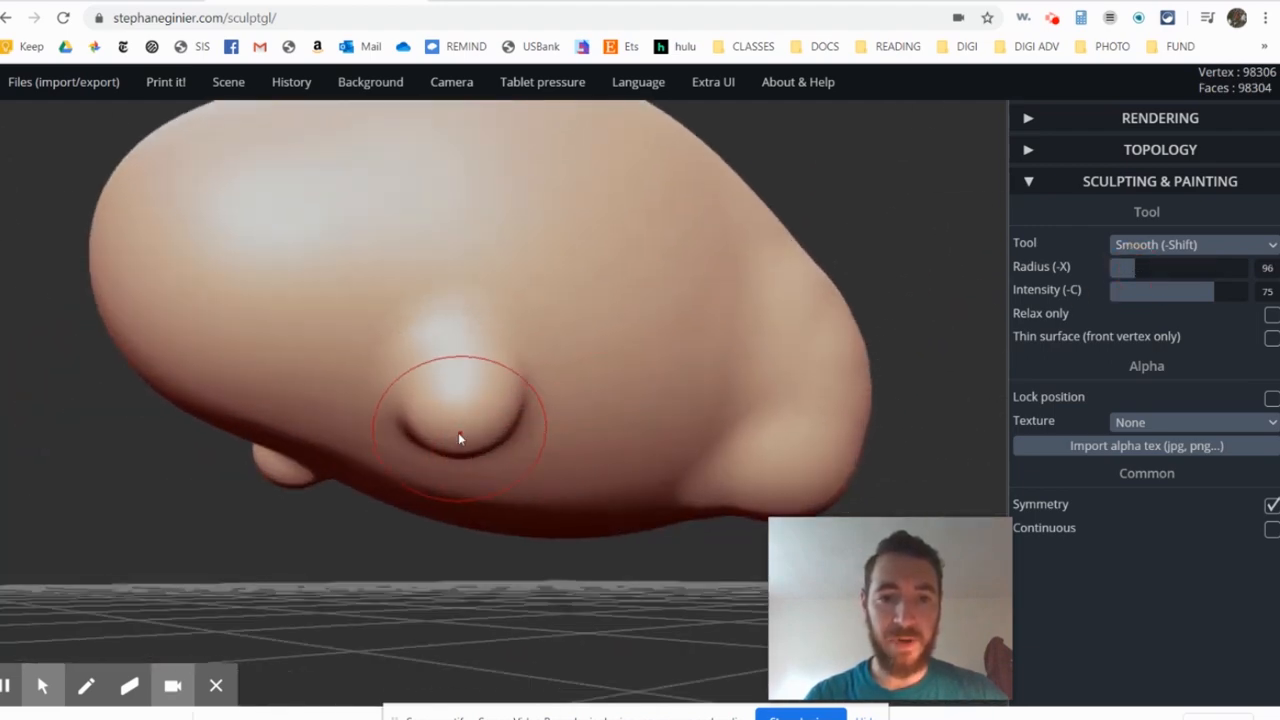
{"action": "mouse_move", "coordinate": [459, 438]}
{"action": "left_mouse_down"}
{"action": "mouse_move", "coordinate": [523, 414]}
{"action": "mouse_move", "coordinate": [457, 437]}
{"action": "mouse_move", "coordinate": [455, 410]}
{"action": "left_mouse_up"}
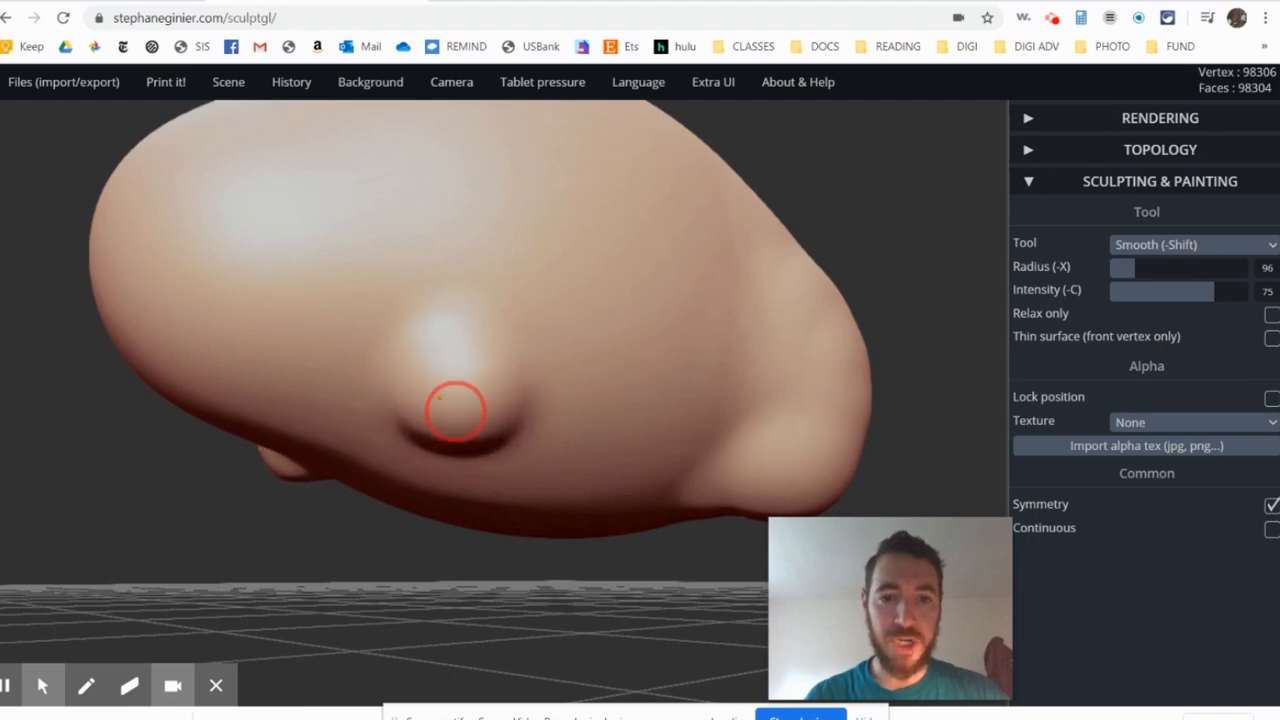
- Smooth the creases around the hind-leg bulges and inspect the body from the tail and head ends
{"action": "mouse_move", "coordinate": [800, 334]}
{"action": "right_mouse_down"}
{"action": "mouse_move", "coordinate": [490, 366]}
{"action": "mouse_move", "coordinate": [517, 421]}
{"action": "mouse_move", "coordinate": [432, 565]}
{"action": "right_mouse_up"}
{"action": "scroll", "coordinate": [328, 512], "scroll_direction": "up", "scroll_amount": 3}
{"action": "right_click_drag", "start_coordinate": [446, 468], "coordinate": [538, 412]}
{"action": "mouse_move", "coordinate": [542, 425]}
{"action": "left_mouse_down"}
{"action": "mouse_move", "coordinate": [558, 463]}
{"action": "mouse_move", "coordinate": [466, 534]}
{"action": "mouse_move", "coordinate": [487, 418]}
{"action": "left_mouse_up"}
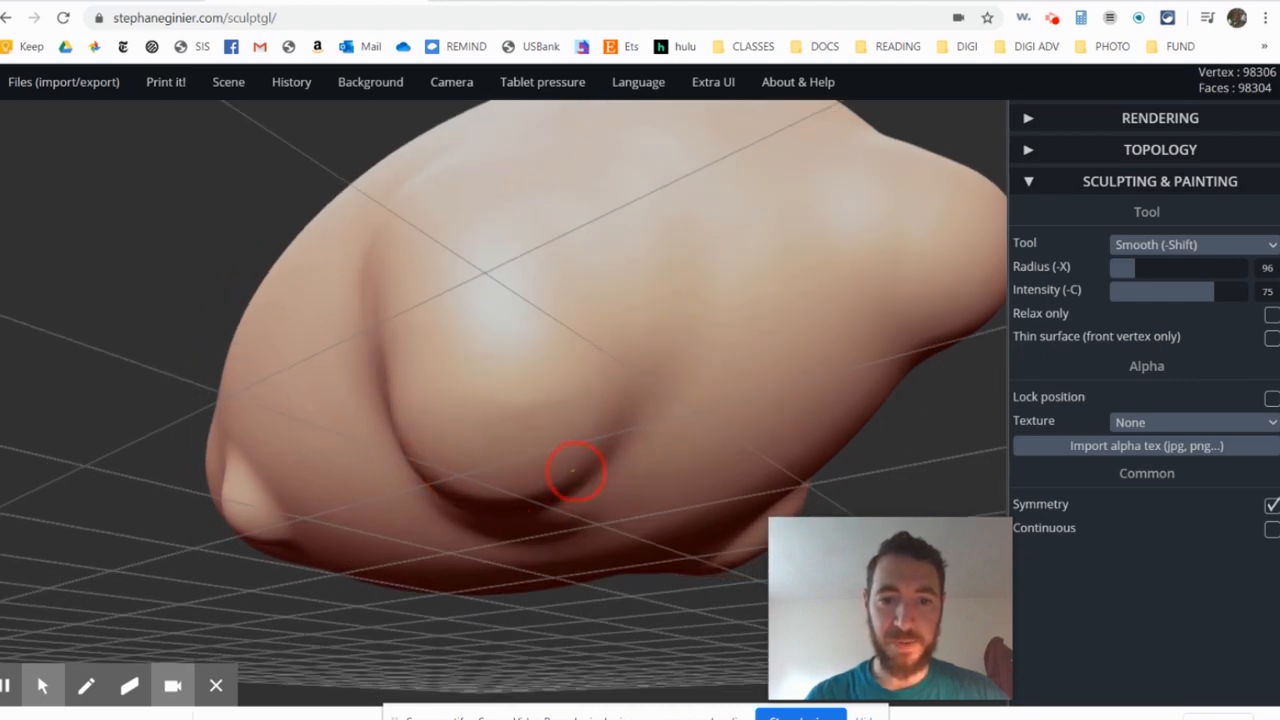
{"action": "right_click_drag", "start_coordinate": [512, 492], "coordinate": [913, 331]}
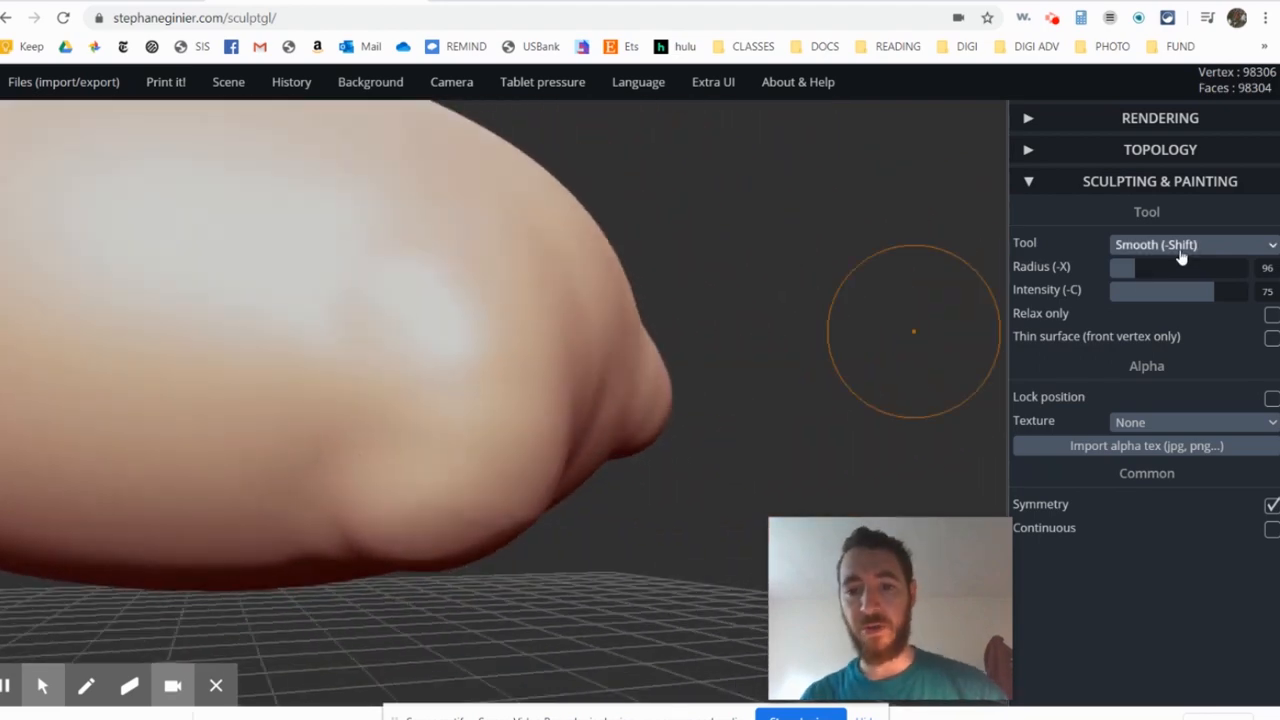
{"action": "mouse_move", "coordinate": [600, 277]}
{"action": "right_mouse_down"}
{"action": "mouse_move", "coordinate": [457, 289]}
{"action": "mouse_move", "coordinate": [511, 306]}
{"action": "right_mouse_up"}
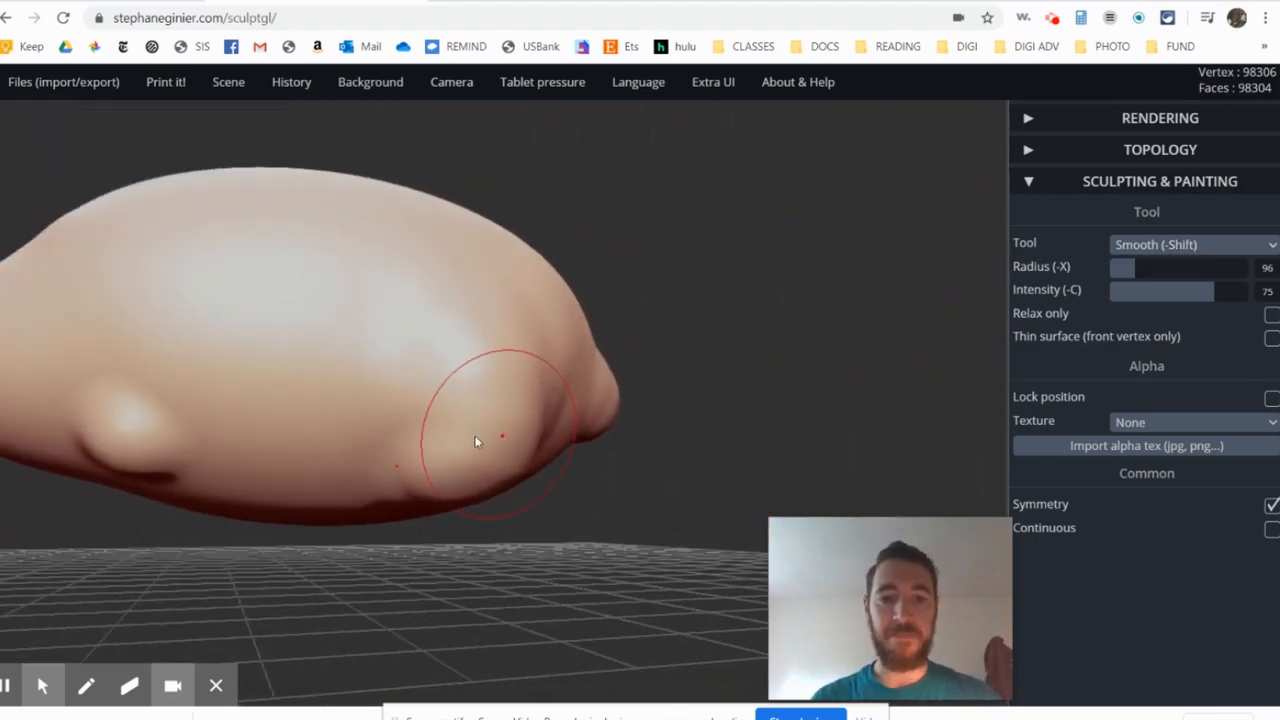
{"action": "mouse_move", "coordinate": [474, 408]}
{"action": "right_mouse_down"}
{"action": "mouse_move", "coordinate": [789, 451]}
{"action": "mouse_move", "coordinate": [600, 423]}
{"action": "mouse_move", "coordinate": [452, 438]}
{"action": "mouse_move", "coordinate": [616, 424]}
{"action": "mouse_move", "coordinate": [603, 341]}
{"action": "mouse_move", "coordinate": [674, 344]}
{"action": "mouse_move", "coordinate": [733, 382]}
{"action": "mouse_move", "coordinate": [772, 376]}
{"action": "right_mouse_up"}
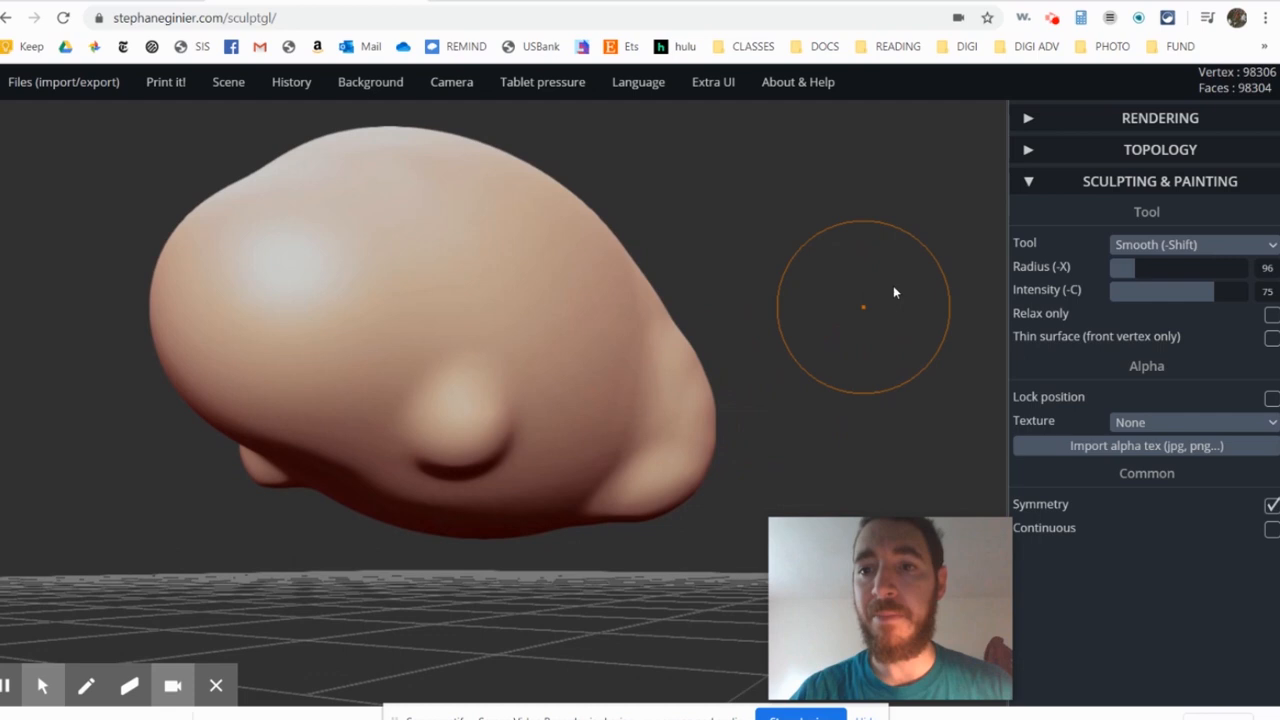
- Switch to the Drag tool at radius 67, try pulling the front-leg bulges outward, and check the legs in the Britannica aardvark reference
{"action": "left_click", "coordinate": [1221, 252]}
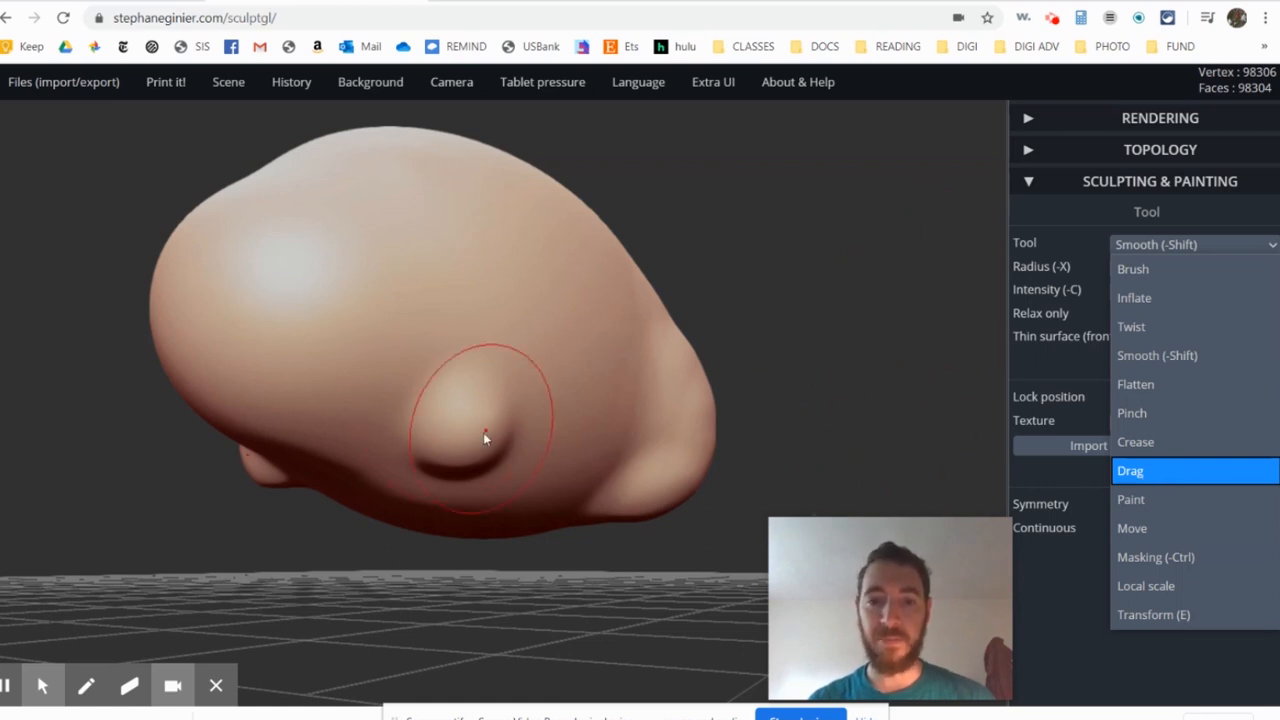
{"action": "left_click", "coordinate": [1133, 471]}
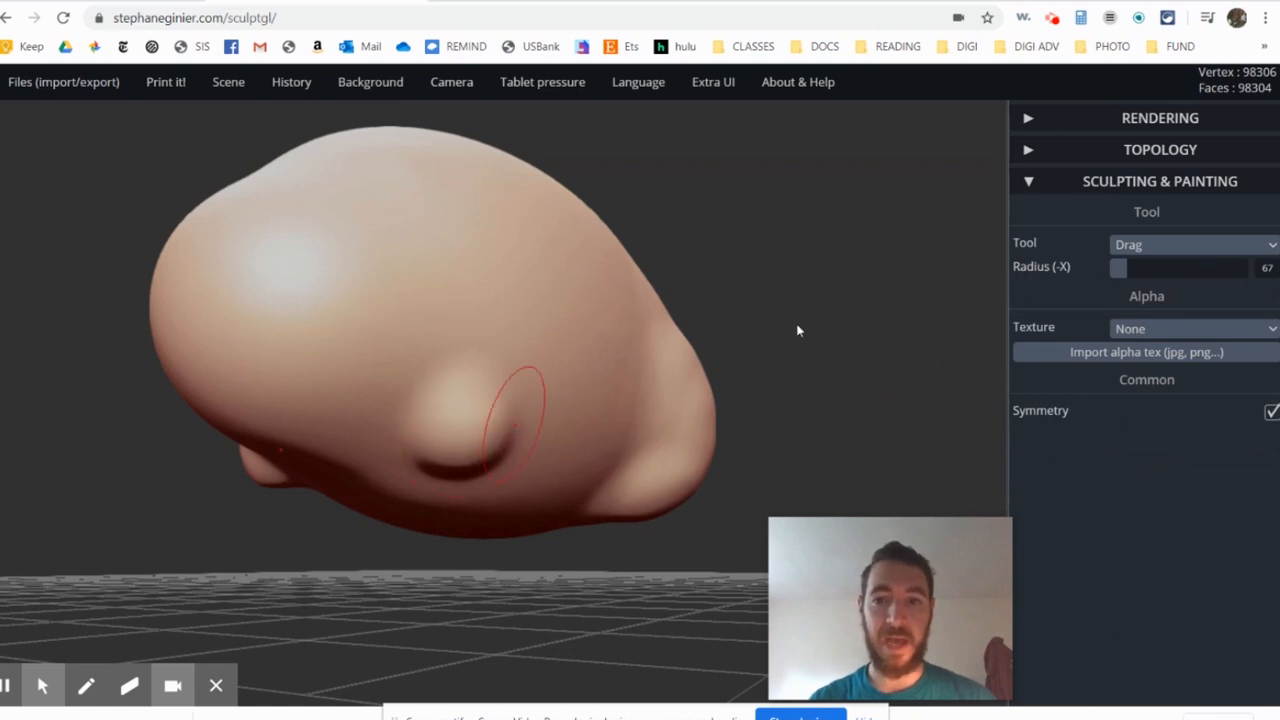
{"action": "left_click_drag", "start_coordinate": [468, 456], "coordinate": [448, 525]}
{"action": "left_click", "coordinate": [484, 6]}
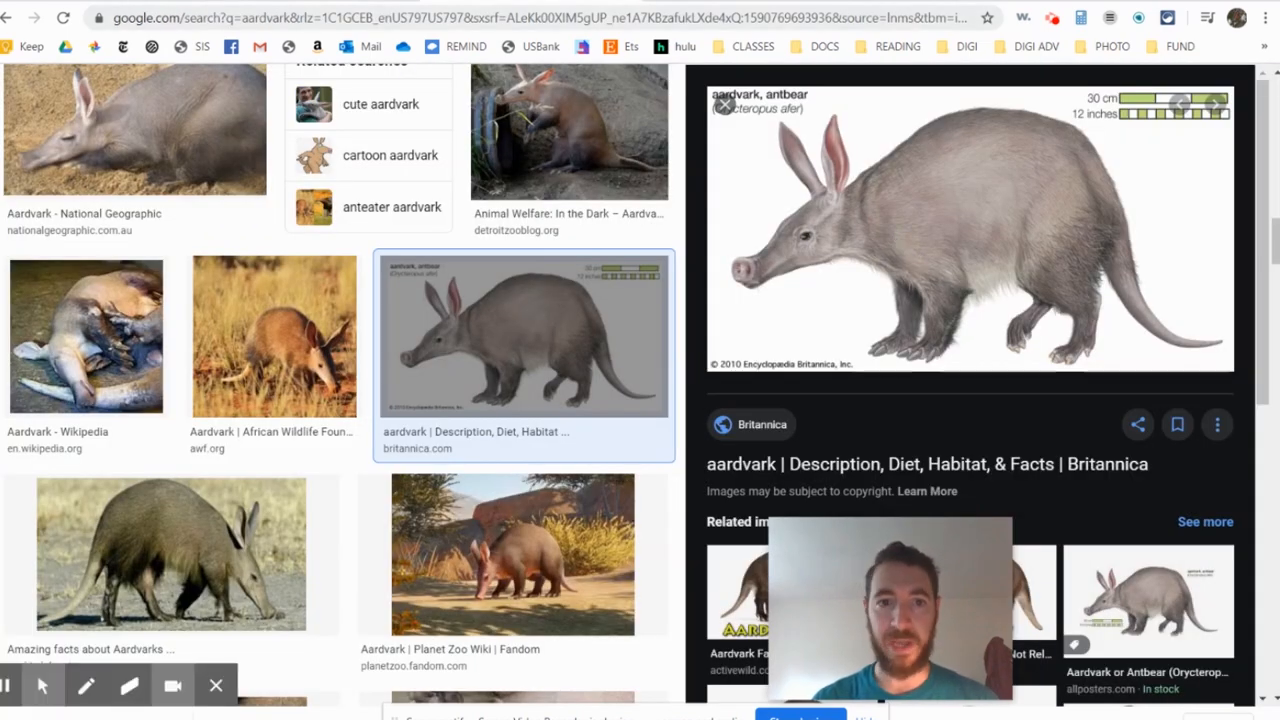
{"action": "left_click", "coordinate": [390, 4]}
{"action": "mouse_move", "coordinate": [612, 345]}
{"action": "right_mouse_down"}
{"action": "mouse_move", "coordinate": [480, 352]}
{"action": "mouse_move", "coordinate": [521, 468]}
{"action": "mouse_move", "coordinate": [543, 318]}
{"action": "right_mouse_up"}
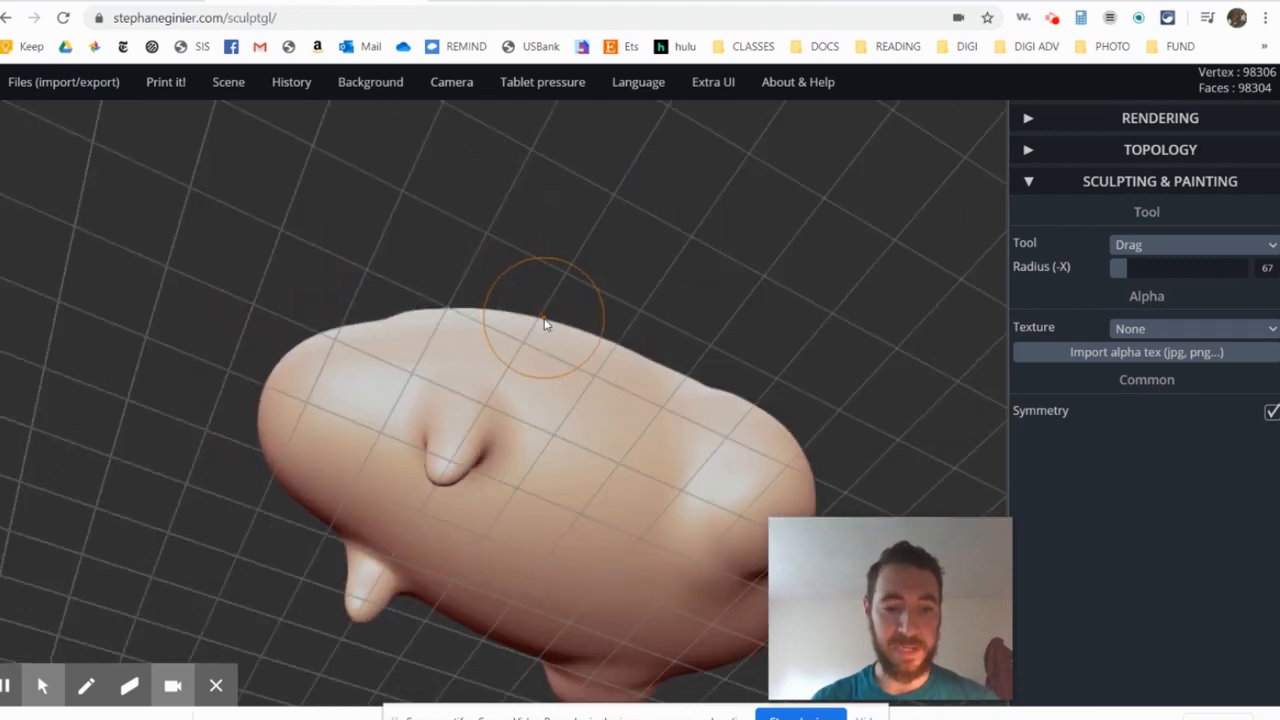
{"action": "mouse_move", "coordinate": [551, 420]}
{"action": "right_mouse_down"}
{"action": "mouse_move", "coordinate": [663, 186]}
{"action": "mouse_move", "coordinate": [493, 219]}
{"action": "mouse_move", "coordinate": [580, 220]}
{"action": "mouse_move", "coordinate": [677, 351]}
{"action": "mouse_move", "coordinate": [640, 366]}
{"action": "right_mouse_up"}
{"action": "key", "text": "ctrl"}
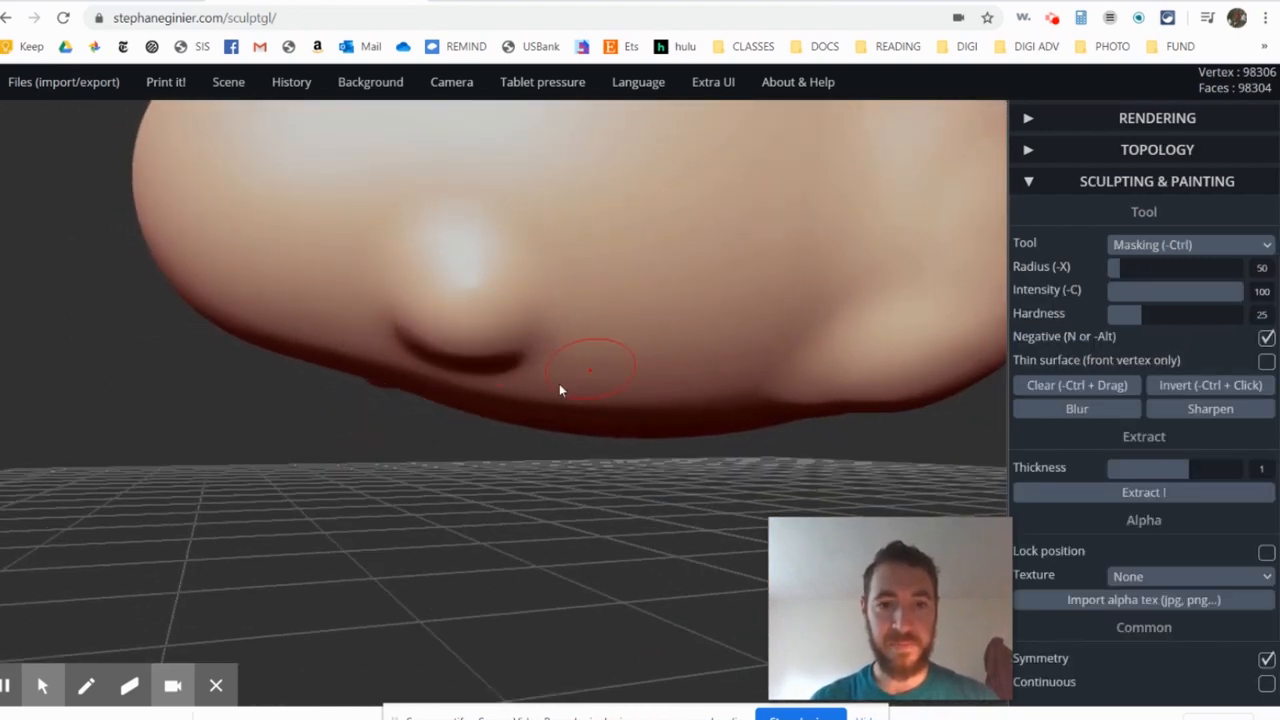
- Pull the front-leg bulges downward with repeated Drag strokes to form longer, symmetrical front legs
{"action": "mouse_move", "coordinate": [488, 336]}
{"action": "left_mouse_down"}
{"action": "mouse_move", "coordinate": [530, 370]}
{"action": "mouse_move", "coordinate": [493, 387]}
{"action": "left_mouse_up"}
{"action": "right_click_drag", "start_coordinate": [500, 388], "coordinate": [445, 394]}
{"action": "left_click_drag", "start_coordinate": [474, 365], "coordinate": [472, 378]}
{"action": "right_click_drag", "start_coordinate": [495, 368], "coordinate": [317, 446]}
{"action": "mouse_move", "coordinate": [491, 358]}
{"action": "left_mouse_down"}
{"action": "mouse_move", "coordinate": [509, 381]}
{"action": "mouse_move", "coordinate": [467, 404]}
{"action": "left_mouse_up"}
{"action": "right_click_drag", "start_coordinate": [475, 402], "coordinate": [325, 402]}
{"action": "right_click_drag", "start_coordinate": [597, 347], "coordinate": [443, 332]}
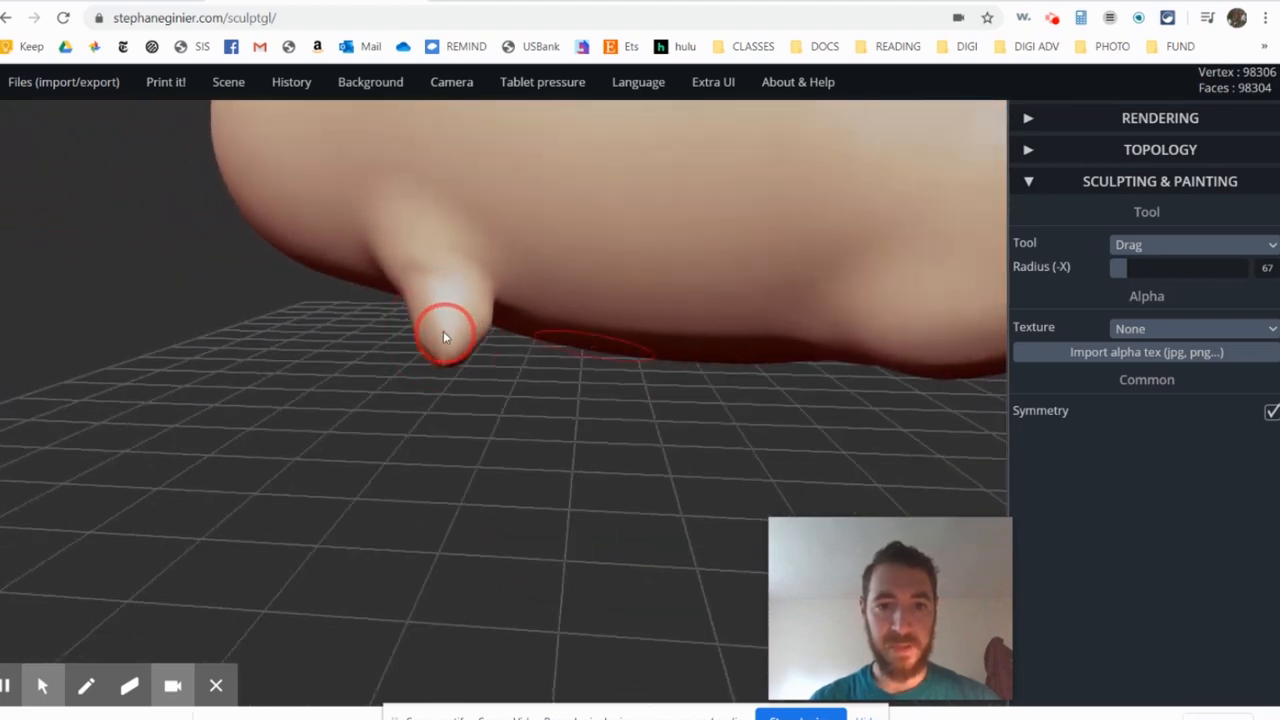
- Thicken the front legs with Inflate strokes at radius 80 and intensity 38
{"action": "left_click", "coordinate": [1120, 248]}
{"action": "left_click", "coordinate": [1192, 296]}
{"action": "right_click_drag", "start_coordinate": [493, 338], "coordinate": [708, 362]}
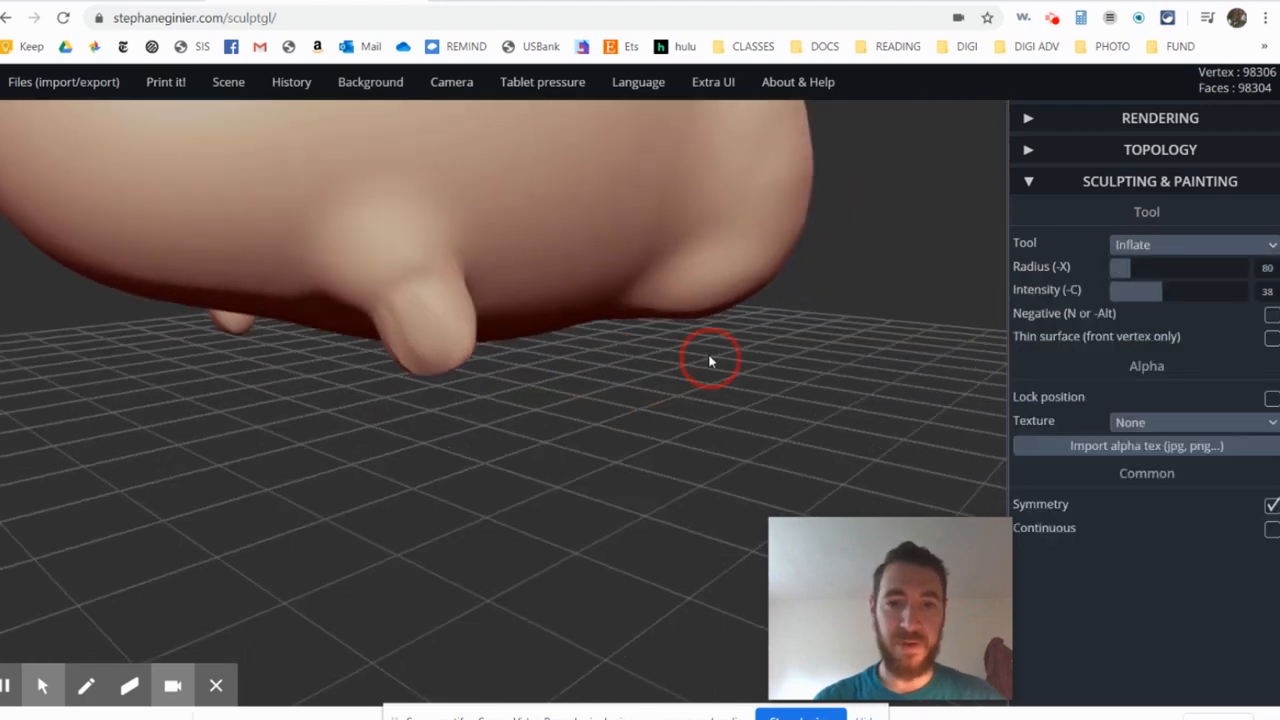
{"action": "scroll", "coordinate": [365, 329], "scroll_direction": "up", "scroll_amount": 3}
{"action": "key", "text": "n"}
{"action": "middle_click_drag", "start_coordinate": [430, 318], "coordinate": [500, 382]}
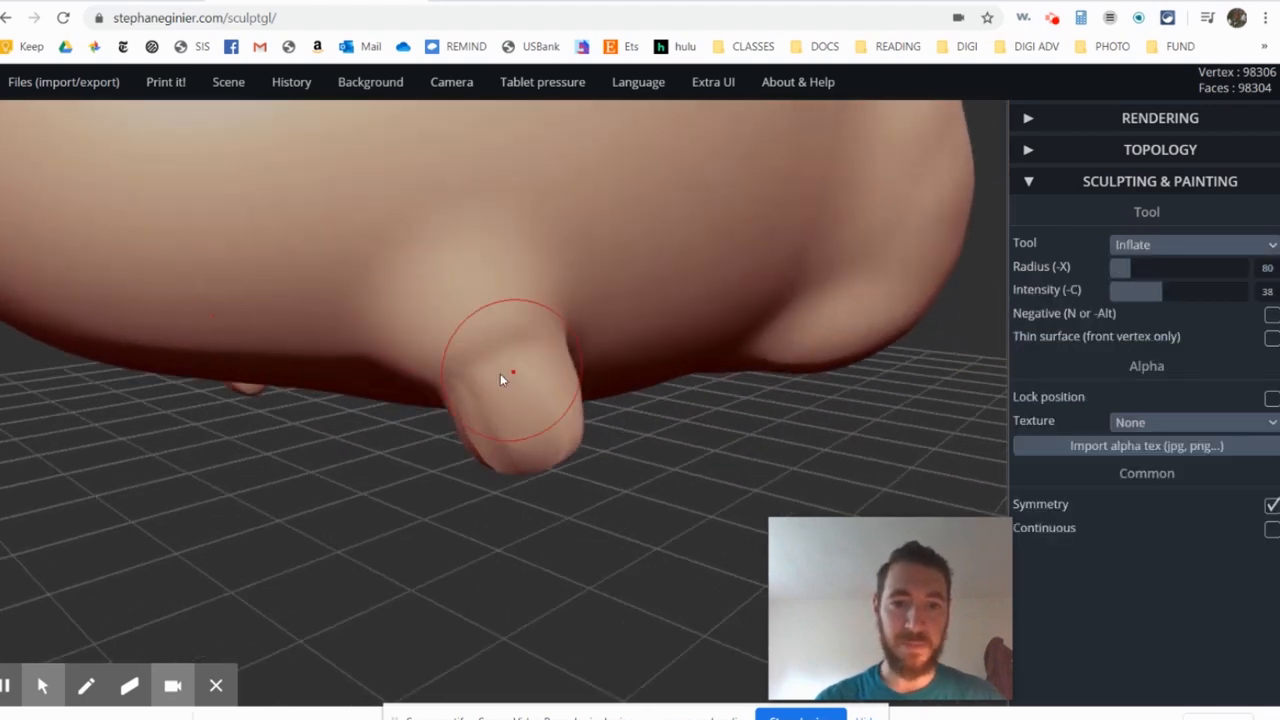
{"action": "mouse_move", "coordinate": [503, 376]}
{"action": "left_mouse_down"}
{"action": "mouse_move", "coordinate": [468, 366]}
{"action": "mouse_move", "coordinate": [507, 453]}
{"action": "left_mouse_up"}
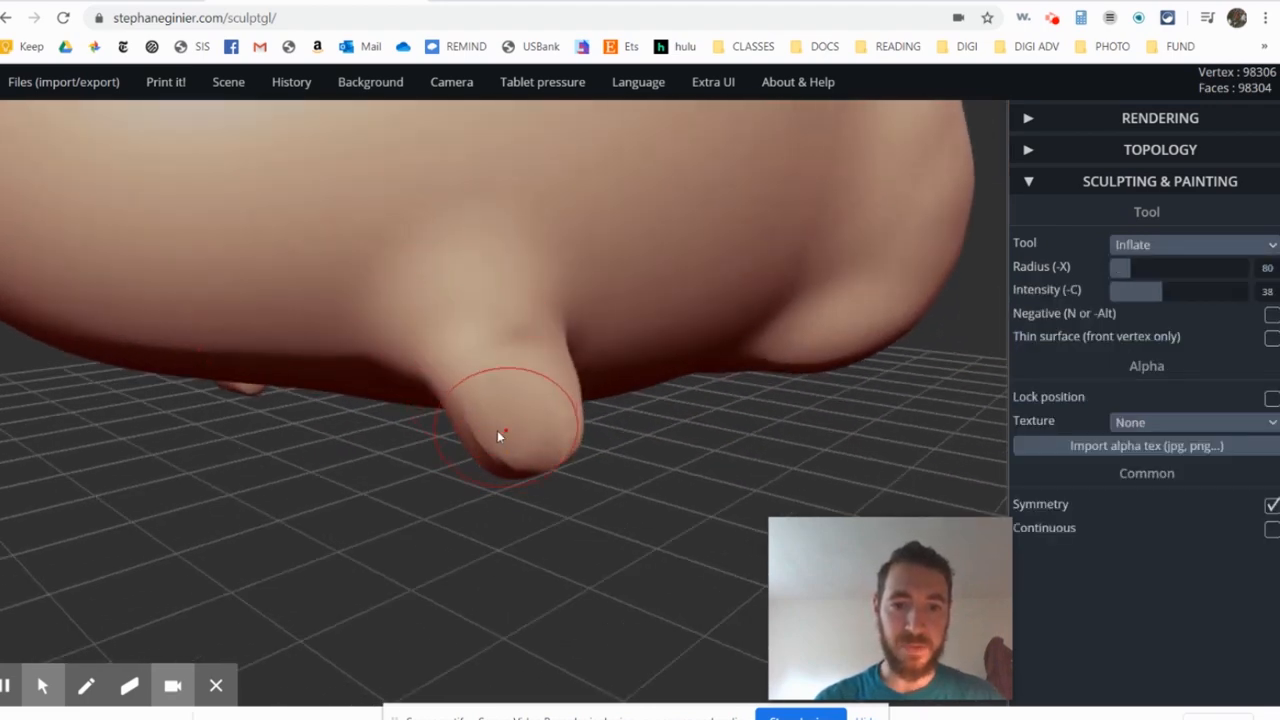
{"action": "mouse_move", "coordinate": [502, 418]}
{"action": "right_mouse_down"}
{"action": "mouse_move", "coordinate": [694, 340]}
{"action": "mouse_move", "coordinate": [685, 324]}
{"action": "right_mouse_up"}
- Inflate the sides and lower ends of the front legs from several angles to widen them further
{"action": "mouse_move", "coordinate": [474, 462]}
{"action": "left_mouse_down"}
{"action": "mouse_move", "coordinate": [451, 487]}
{"action": "mouse_move", "coordinate": [456, 466]}
{"action": "left_mouse_up"}
{"action": "right_click_drag", "start_coordinate": [455, 452], "coordinate": [317, 490]}
{"action": "mouse_move", "coordinate": [552, 425]}
{"action": "left_mouse_down"}
{"action": "mouse_move", "coordinate": [560, 446]}
{"action": "mouse_move", "coordinate": [566, 320]}
{"action": "mouse_move", "coordinate": [586, 322]}
{"action": "left_mouse_up"}
{"action": "right_click_drag", "start_coordinate": [592, 318], "coordinate": [500, 322]}
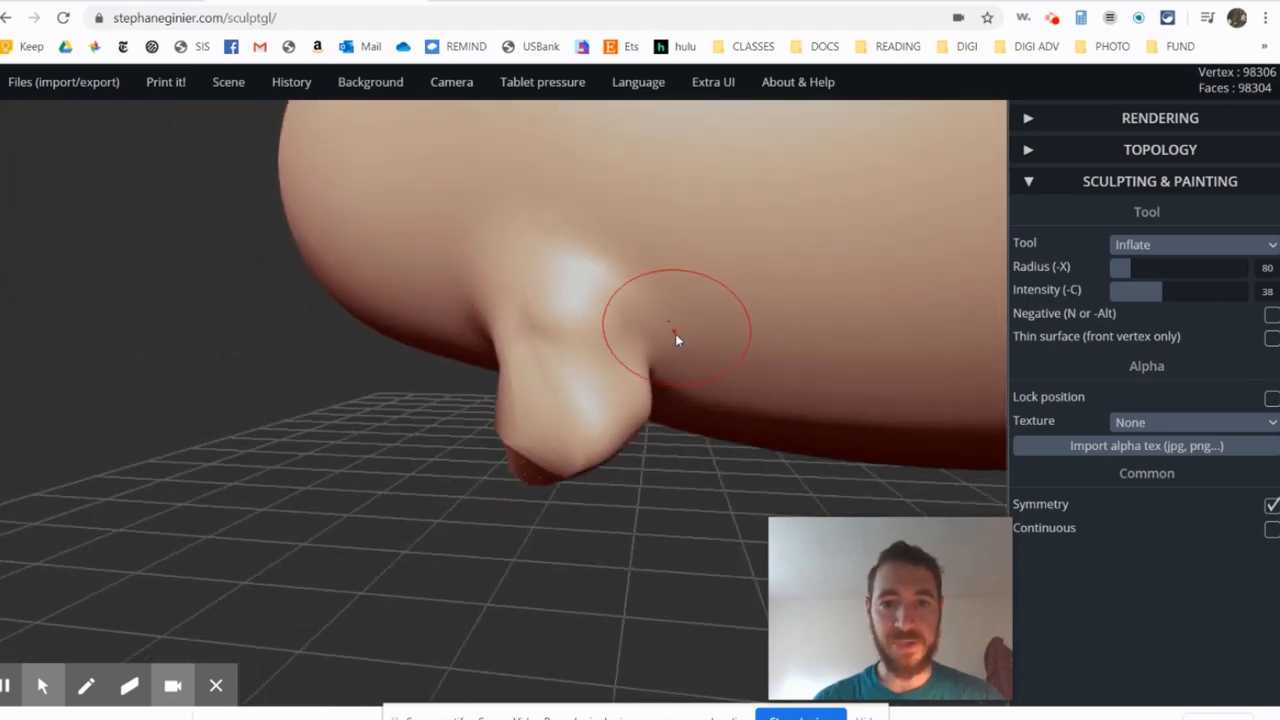
{"action": "right_click_drag", "start_coordinate": [688, 368], "coordinate": [655, 262]}
{"action": "mouse_move", "coordinate": [580, 394]}
{"action": "left_mouse_down"}
{"action": "mouse_move", "coordinate": [551, 378]}
{"action": "mouse_move", "coordinate": [546, 388]}
{"action": "left_mouse_up"}
{"action": "right_click_drag", "start_coordinate": [560, 384], "coordinate": [734, 387]}
{"action": "left_click_drag", "start_coordinate": [542, 393], "coordinate": [591, 362]}
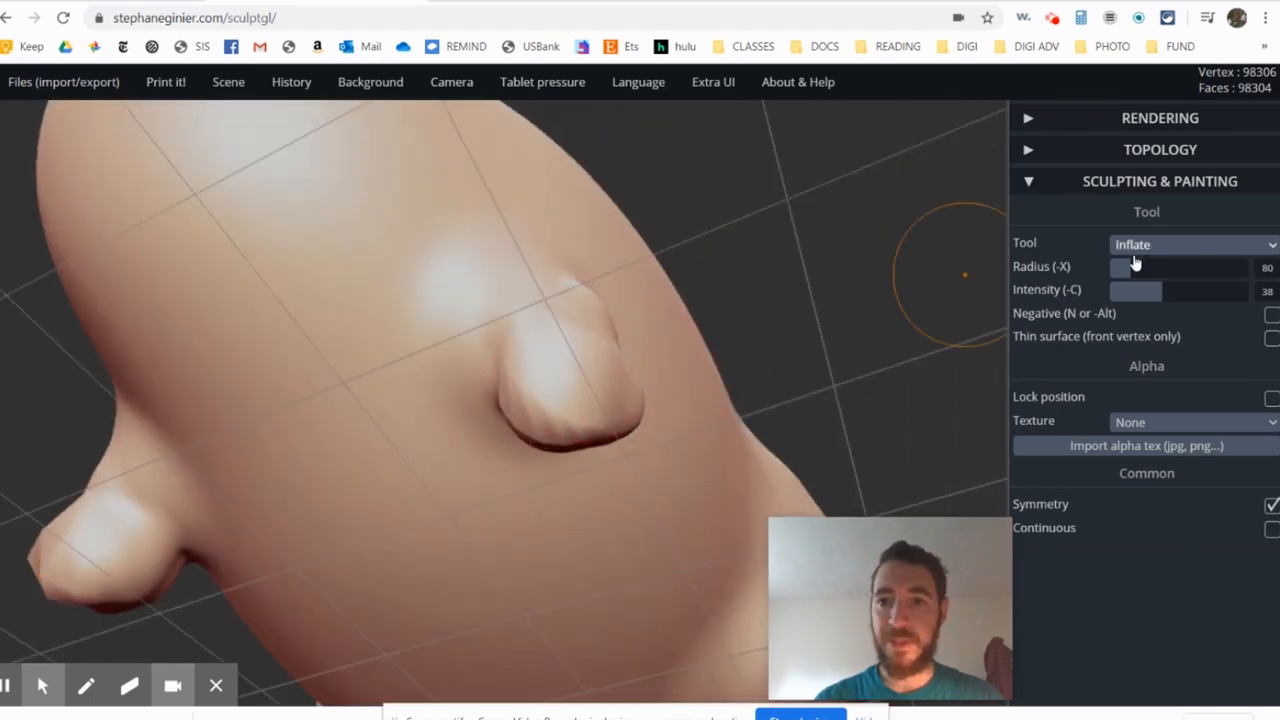
- Pull the lower ends of the front legs downward with the Drag tool and undo the last pull
{"action": "left_click", "coordinate": [1227, 252]}
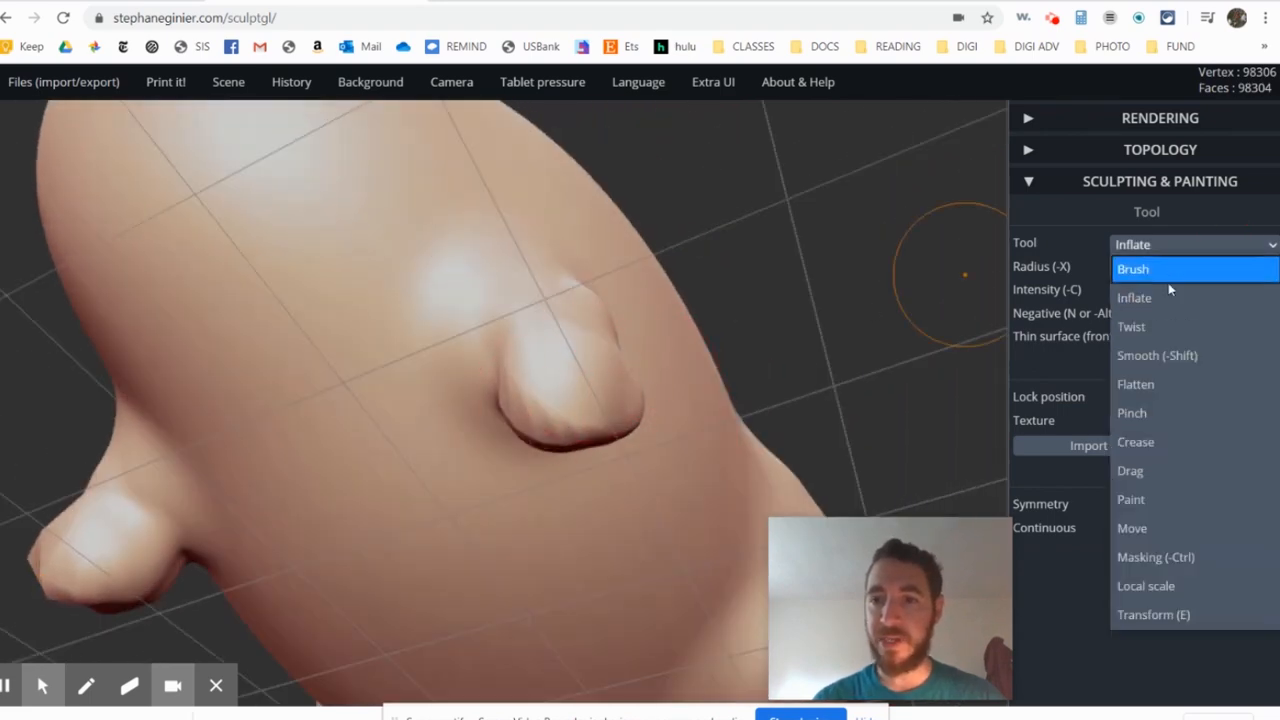
{"action": "left_click", "coordinate": [1177, 484]}
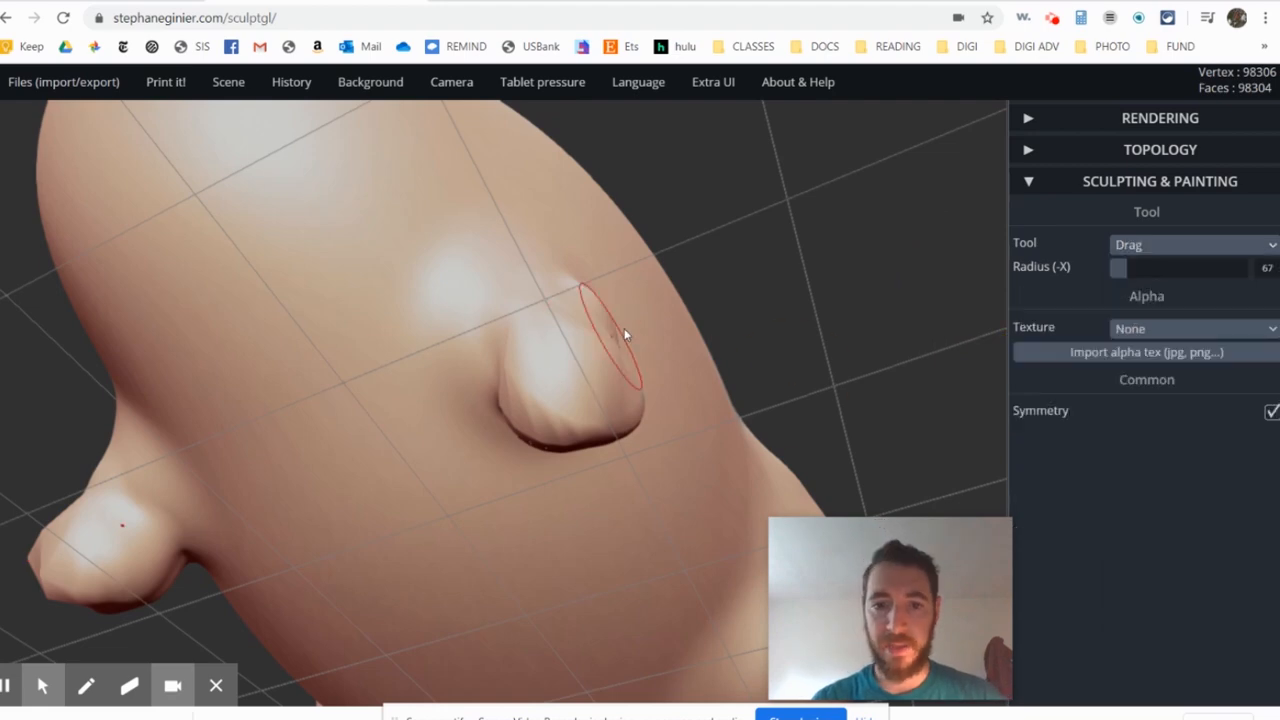
{"action": "right_click_drag", "start_coordinate": [624, 328], "coordinate": [496, 480]}
{"action": "left_click_drag", "start_coordinate": [518, 518], "coordinate": [502, 546]}
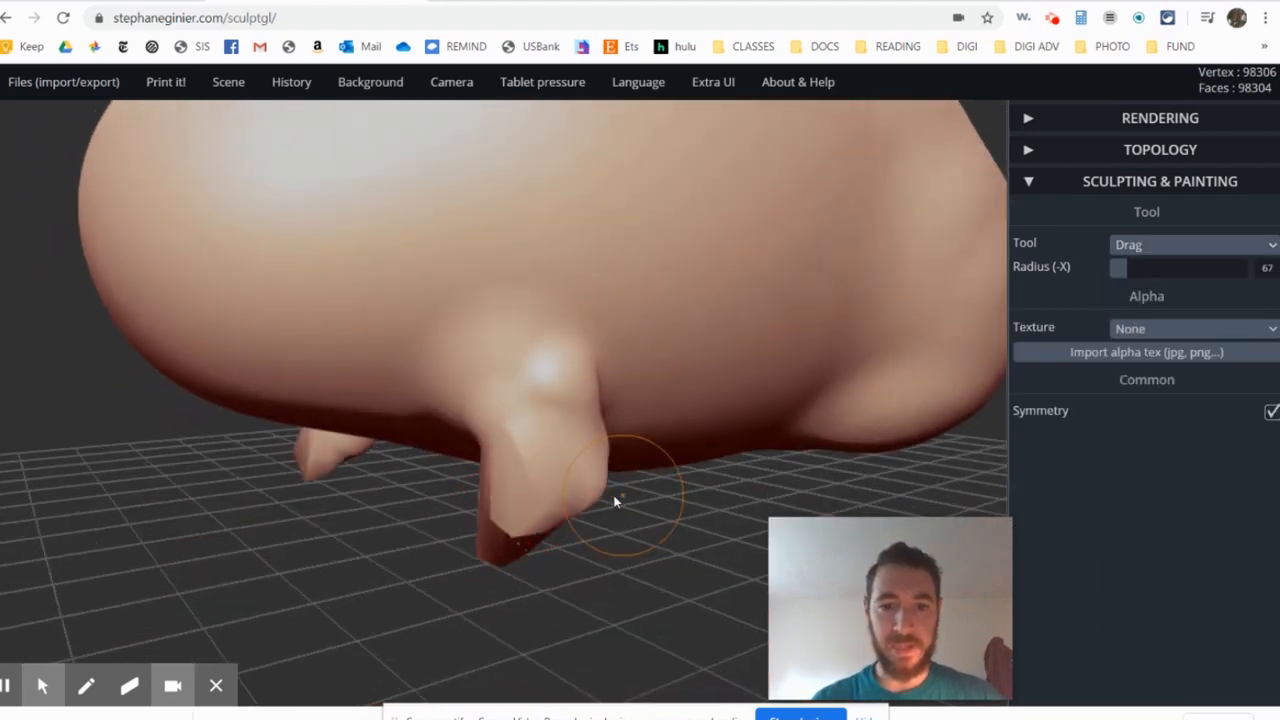
{"action": "left_click_drag", "start_coordinate": [615, 500], "coordinate": [493, 508]}
{"action": "key", "text": "ctrl+z"}
{"action": "left_click_drag", "start_coordinate": [632, 530], "coordinate": [643, 300]}
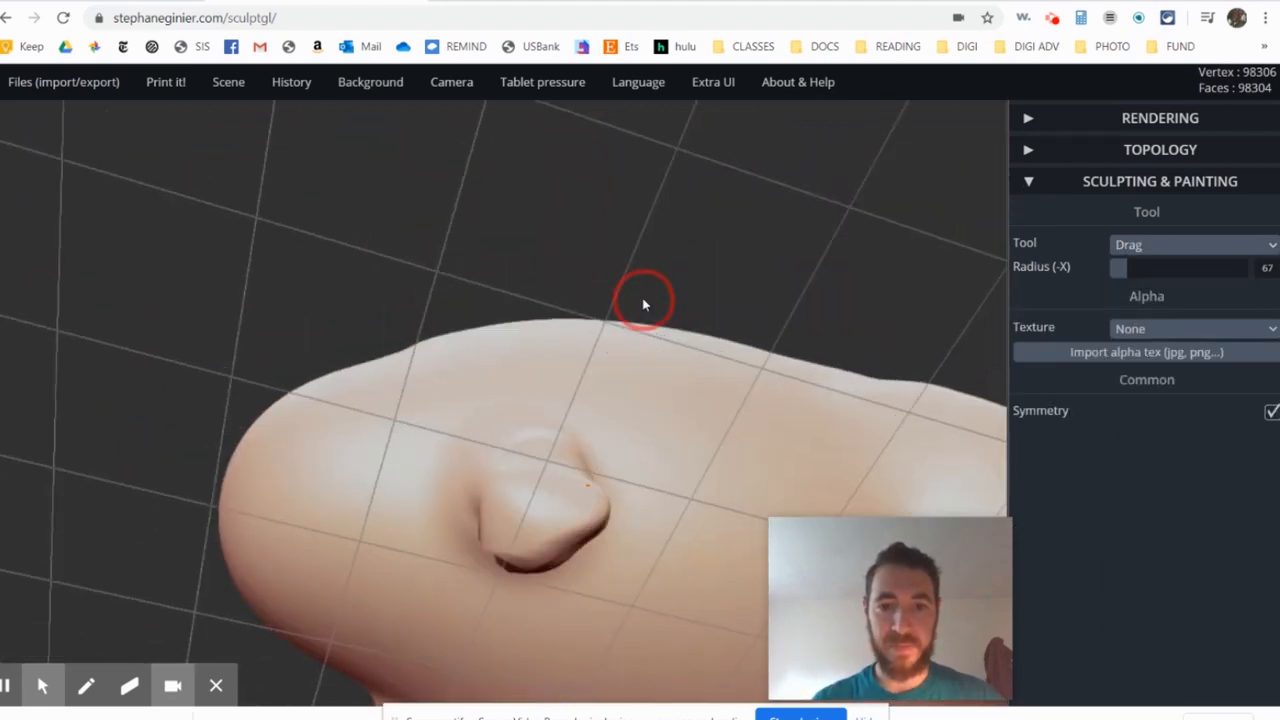
- Pull the lower ends and sides of the front legs outward with Drag strokes at radius 67
{"action": "left_click_drag", "start_coordinate": [573, 528], "coordinate": [596, 580]}
{"action": "mouse_move", "coordinate": [600, 300]}
{"action": "left_mouse_down"}
{"action": "mouse_move", "coordinate": [606, 548]}
{"action": "mouse_move", "coordinate": [515, 526]}
{"action": "mouse_move", "coordinate": [565, 523]}
{"action": "left_mouse_up"}
{"action": "mouse_move", "coordinate": [630, 580]}
{"action": "left_mouse_down"}
{"action": "mouse_move", "coordinate": [739, 490]}
{"action": "mouse_move", "coordinate": [626, 609]}
{"action": "mouse_move", "coordinate": [624, 560]}
{"action": "left_mouse_up"}
{"action": "left_click_drag", "start_coordinate": [486, 526], "coordinate": [445, 503]}
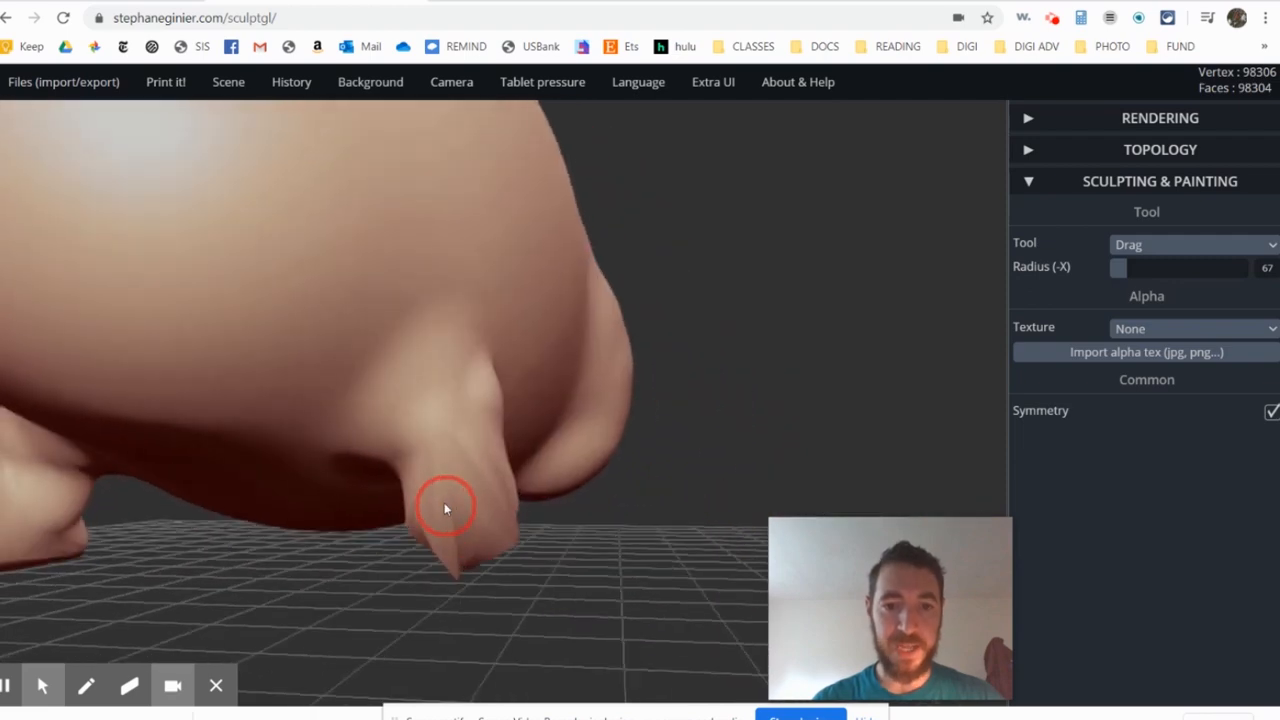
{"action": "scroll", "coordinate": [488, 522], "scroll_direction": "up", "scroll_amount": 3}
{"action": "mouse_move", "coordinate": [580, 502]}
{"action": "left_mouse_down"}
{"action": "mouse_move", "coordinate": [532, 440]}
{"action": "mouse_move", "coordinate": [446, 258]}
{"action": "mouse_move", "coordinate": [534, 364]}
{"action": "left_mouse_up"}
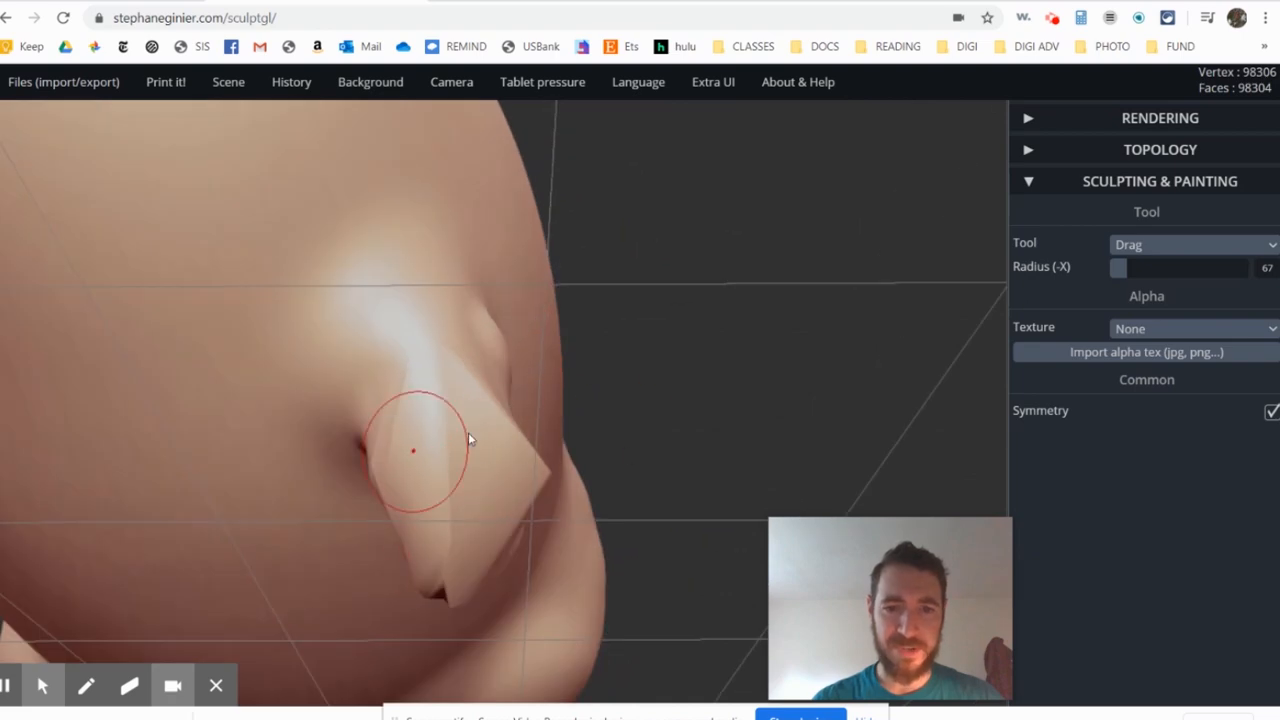
{"action": "mouse_move", "coordinate": [468, 438]}
{"action": "left_mouse_down"}
{"action": "mouse_move", "coordinate": [449, 508]}
{"action": "mouse_move", "coordinate": [397, 454]}
{"action": "mouse_move", "coordinate": [440, 483]}
{"action": "mouse_move", "coordinate": [620, 272]}
{"action": "left_mouse_up"}
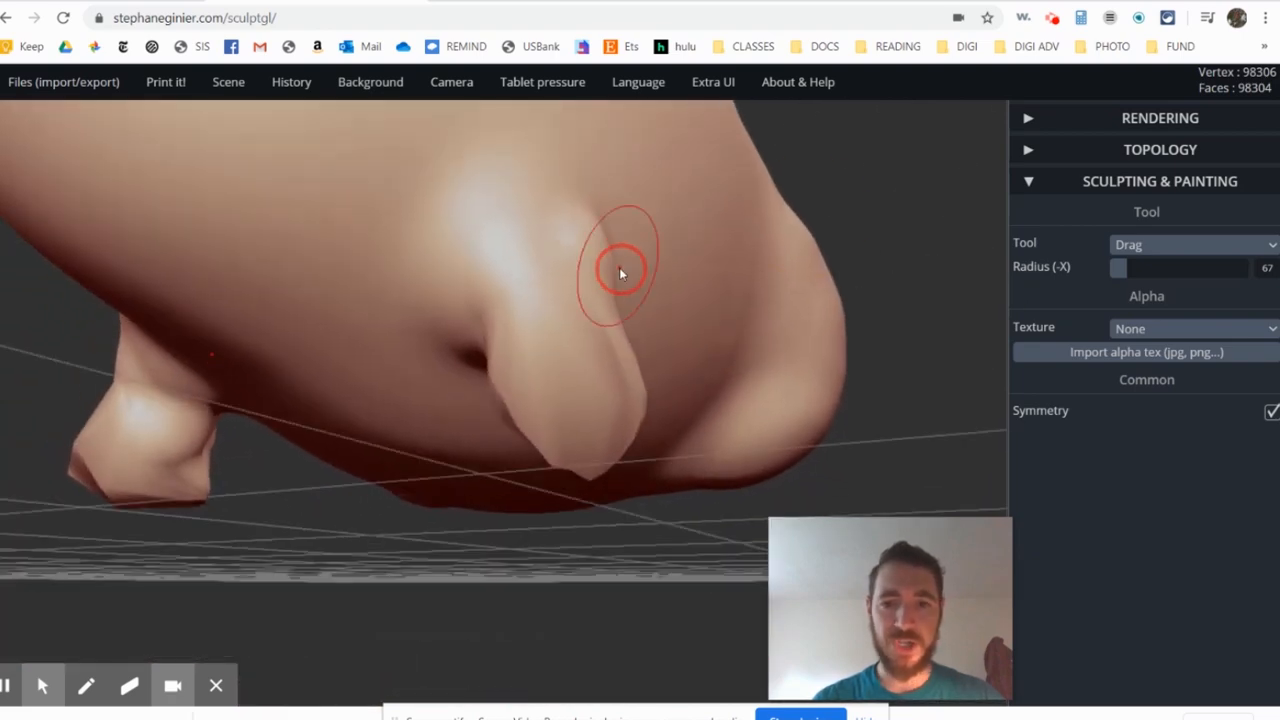
- Smooth the front legs and their pointed ends with the Smooth tool at radius 96 and intensity 75
{"action": "left_click", "coordinate": [1191, 246]}
{"action": "left_click", "coordinate": [1150, 354]}
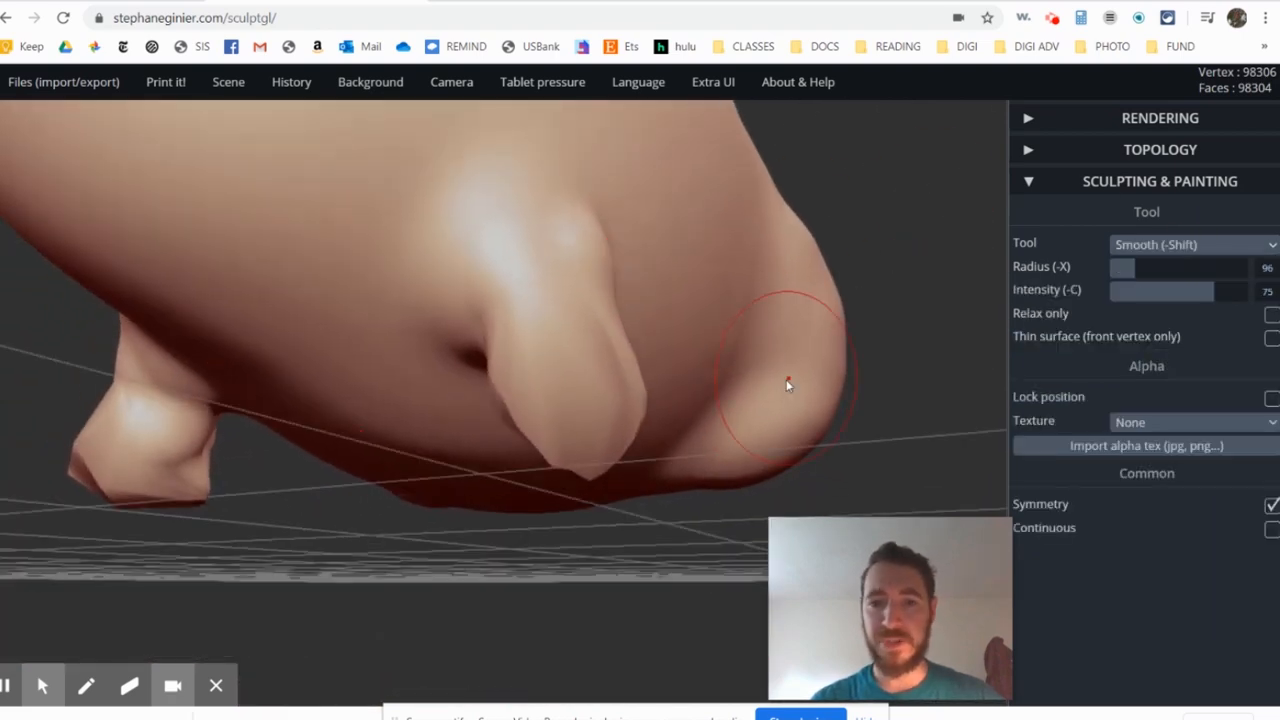
{"action": "mouse_move", "coordinate": [578, 427]}
{"action": "left_mouse_down"}
{"action": "mouse_move", "coordinate": [520, 414]}
{"action": "mouse_move", "coordinate": [557, 435]}
{"action": "mouse_move", "coordinate": [500, 357]}
{"action": "mouse_move", "coordinate": [463, 477]}
{"action": "mouse_move", "coordinate": [517, 305]}
{"action": "mouse_move", "coordinate": [452, 495]}
{"action": "mouse_move", "coordinate": [438, 479]}
{"action": "mouse_move", "coordinate": [453, 470]}
{"action": "mouse_move", "coordinate": [233, 552]}
{"action": "mouse_move", "coordinate": [480, 428]}
{"action": "mouse_move", "coordinate": [828, 333]}
{"action": "left_mouse_up"}
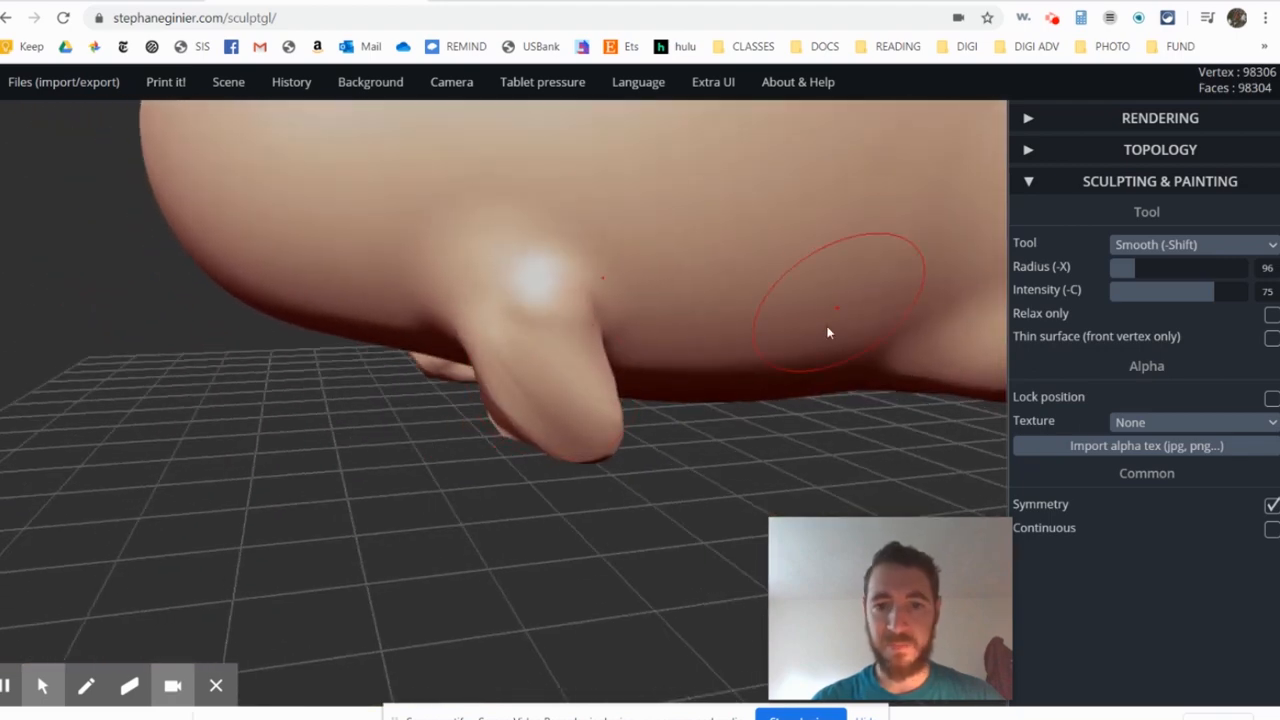
{"action": "right_click_drag", "start_coordinate": [580, 408], "coordinate": [595, 390]}
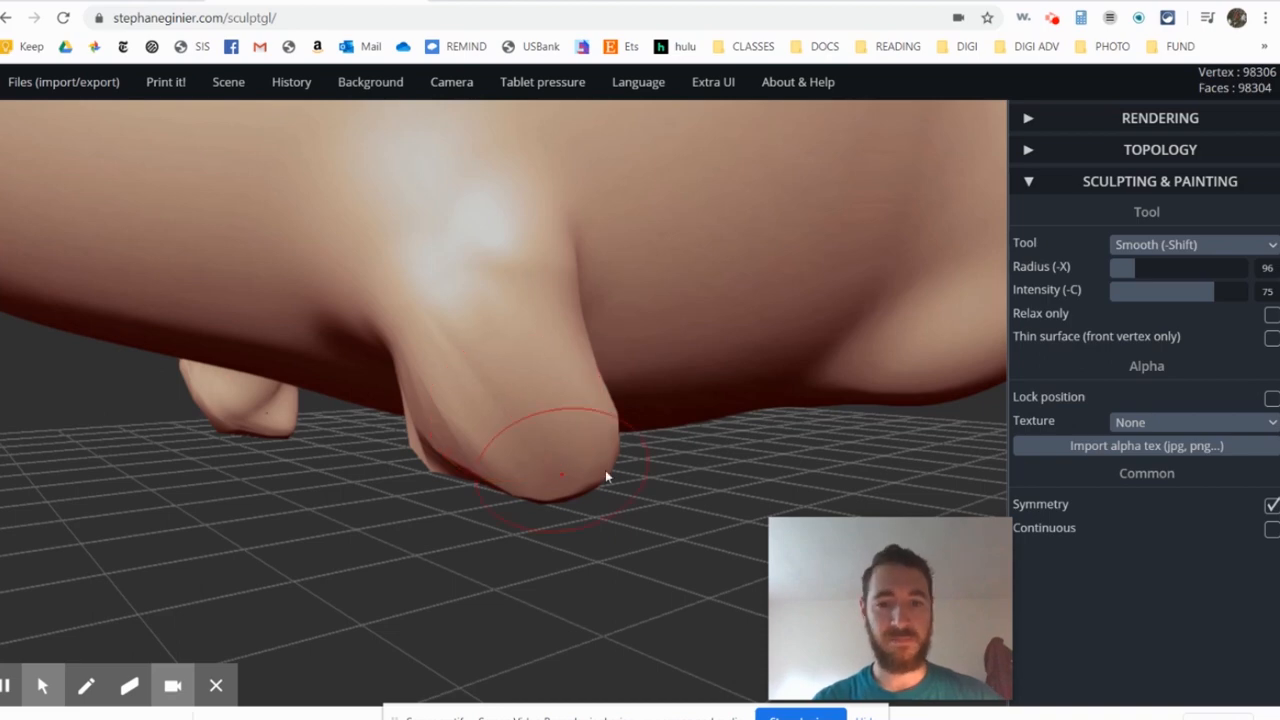
- Fill out the lower ends of the smoothed front legs with Inflate strokes at radius 80 and intensity 38
{"action": "left_click", "coordinate": [1190, 245]}
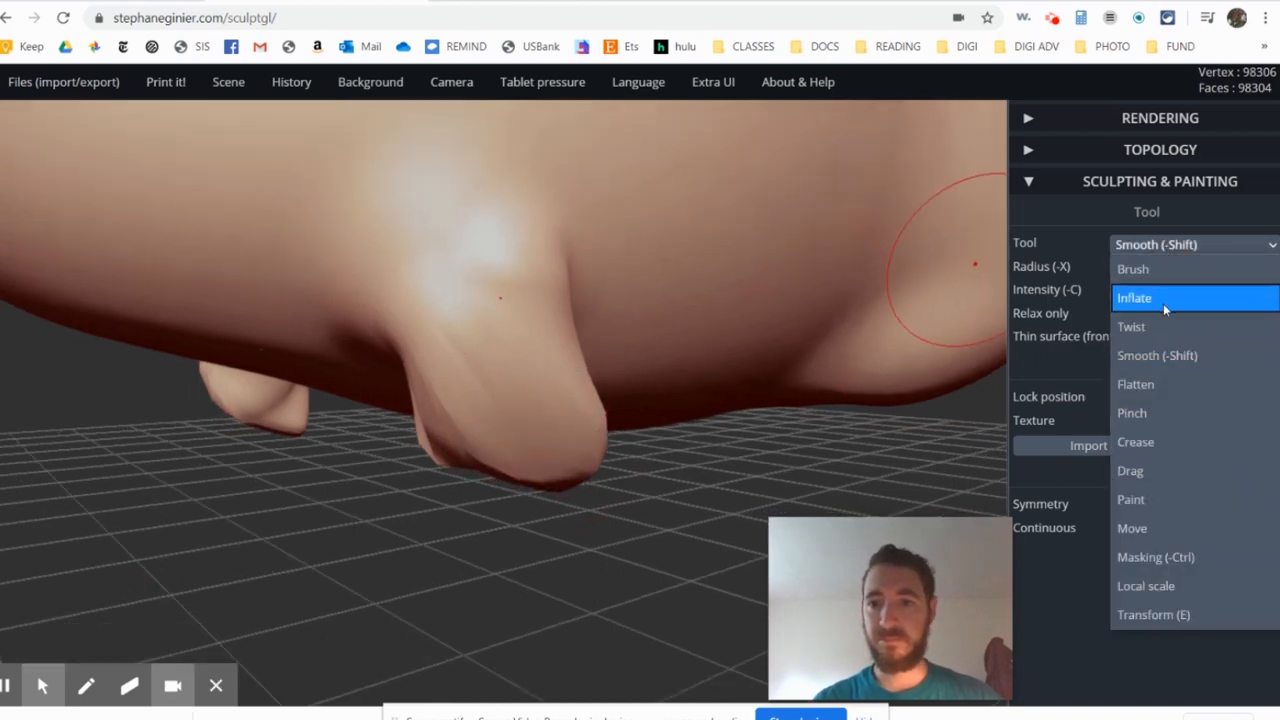
{"action": "left_click", "coordinate": [1163, 303]}
{"action": "right_click_drag", "start_coordinate": [655, 400], "coordinate": [492, 350]}
{"action": "left_click_drag", "start_coordinate": [492, 412], "coordinate": [497, 461]}
{"action": "right_click_drag", "start_coordinate": [496, 466], "coordinate": [600, 400]}
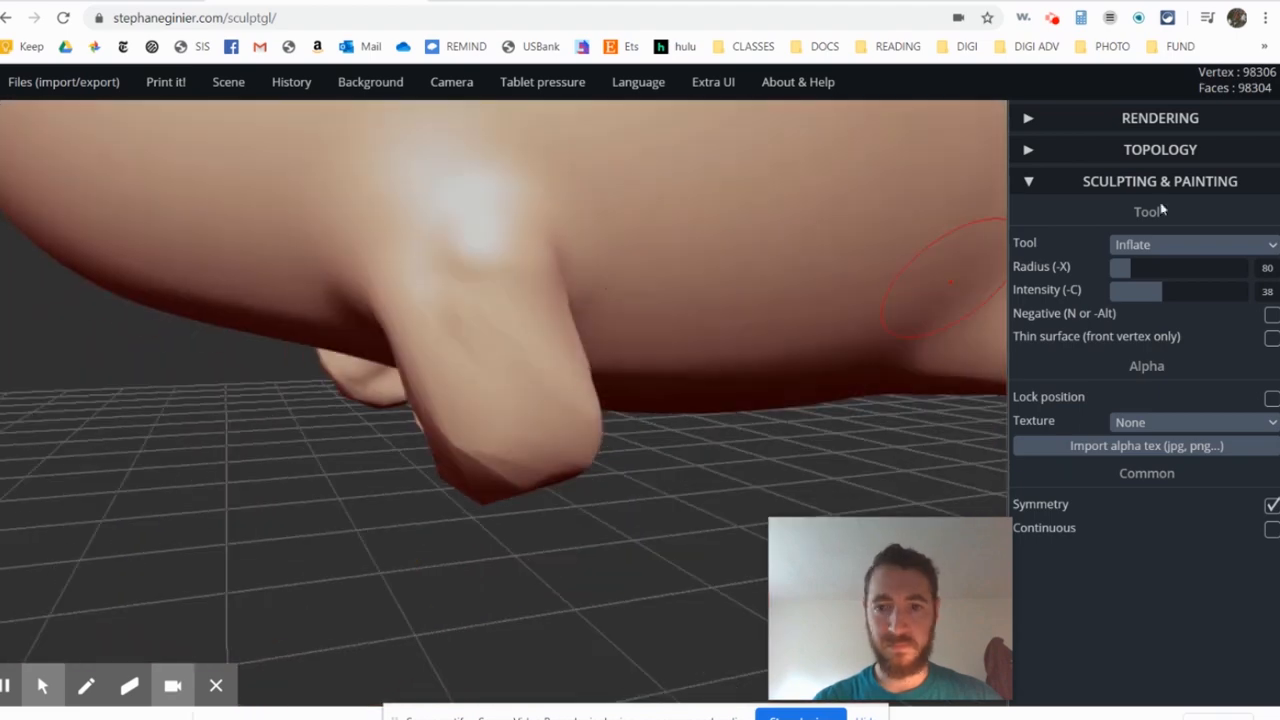
- Try to lengthen the front legs with long downward Drag strokes at radius 138
{"action": "left_click", "coordinate": [1190, 245]}
{"action": "left_click", "coordinate": [1163, 469]}
{"action": "left_click_drag", "start_coordinate": [509, 490], "coordinate": [371, 663]}
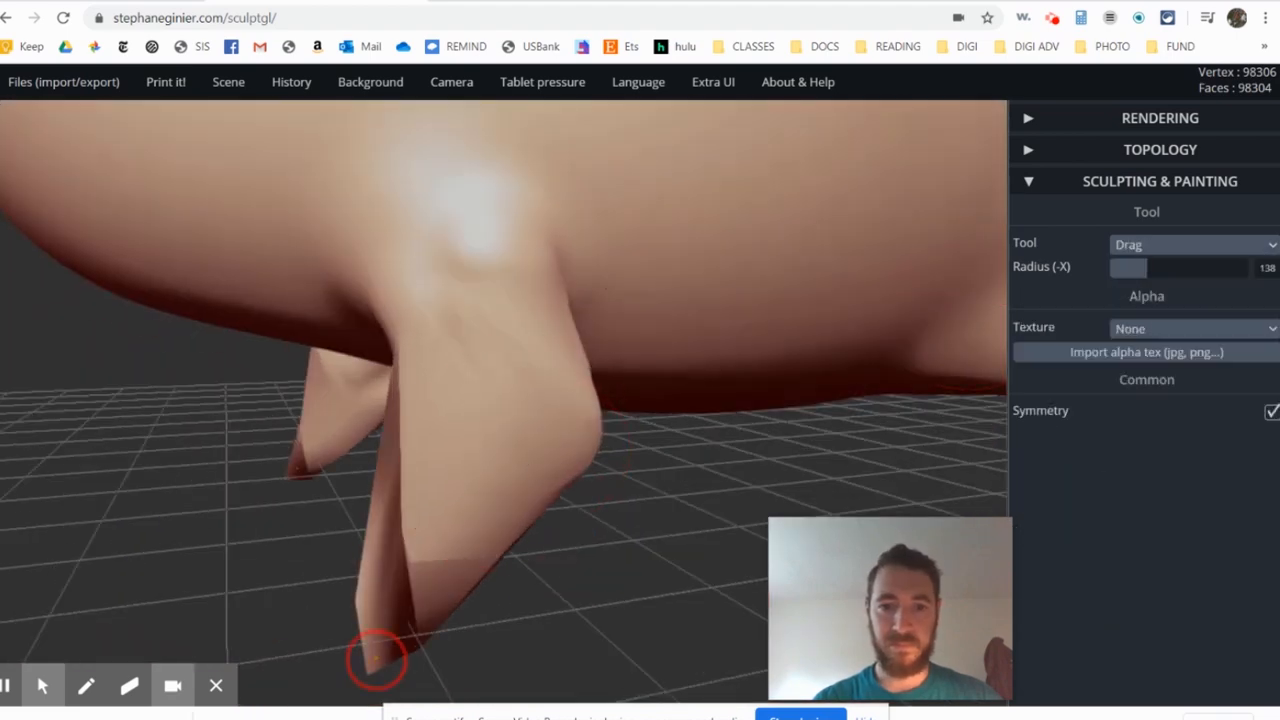
{"action": "mouse_move", "coordinate": [518, 369]}
{"action": "right_mouse_down"}
{"action": "mouse_move", "coordinate": [470, 458]}
{"action": "mouse_move", "coordinate": [434, 437]}
{"action": "right_mouse_up"}
{"action": "left_click_drag", "start_coordinate": [435, 443], "coordinate": [466, 514]}
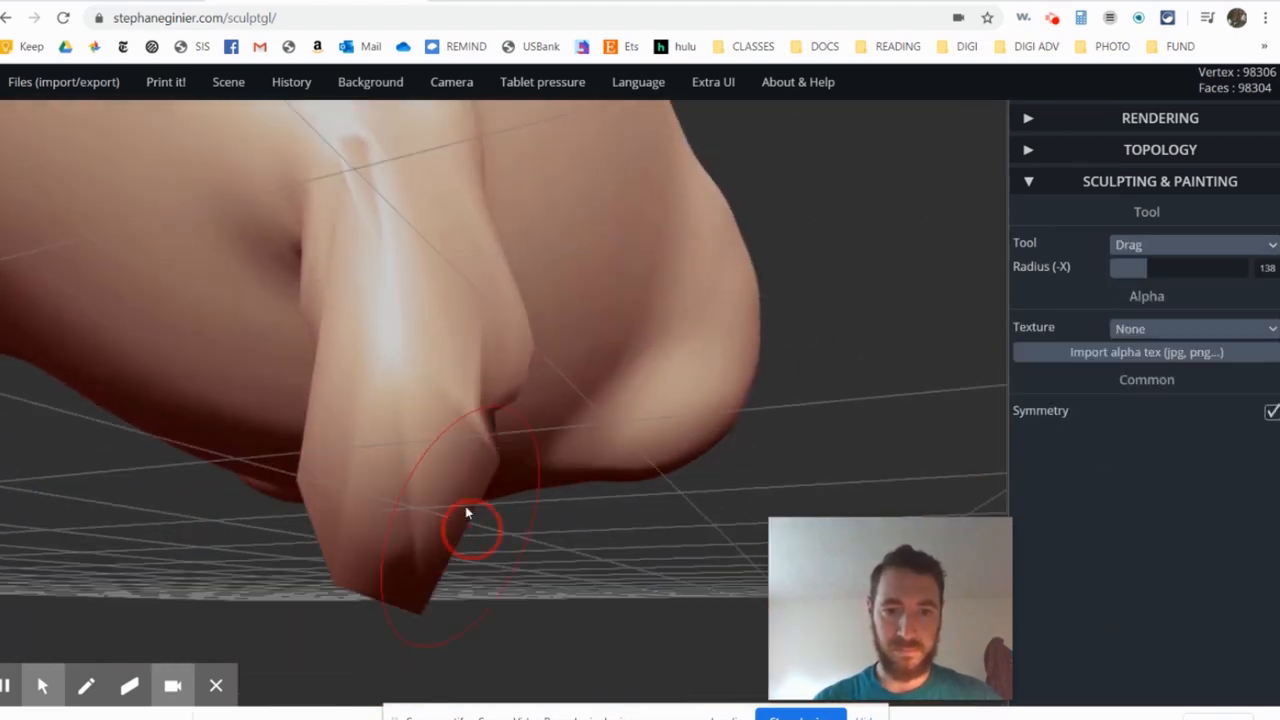
{"action": "mouse_move", "coordinate": [466, 514]}
{"action": "right_mouse_down"}
{"action": "mouse_move", "coordinate": [486, 420]}
{"action": "mouse_move", "coordinate": [437, 451]}
{"action": "mouse_move", "coordinate": [558, 372]}
{"action": "mouse_move", "coordinate": [552, 384]}
{"action": "right_mouse_up"}
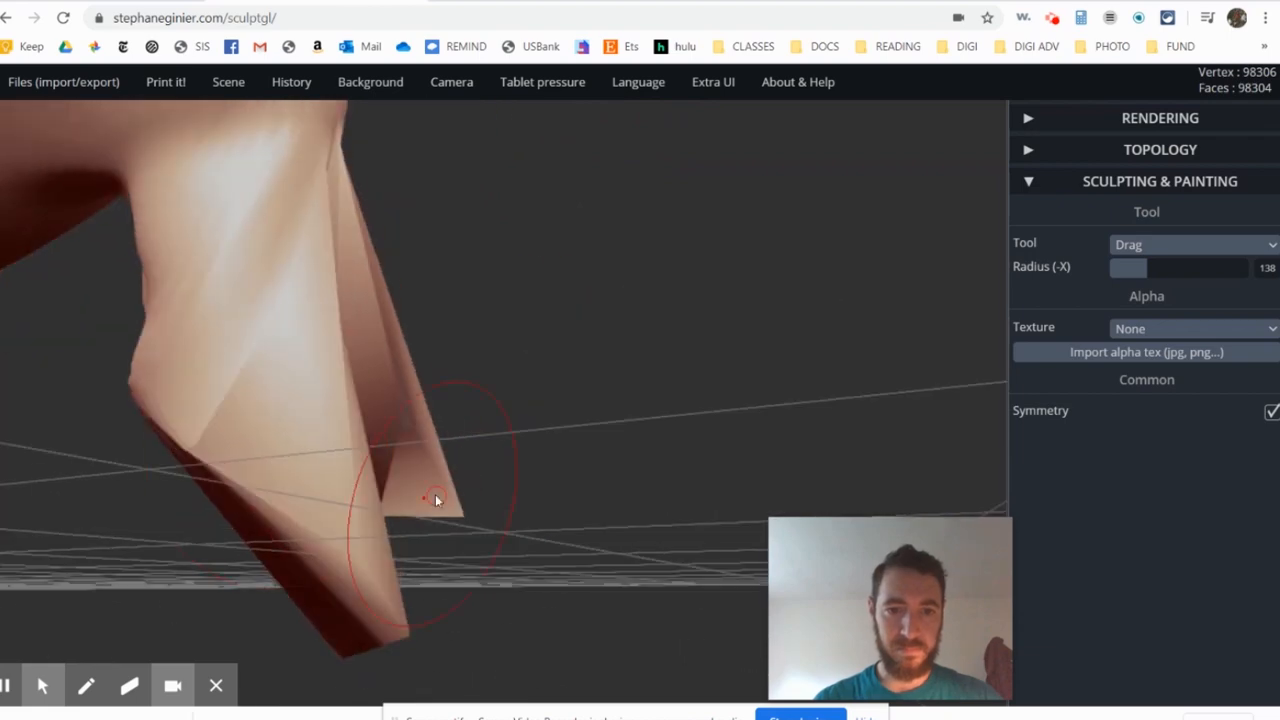
{"action": "right_click_drag", "start_coordinate": [435, 494], "coordinate": [400, 465]}
{"action": "left_click_drag", "start_coordinate": [388, 500], "coordinate": [408, 555]}
{"action": "mouse_move", "coordinate": [440, 500]}
{"action": "right_mouse_down"}
{"action": "mouse_move", "coordinate": [571, 411]}
{"action": "mouse_move", "coordinate": [521, 471]}
{"action": "right_mouse_up"}
- Try to smooth the overstretched front-leg ends, and undo the last four strokes
{"action": "left_click", "coordinate": [1194, 245]}
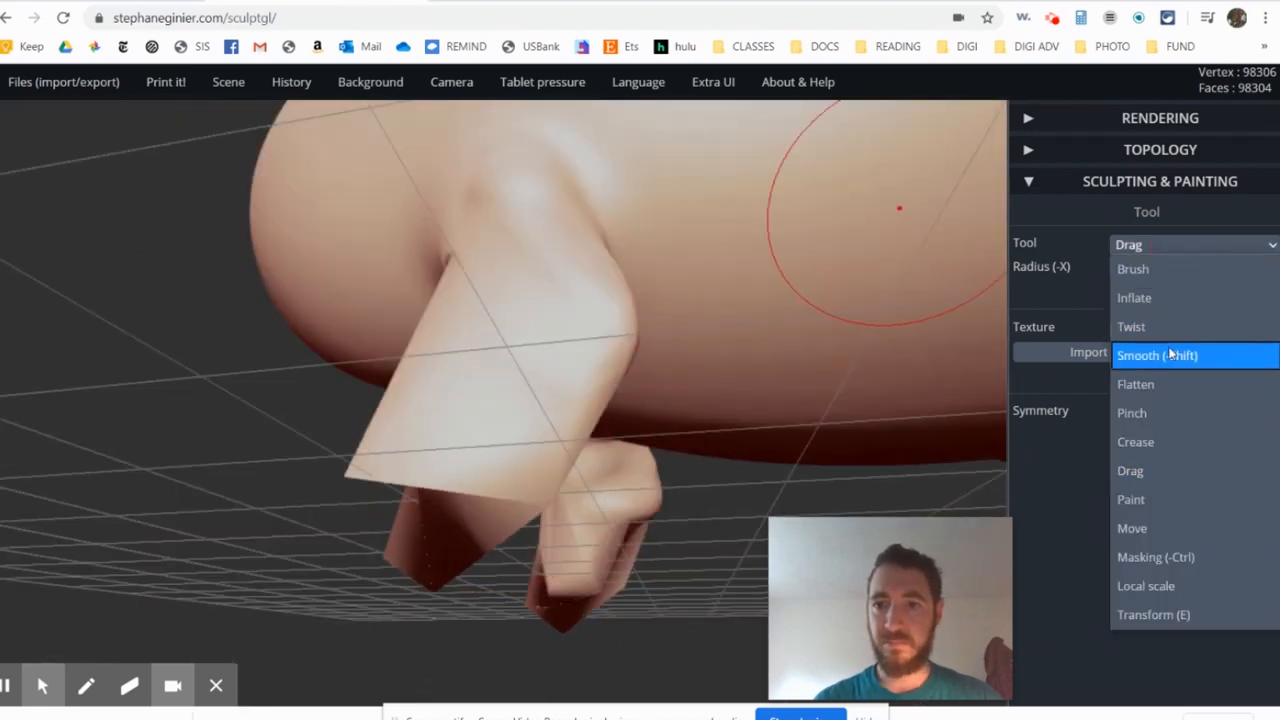
{"action": "left_click", "coordinate": [1172, 356]}
{"action": "right_click_drag", "start_coordinate": [480, 390], "coordinate": [764, 370]}
{"action": "left_click_drag", "start_coordinate": [390, 400], "coordinate": [400, 457]}
{"action": "key", "text": "ctrl+z"}
{"action": "key", "text": "ctrl+z"}
{"action": "key", "text": "ctrl+z"}
{"action": "key", "text": "ctrl+z"}
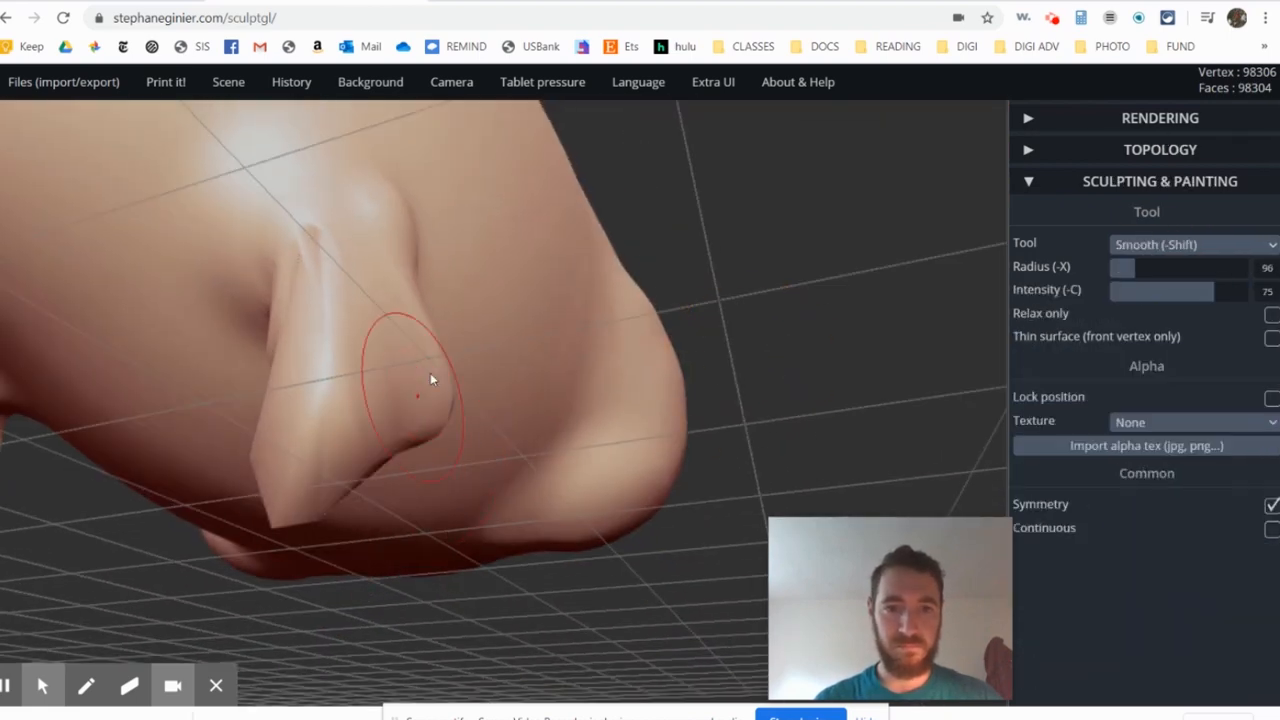
- Try adding clay to the front-leg ends with the Brush at radius 99 and intensity 64, and undo both strokes
{"action": "left_click", "coordinate": [1190, 245]}
{"action": "left_click", "coordinate": [1134, 266]}
{"action": "mouse_move", "coordinate": [369, 435]}
{"action": "left_mouse_down"}
{"action": "mouse_move", "coordinate": [392, 427]}
{"action": "mouse_move", "coordinate": [371, 441]}
{"action": "mouse_move", "coordinate": [376, 432]}
{"action": "left_mouse_up"}
{"action": "mouse_move", "coordinate": [602, 482]}
{"action": "left_mouse_down"}
{"action": "mouse_move", "coordinate": [629, 497]}
{"action": "mouse_move", "coordinate": [622, 508]}
{"action": "left_mouse_up"}
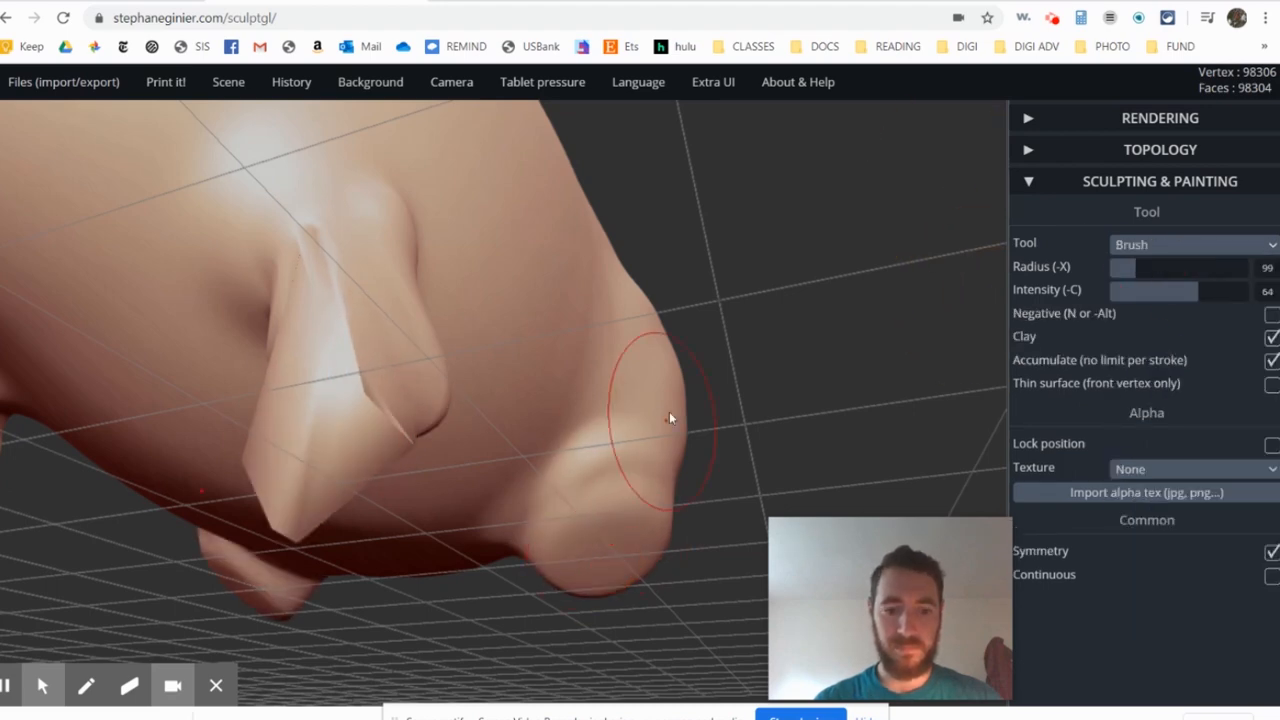
{"action": "key", "text": "ctrl+z"}
{"action": "key", "text": "ctrl+z"}
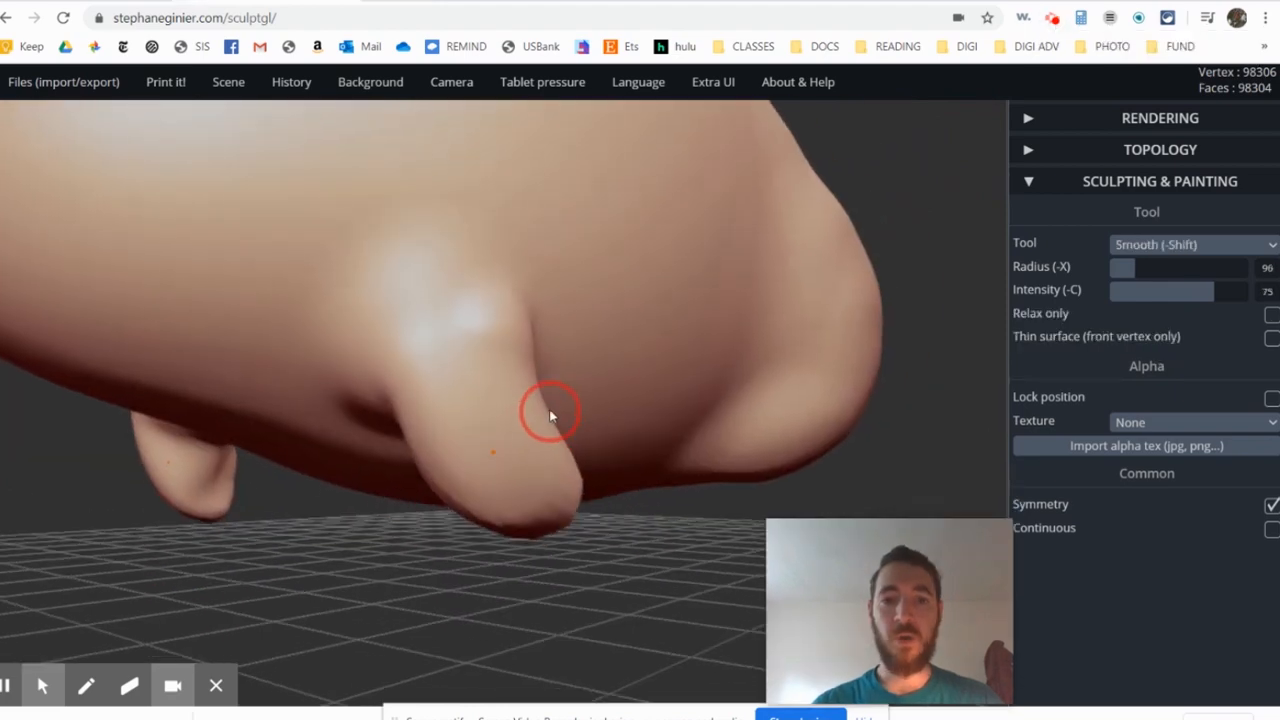
- Test more Brush strokes on the rounded tips of the front legs from several angles, and undo them
{"action": "scroll", "coordinate": [550, 408], "scroll_direction": "up", "scroll_amount": 2}
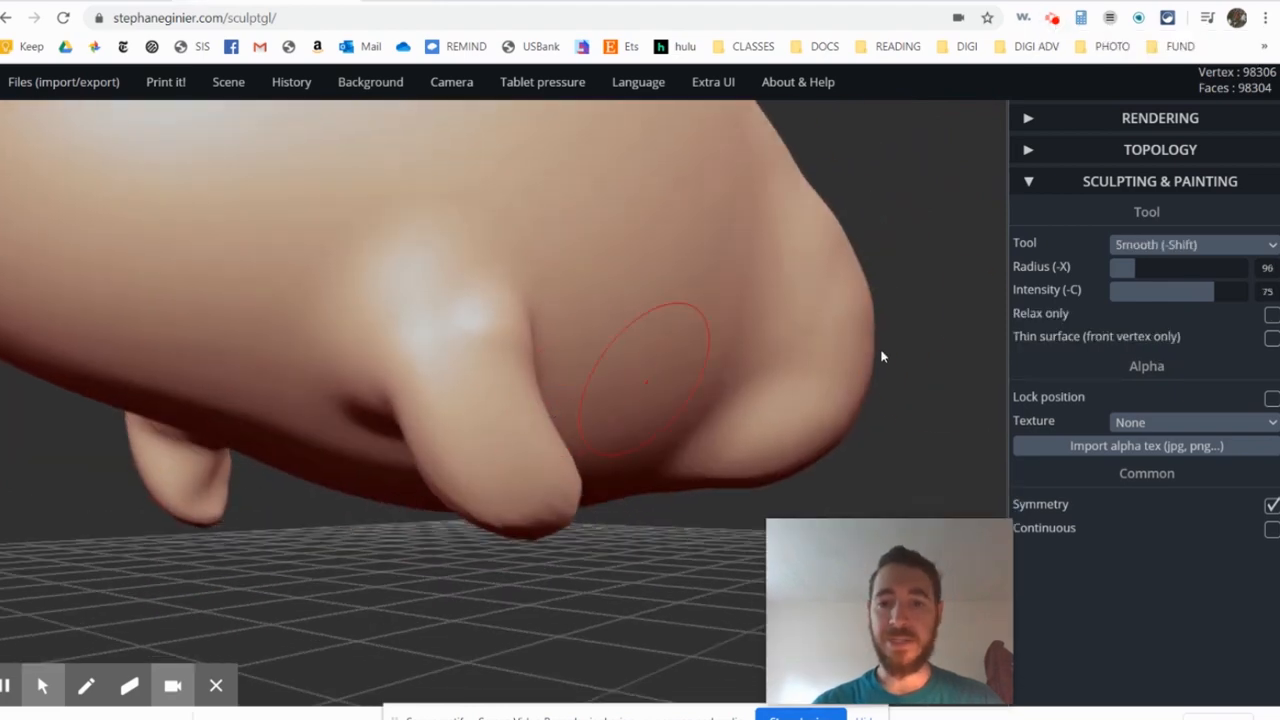
{"action": "left_click", "coordinate": [1163, 246]}
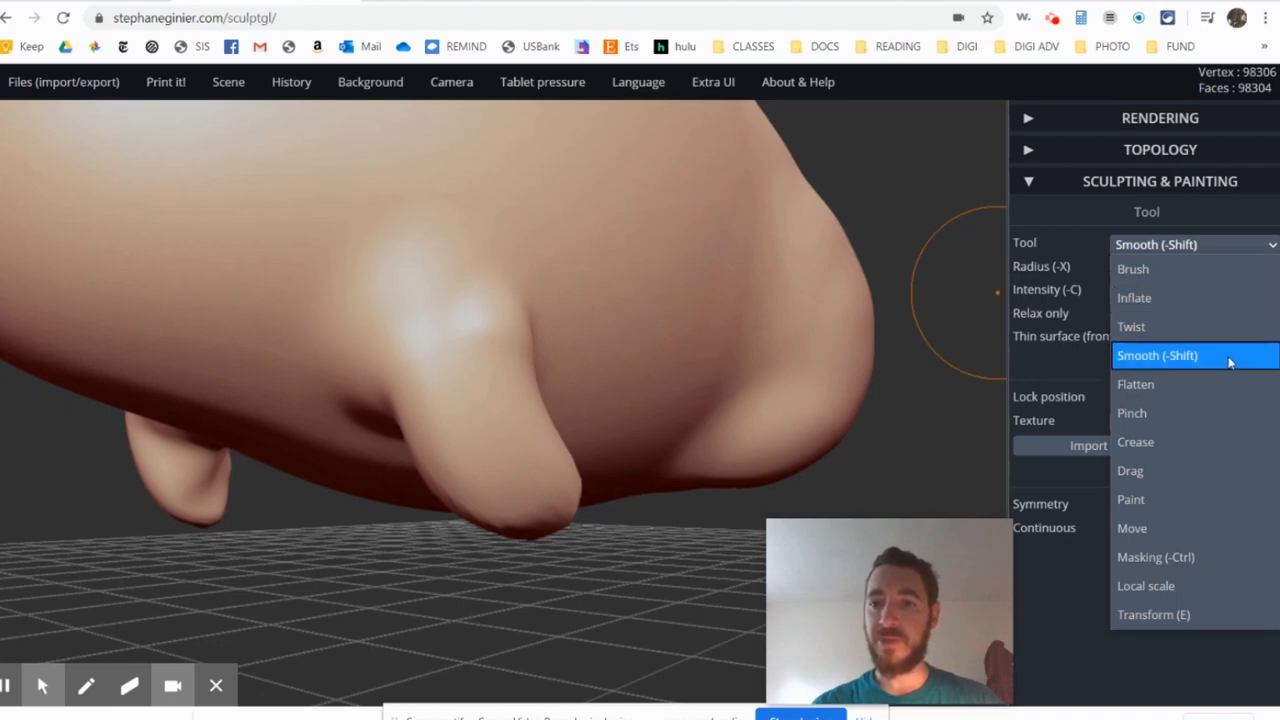
{"action": "left_click", "coordinate": [1145, 270]}
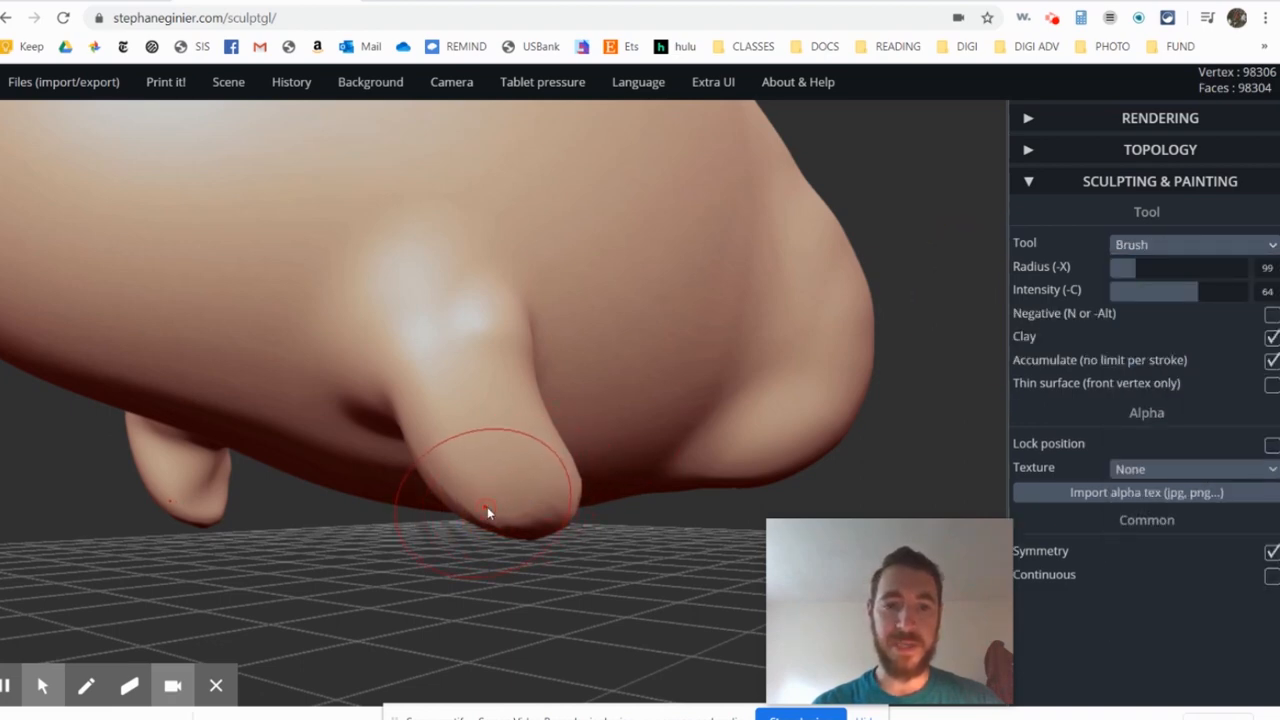
{"action": "scroll", "coordinate": [489, 508], "scroll_direction": "up", "scroll_amount": 2}
{"action": "mouse_move", "coordinate": [490, 508]}
{"action": "right_mouse_down"}
{"action": "mouse_move", "coordinate": [616, 491]}
{"action": "mouse_move", "coordinate": [484, 513]}
{"action": "right_mouse_up"}
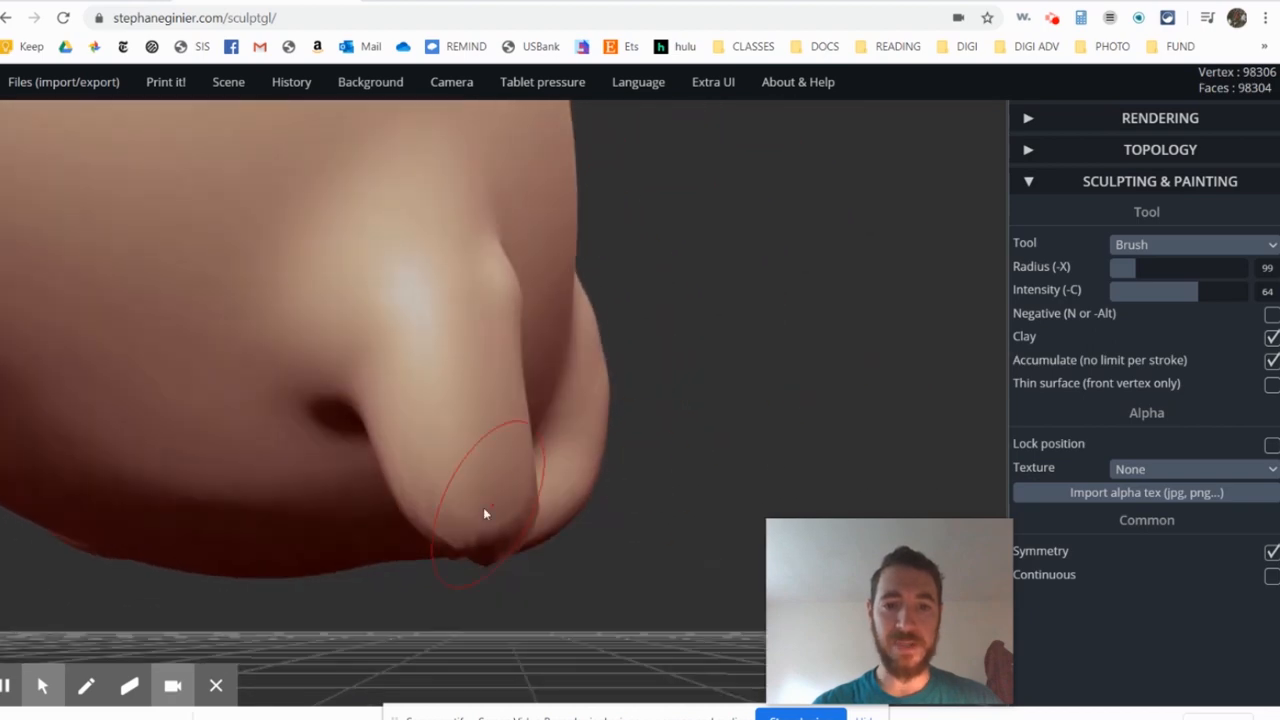
{"action": "mouse_move", "coordinate": [468, 507]}
{"action": "left_mouse_down"}
{"action": "mouse_move", "coordinate": [497, 526]}
{"action": "mouse_move", "coordinate": [475, 519]}
{"action": "left_mouse_up"}
{"action": "mouse_move", "coordinate": [457, 511]}
{"action": "right_mouse_down"}
{"action": "mouse_move", "coordinate": [351, 513]}
{"action": "mouse_move", "coordinate": [503, 511]}
{"action": "mouse_move", "coordinate": [585, 366]}
{"action": "right_mouse_up"}
{"action": "key", "text": "ctrl+z"}
{"action": "mouse_move", "coordinate": [538, 560]}
{"action": "left_mouse_down"}
{"action": "mouse_move", "coordinate": [534, 541]}
{"action": "mouse_move", "coordinate": [560, 514]}
{"action": "mouse_move", "coordinate": [579, 519]}
{"action": "left_mouse_up"}
{"action": "mouse_move", "coordinate": [575, 508]}
{"action": "right_mouse_down"}
{"action": "mouse_move", "coordinate": [406, 597]}
{"action": "mouse_move", "coordinate": [434, 611]}
{"action": "right_mouse_up"}
{"action": "key", "text": "ctrl+z"}
{"action": "key", "text": "ctrl+z"}
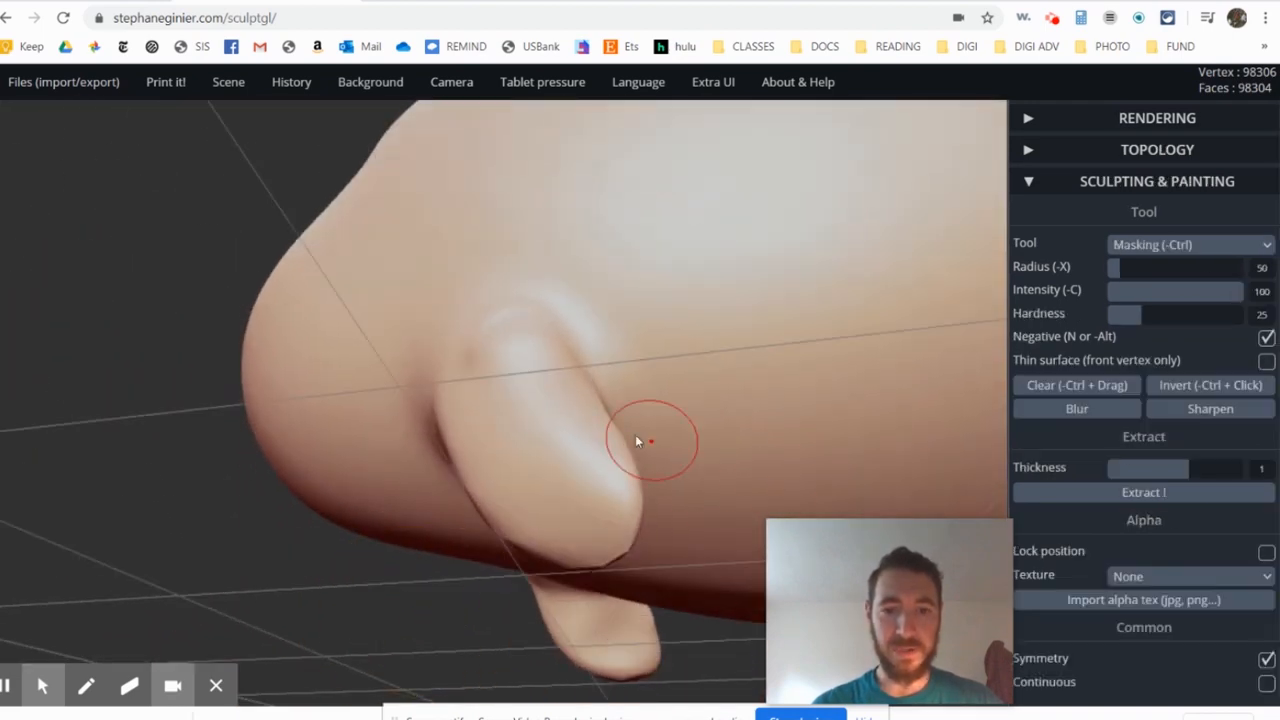
- Build up the sides and lower ends of the front legs with Brush strokes at radius 99 and intensity 64
{"action": "mouse_move", "coordinate": [486, 401]}
{"action": "left_mouse_down"}
{"action": "mouse_move", "coordinate": [484, 531]}
{"action": "mouse_move", "coordinate": [538, 524]}
{"action": "left_mouse_up"}
{"action": "right_click_drag", "start_coordinate": [598, 466], "coordinate": [436, 523]}
{"action": "left_click_drag", "start_coordinate": [632, 508], "coordinate": [641, 535]}
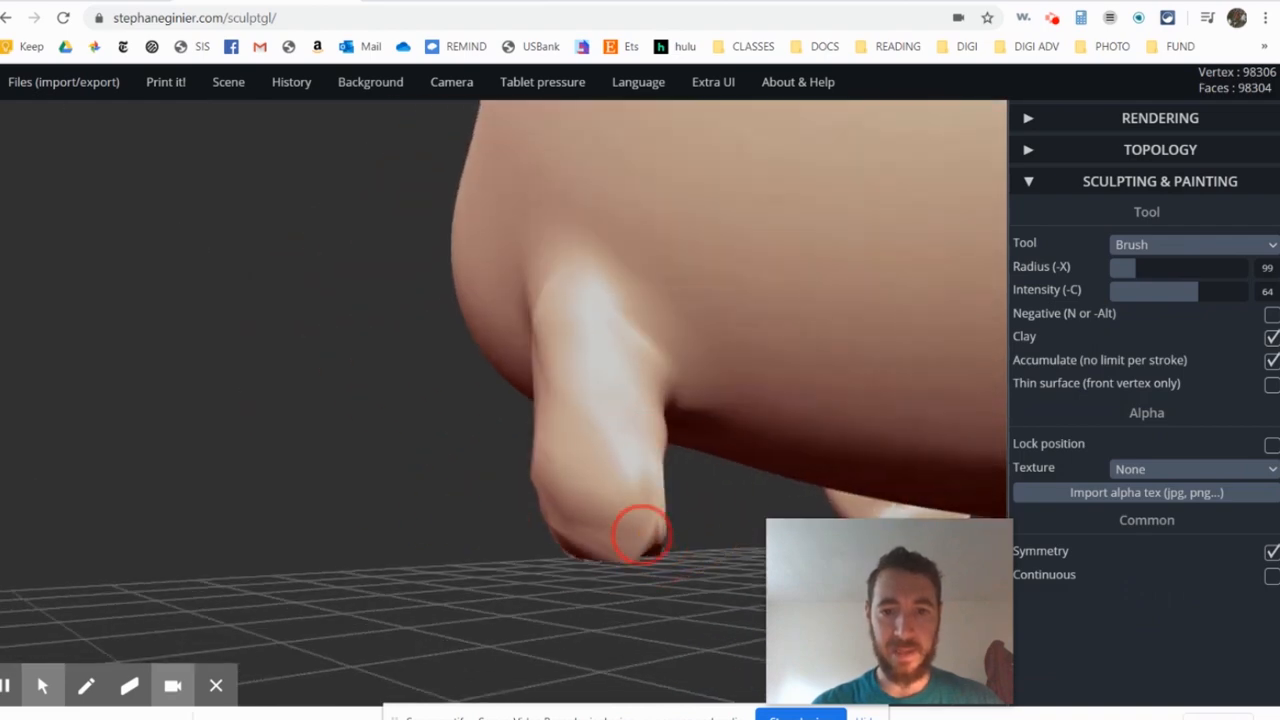
- Build up symmetrical hind-leg bulges under the rear of the body with repeated Brush strokes
{"action": "mouse_move", "coordinate": [724, 375]}
{"action": "right_mouse_down"}
{"action": "mouse_move", "coordinate": [857, 286]}
{"action": "mouse_move", "coordinate": [549, 414]}
{"action": "right_mouse_up"}
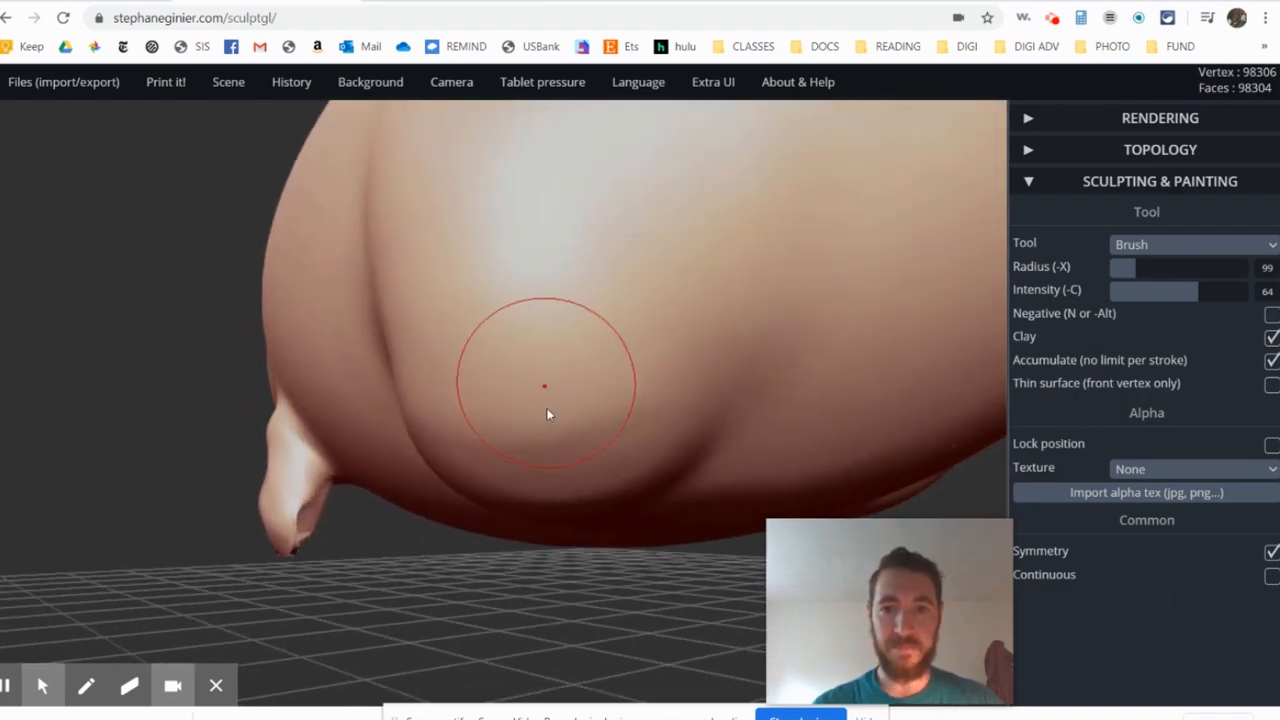
{"action": "left_click_drag", "start_coordinate": [588, 460], "coordinate": [457, 477]}
{"action": "mouse_move", "coordinate": [457, 477]}
{"action": "right_mouse_down"}
{"action": "mouse_move", "coordinate": [820, 364]}
{"action": "mouse_move", "coordinate": [694, 518]}
{"action": "right_mouse_up"}
{"action": "mouse_move", "coordinate": [638, 347]}
{"action": "left_mouse_down"}
{"action": "mouse_move", "coordinate": [665, 268]}
{"action": "mouse_move", "coordinate": [535, 390]}
{"action": "left_mouse_up"}
{"action": "mouse_move", "coordinate": [420, 375]}
{"action": "left_mouse_down"}
{"action": "mouse_move", "coordinate": [582, 291]}
{"action": "mouse_move", "coordinate": [458, 378]}
{"action": "left_mouse_up"}
{"action": "mouse_move", "coordinate": [453, 427]}
{"action": "right_mouse_down"}
{"action": "mouse_move", "coordinate": [561, 304]}
{"action": "mouse_move", "coordinate": [545, 370]}
{"action": "right_mouse_up"}
{"action": "mouse_move", "coordinate": [350, 504]}
{"action": "left_mouse_down"}
{"action": "mouse_move", "coordinate": [431, 554]}
{"action": "mouse_move", "coordinate": [489, 457]}
{"action": "mouse_move", "coordinate": [405, 552]}
{"action": "left_mouse_up"}
{"action": "mouse_move", "coordinate": [274, 397]}
{"action": "right_mouse_down"}
{"action": "mouse_move", "coordinate": [406, 351]}
{"action": "mouse_move", "coordinate": [423, 403]}
{"action": "mouse_move", "coordinate": [493, 487]}
{"action": "right_mouse_up"}
{"action": "mouse_move", "coordinate": [455, 512]}
{"action": "left_mouse_down"}
{"action": "mouse_move", "coordinate": [491, 514]}
{"action": "mouse_move", "coordinate": [538, 490]}
{"action": "left_mouse_up"}
{"action": "mouse_move", "coordinate": [520, 500]}
{"action": "right_mouse_down"}
{"action": "mouse_move", "coordinate": [451, 414]}
{"action": "mouse_move", "coordinate": [440, 420]}
{"action": "right_mouse_up"}
{"action": "mouse_move", "coordinate": [448, 510]}
{"action": "left_mouse_down"}
{"action": "mouse_move", "coordinate": [491, 520]}
{"action": "mouse_move", "coordinate": [526, 508]}
{"action": "left_mouse_up"}
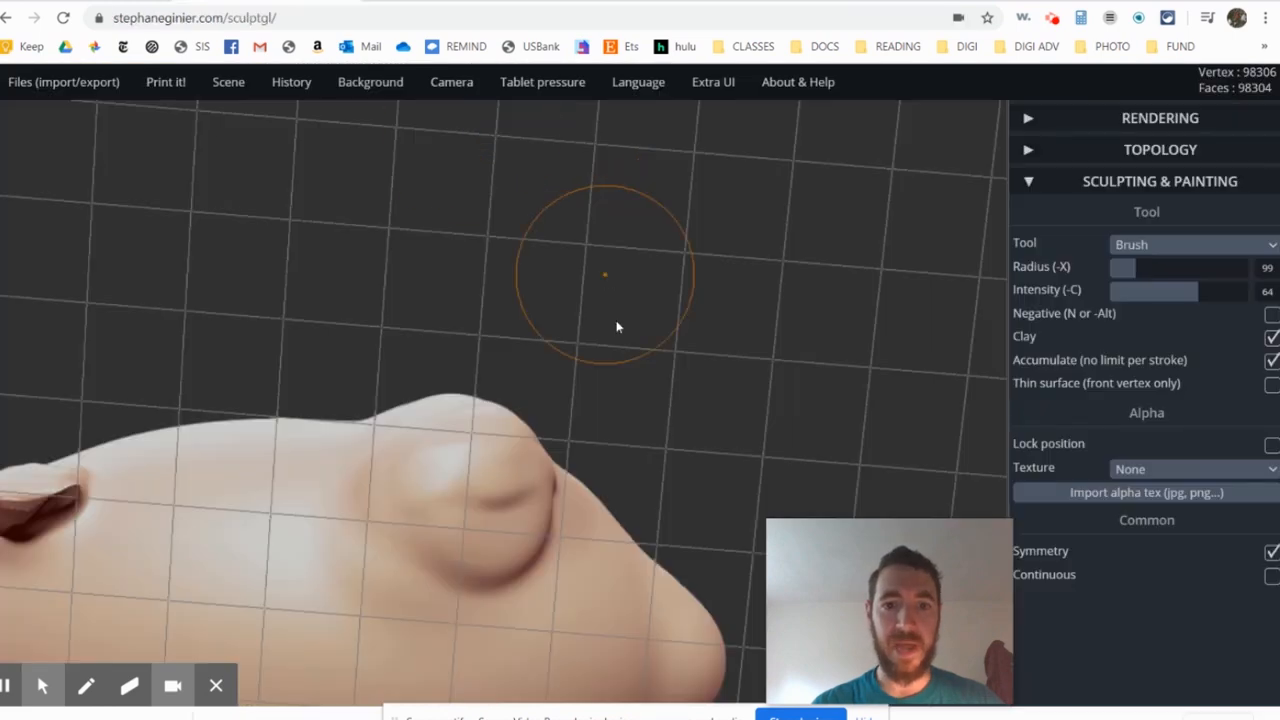
- Thicken the hind-leg bulges and extend them downward with more Brush strokes, following the aardvark reference illustration
{"action": "mouse_move", "coordinate": [560, 450]}
{"action": "right_mouse_down"}
{"action": "mouse_move", "coordinate": [457, 573]}
{"action": "mouse_move", "coordinate": [460, 452]}
{"action": "mouse_move", "coordinate": [508, 477]}
{"action": "mouse_move", "coordinate": [594, 406]}
{"action": "right_mouse_up"}
{"action": "scroll", "coordinate": [458, 447], "scroll_direction": "up", "scroll_amount": 3}
{"action": "mouse_move", "coordinate": [430, 415]}
{"action": "right_mouse_down", "text": "alt"}
{"action": "mouse_move", "coordinate": [555, 350]}
{"action": "mouse_move", "coordinate": [671, 400]}
{"action": "mouse_move", "coordinate": [523, 326]}
{"action": "mouse_move", "coordinate": [459, 260]}
{"action": "right_mouse_up", "text": "alt"}
{"action": "mouse_move", "coordinate": [570, 300]}
{"action": "right_mouse_down"}
{"action": "mouse_move", "coordinate": [466, 249]}
{"action": "mouse_move", "coordinate": [563, 320]}
{"action": "mouse_move", "coordinate": [609, 149]}
{"action": "right_mouse_up"}
{"action": "mouse_move", "coordinate": [466, 270]}
{"action": "left_mouse_down"}
{"action": "mouse_move", "coordinate": [423, 294]}
{"action": "mouse_move", "coordinate": [540, 263]}
{"action": "mouse_move", "coordinate": [451, 266]}
{"action": "mouse_move", "coordinate": [402, 312]}
{"action": "left_mouse_up"}
{"action": "mouse_move", "coordinate": [496, 258]}
{"action": "right_mouse_down"}
{"action": "mouse_move", "coordinate": [443, 423]}
{"action": "mouse_move", "coordinate": [583, 277]}
{"action": "mouse_move", "coordinate": [481, 558]}
{"action": "right_mouse_up"}
- Pull the hind-leg bulges downward with Drag, undoing the radius 138 stroke and repeating it at radius 211
{"action": "left_click", "coordinate": [1150, 250]}
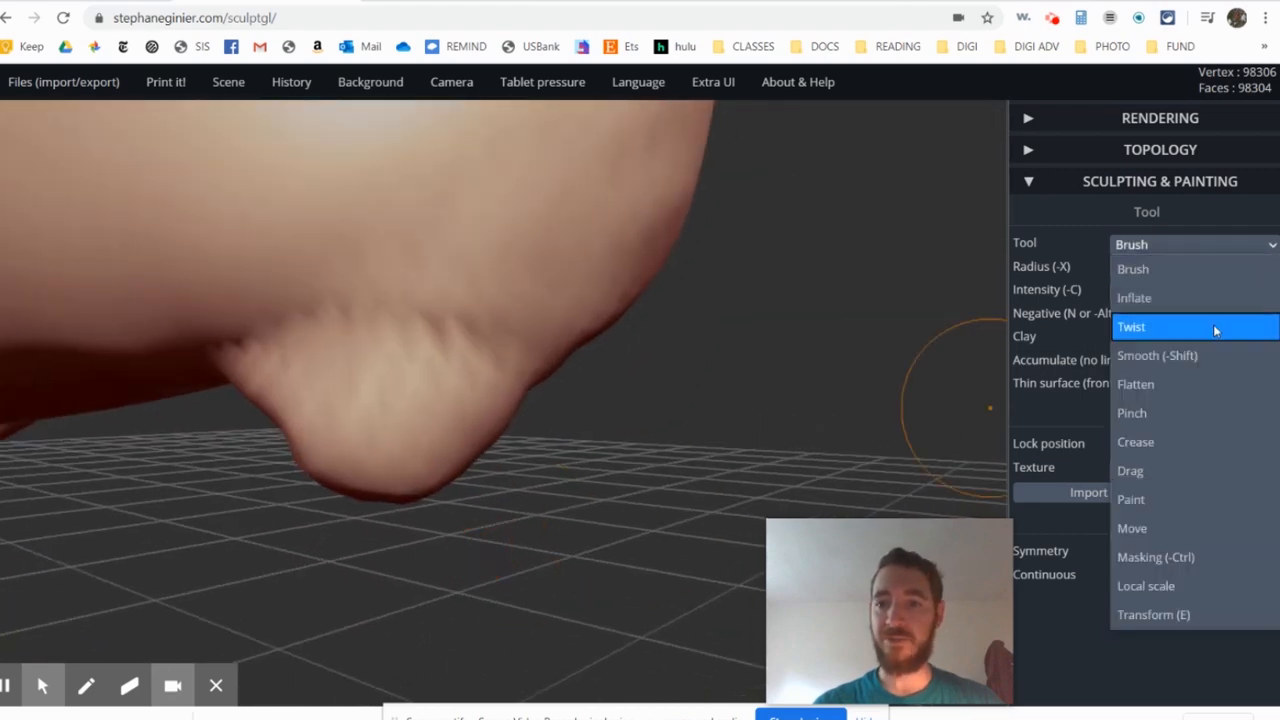
{"action": "left_click", "coordinate": [1187, 470]}
{"action": "left_click_drag", "start_coordinate": [394, 444], "coordinate": [366, 543]}
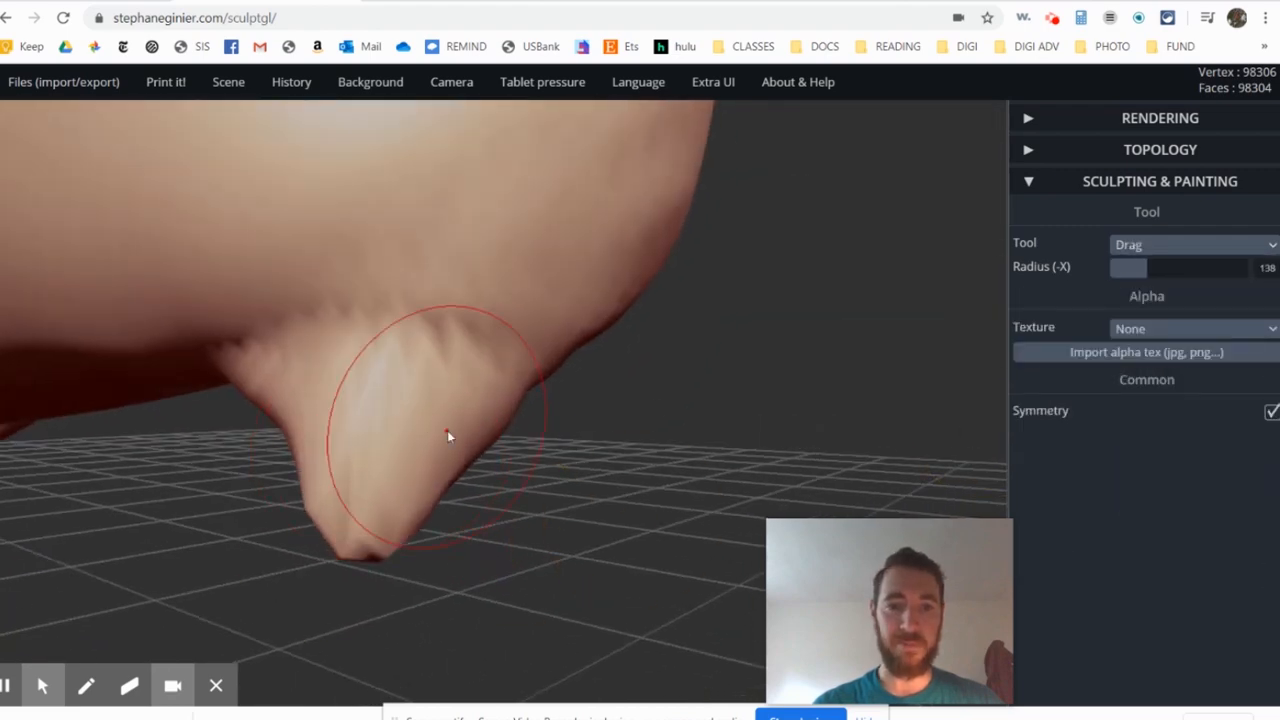
{"action": "key", "text": "ctrl+z"}
{"action": "left_click_drag", "start_coordinate": [440, 455], "coordinate": [418, 556]}
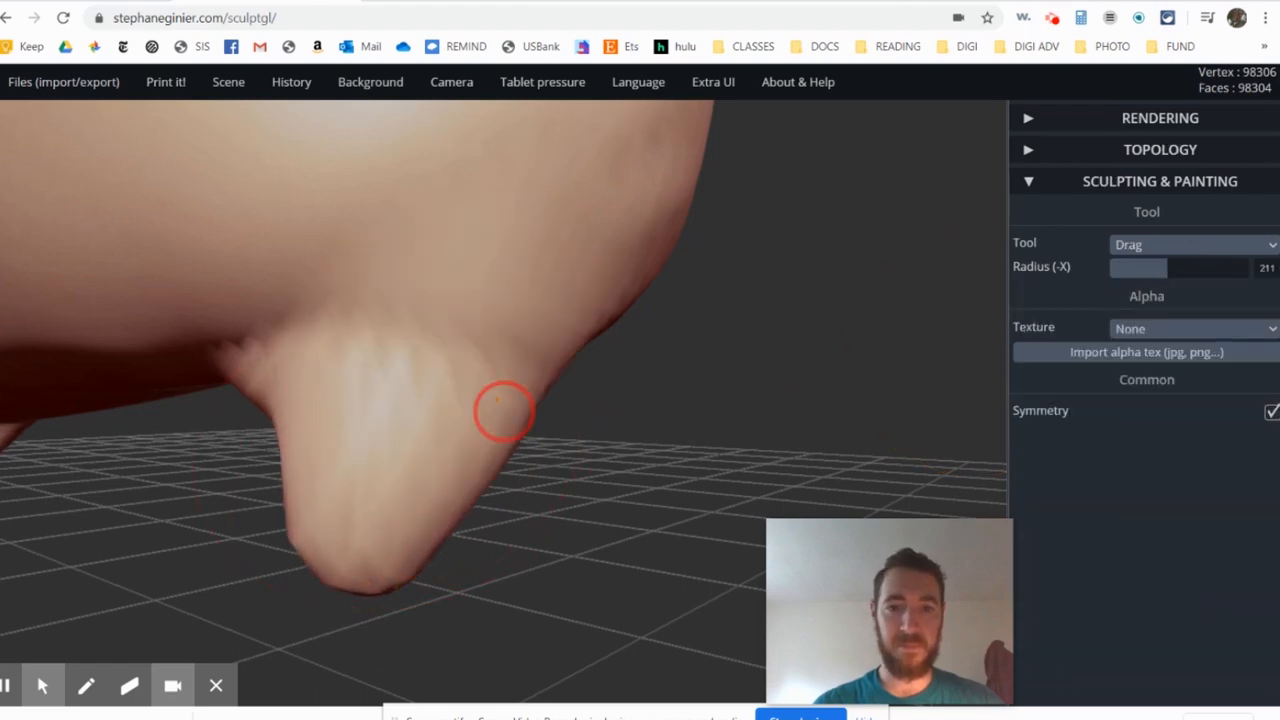
{"action": "left_click_drag", "start_coordinate": [503, 409], "coordinate": [490, 350]}
- Reshape the sides and lower ends of the hind legs with further Drag strokes at radius 211
{"action": "mouse_move", "coordinate": [265, 440]}
{"action": "left_mouse_down"}
{"action": "mouse_move", "coordinate": [163, 460]}
{"action": "mouse_move", "coordinate": [130, 400]}
{"action": "left_mouse_up"}
{"action": "left_click_drag", "start_coordinate": [255, 470], "coordinate": [251, 534]}
{"action": "mouse_move", "coordinate": [375, 545]}
{"action": "left_mouse_down"}
{"action": "mouse_move", "coordinate": [5, 470]}
{"action": "mouse_move", "coordinate": [850, 423]}
{"action": "mouse_move", "coordinate": [640, 410]}
{"action": "left_mouse_up"}
{"action": "left_click_drag", "start_coordinate": [527, 278], "coordinate": [420, 244]}
{"action": "left_click_drag", "start_coordinate": [513, 490], "coordinate": [508, 540]}
{"action": "left_click_drag", "start_coordinate": [360, 540], "coordinate": [600, 490]}
{"action": "left_click_drag", "start_coordinate": [300, 540], "coordinate": [120, 520]}
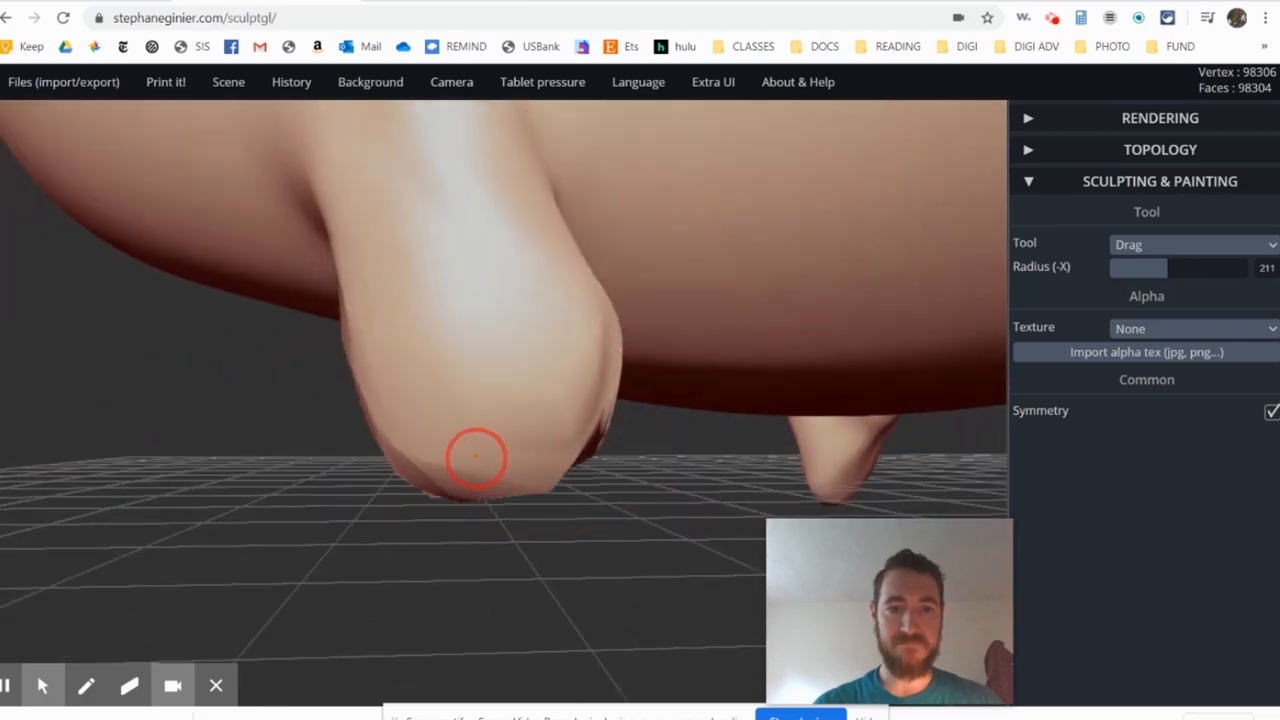
- Stretch the front legs toward the ground with large Drag strokes at radius 211
{"action": "left_click_drag", "start_coordinate": [477, 457], "coordinate": [480, 560]}
{"action": "mouse_move", "coordinate": [680, 570]}
{"action": "left_mouse_down"}
{"action": "mouse_move", "coordinate": [620, 410]}
{"action": "mouse_move", "coordinate": [720, 500]}
{"action": "left_mouse_up"}
{"action": "left_click_drag", "start_coordinate": [760, 509], "coordinate": [840, 495]}
{"action": "left_click_drag", "start_coordinate": [194, 557], "coordinate": [250, 537]}
{"action": "mouse_move", "coordinate": [70, 420]}
{"action": "left_mouse_down"}
{"action": "mouse_move", "coordinate": [234, 371]}
{"action": "mouse_move", "coordinate": [417, 463]}
{"action": "mouse_move", "coordinate": [537, 243]}
{"action": "left_mouse_up"}
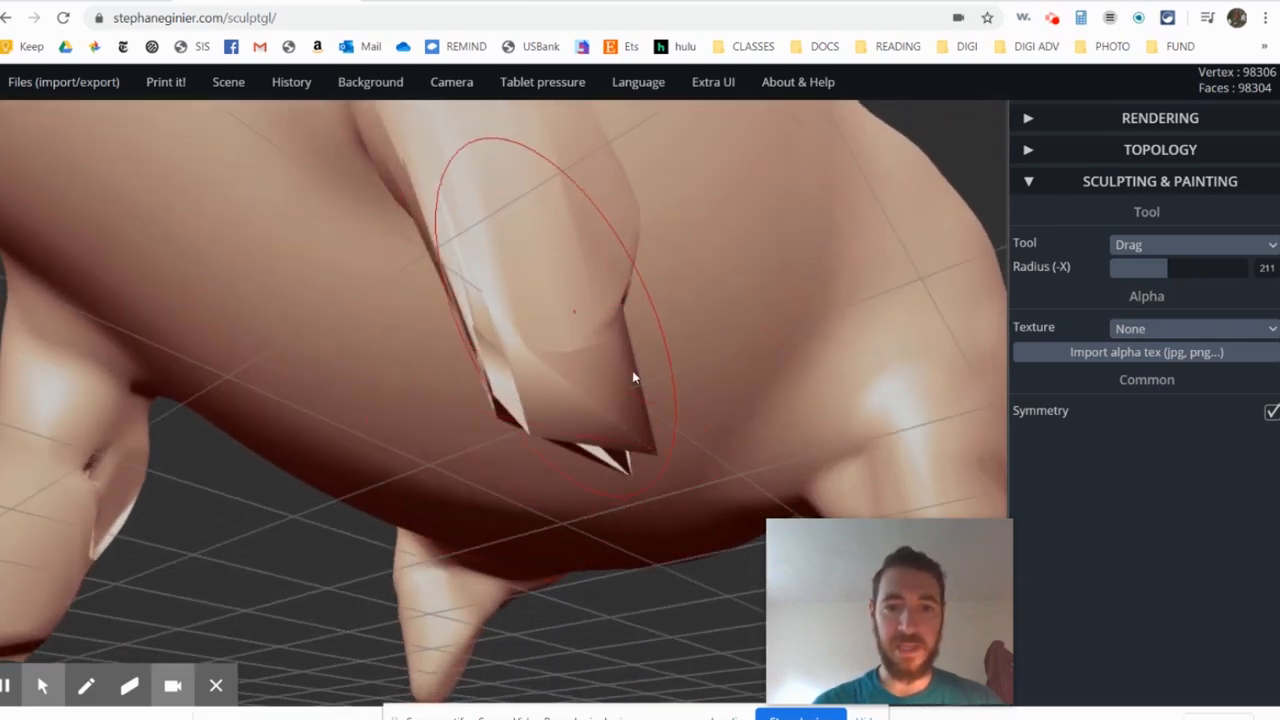
{"action": "mouse_move", "coordinate": [325, 555]}
{"action": "left_mouse_down"}
{"action": "mouse_move", "coordinate": [600, 371]}
{"action": "mouse_move", "coordinate": [680, 335]}
{"action": "left_mouse_up"}
{"action": "mouse_move", "coordinate": [965, 365]}
{"action": "left_mouse_down"}
{"action": "mouse_move", "coordinate": [570, 325]}
{"action": "mouse_move", "coordinate": [581, 290]}
{"action": "left_mouse_up"}
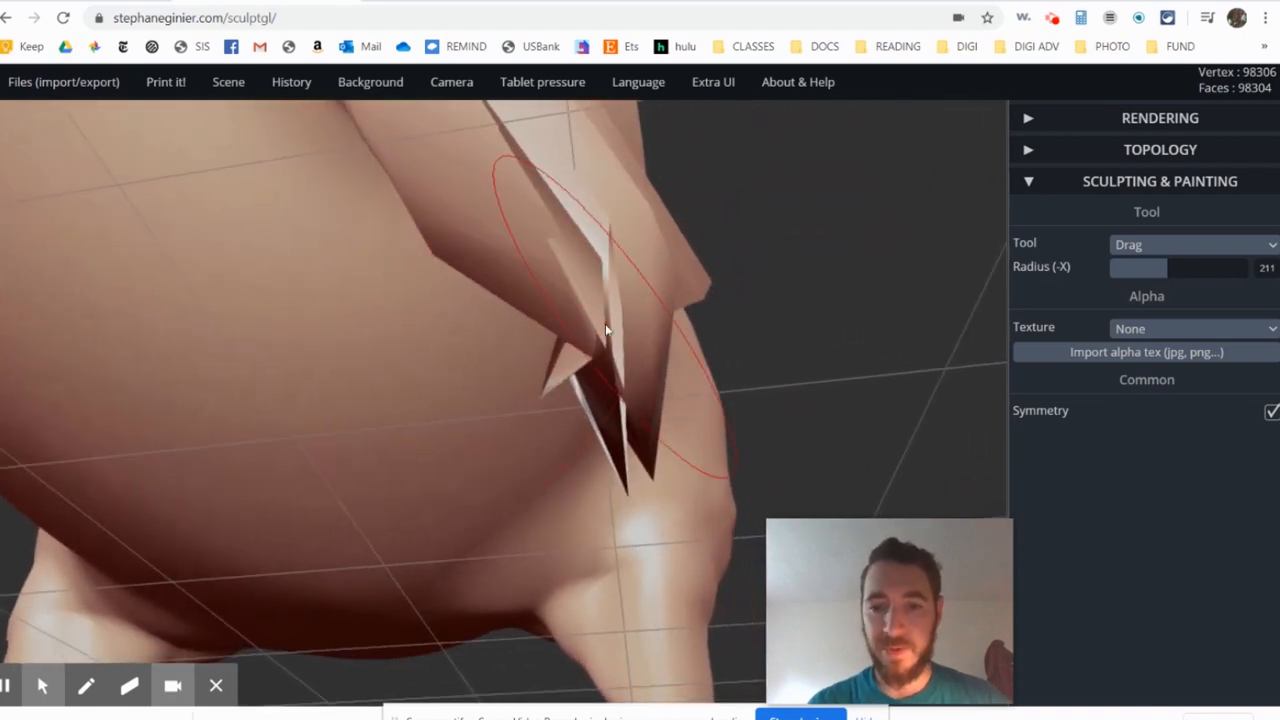
- Try to pull the torn front-leg end sideways under the belly, and undo the stroke
{"action": "mouse_move", "coordinate": [591, 306]}
{"action": "left_mouse_down"}
{"action": "mouse_move", "coordinate": [543, 371]}
{"action": "mouse_move", "coordinate": [349, 535]}
{"action": "left_mouse_up"}
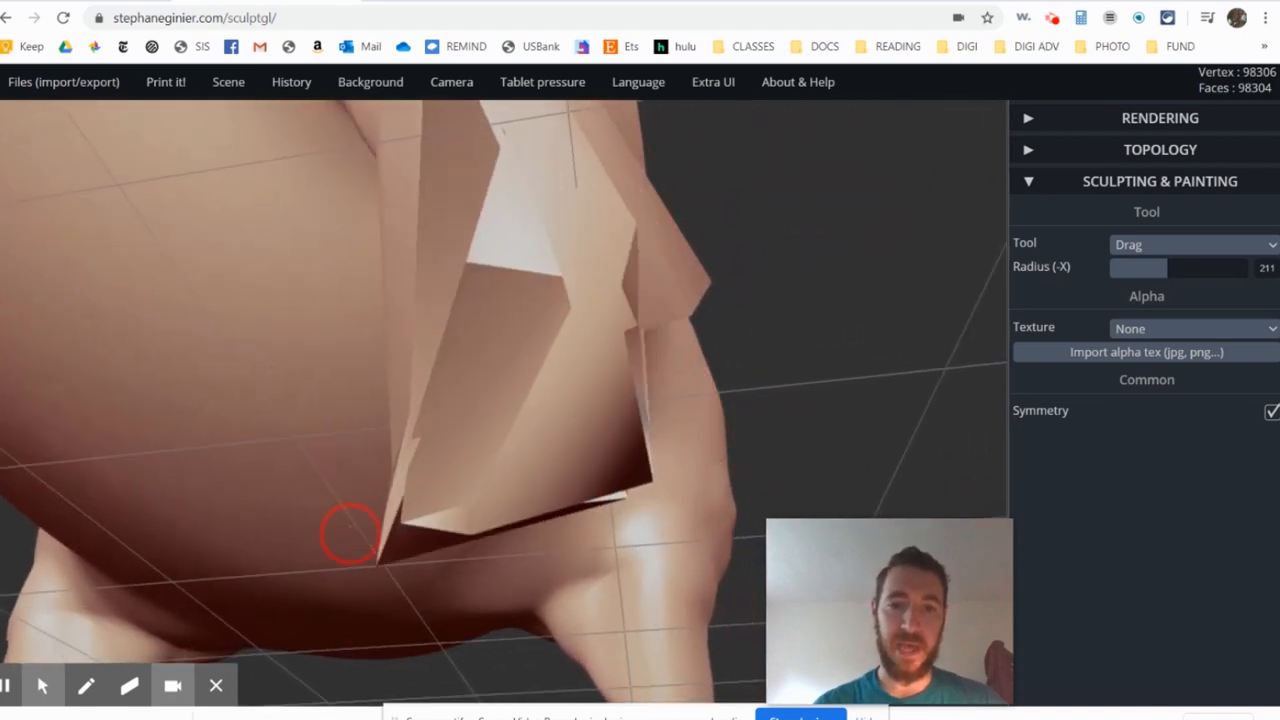
{"action": "left_click_drag", "start_coordinate": [708, 209], "coordinate": [362, 367]}
{"action": "key", "text": "ctrl+z"}
- Even out the lower ends of the lengthened front legs with Drag strokes from below
{"action": "scroll", "coordinate": [696, 320], "scroll_direction": "down", "scroll_amount": 8}
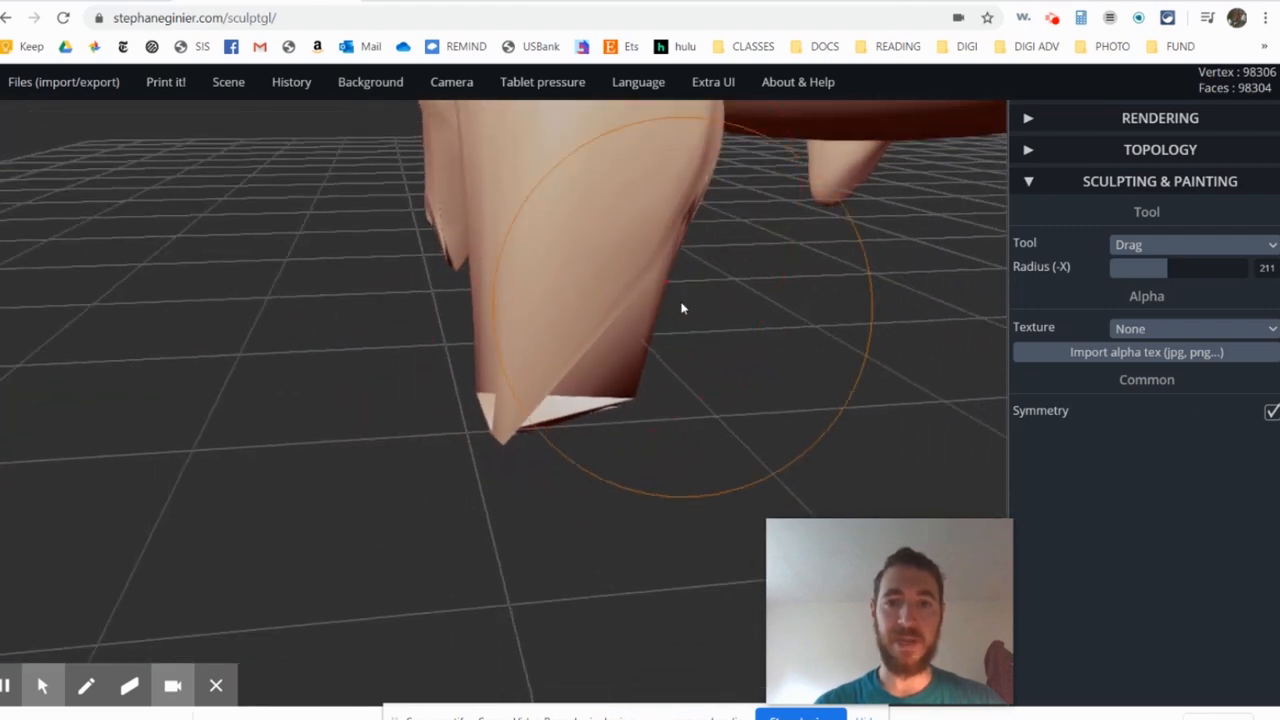
{"action": "right_click_drag", "start_coordinate": [682, 308], "coordinate": [424, 336]}
{"action": "right_click_drag", "start_coordinate": [573, 562], "coordinate": [558, 345]}
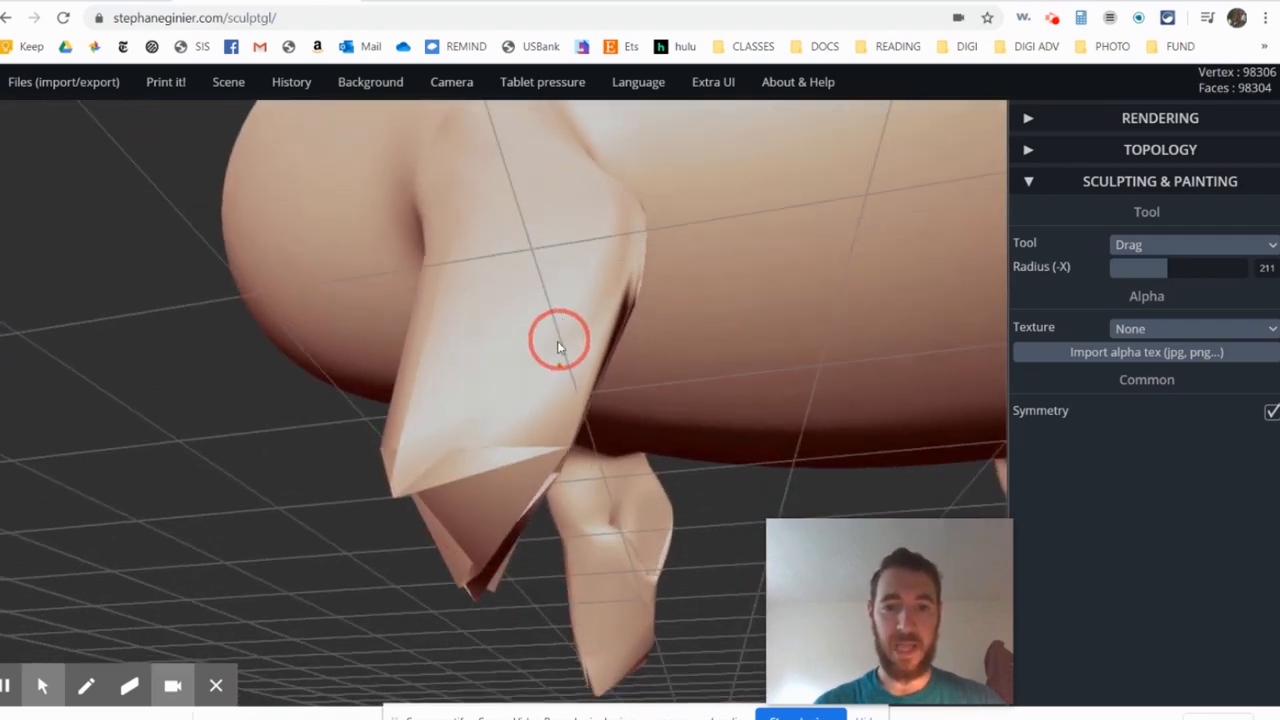
{"action": "mouse_move", "coordinate": [545, 428]}
{"action": "left_mouse_down"}
{"action": "mouse_move", "coordinate": [571, 493]}
{"action": "mouse_move", "coordinate": [545, 468]}
{"action": "left_mouse_up"}
{"action": "scroll", "coordinate": [603, 402], "scroll_direction": "down", "scroll_amount": 6}
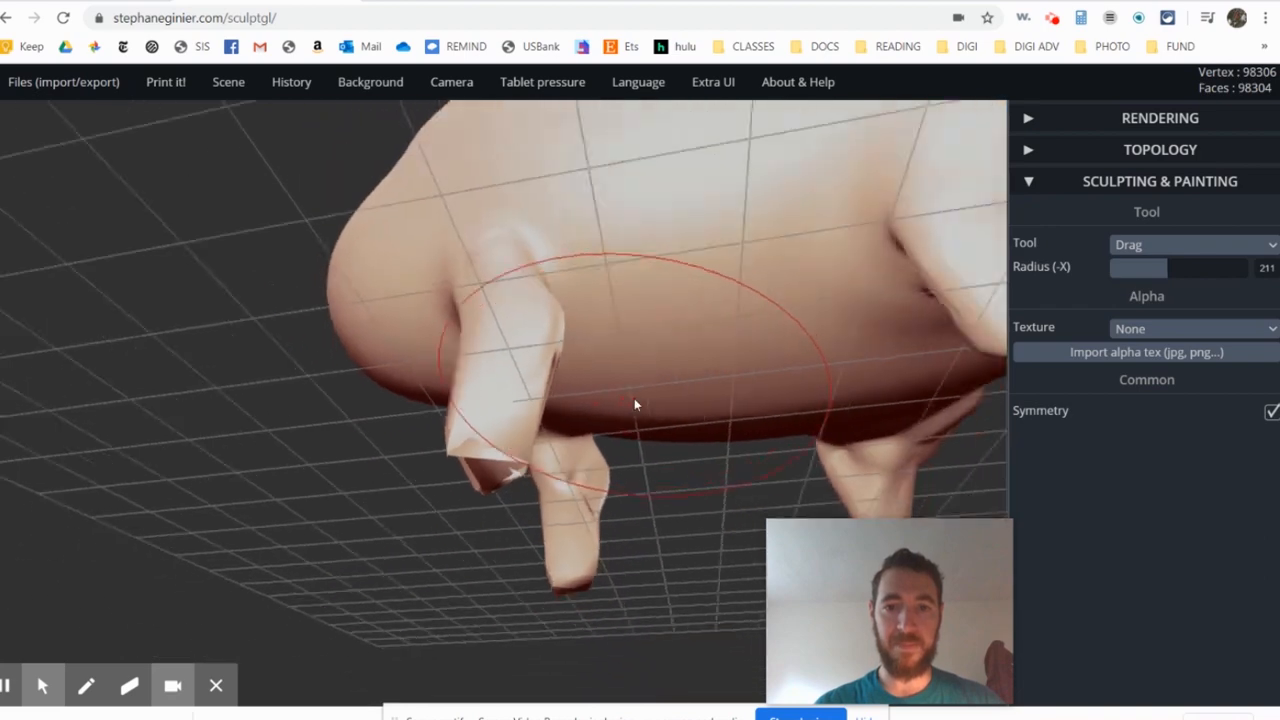
- Pull the upper hind legs out toward the rear with Drag at radius 211 to form fuller haunches
{"action": "scroll", "coordinate": [749, 316], "scroll_direction": "down", "scroll_amount": 5}
{"action": "right_click_drag", "start_coordinate": [683, 286], "coordinate": [751, 294]}
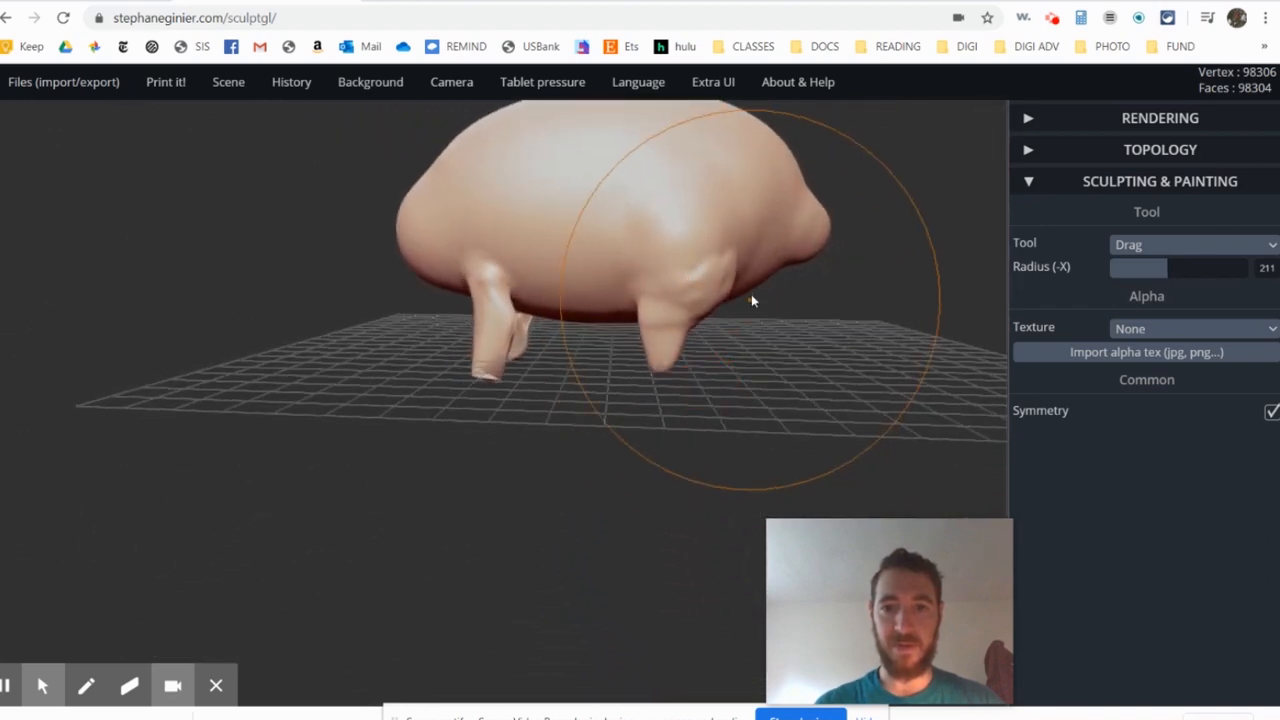
{"action": "scroll", "coordinate": [750, 294], "scroll_direction": "up", "scroll_amount": 5}
{"action": "mouse_move", "coordinate": [736, 278]}
{"action": "left_mouse_down"}
{"action": "mouse_move", "coordinate": [811, 217]}
{"action": "mouse_move", "coordinate": [819, 234]}
{"action": "left_mouse_up"}
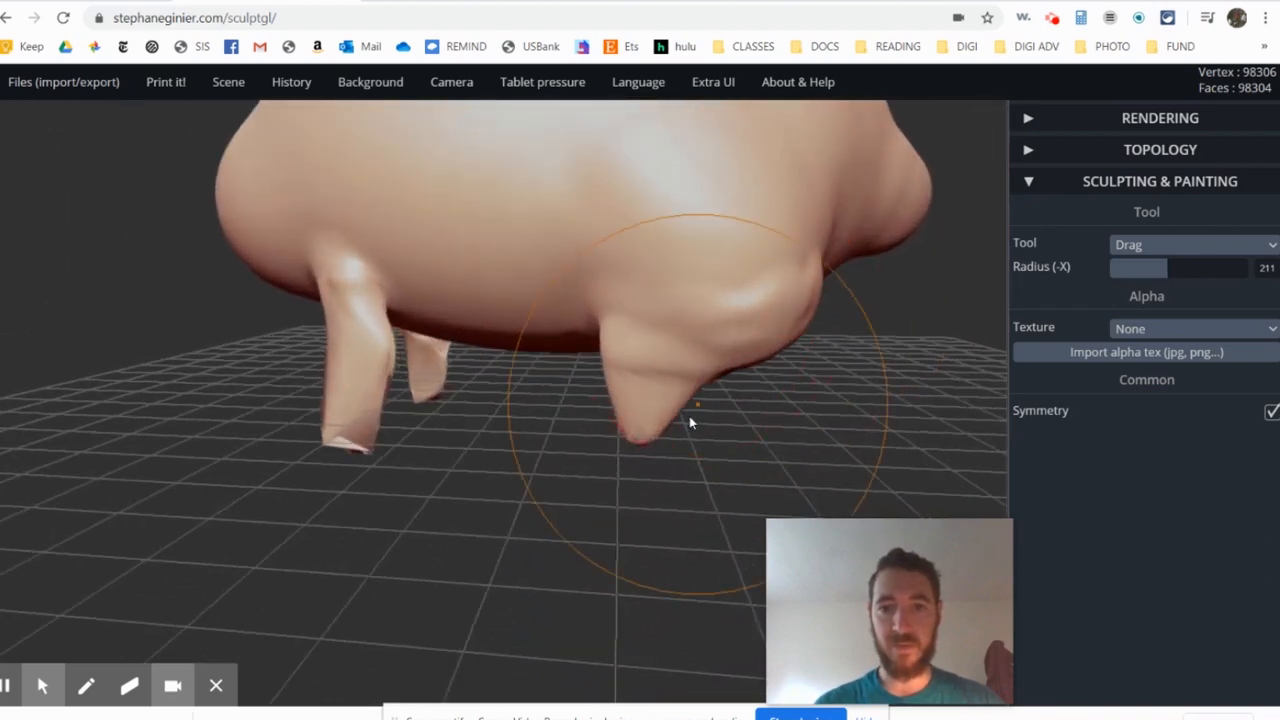
- Stretch the lower hind legs down toward the ground with Drag strokes
{"action": "mouse_move", "coordinate": [699, 378]}
{"action": "left_mouse_down"}
{"action": "mouse_move", "coordinate": [665, 468]}
{"action": "mouse_move", "coordinate": [686, 449]}
{"action": "mouse_move", "coordinate": [646, 517]}
{"action": "left_mouse_up"}
{"action": "mouse_move", "coordinate": [644, 459]}
{"action": "left_mouse_down"}
{"action": "mouse_move", "coordinate": [757, 408]}
{"action": "mouse_move", "coordinate": [698, 420]}
{"action": "left_mouse_up"}
{"action": "scroll", "coordinate": [657, 358], "scroll_direction": "down", "scroll_amount": 3}
{"action": "mouse_move", "coordinate": [657, 358]}
{"action": "right_mouse_down"}
{"action": "mouse_move", "coordinate": [625, 351]}
{"action": "mouse_move", "coordinate": [631, 341]}
{"action": "right_mouse_up"}
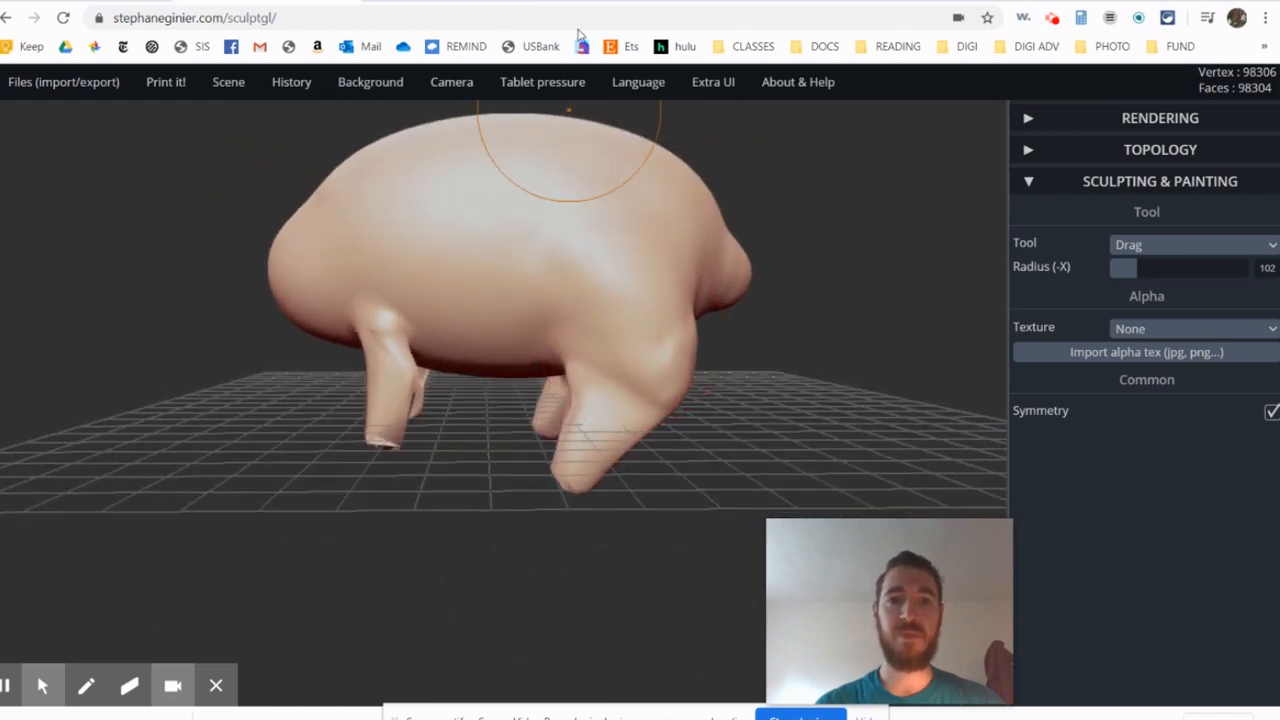
- Compare the pose with the Britannica aardvark illustration, and adjust the lower leg ends with Drag at radius 102
{"action": "left_click", "coordinate": [447, 3]}
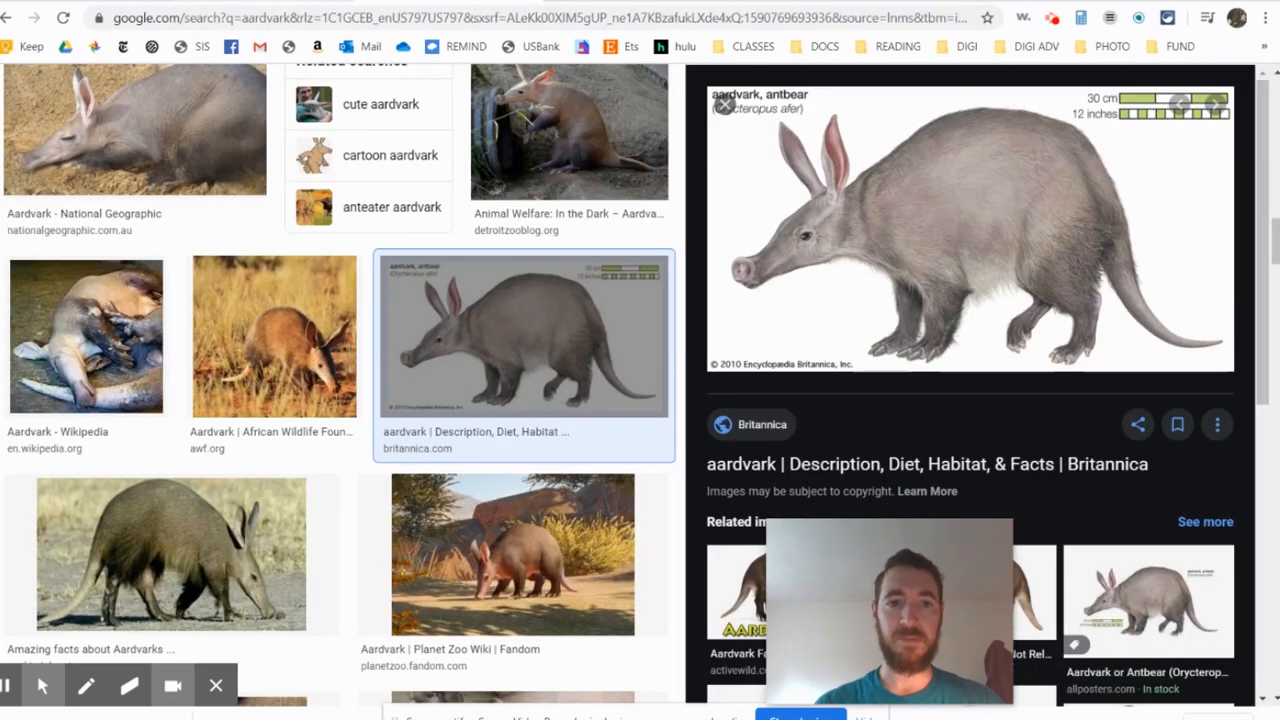
{"action": "left_click", "coordinate": [262, 3]}
{"action": "scroll", "coordinate": [272, 296], "scroll_direction": "up", "scroll_amount": 3}
{"action": "mouse_move", "coordinate": [462, 596]}
{"action": "right_mouse_down"}
{"action": "mouse_move", "coordinate": [443, 448]}
{"action": "mouse_move", "coordinate": [338, 478]}
{"action": "right_mouse_up"}
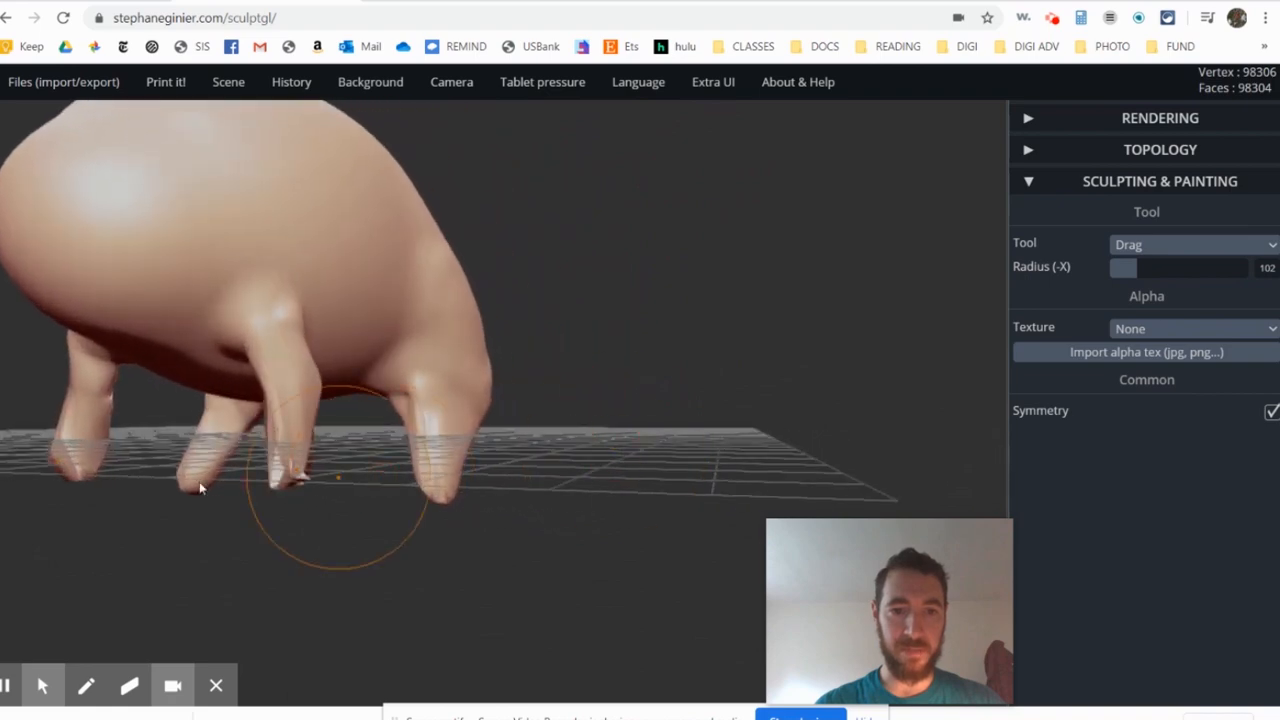
{"action": "scroll", "coordinate": [200, 488], "scroll_direction": "up", "scroll_amount": 2}
{"action": "mouse_move", "coordinate": [278, 483]}
{"action": "left_mouse_down"}
{"action": "mouse_move", "coordinate": [251, 543]}
{"action": "mouse_move", "coordinate": [308, 511]}
{"action": "mouse_move", "coordinate": [125, 481]}
{"action": "left_mouse_up"}
{"action": "left_click_drag", "start_coordinate": [345, 508], "coordinate": [314, 541]}
- Try another Drag stroke on the legs at radius 102, and undo it
{"action": "scroll", "coordinate": [505, 382], "scroll_direction": "down", "scroll_amount": 4}
{"action": "mouse_move", "coordinate": [530, 355]}
{"action": "right_mouse_down"}
{"action": "mouse_move", "coordinate": [502, 412]}
{"action": "mouse_move", "coordinate": [466, 400]}
{"action": "mouse_move", "coordinate": [737, 254]}
{"action": "mouse_move", "coordinate": [344, 225]}
{"action": "mouse_move", "coordinate": [634, 306]}
{"action": "mouse_move", "coordinate": [749, 366]}
{"action": "mouse_move", "coordinate": [820, 277]}
{"action": "mouse_move", "coordinate": [485, 385]}
{"action": "mouse_move", "coordinate": [530, 387]}
{"action": "right_mouse_up"}
{"action": "mouse_move", "coordinate": [451, 389]}
{"action": "left_mouse_down"}
{"action": "mouse_move", "coordinate": [571, 374]}
{"action": "mouse_move", "coordinate": [560, 383]}
{"action": "left_mouse_up"}
{"action": "key", "text": "ctrl+z"}
{"action": "mouse_move", "coordinate": [490, 430]}
{"action": "right_mouse_down"}
{"action": "mouse_move", "coordinate": [557, 433]}
{"action": "mouse_move", "coordinate": [580, 409]}
{"action": "mouse_move", "coordinate": [606, 420]}
{"action": "mouse_move", "coordinate": [569, 357]}
{"action": "mouse_move", "coordinate": [458, 346]}
{"action": "right_mouse_up"}
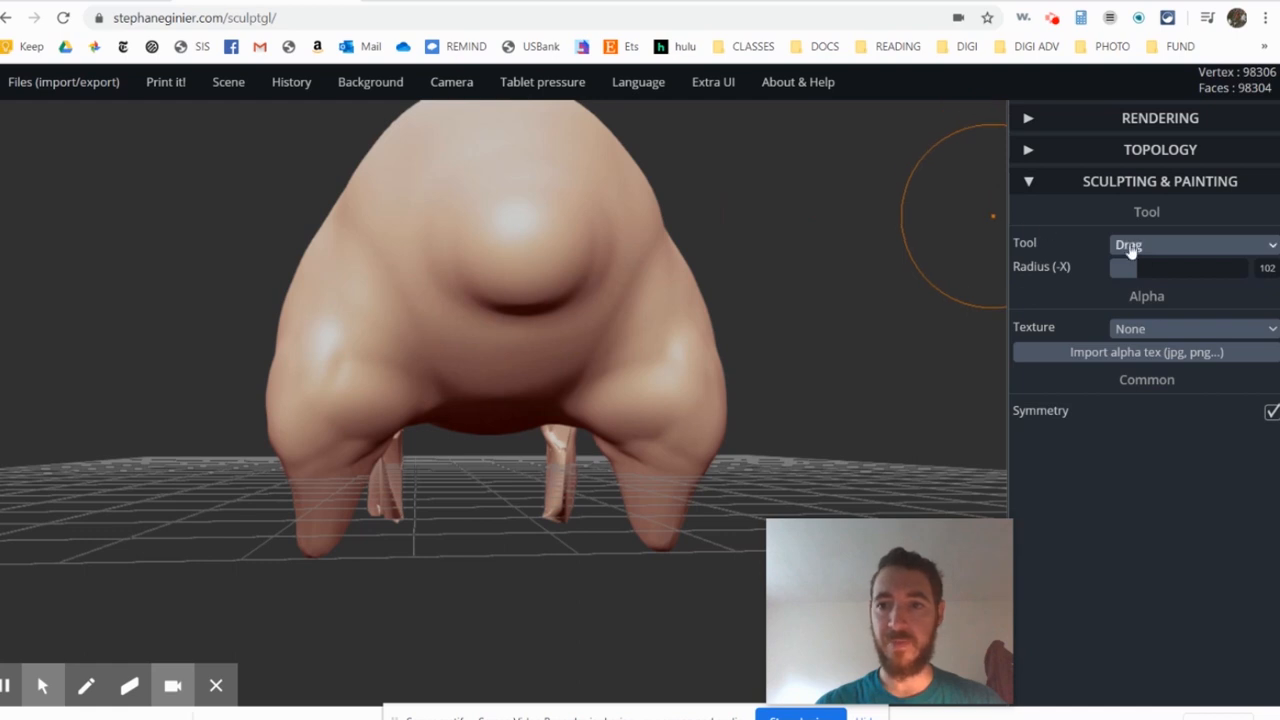
- Narrow the upper hind legs toward the body and adjust their lower ends with Drag at radius 173
{"action": "left_click_drag", "start_coordinate": [377, 436], "coordinate": [392, 444]}
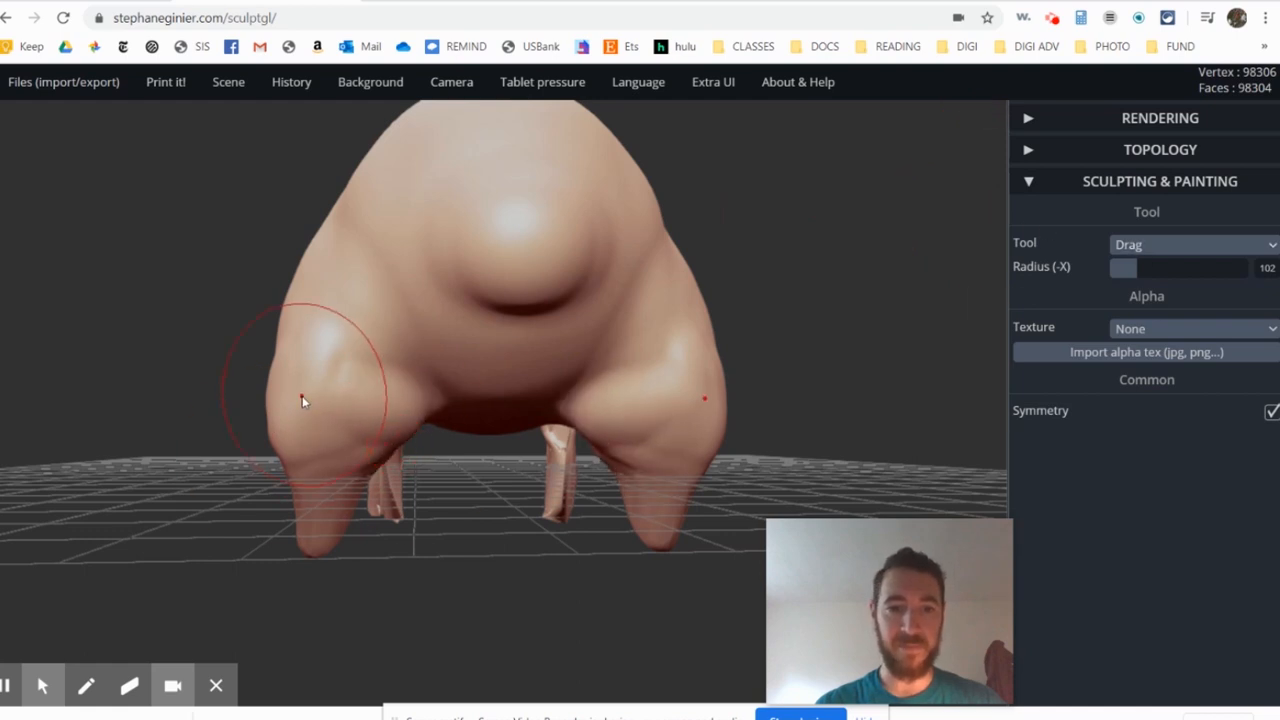
{"action": "left_click_drag", "start_coordinate": [1137, 265], "coordinate": [1157, 266]}
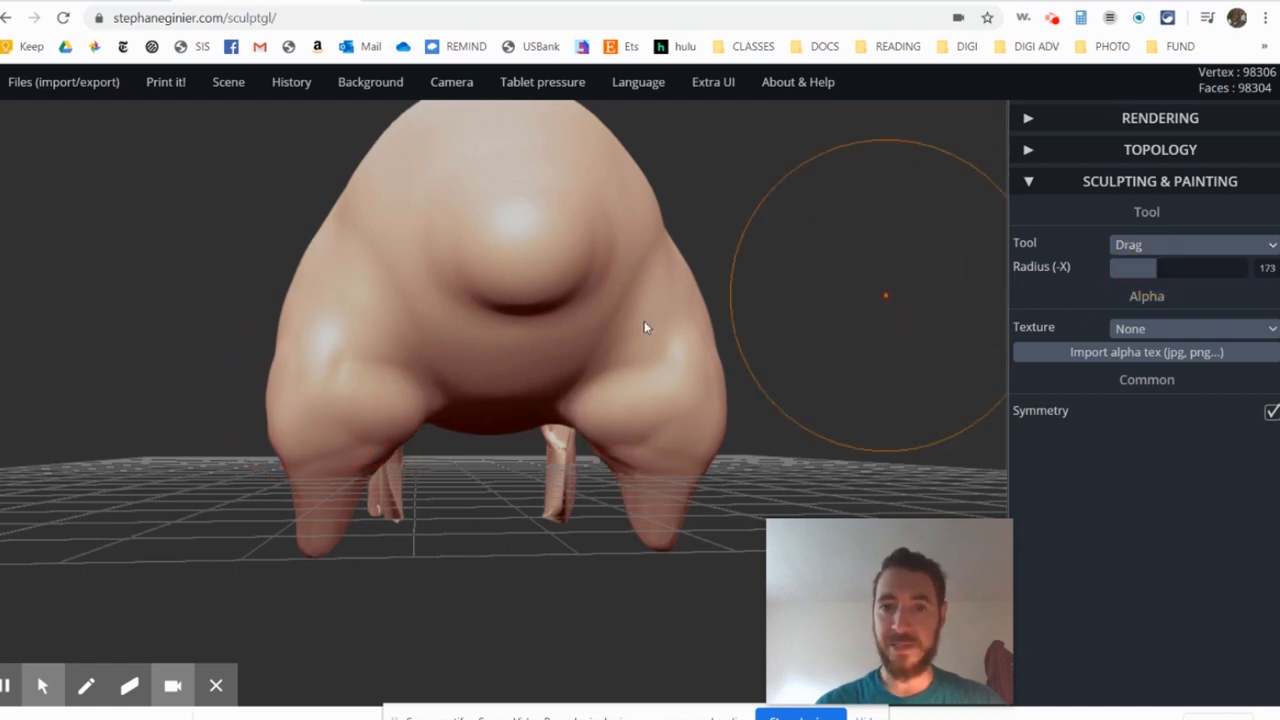
{"action": "right_click_drag", "start_coordinate": [337, 398], "coordinate": [378, 414]}
{"action": "left_click_drag", "start_coordinate": [270, 396], "coordinate": [296, 400]}
{"action": "left_click_drag", "start_coordinate": [265, 294], "coordinate": [286, 292]}
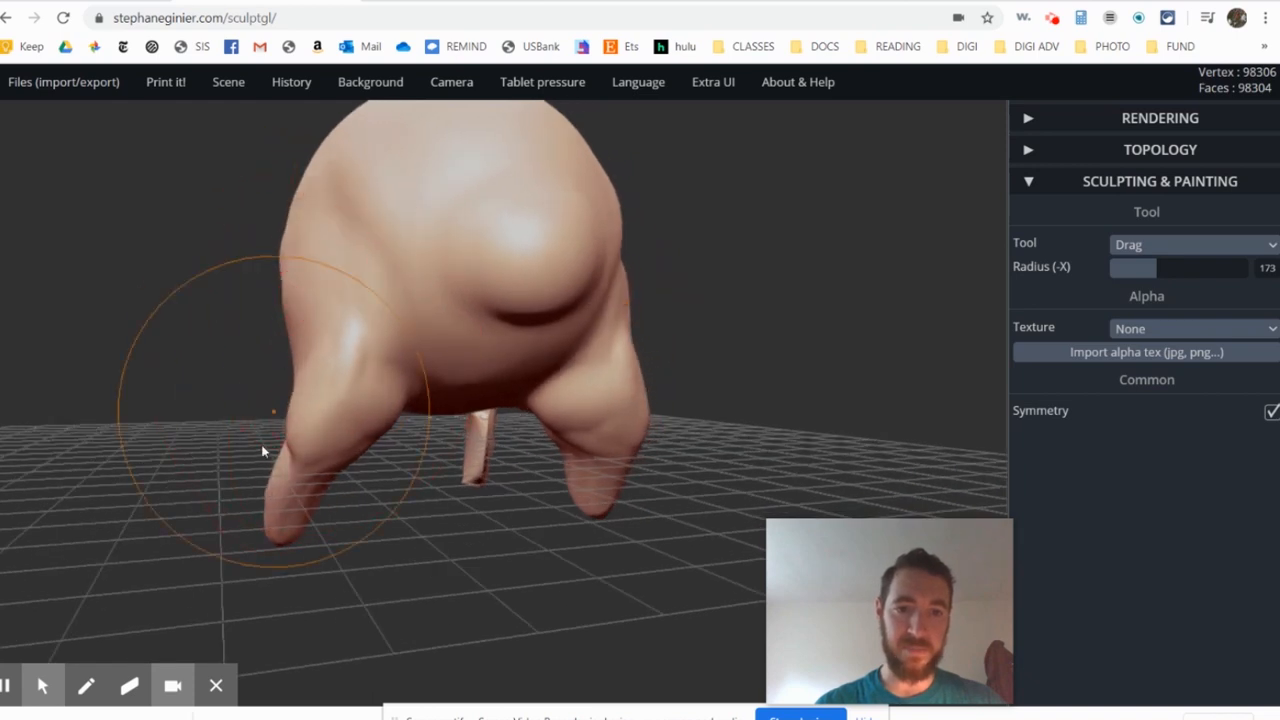
{"action": "left_click_drag", "start_coordinate": [275, 498], "coordinate": [330, 545]}
- Rebuild the mesh with voxel remeshing at resolution 150 to close the torn front legs
{"action": "mouse_move", "coordinate": [330, 545]}
{"action": "right_mouse_down"}
{"action": "mouse_move", "coordinate": [626, 472]}
{"action": "mouse_move", "coordinate": [423, 403]}
{"action": "mouse_move", "coordinate": [470, 445]}
{"action": "mouse_move", "coordinate": [512, 455]}
{"action": "right_mouse_up"}
{"action": "right_click_drag", "start_coordinate": [386, 383], "coordinate": [480, 422]}
{"action": "scroll", "coordinate": [484, 412], "scroll_direction": "up", "scroll_amount": 3}
{"action": "middle_click_drag", "start_coordinate": [484, 411], "coordinate": [698, 291]}
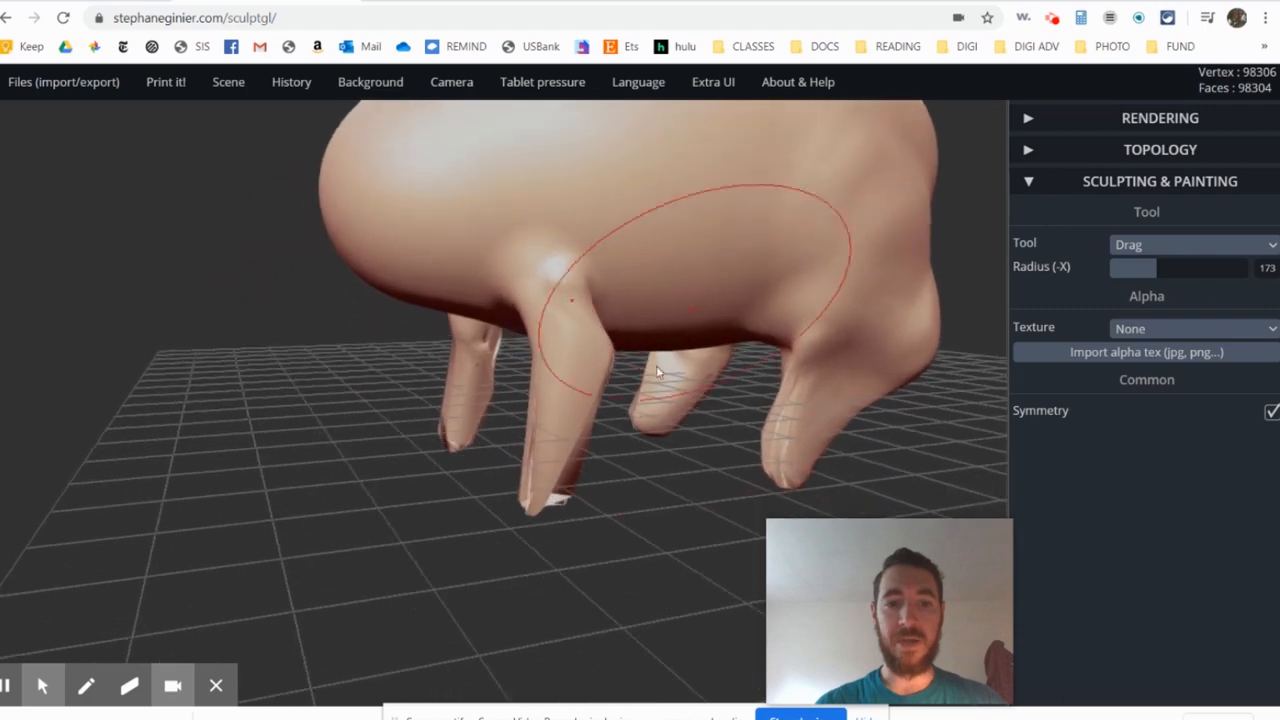
{"action": "scroll", "coordinate": [553, 491], "scroll_direction": "up", "scroll_amount": 5}
{"action": "right_click_drag", "start_coordinate": [553, 496], "coordinate": [513, 449]}
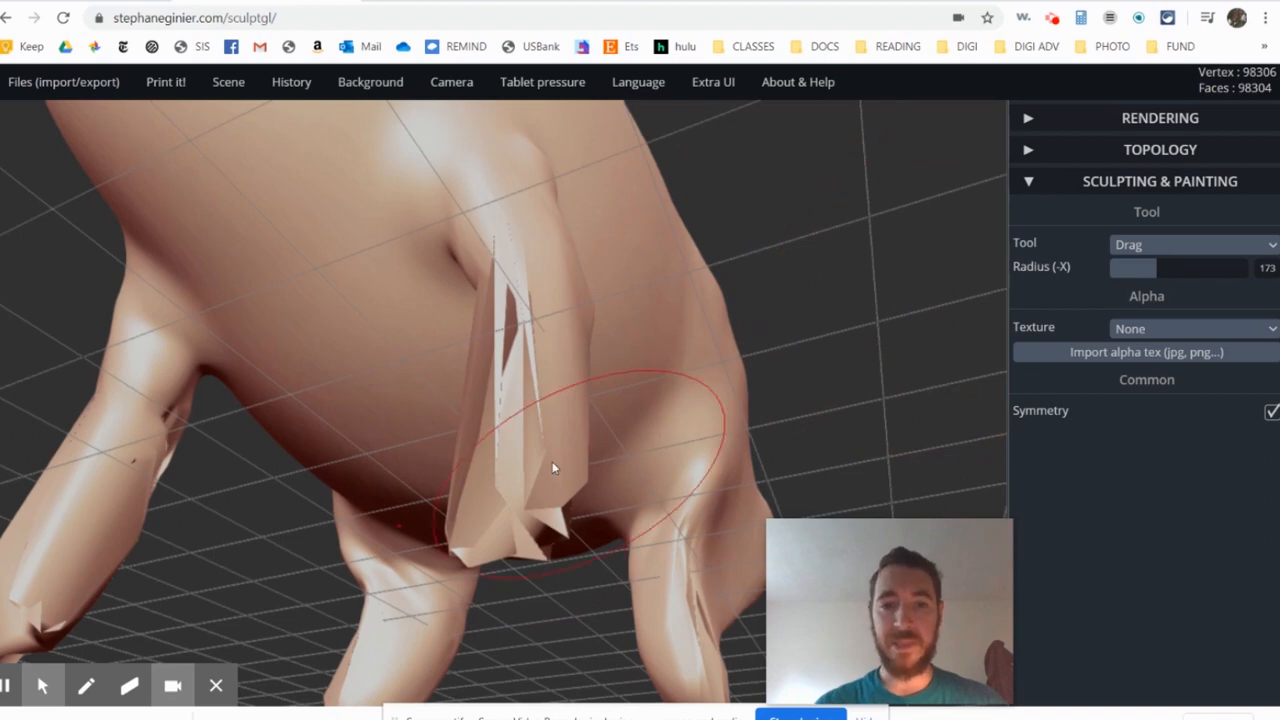
{"action": "left_click", "coordinate": [1032, 186]}
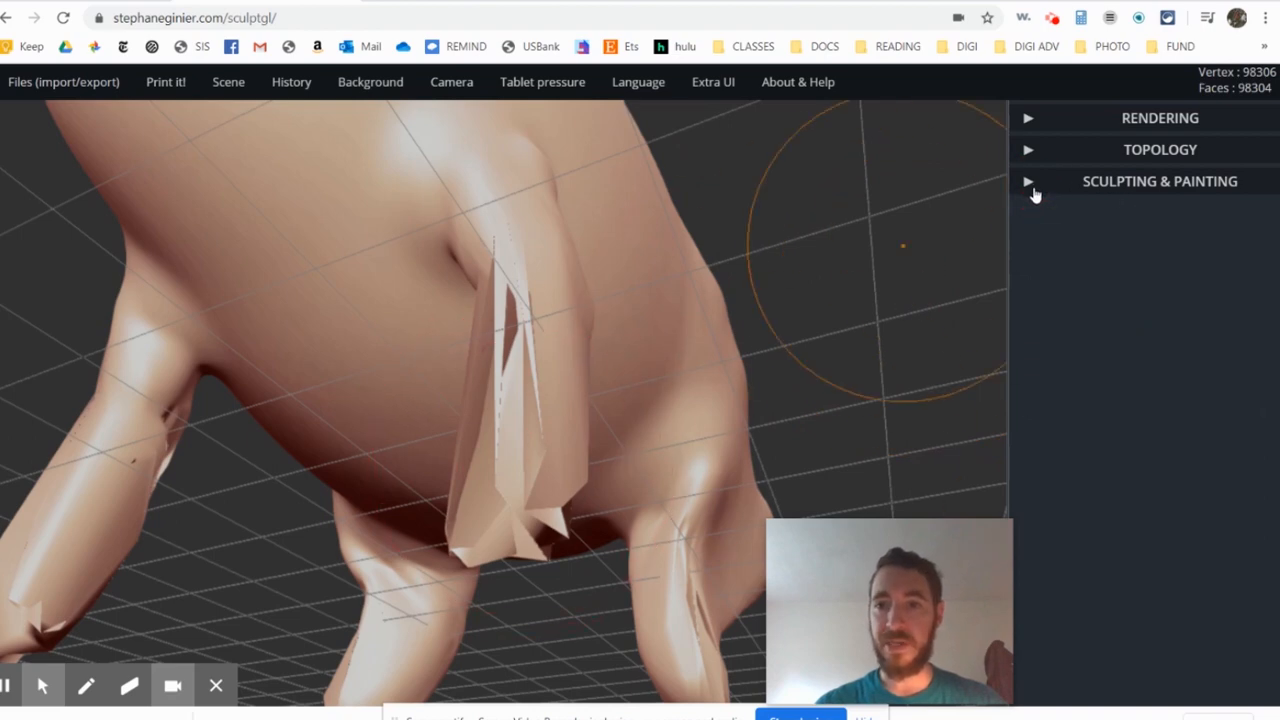
{"action": "left_click", "coordinate": [1034, 188]}
{"action": "left_click", "coordinate": [1034, 189]}
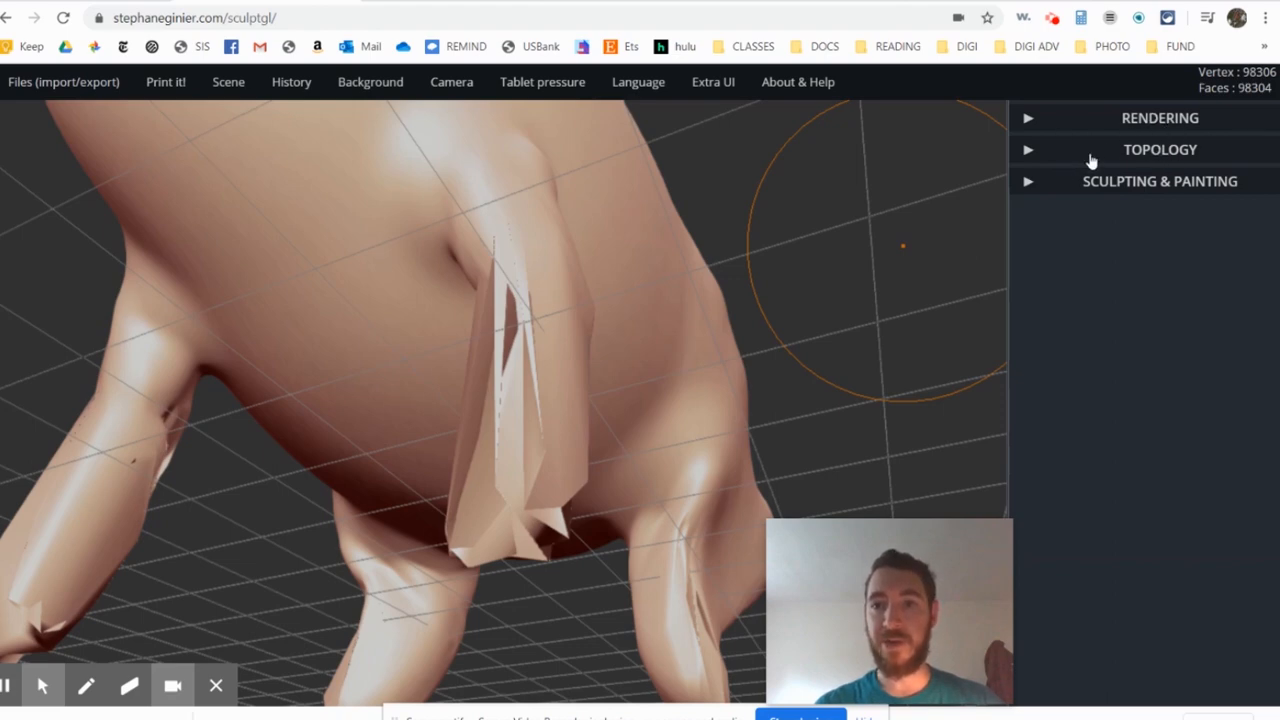
{"action": "left_click", "coordinate": [1030, 151]}
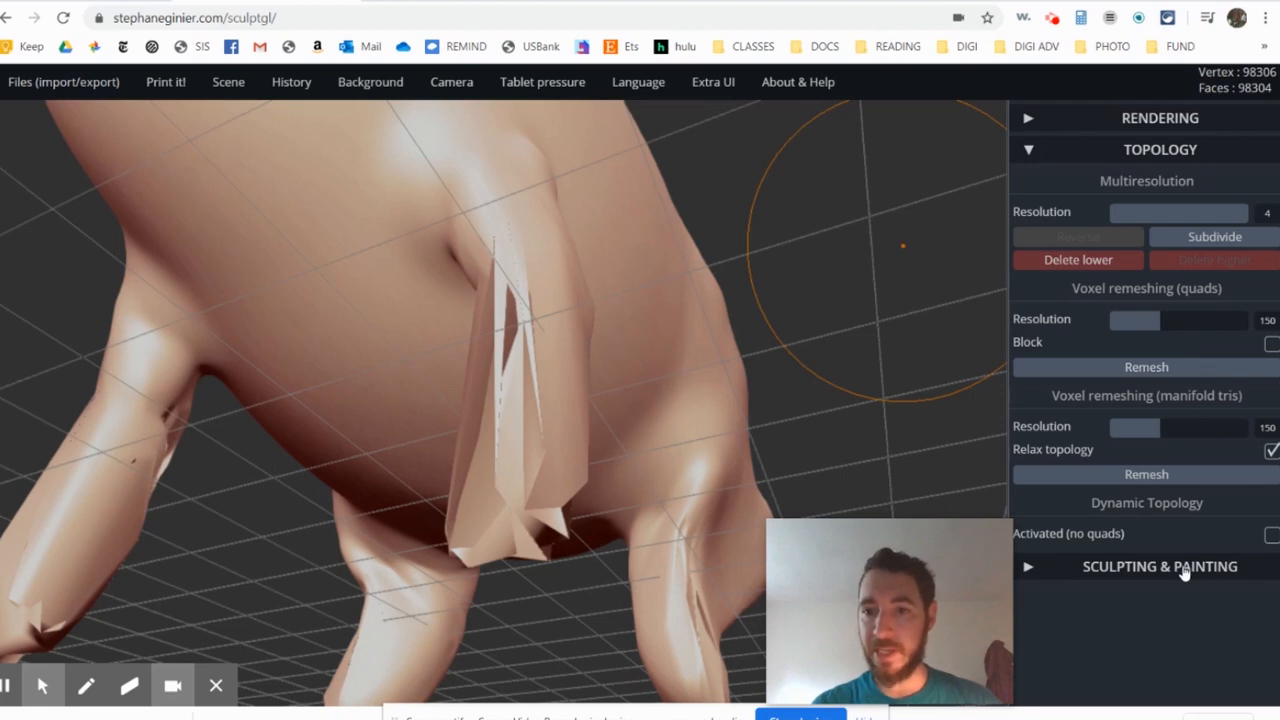
{"action": "left_click", "coordinate": [1146, 368]}
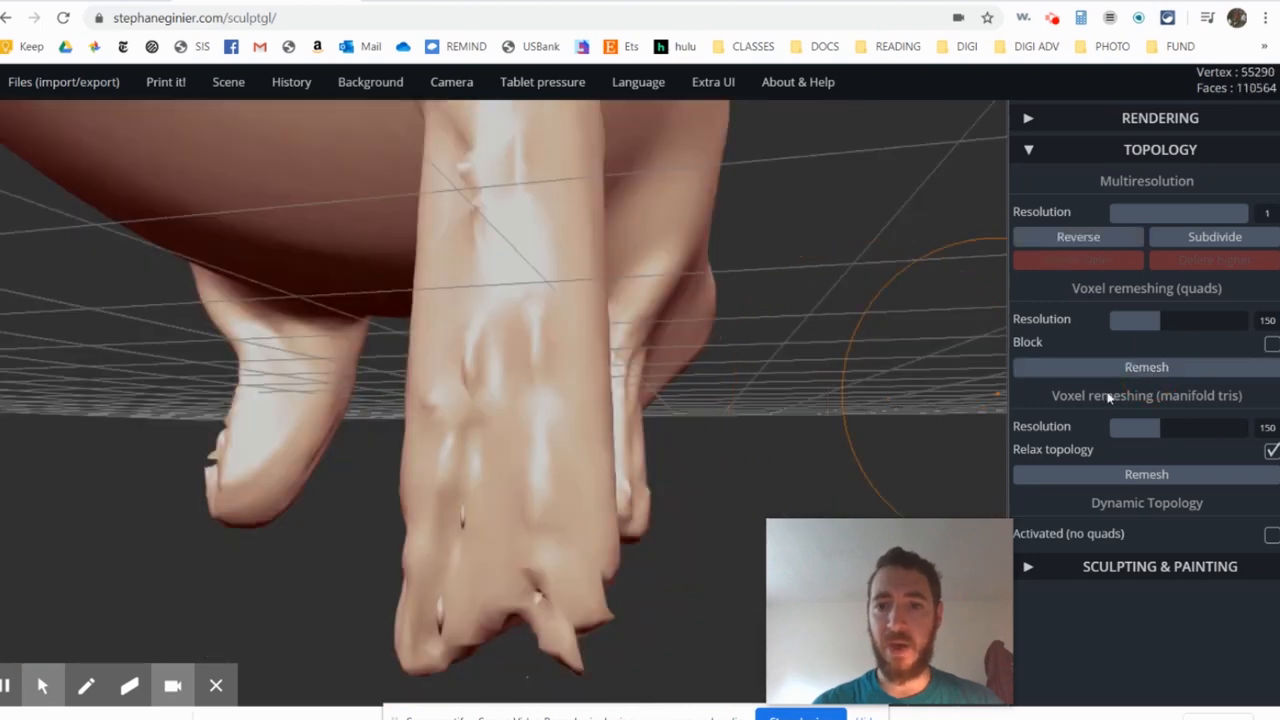
- Smooth the ragged surface and lower end of the remeshed front leg with the Smooth tool
{"action": "left_click", "coordinate": [1029, 152]}
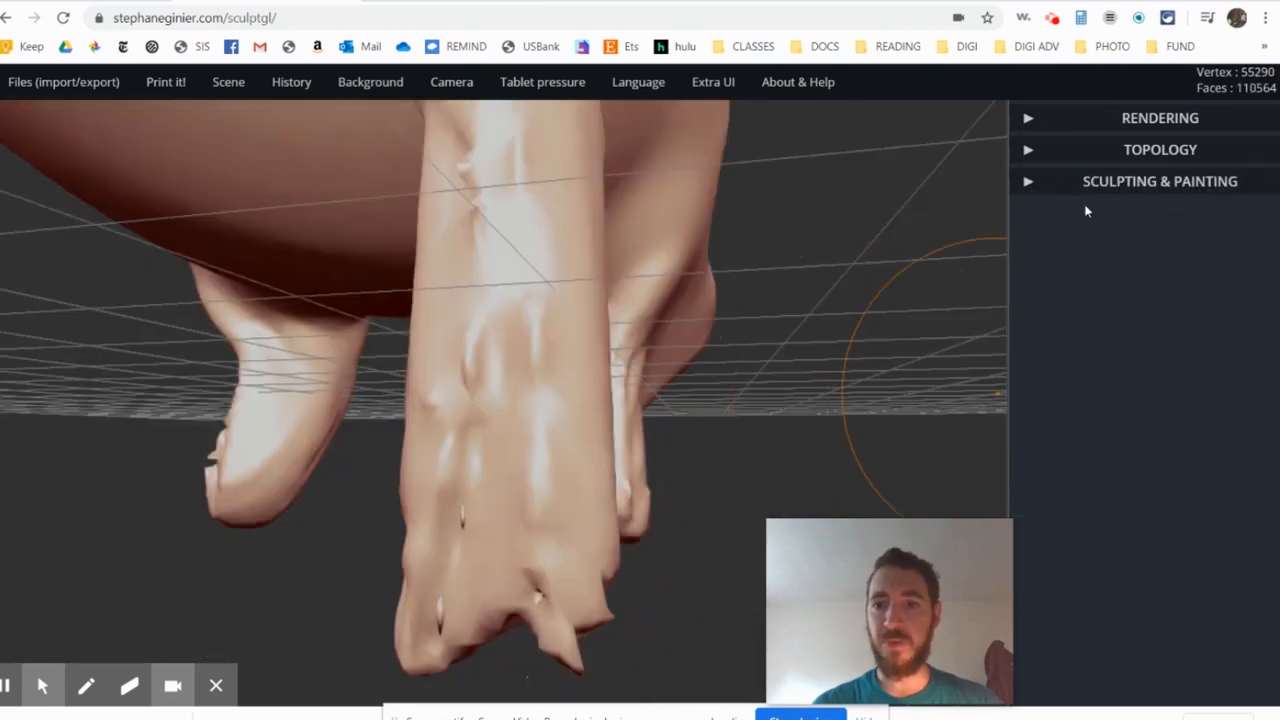
{"action": "left_click", "coordinate": [1029, 184]}
{"action": "left_click", "coordinate": [1146, 244]}
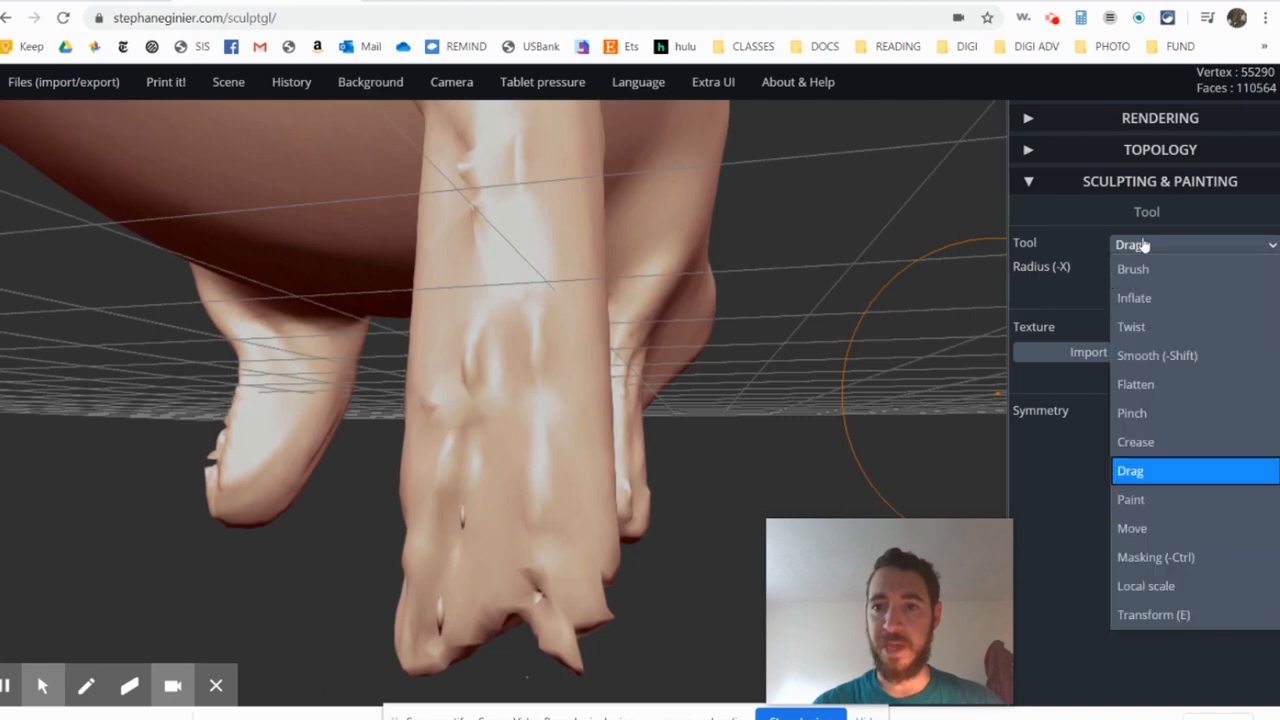
{"action": "left_click", "coordinate": [1143, 351]}
{"action": "mouse_move", "coordinate": [491, 394]}
{"action": "left_mouse_down"}
{"action": "mouse_move", "coordinate": [480, 286]}
{"action": "mouse_move", "coordinate": [483, 597]}
{"action": "left_mouse_up"}
{"action": "left_click_drag", "start_coordinate": [523, 655], "coordinate": [426, 477]}
{"action": "mouse_move", "coordinate": [603, 589]}
{"action": "left_mouse_down"}
{"action": "mouse_move", "coordinate": [586, 574]}
{"action": "mouse_move", "coordinate": [555, 600]}
{"action": "left_mouse_up"}
{"action": "right_click_drag", "start_coordinate": [514, 397], "coordinate": [520, 343]}
{"action": "left_click_drag", "start_coordinate": [520, 343], "coordinate": [473, 243]}
{"action": "right_click_drag", "start_coordinate": [473, 243], "coordinate": [222, 466]}
- Smooth the pinched spot and rough edges near the lower end of the front leg from another angle
{"action": "mouse_move", "coordinate": [845, 323]}
{"action": "left_mouse_down"}
{"action": "mouse_move", "coordinate": [749, 431]}
{"action": "mouse_move", "coordinate": [742, 415]}
{"action": "left_mouse_up"}
{"action": "right_click_drag", "start_coordinate": [708, 480], "coordinate": [752, 416]}
{"action": "mouse_move", "coordinate": [120, 455]}
{"action": "right_mouse_down"}
{"action": "mouse_move", "coordinate": [326, 362]}
{"action": "mouse_move", "coordinate": [295, 380]}
{"action": "mouse_move", "coordinate": [491, 334]}
{"action": "mouse_move", "coordinate": [214, 451]}
{"action": "right_mouse_up"}
{"action": "left_click_drag", "start_coordinate": [280, 375], "coordinate": [271, 395]}
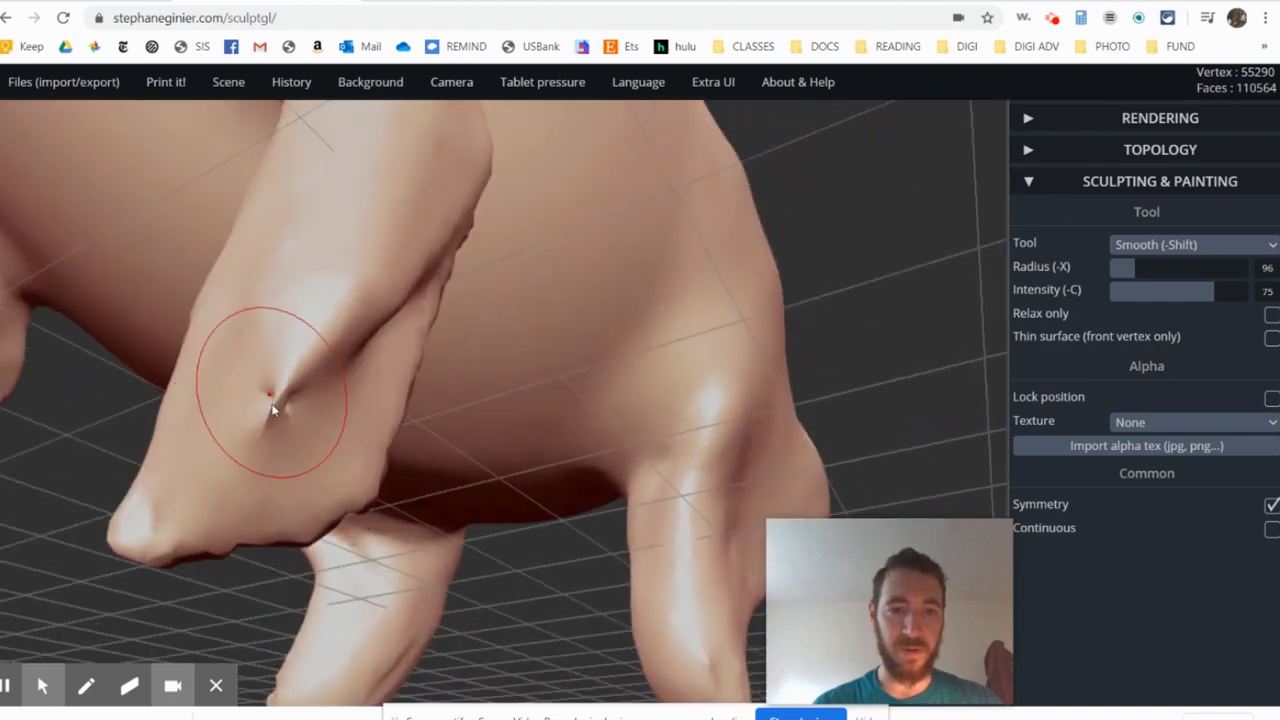
{"action": "right_click_drag", "start_coordinate": [271, 403], "coordinate": [222, 452]}
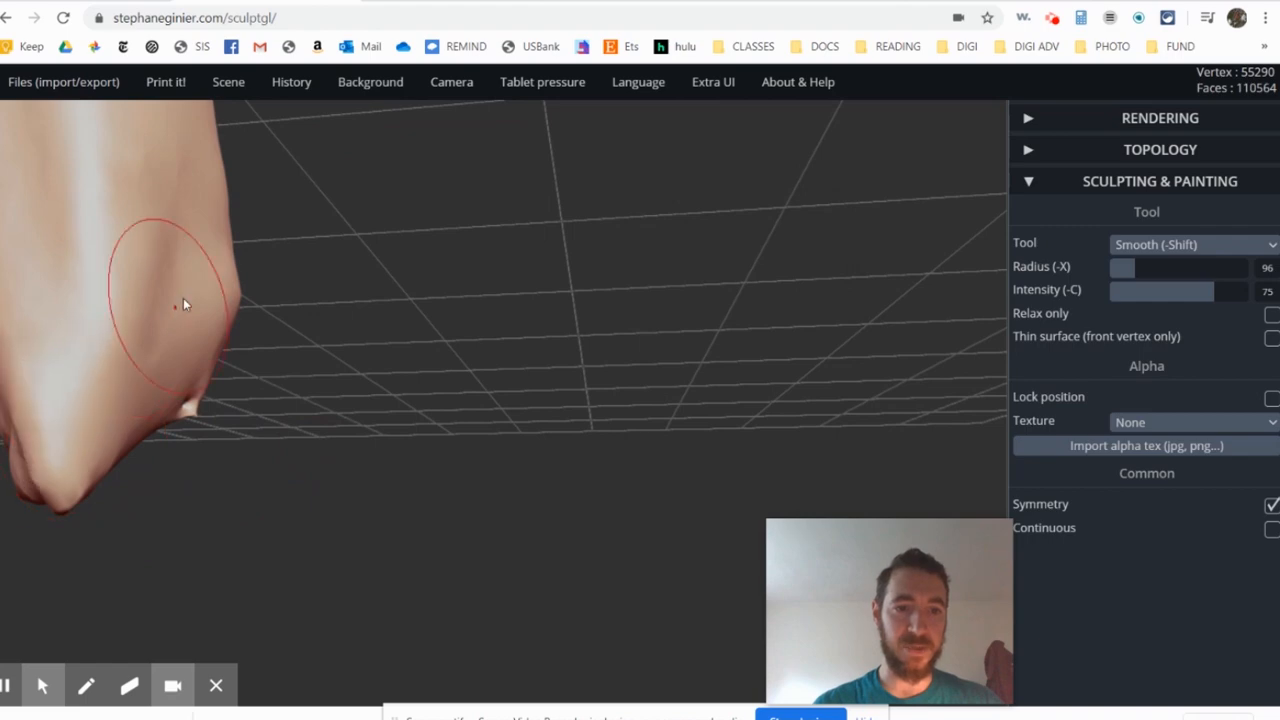
- Smooth the bumps along the opposite side of the front leg down to its foot
{"action": "mouse_move", "coordinate": [182, 289]}
{"action": "right_mouse_down"}
{"action": "mouse_move", "coordinate": [543, 362]}
{"action": "mouse_move", "coordinate": [583, 520]}
{"action": "mouse_move", "coordinate": [601, 516]}
{"action": "right_mouse_up"}
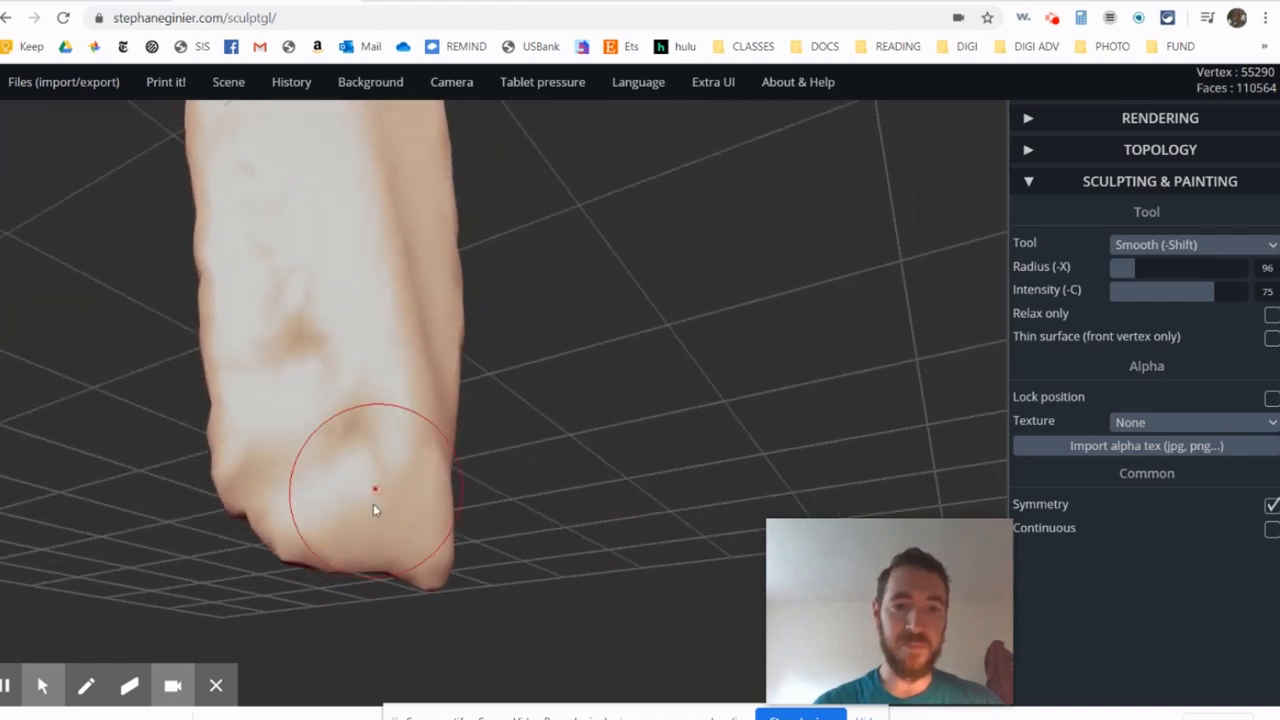
{"action": "mouse_move", "coordinate": [373, 503]}
{"action": "left_mouse_down"}
{"action": "mouse_move", "coordinate": [415, 526]}
{"action": "mouse_move", "coordinate": [402, 540]}
{"action": "left_mouse_up"}
{"action": "right_click_drag", "start_coordinate": [402, 540], "coordinate": [372, 357]}
{"action": "mouse_move", "coordinate": [384, 527]}
{"action": "left_mouse_down"}
{"action": "mouse_move", "coordinate": [411, 551]}
{"action": "mouse_move", "coordinate": [386, 563]}
{"action": "mouse_move", "coordinate": [300, 553]}
{"action": "left_mouse_up"}
{"action": "mouse_move", "coordinate": [326, 445]}
{"action": "right_mouse_down"}
{"action": "mouse_move", "coordinate": [466, 551]}
{"action": "mouse_move", "coordinate": [516, 541]}
{"action": "right_mouse_up"}
{"action": "mouse_move", "coordinate": [323, 314]}
{"action": "left_mouse_down"}
{"action": "mouse_move", "coordinate": [320, 243]}
{"action": "mouse_move", "coordinate": [251, 514]}
{"action": "mouse_move", "coordinate": [306, 451]}
{"action": "left_mouse_up"}
{"action": "mouse_move", "coordinate": [306, 451]}
{"action": "right_mouse_down"}
{"action": "mouse_move", "coordinate": [539, 440]}
{"action": "mouse_move", "coordinate": [766, 206]}
{"action": "mouse_move", "coordinate": [30, 365]}
{"action": "right_mouse_up"}
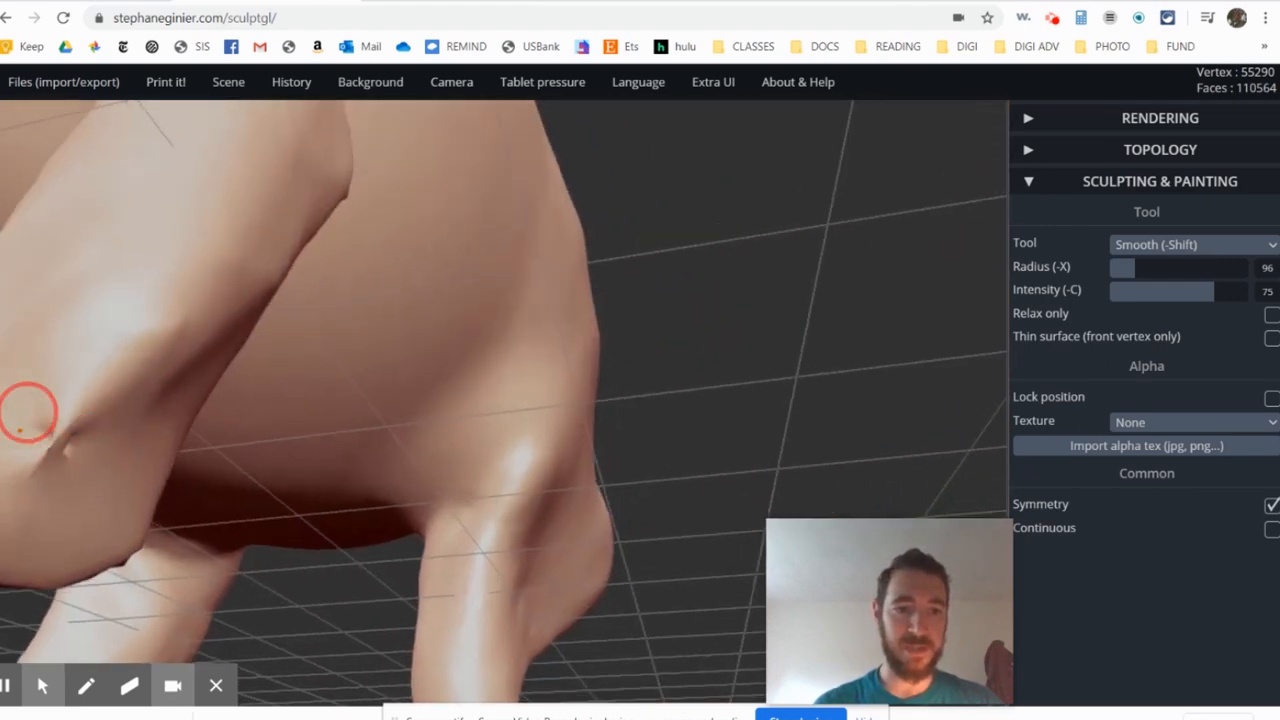
- Remesh the model as manifold triangles at resolution 150 with relaxed topology, and smooth the remaining pinch on the front leg
{"action": "mouse_move", "coordinate": [26, 409]}
{"action": "right_mouse_down"}
{"action": "mouse_move", "coordinate": [440, 375]}
{"action": "mouse_move", "coordinate": [362, 461]}
{"action": "mouse_move", "coordinate": [314, 443]}
{"action": "mouse_move", "coordinate": [551, 440]}
{"action": "mouse_move", "coordinate": [357, 373]}
{"action": "mouse_move", "coordinate": [326, 429]}
{"action": "right_mouse_up"}
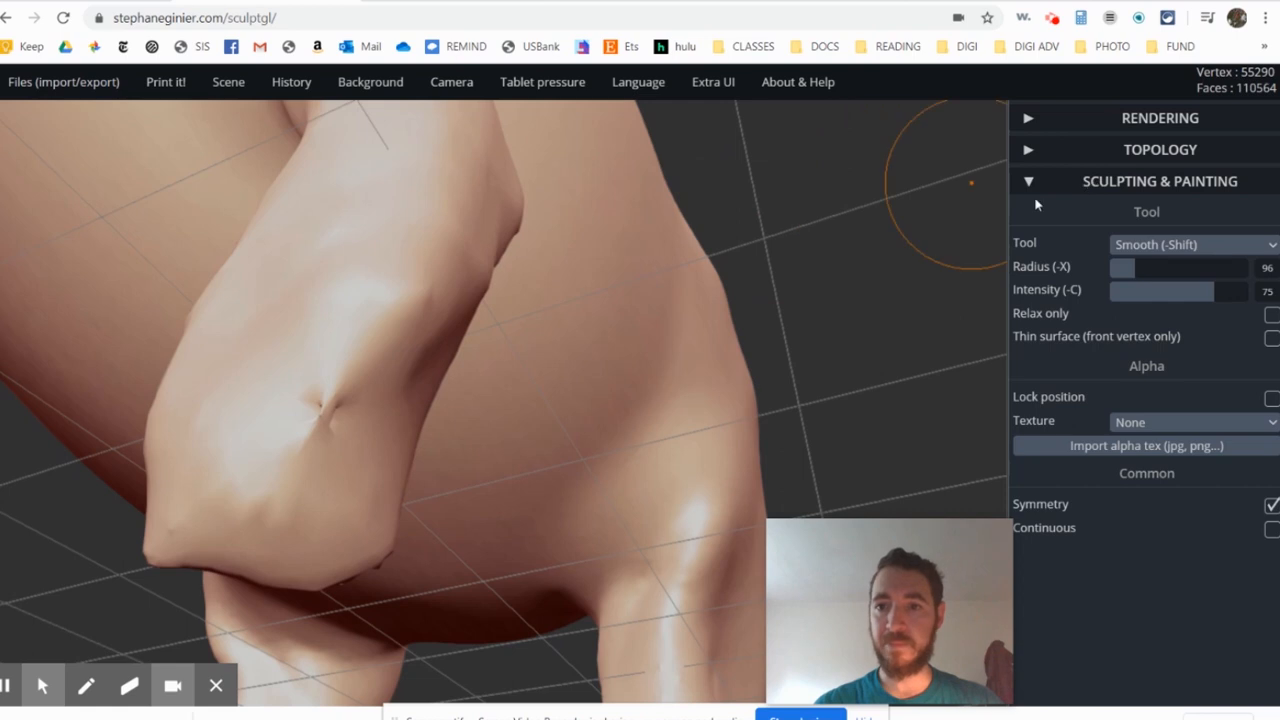
{"action": "left_click", "coordinate": [1034, 150]}
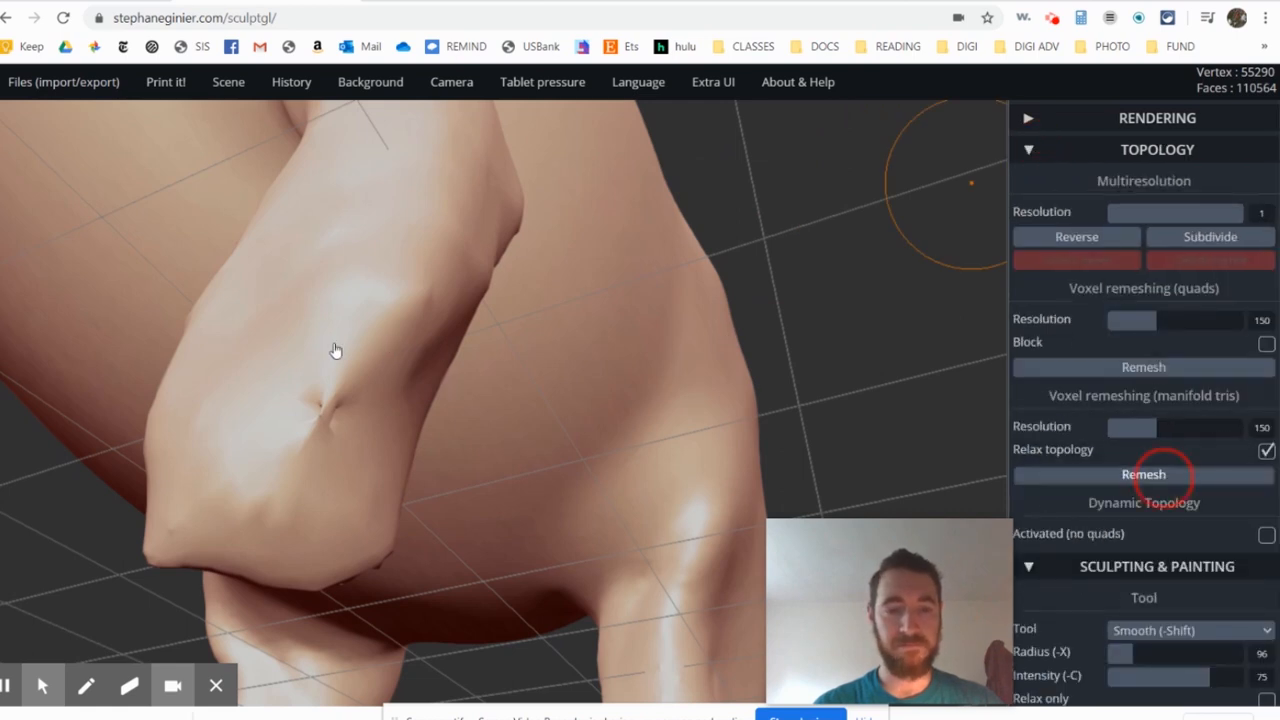
{"action": "right_click_drag", "start_coordinate": [291, 374], "coordinate": [349, 323]}
{"action": "mouse_move", "coordinate": [482, 280]}
{"action": "right_mouse_down"}
{"action": "mouse_move", "coordinate": [412, 338]}
{"action": "mouse_move", "coordinate": [660, 377]}
{"action": "mouse_move", "coordinate": [591, 366]}
{"action": "right_mouse_up"}
{"action": "scroll", "coordinate": [640, 304], "scroll_direction": "down", "scroll_amount": 4}
{"action": "mouse_move", "coordinate": [649, 297]}
{"action": "right_mouse_down"}
{"action": "mouse_move", "coordinate": [466, 349]}
{"action": "mouse_move", "coordinate": [672, 362]}
{"action": "mouse_move", "coordinate": [774, 342]}
{"action": "mouse_move", "coordinate": [751, 334]}
{"action": "right_mouse_up"}
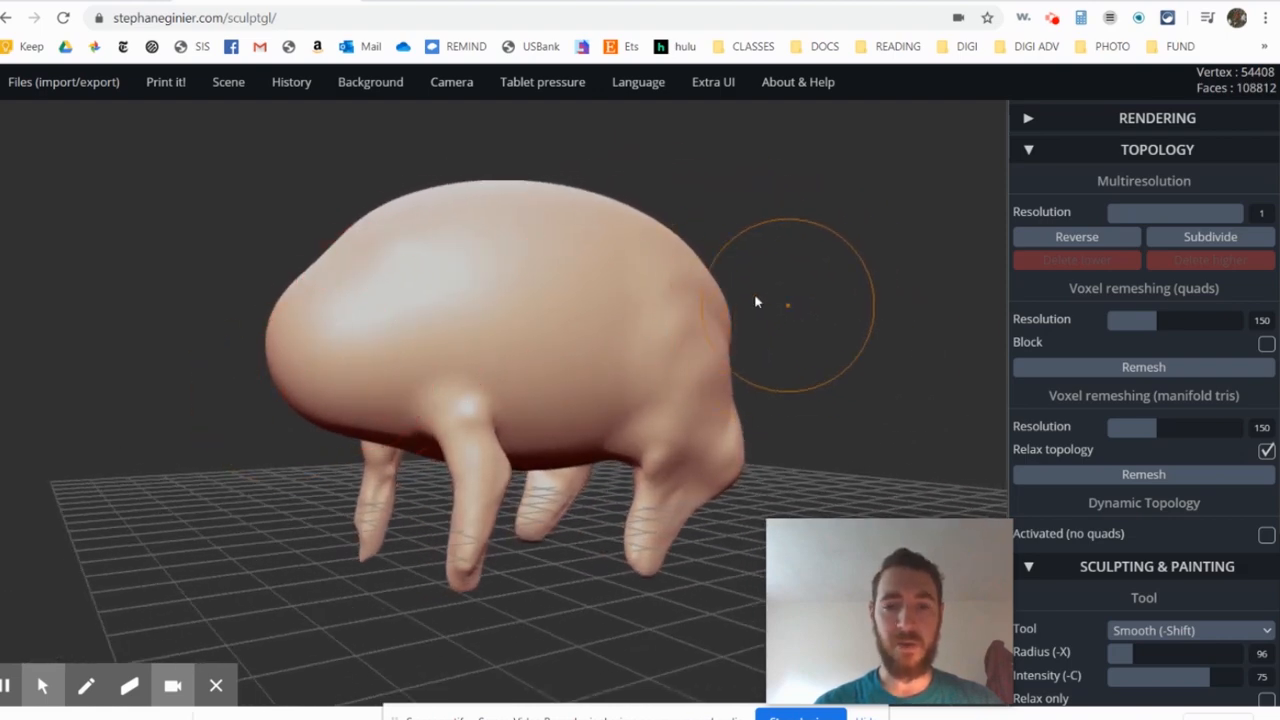
{"action": "scroll", "coordinate": [308, 366], "scroll_direction": "up", "scroll_amount": 3}
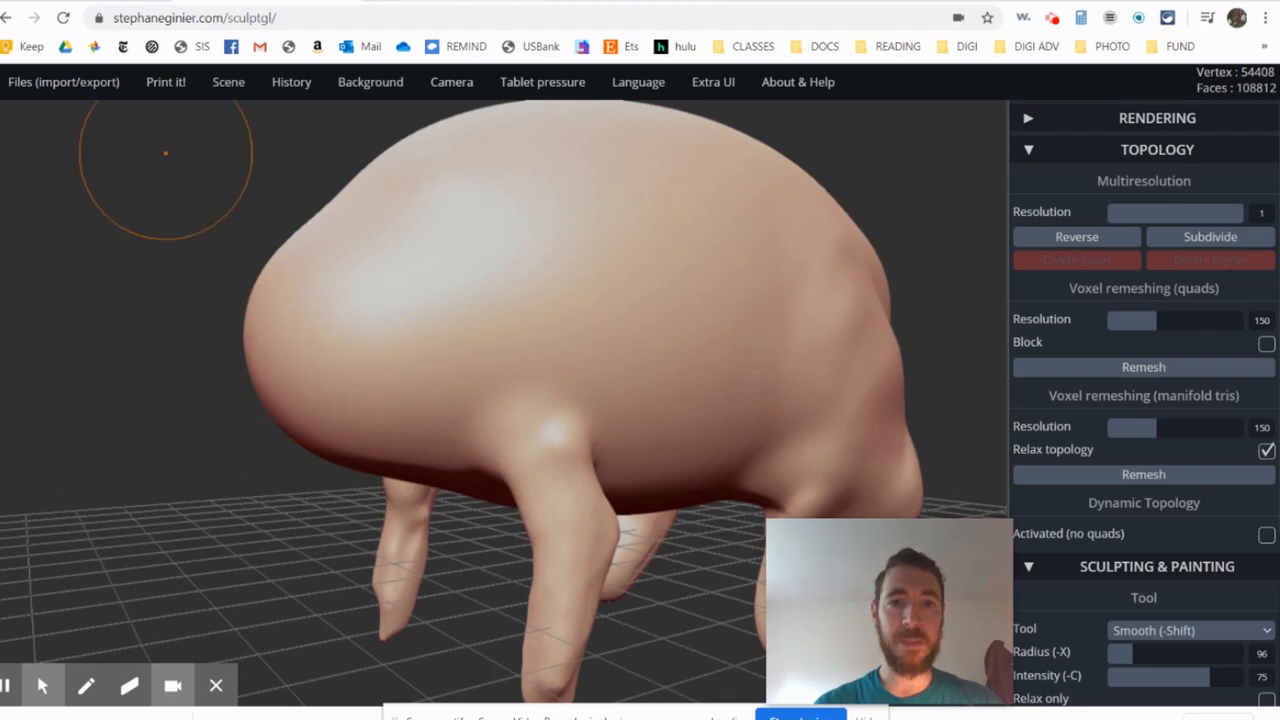
- Check the head shape in the aardvark illustration, and switch the sculpting tool to Drag
{"action": "left_click", "coordinate": [210, 2]}
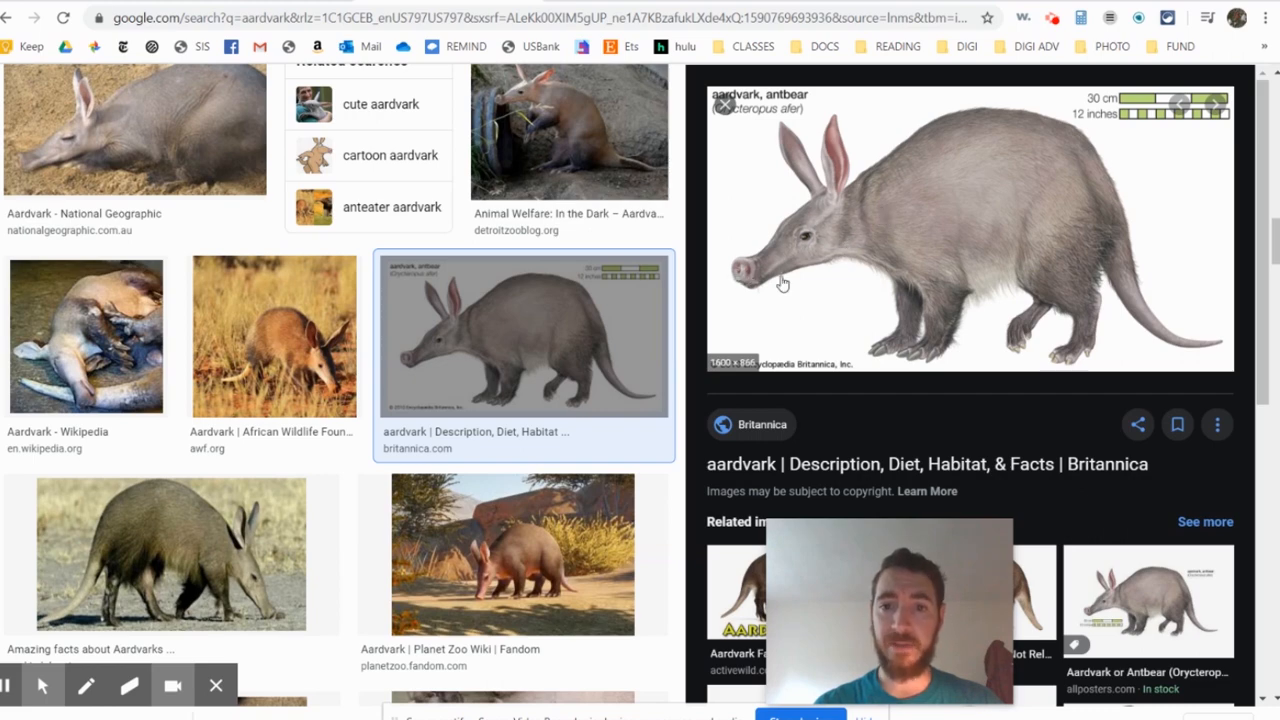
{"action": "left_click", "coordinate": [405, 2]}
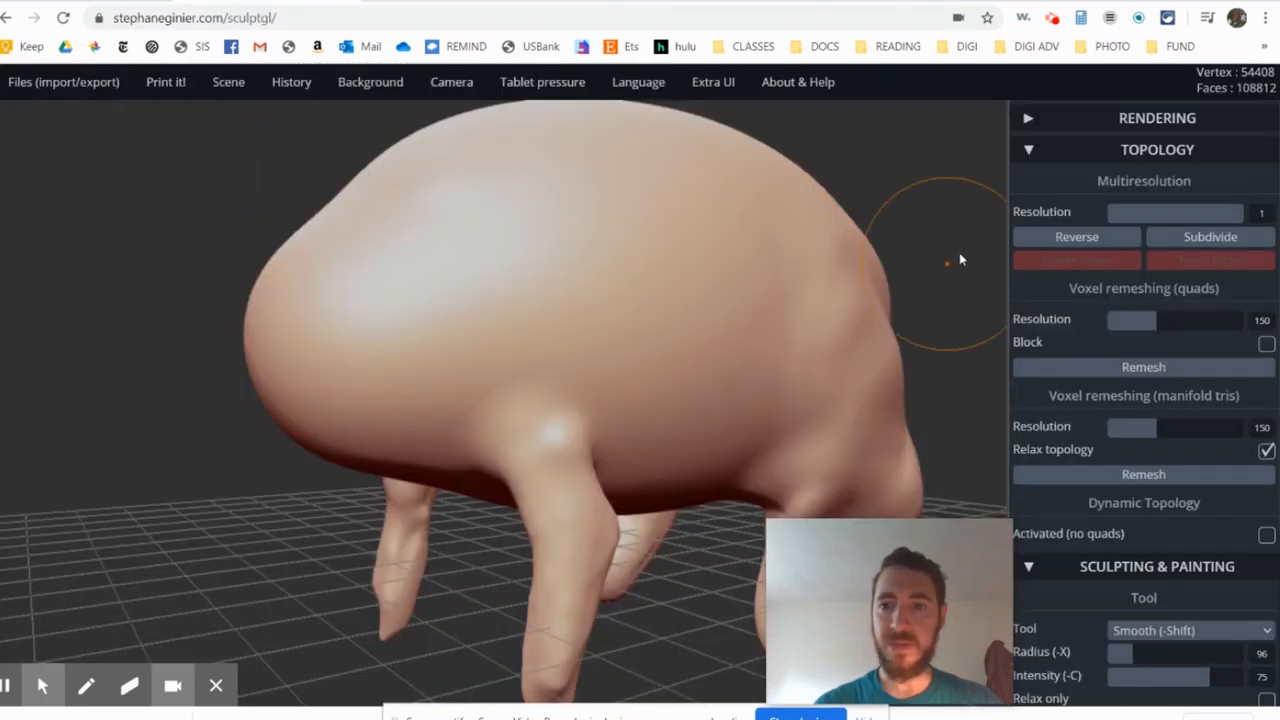
{"action": "left_click", "coordinate": [1030, 151]}
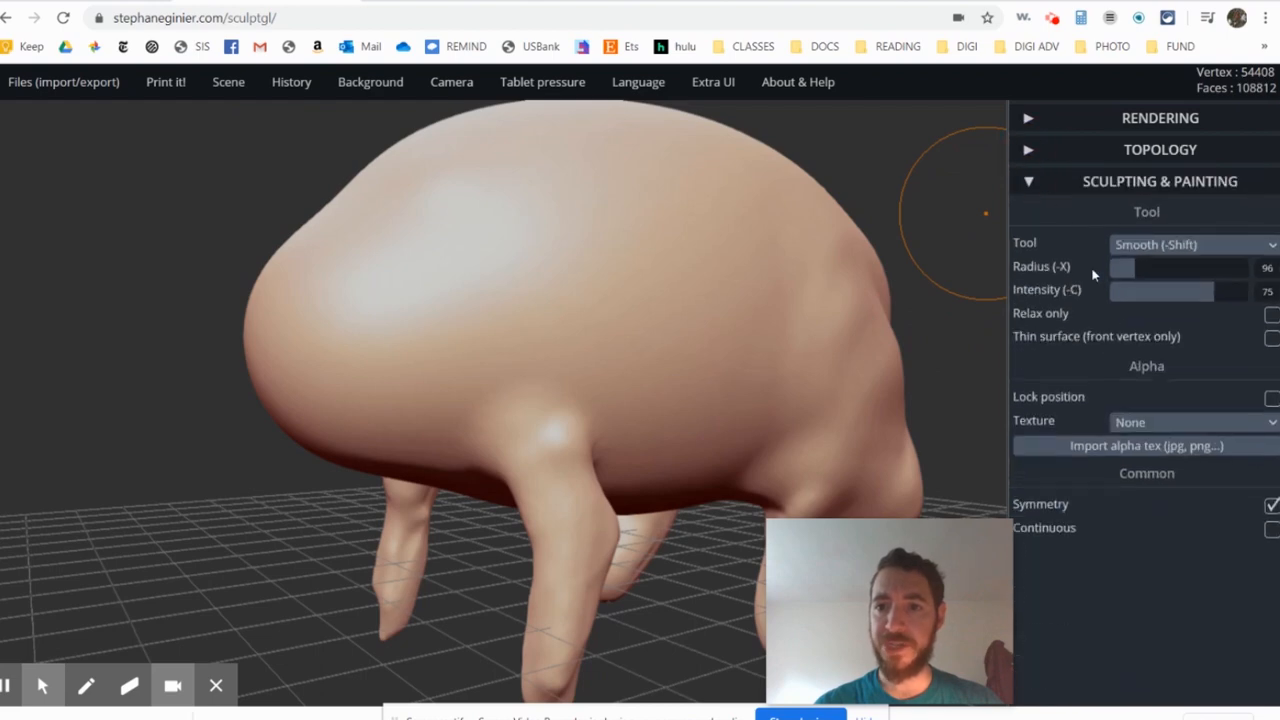
{"action": "left_click", "coordinate": [1138, 245]}
{"action": "left_click", "coordinate": [1160, 471]}
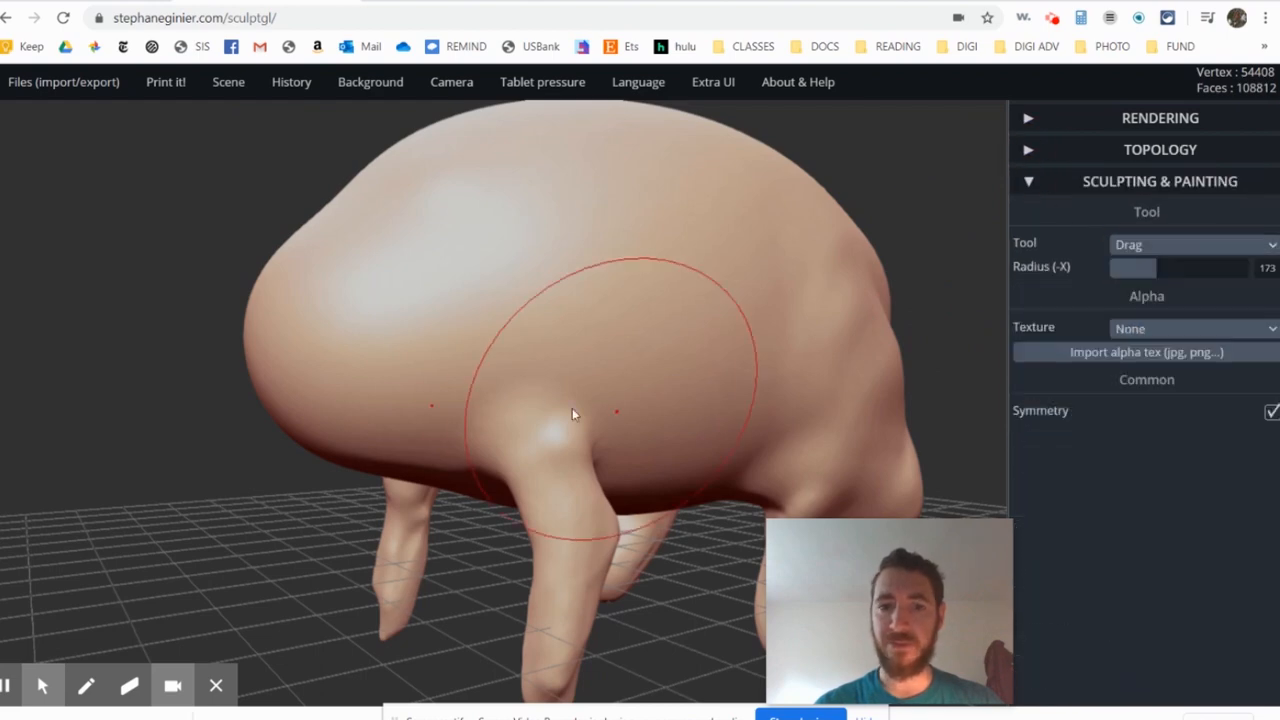
{"action": "scroll", "coordinate": [300, 362], "scroll_direction": "up", "scroll_amount": 3}
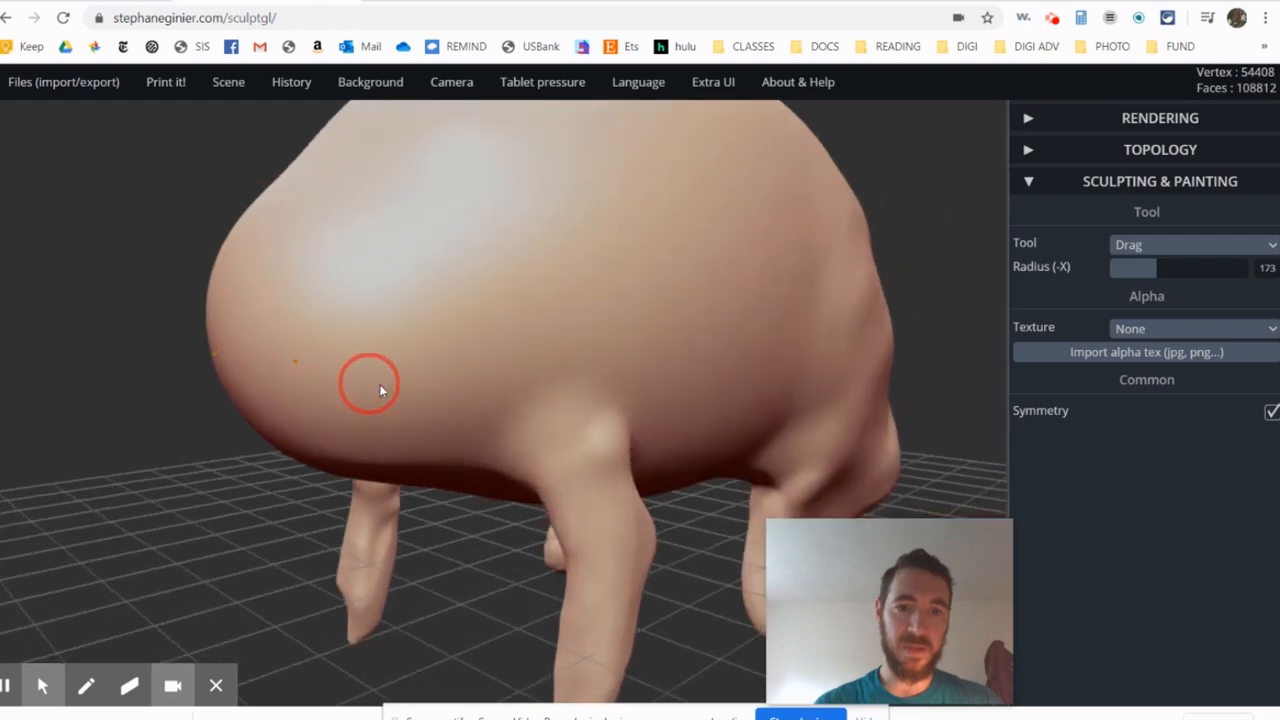
- Try to pull the front of the body down with a smaller Drag radius, and undo the stroke
{"action": "right_click_drag", "start_coordinate": [379, 385], "coordinate": [396, 391]}
{"action": "left_click_drag", "start_coordinate": [1151, 268], "coordinate": [1122, 270]}
{"action": "left_click_drag", "start_coordinate": [243, 338], "coordinate": [210, 434]}
{"action": "key", "text": "ctrl+z"}
- Pull the front end of the body forward and down into a long snout with Drag at radius 166
{"action": "left_click_drag", "start_coordinate": [1137, 266], "coordinate": [1156, 269]}
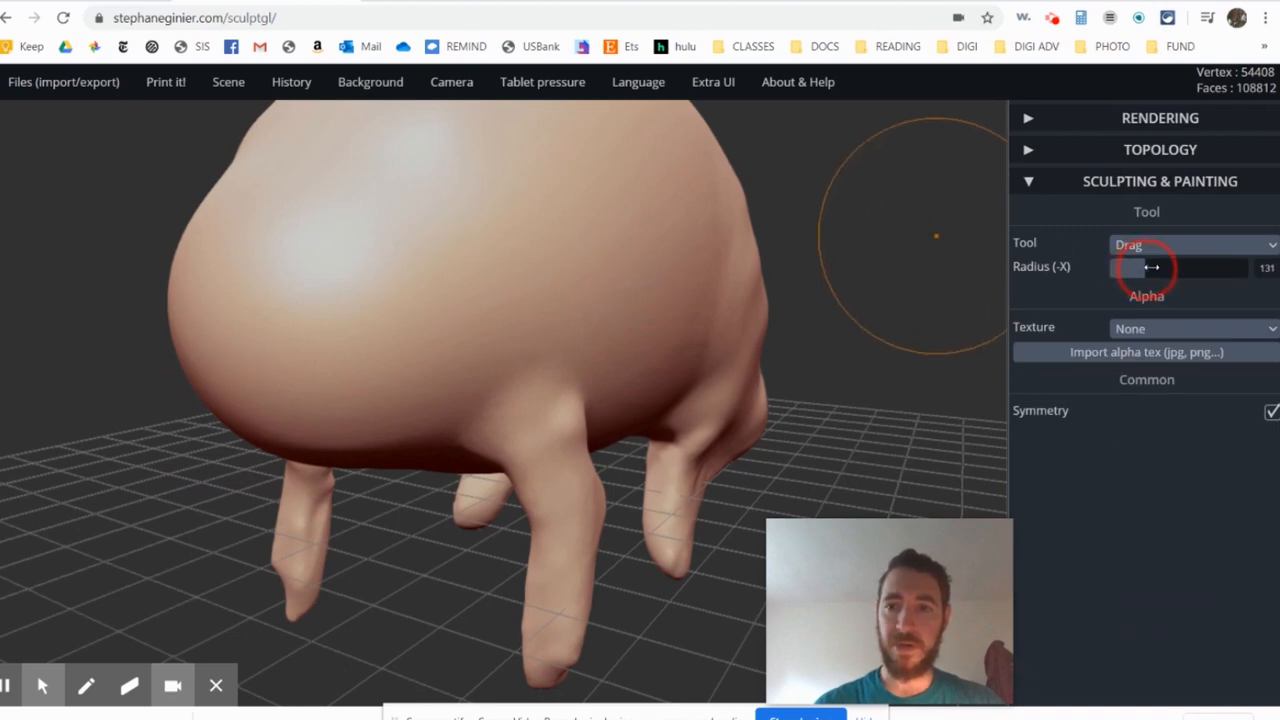
{"action": "left_click_drag", "start_coordinate": [273, 386], "coordinate": [190, 476]}
{"action": "left_click_drag", "start_coordinate": [112, 402], "coordinate": [193, 394]}
{"action": "left_click_drag", "start_coordinate": [284, 330], "coordinate": [160, 489]}
{"action": "scroll", "coordinate": [340, 412], "scroll_direction": "down", "scroll_amount": 3}
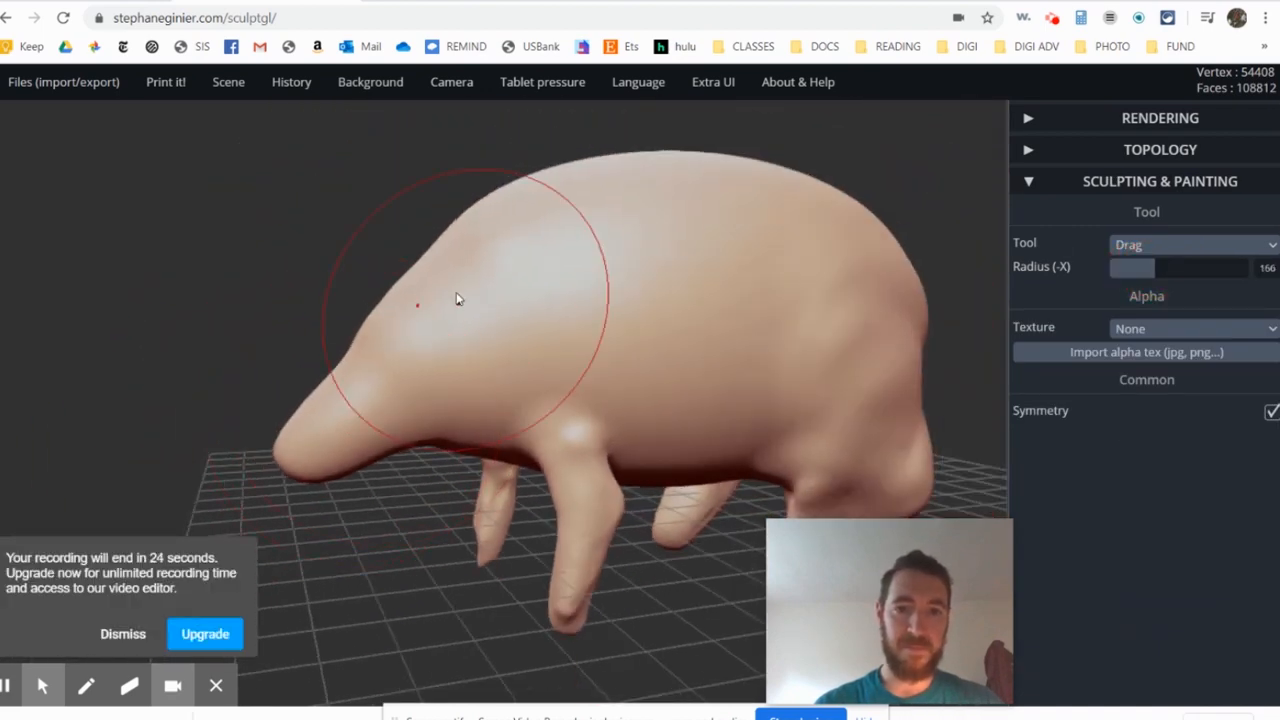
- Reshape the neck and forehead line above the snout with Drag, undoing the first stroke
{"action": "left_click_drag", "start_coordinate": [425, 256], "coordinate": [461, 271]}
{"action": "key", "text": "ctrl+z"}
{"action": "left_click_drag", "start_coordinate": [511, 199], "coordinate": [517, 236]}
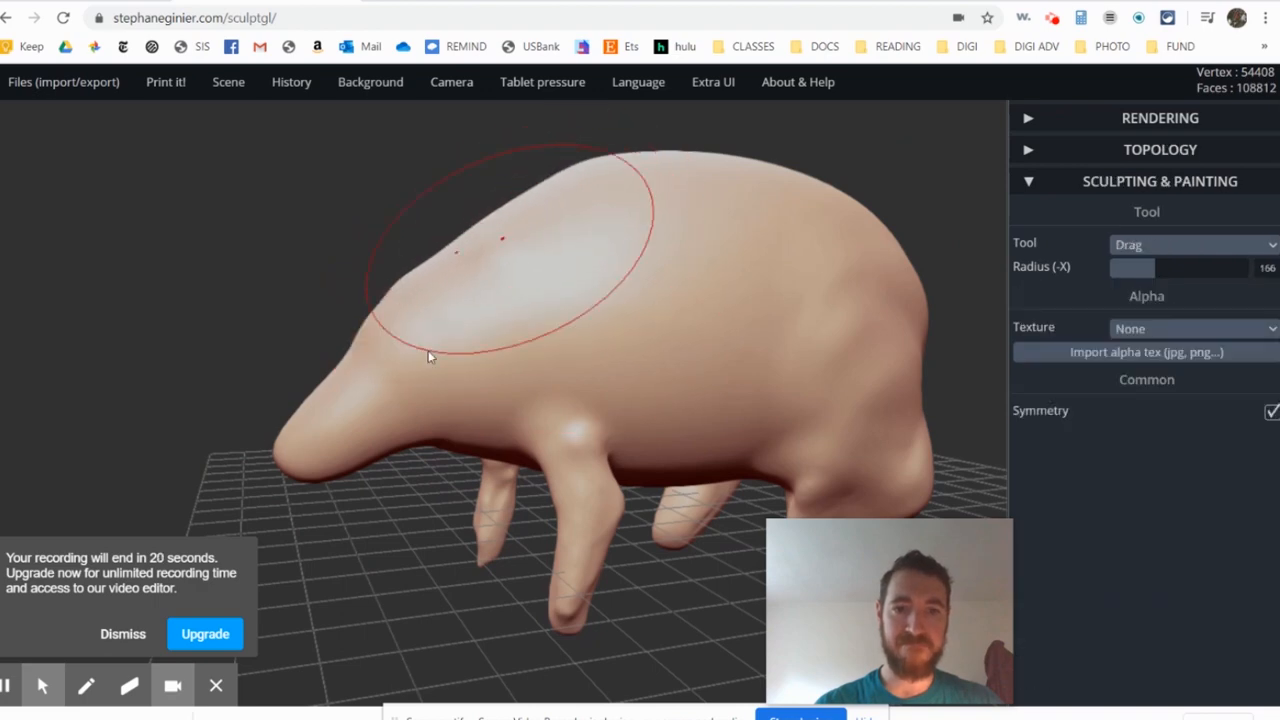
{"action": "scroll", "coordinate": [402, 447], "scroll_direction": "up", "scroll_amount": 3}
{"action": "middle_click_drag", "start_coordinate": [480, 406], "coordinate": [636, 345]}
{"action": "left_click_drag", "start_coordinate": [635, 345], "coordinate": [655, 345]}
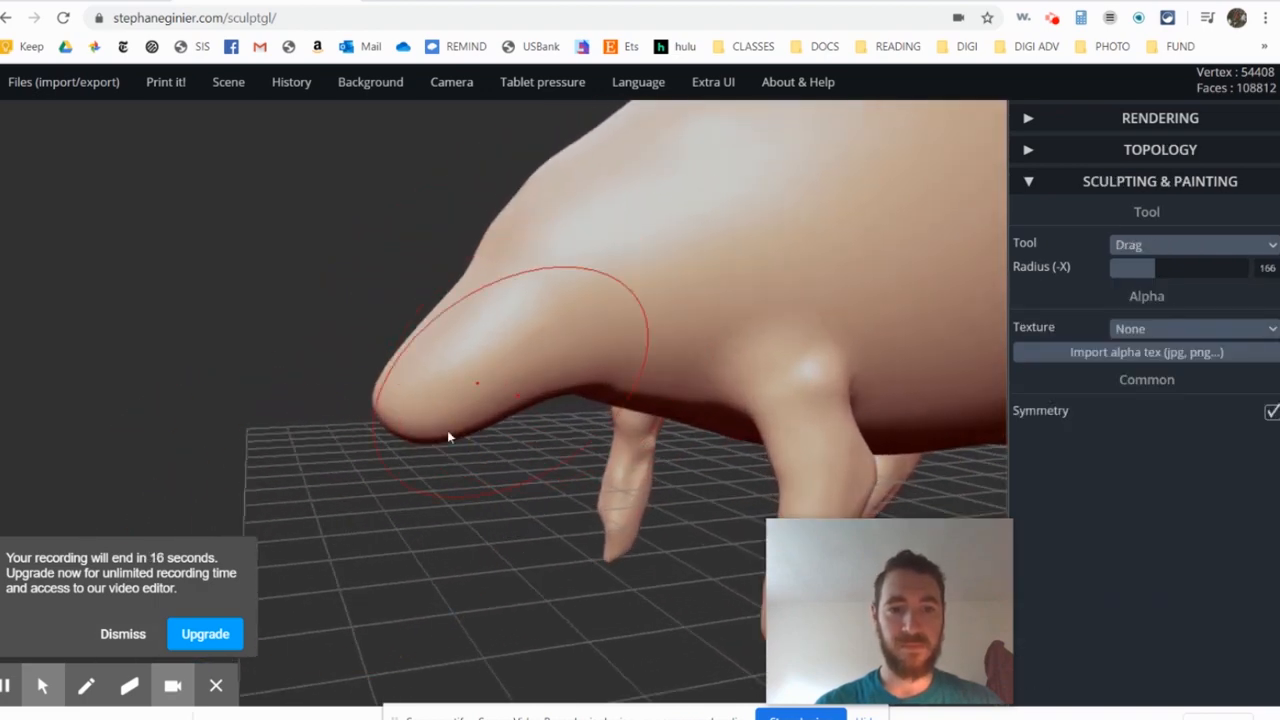
- Compare the head with the aardvark illustration, and refine the snout tip with short Drag strokes
{"action": "left_click", "coordinate": [518, 2]}
{"action": "left_click", "coordinate": [450, 2]}
{"action": "scroll", "coordinate": [396, 434], "scroll_direction": "up", "scroll_amount": 3}
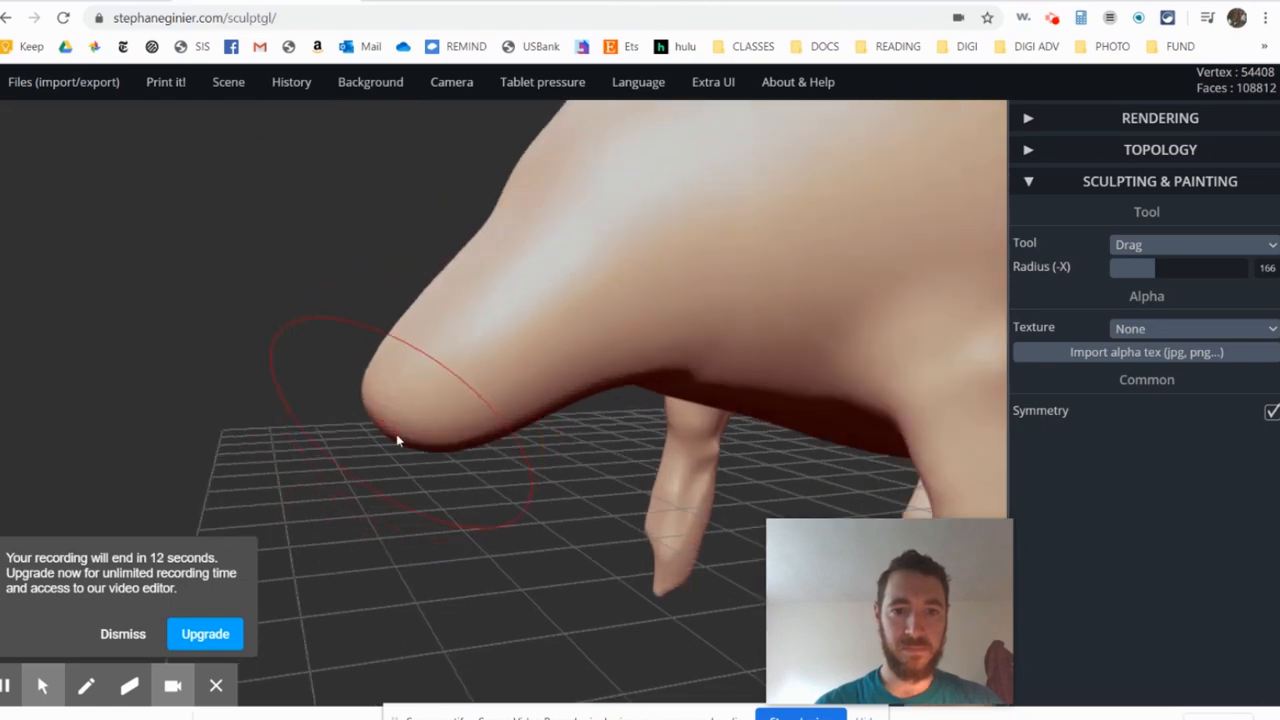
{"action": "mouse_move", "coordinate": [290, 436]}
{"action": "left_mouse_down"}
{"action": "mouse_move", "coordinate": [376, 404]}
{"action": "mouse_move", "coordinate": [334, 394]}
{"action": "mouse_move", "coordinate": [320, 360]}
{"action": "left_mouse_up"}
{"action": "left_click_drag", "start_coordinate": [340, 426], "coordinate": [318, 452]}
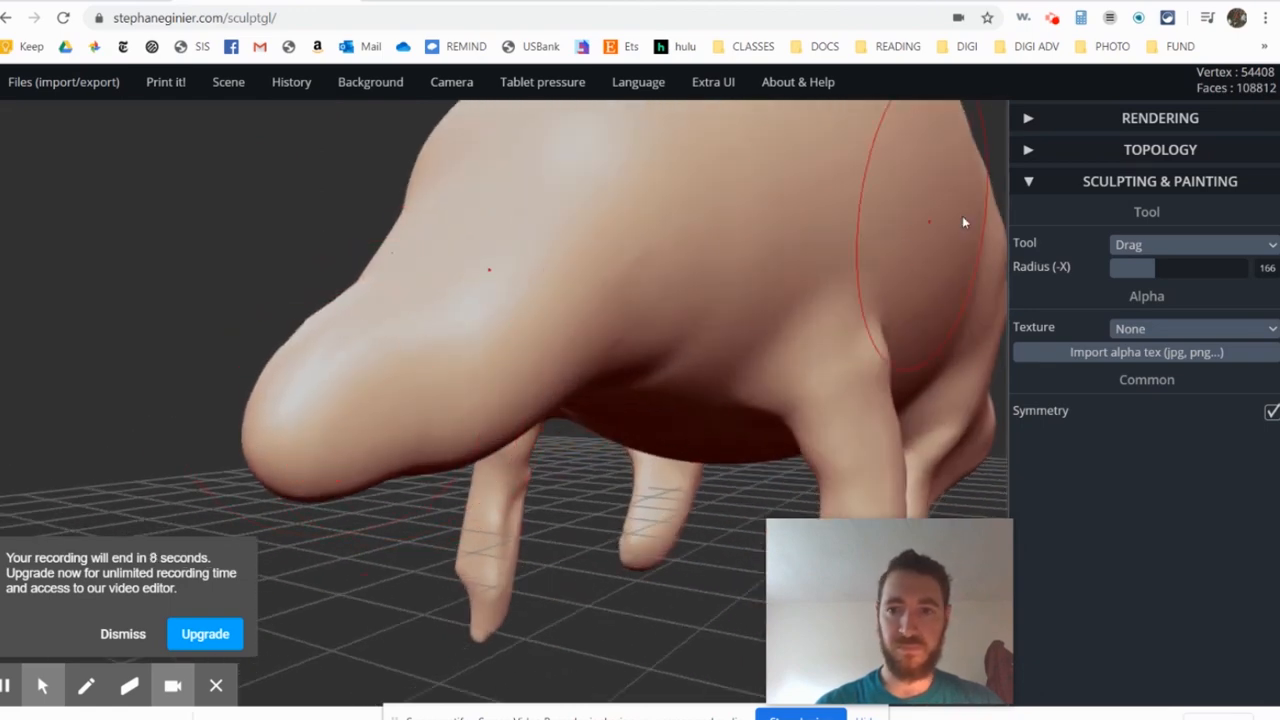
- Rework the tip of the snout with short Brush strokes at radius 67 and intensity 64
{"action": "left_click", "coordinate": [1190, 244]}
{"action": "left_click", "coordinate": [1160, 272]}
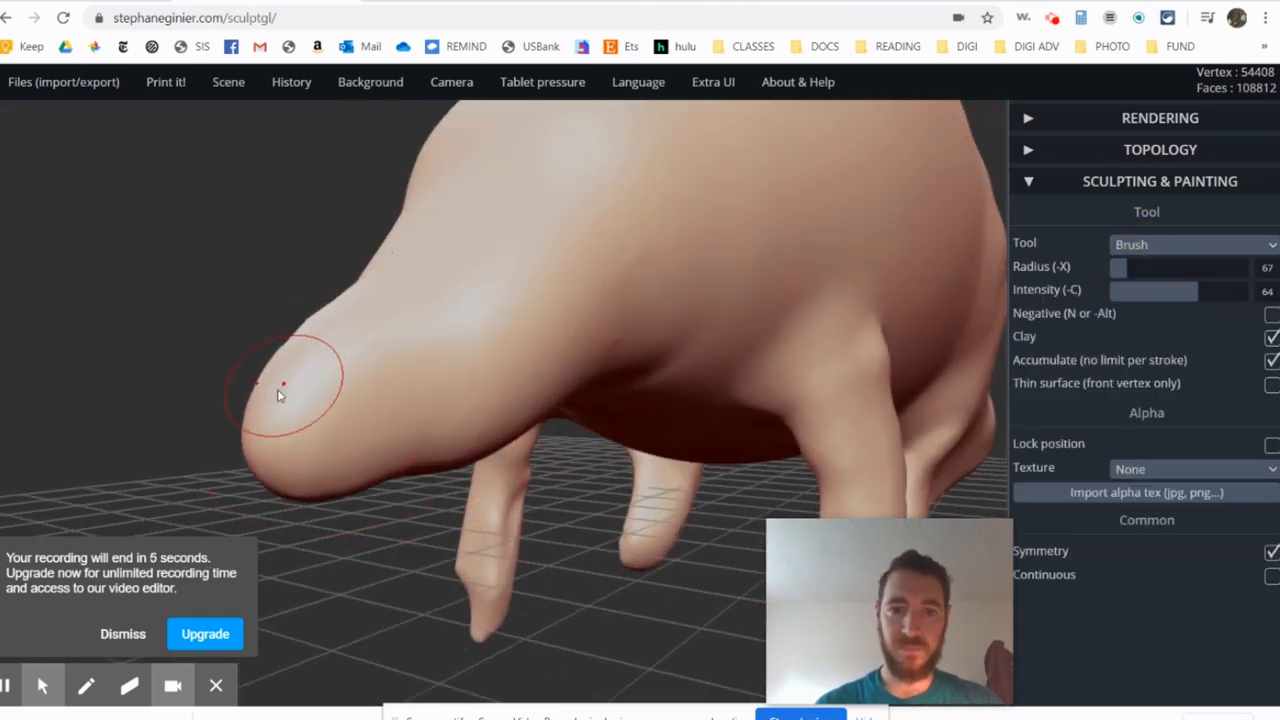
{"action": "mouse_move", "coordinate": [280, 396]}
{"action": "left_mouse_down"}
{"action": "mouse_move", "coordinate": [322, 434]}
{"action": "mouse_move", "coordinate": [277, 402]}
{"action": "mouse_move", "coordinate": [352, 420]}
{"action": "left_mouse_up"}
{"action": "key", "text": "f"}
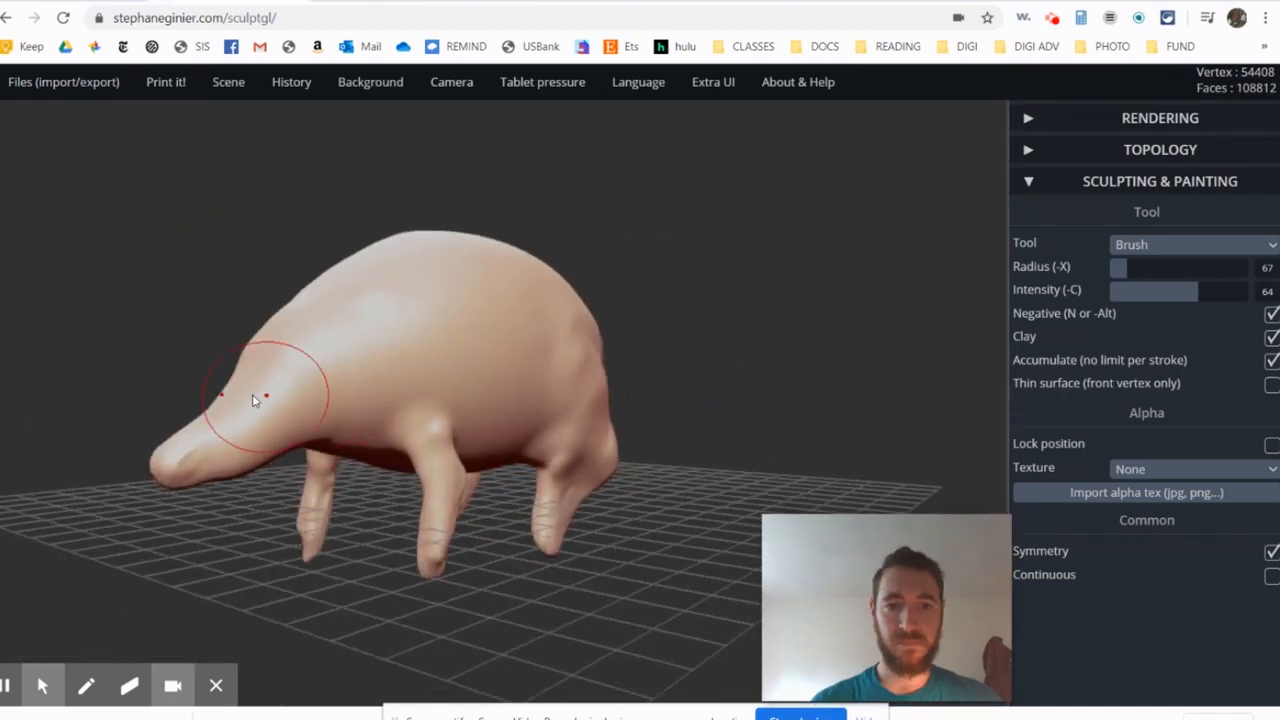
{"action": "scroll", "coordinate": [258, 398], "scroll_direction": "up", "scroll_amount": 2}
{"action": "right_click_drag", "start_coordinate": [287, 400], "coordinate": [410, 387]}
{"action": "scroll", "coordinate": [410, 385], "scroll_direction": "up", "scroll_amount": 3}
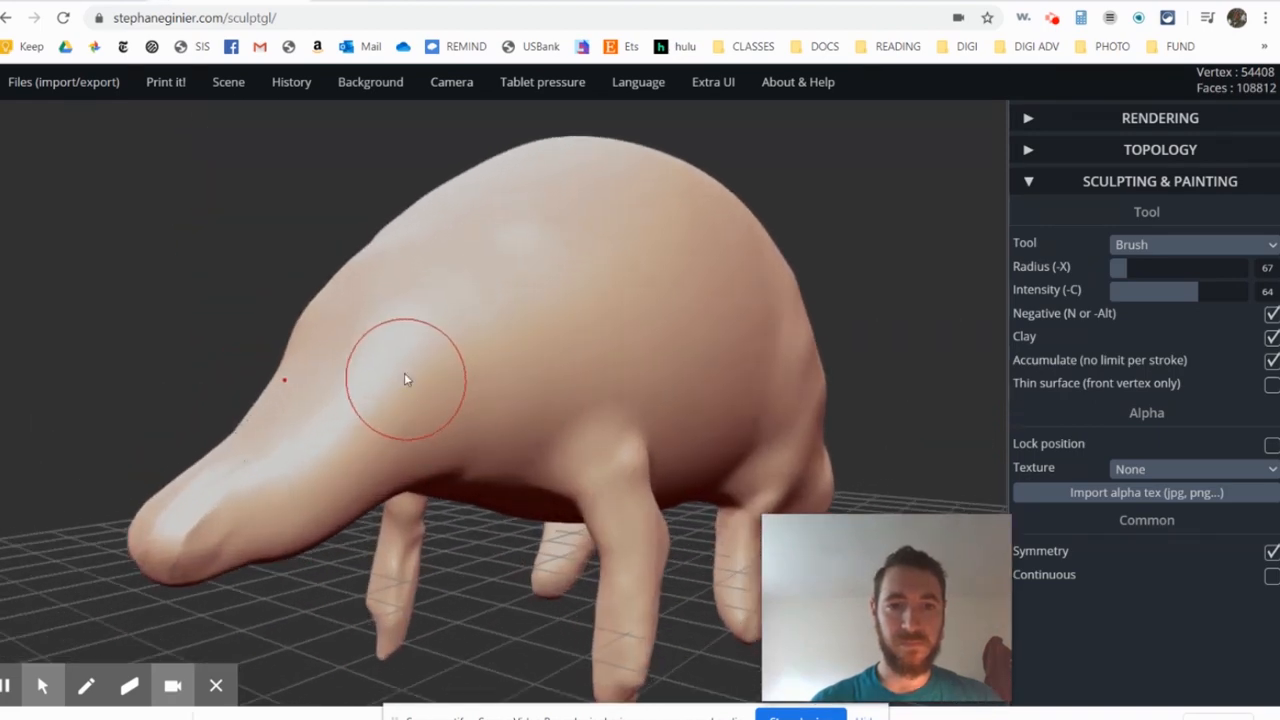
- Build up symmetrical ear bumps on the head using additive Brush strokes at radius 45
{"action": "key", "text": "n"}
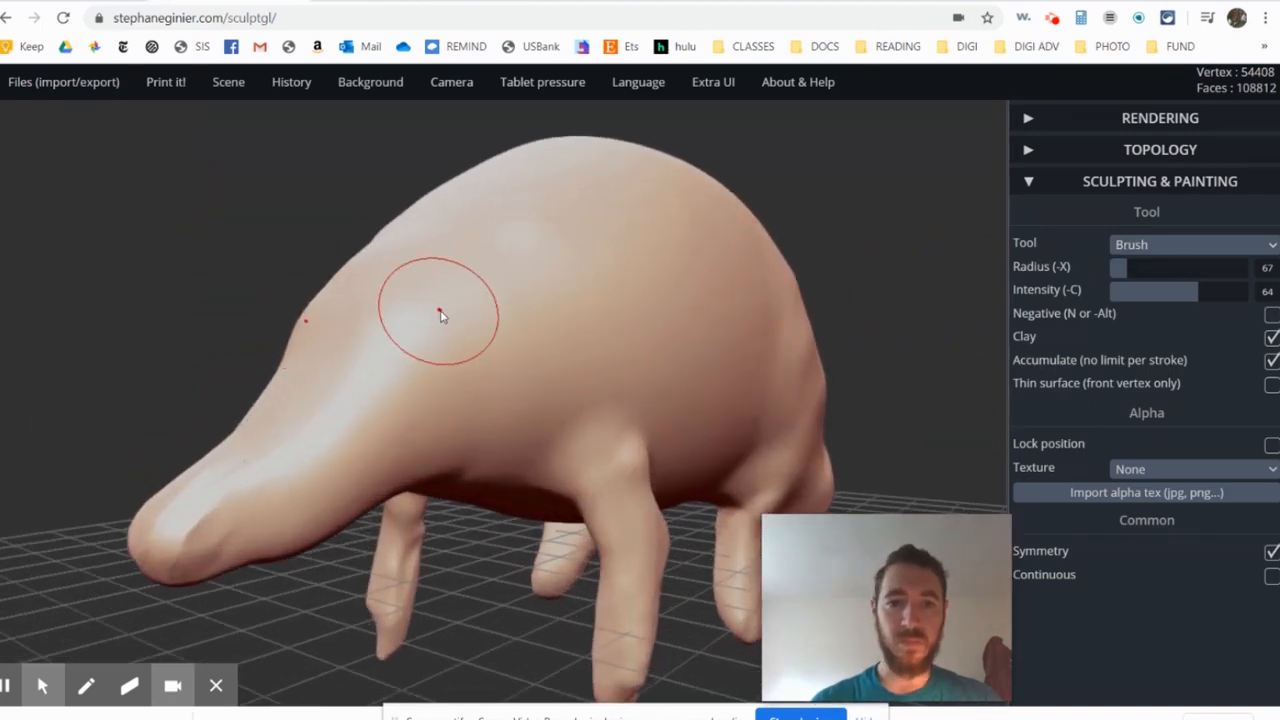
{"action": "left_click_drag", "start_coordinate": [1118, 270], "coordinate": [1115, 272]}
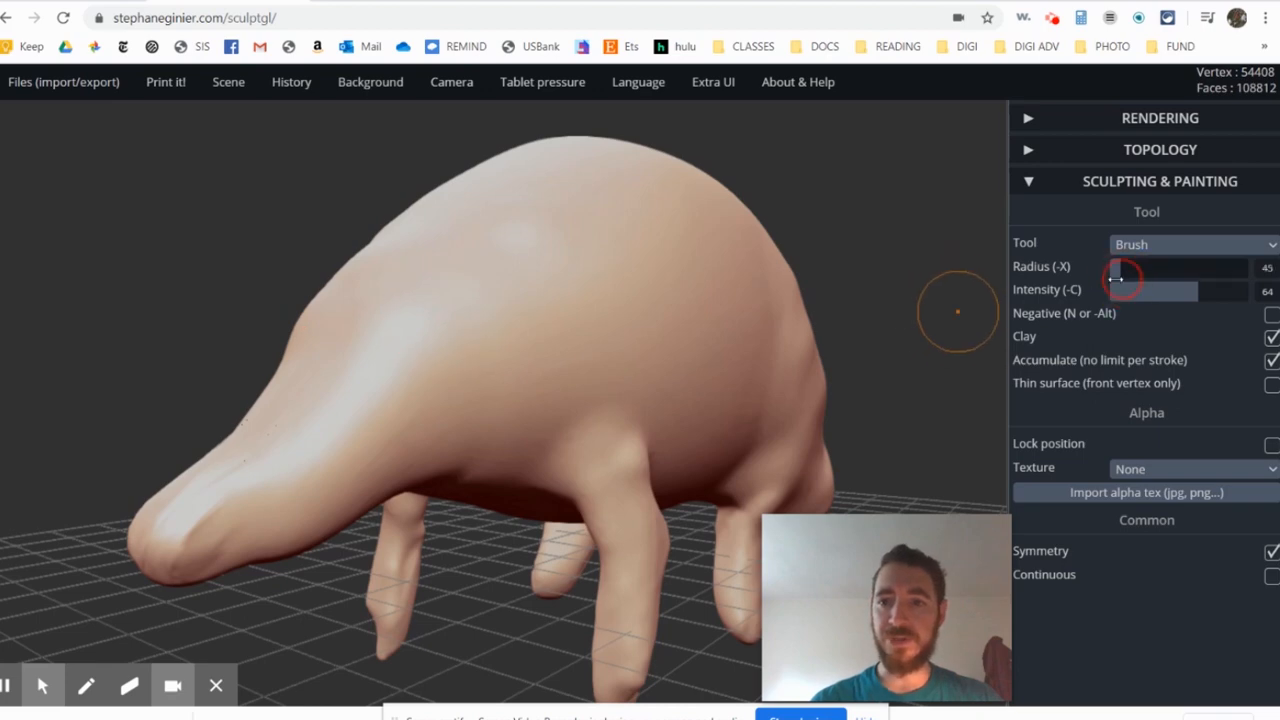
{"action": "left_click_drag", "start_coordinate": [422, 320], "coordinate": [422, 320]}
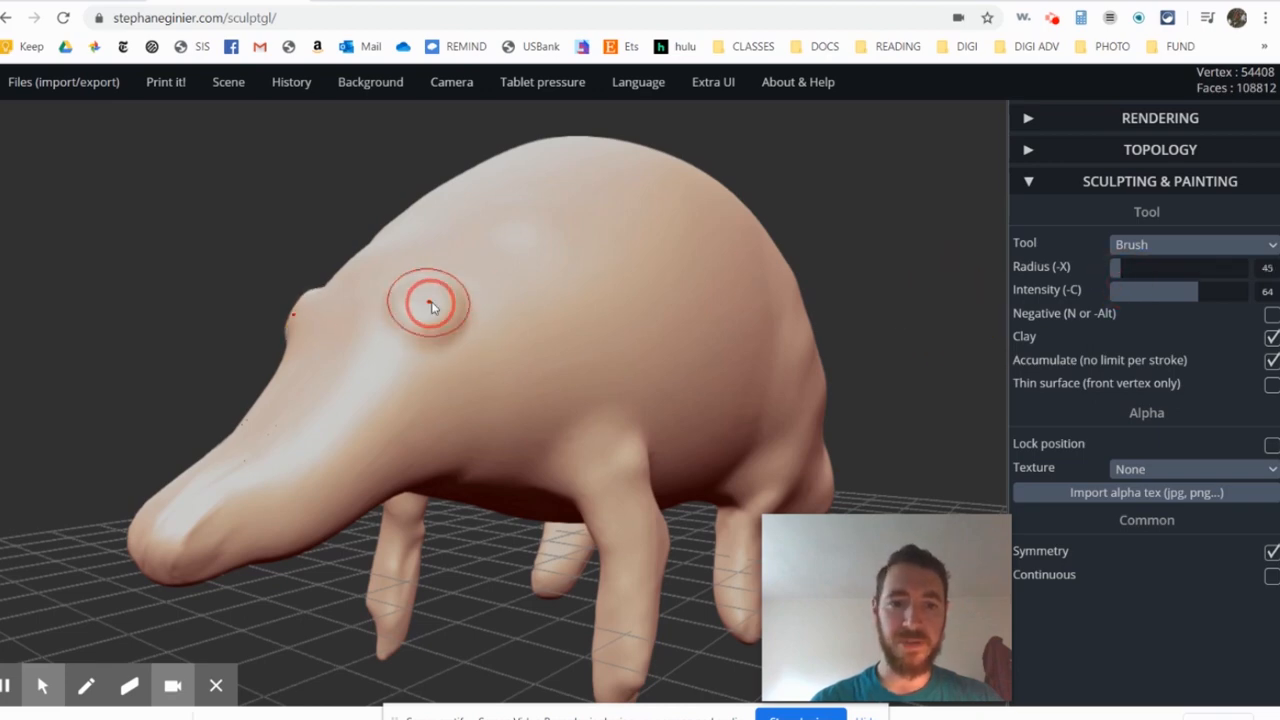
{"action": "mouse_move", "coordinate": [422, 320]}
{"action": "right_mouse_down"}
{"action": "mouse_move", "coordinate": [549, 371]}
{"action": "mouse_move", "coordinate": [376, 323]}
{"action": "right_mouse_up"}
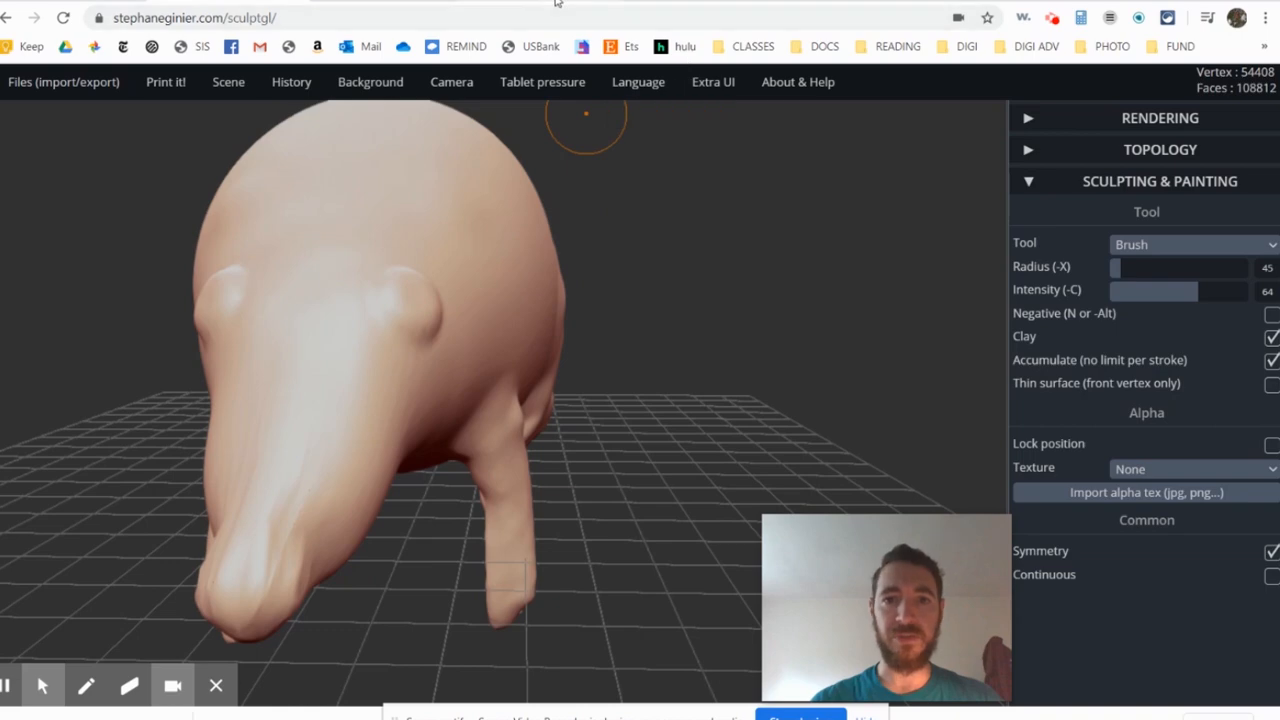
- Check the head against the aardvark illustration, and build up the forehead above the snout with Brush at radius 45
{"action": "left_click", "coordinate": [428, 2]}
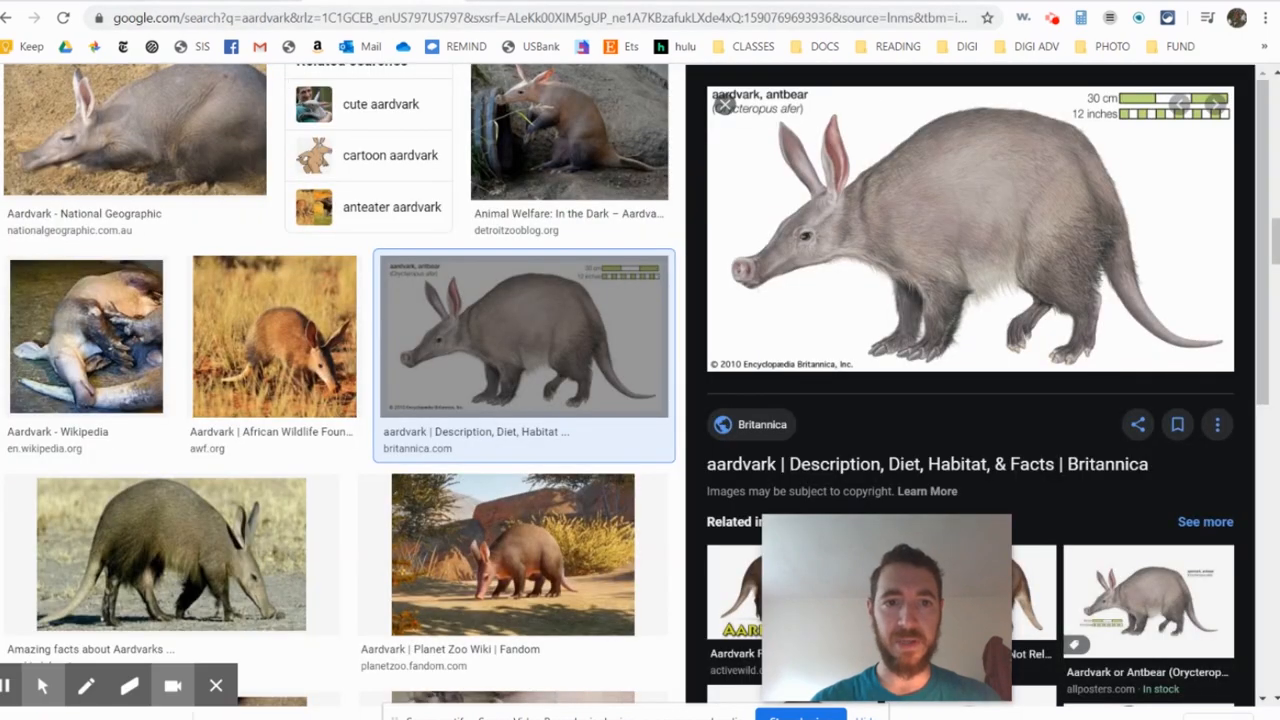
{"action": "left_click", "coordinate": [281, 4]}
{"action": "mouse_move", "coordinate": [509, 295]}
{"action": "right_mouse_down"}
{"action": "mouse_move", "coordinate": [289, 283]}
{"action": "mouse_move", "coordinate": [340, 355]}
{"action": "mouse_move", "coordinate": [447, 300]}
{"action": "right_mouse_up"}
{"action": "scroll", "coordinate": [295, 306], "scroll_direction": "up", "scroll_amount": 3}
{"action": "mouse_move", "coordinate": [296, 369]}
{"action": "right_mouse_down"}
{"action": "mouse_move", "coordinate": [387, 401]}
{"action": "mouse_move", "coordinate": [273, 403]}
{"action": "right_mouse_up"}
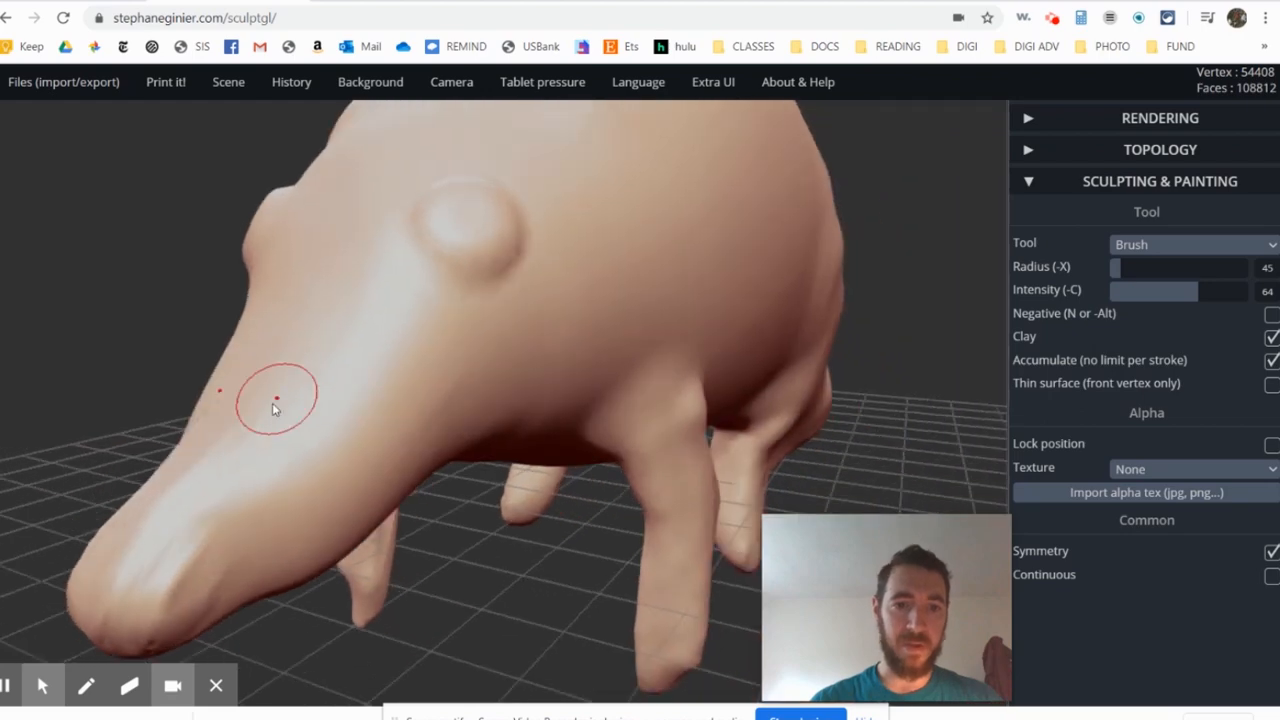
{"action": "mouse_move", "coordinate": [255, 313]}
{"action": "left_mouse_down"}
{"action": "mouse_move", "coordinate": [341, 331]}
{"action": "mouse_move", "coordinate": [278, 308]}
{"action": "mouse_move", "coordinate": [364, 378]}
{"action": "mouse_move", "coordinate": [314, 285]}
{"action": "left_mouse_up"}
{"action": "mouse_move", "coordinate": [314, 285]}
{"action": "right_mouse_down"}
{"action": "mouse_move", "coordinate": [237, 314]}
{"action": "mouse_move", "coordinate": [314, 323]}
{"action": "mouse_move", "coordinate": [340, 310]}
{"action": "right_mouse_up"}
- Enlarge both ear bumps into rounder mounds with the Brush
{"action": "left_click_drag", "start_coordinate": [466, 226], "coordinate": [482, 224]}
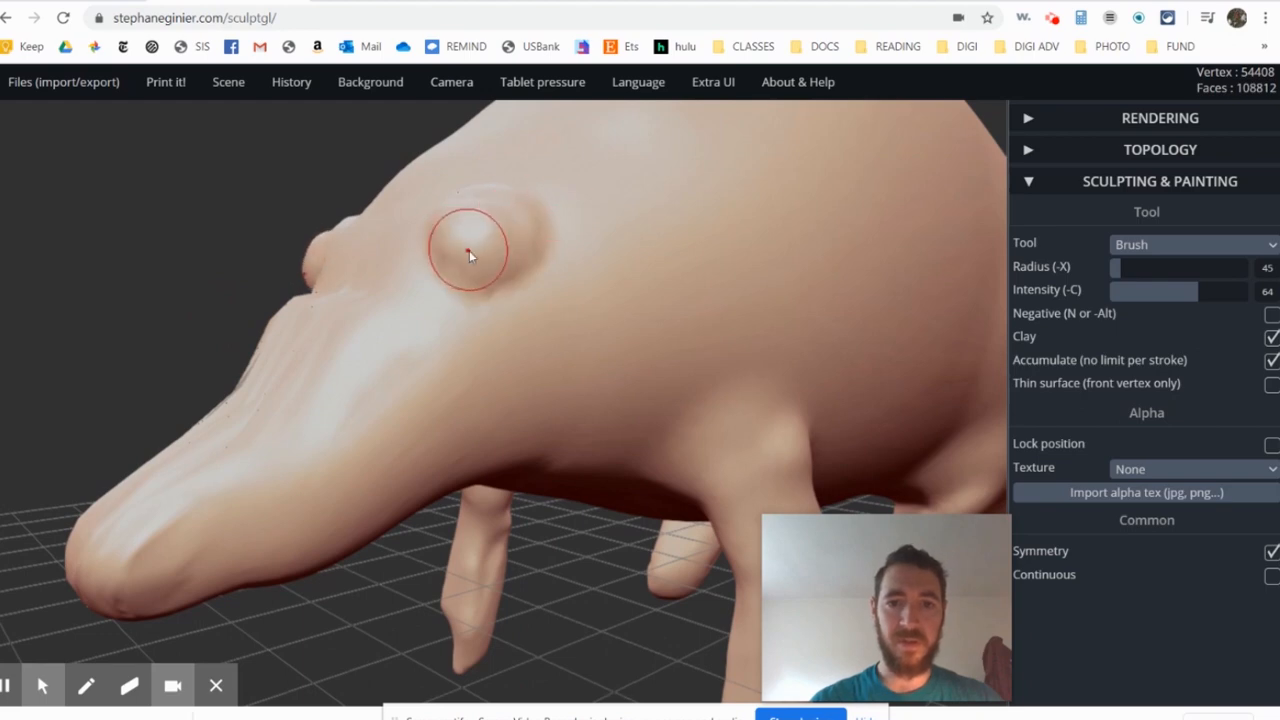
{"action": "right_click_drag", "start_coordinate": [469, 252], "coordinate": [484, 381]}
{"action": "scroll", "coordinate": [471, 235], "scroll_direction": "up", "scroll_amount": 3}
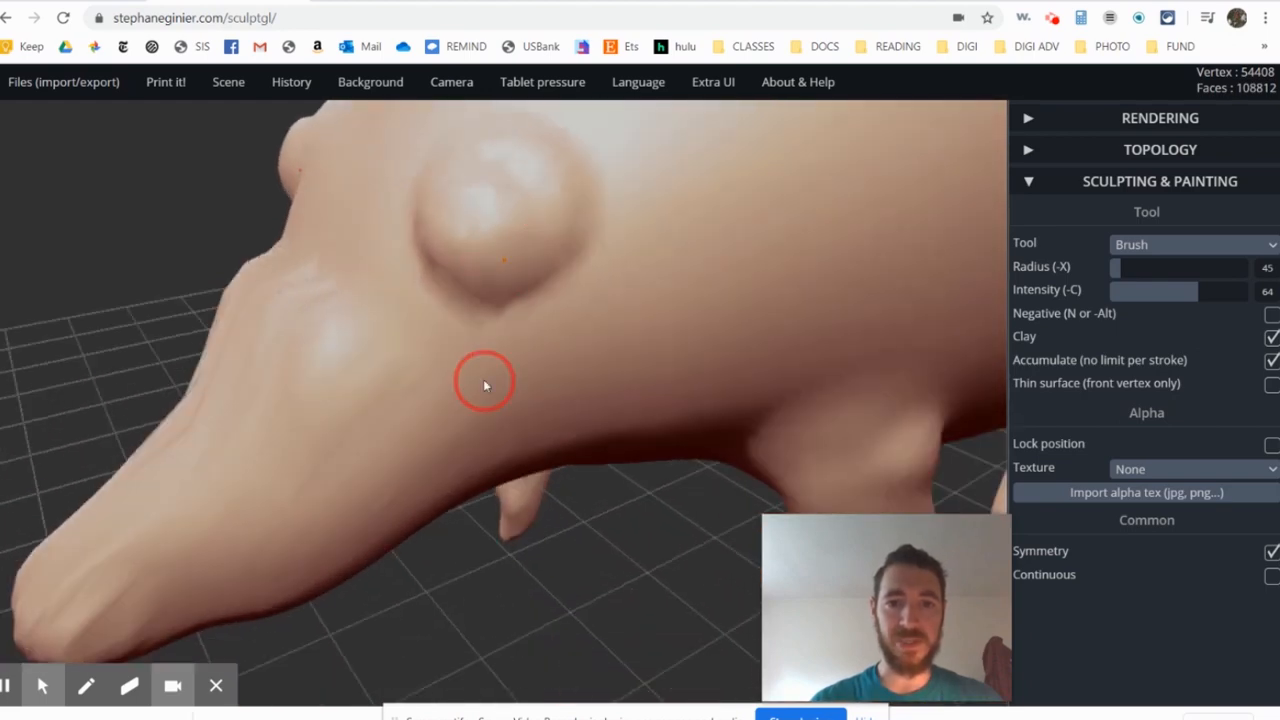
- Pull the ear bumps upward into pointed ears with Drag at radius 166
{"action": "left_click", "coordinate": [1155, 245]}
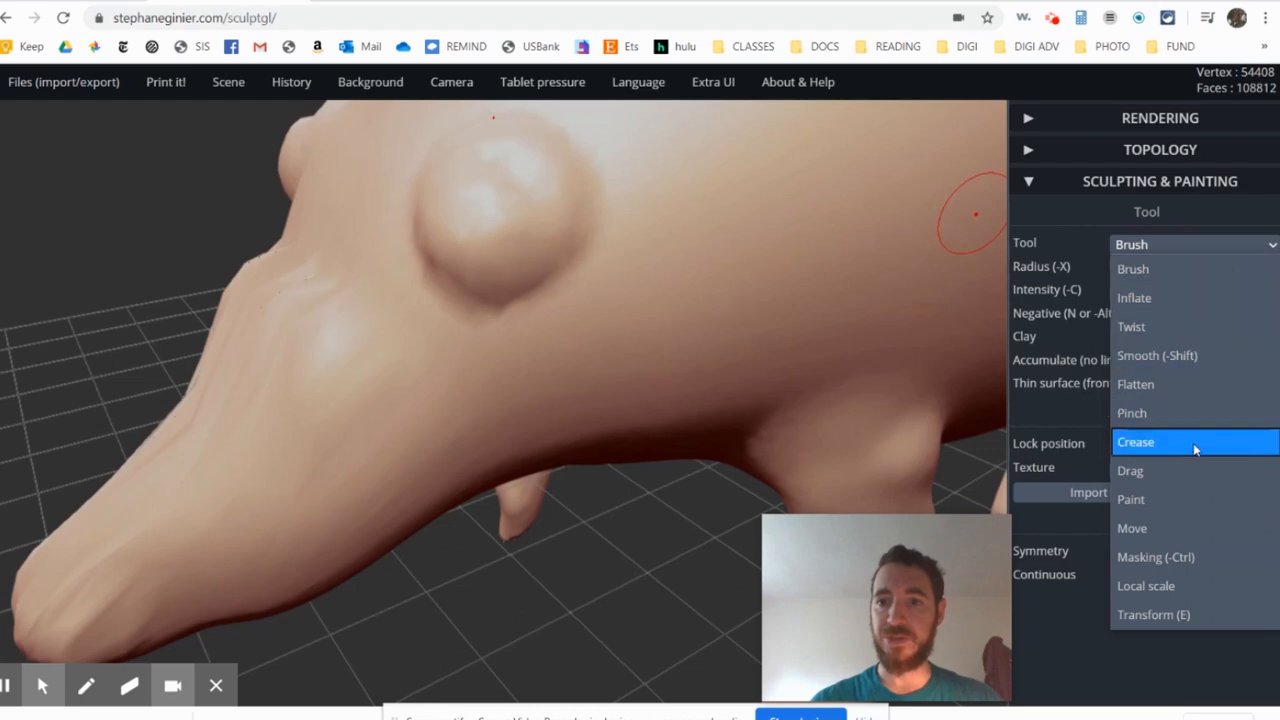
{"action": "left_click", "coordinate": [1194, 471]}
{"action": "mouse_move", "coordinate": [600, 318]}
{"action": "right_mouse_down"}
{"action": "mouse_move", "coordinate": [591, 334]}
{"action": "mouse_move", "coordinate": [612, 220]}
{"action": "mouse_move", "coordinate": [570, 396]}
{"action": "right_mouse_up"}
{"action": "mouse_move", "coordinate": [479, 325]}
{"action": "left_mouse_down"}
{"action": "mouse_move", "coordinate": [453, 270]}
{"action": "mouse_move", "coordinate": [440, 162]}
{"action": "left_mouse_up"}
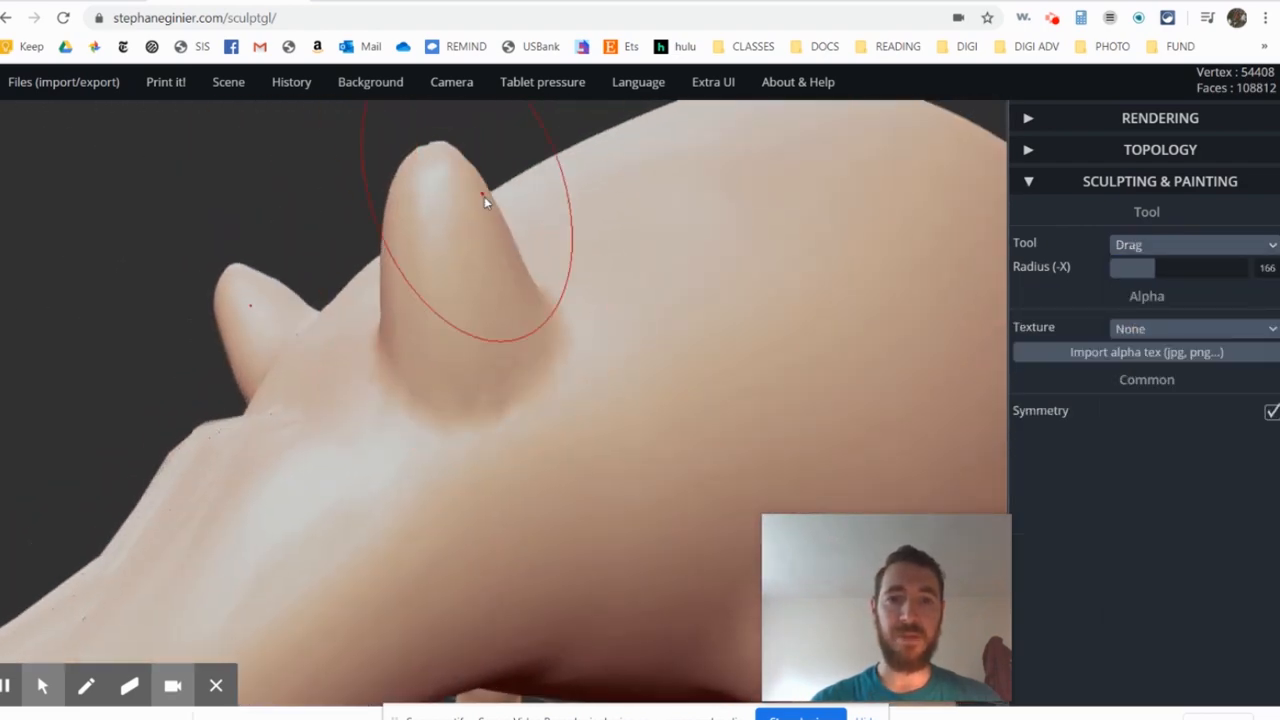
{"action": "scroll", "coordinate": [648, 317], "scroll_direction": "down", "scroll_amount": 4}
{"action": "mouse_move", "coordinate": [649, 344]}
{"action": "right_mouse_down"}
{"action": "mouse_move", "coordinate": [558, 351]}
{"action": "mouse_move", "coordinate": [517, 220]}
{"action": "right_mouse_up"}
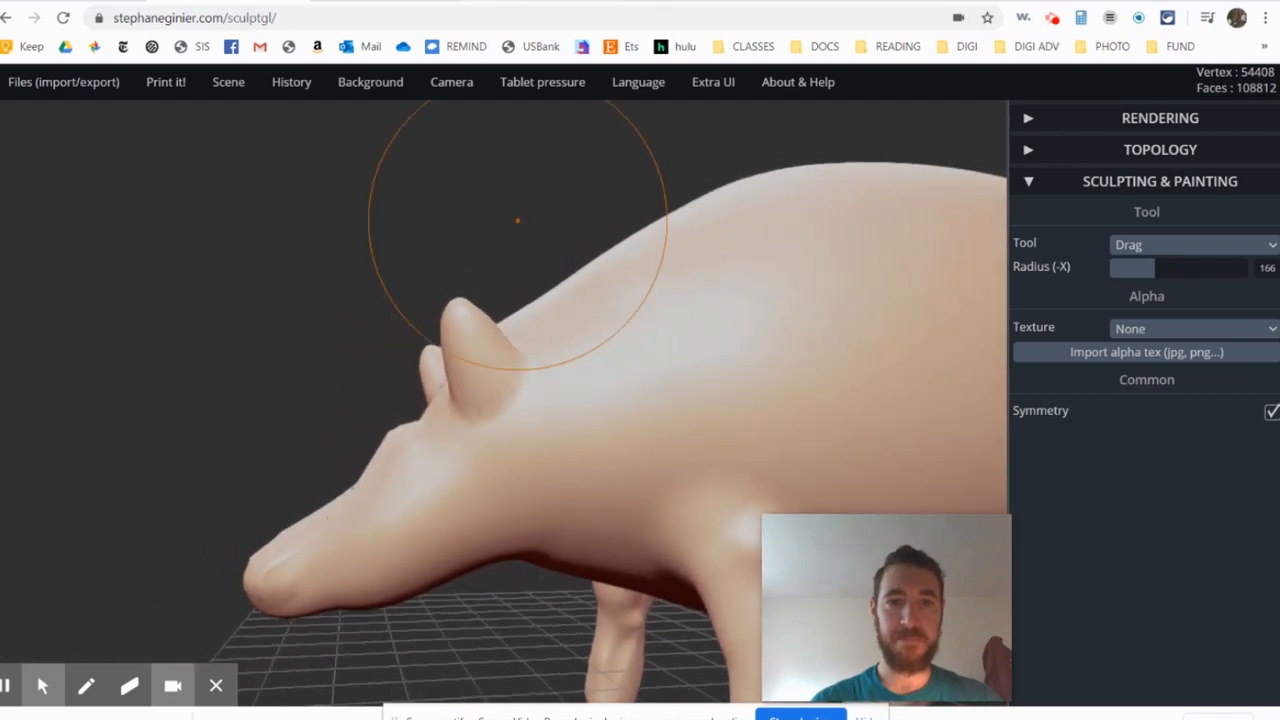
- Compare the ears with the aardvark illustration, and stretch them taller and slightly curved with Drag
{"action": "left_click", "coordinate": [400, 1]}
{"action": "left_click", "coordinate": [412, 1]}
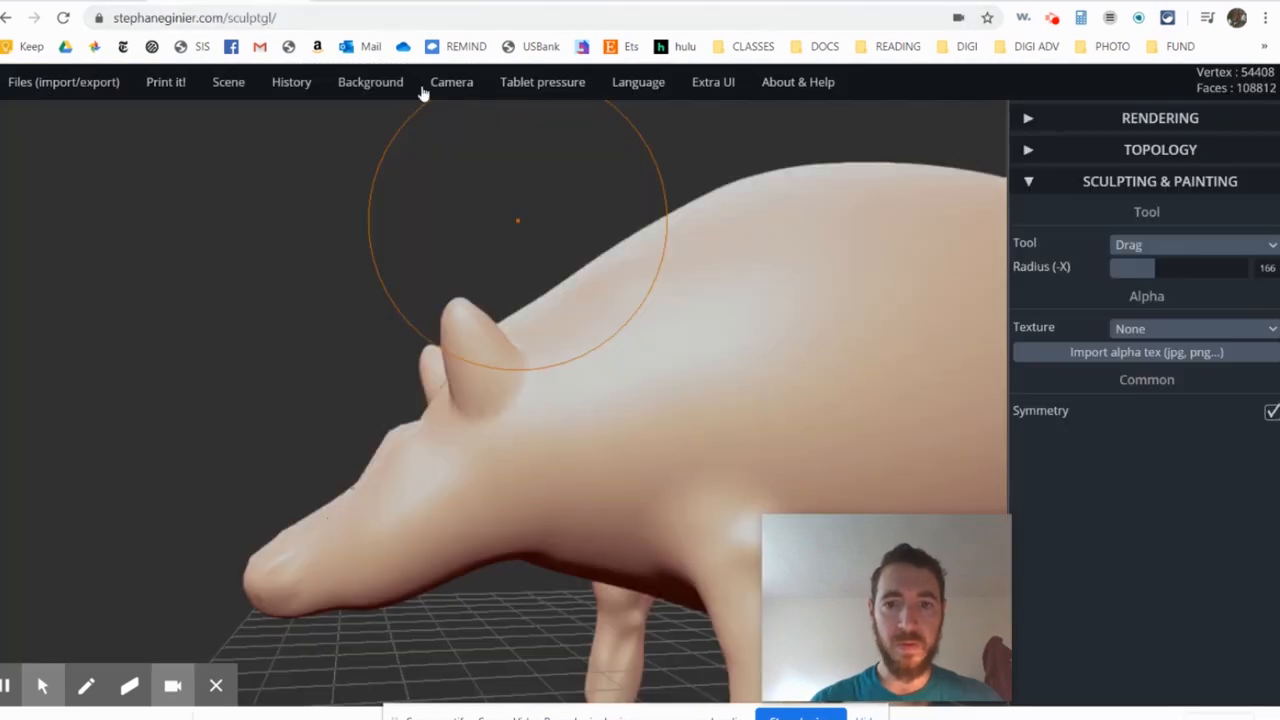
{"action": "mouse_move", "coordinate": [471, 320]}
{"action": "left_mouse_down"}
{"action": "mouse_move", "coordinate": [405, 253]}
{"action": "mouse_move", "coordinate": [429, 209]}
{"action": "left_mouse_up"}
{"action": "left_click_drag", "start_coordinate": [457, 309], "coordinate": [413, 300]}
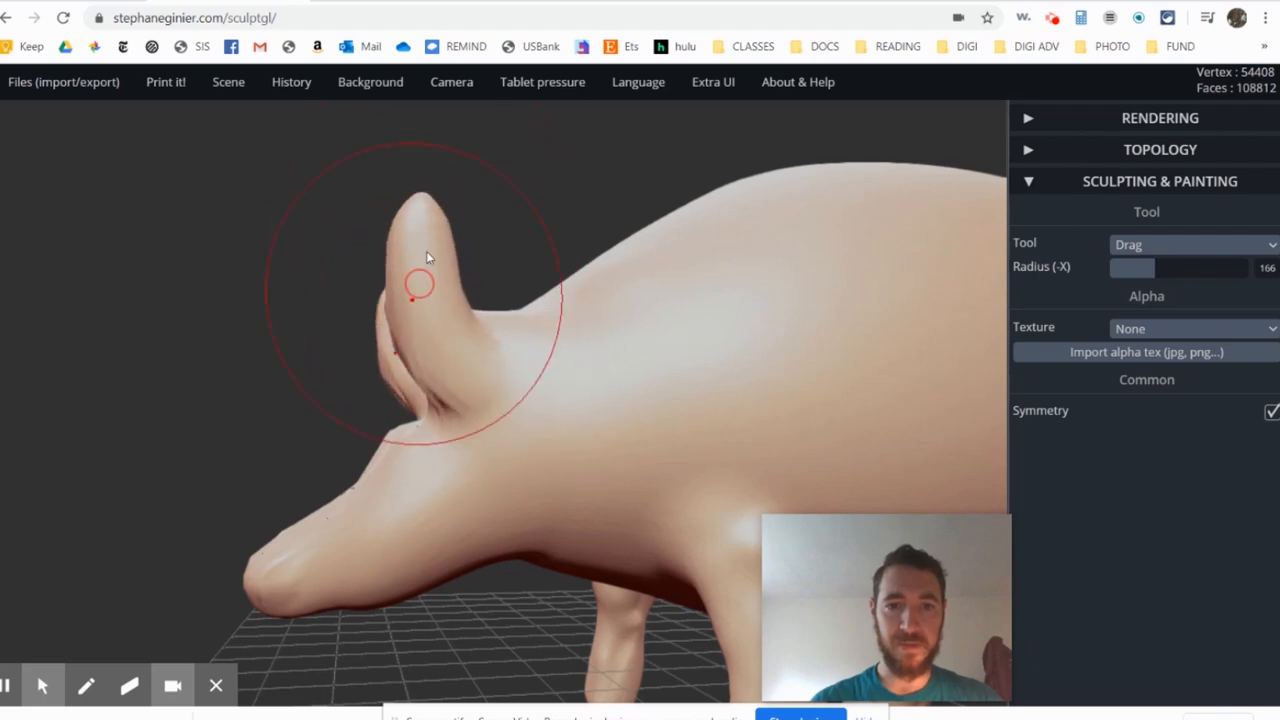
{"action": "left_click_drag", "start_coordinate": [426, 214], "coordinate": [458, 175]}
{"action": "mouse_move", "coordinate": [432, 344]}
{"action": "right_mouse_down"}
{"action": "mouse_move", "coordinate": [615, 395]}
{"action": "mouse_move", "coordinate": [636, 368]}
{"action": "right_mouse_up"}
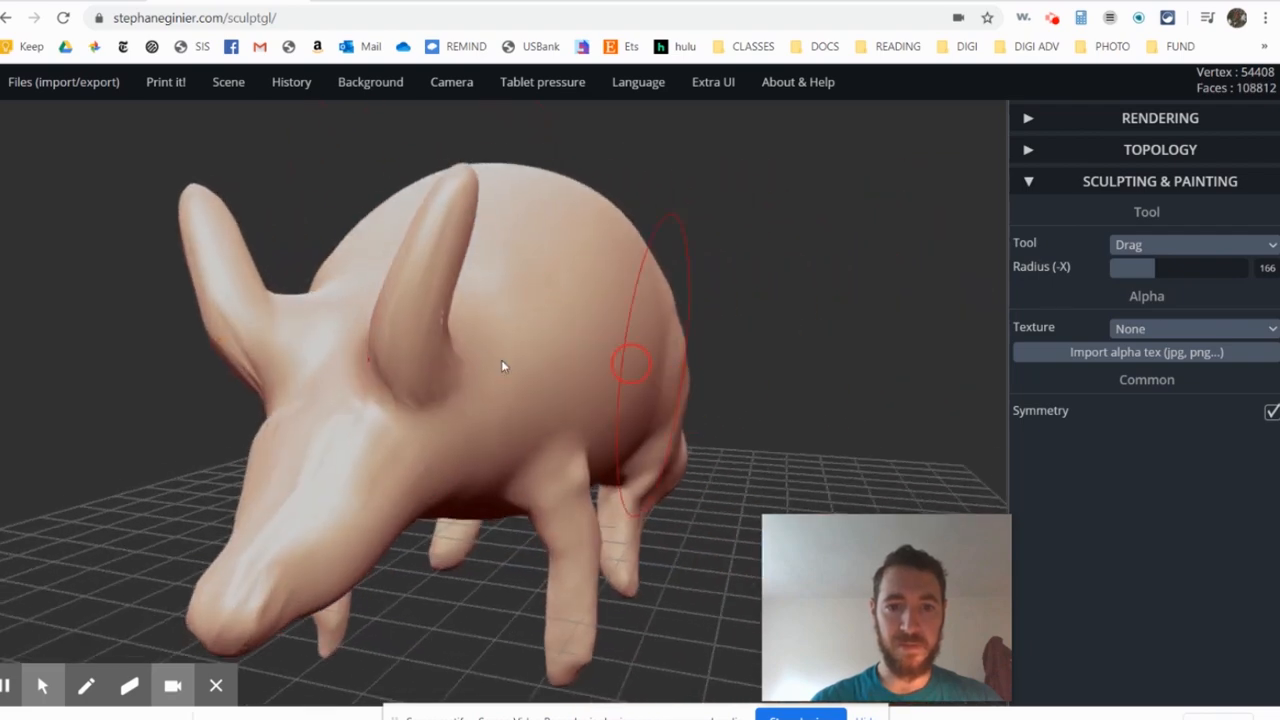
- Inspect the whole body and compare the snout's shape with the aardvark illustration
{"action": "scroll", "coordinate": [472, 360], "scroll_direction": "down", "scroll_amount": 5}
{"action": "right_click_drag", "start_coordinate": [472, 362], "coordinate": [305, 383]}
{"action": "scroll", "coordinate": [368, 448], "scroll_direction": "up", "scroll_amount": 10}
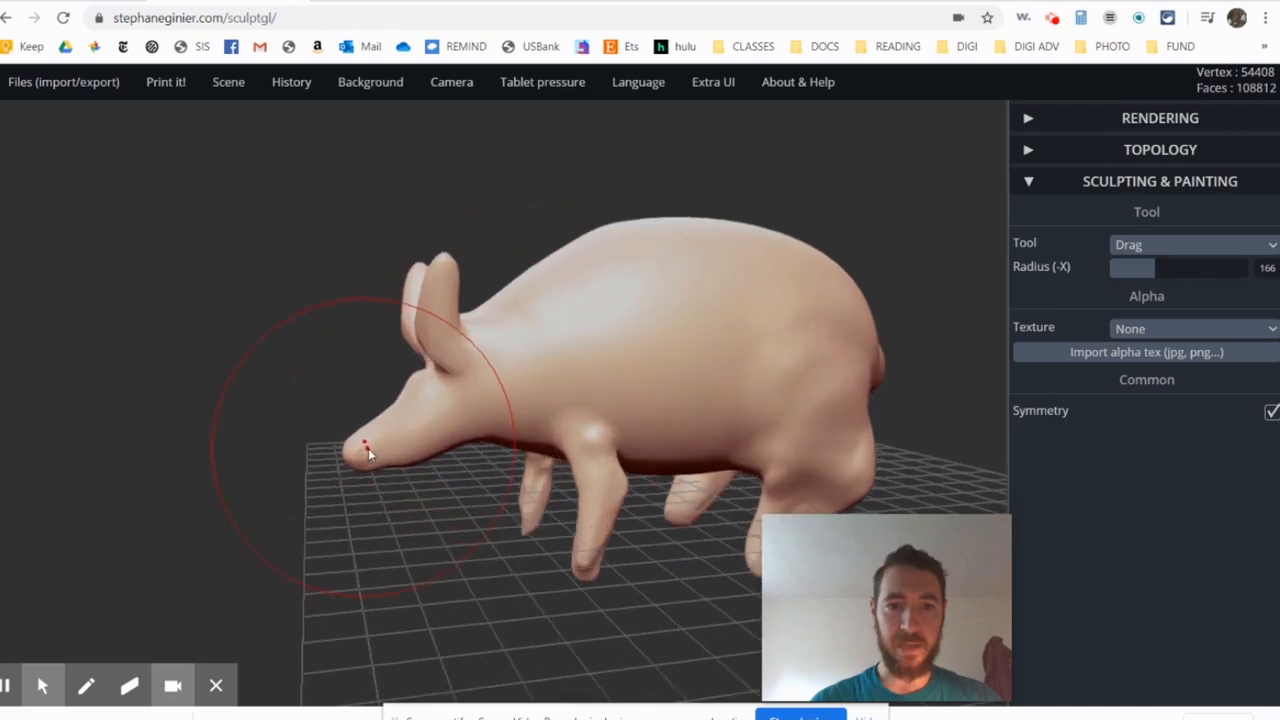
{"action": "right_click_drag", "start_coordinate": [391, 470], "coordinate": [430, 462]}
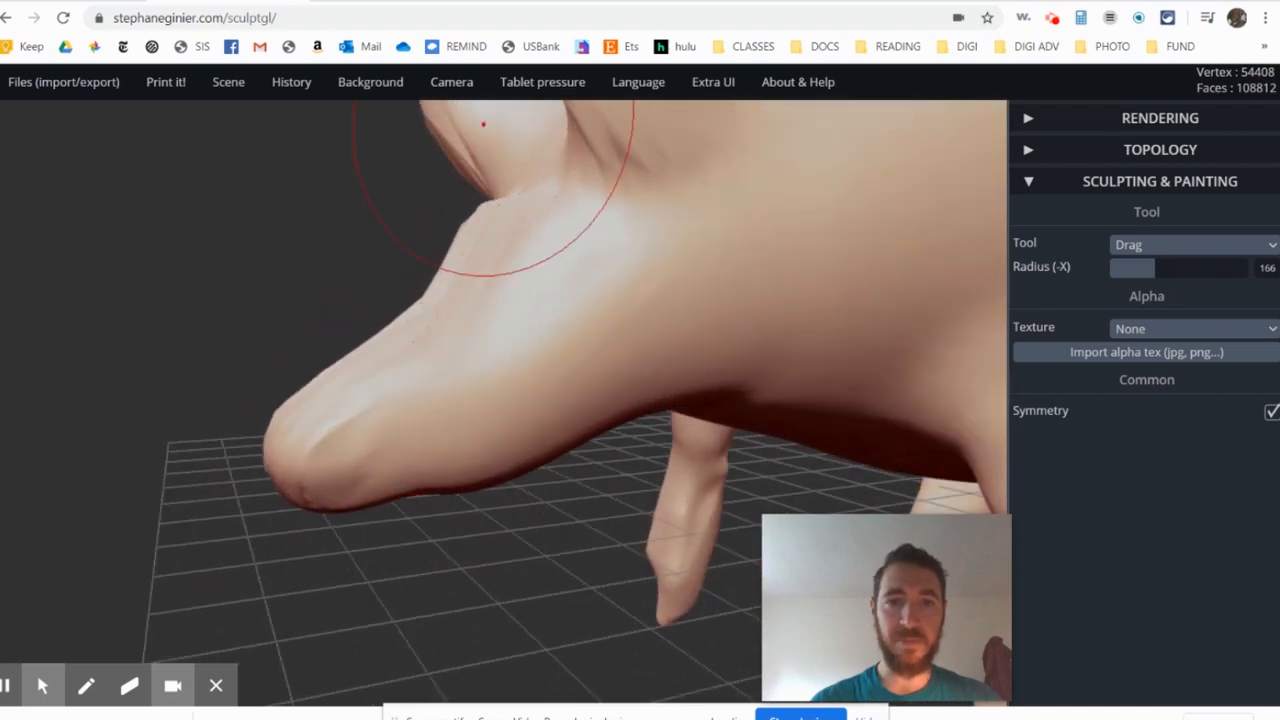
{"action": "left_click", "coordinate": [470, 2]}
{"action": "left_click", "coordinate": [270, 2]}
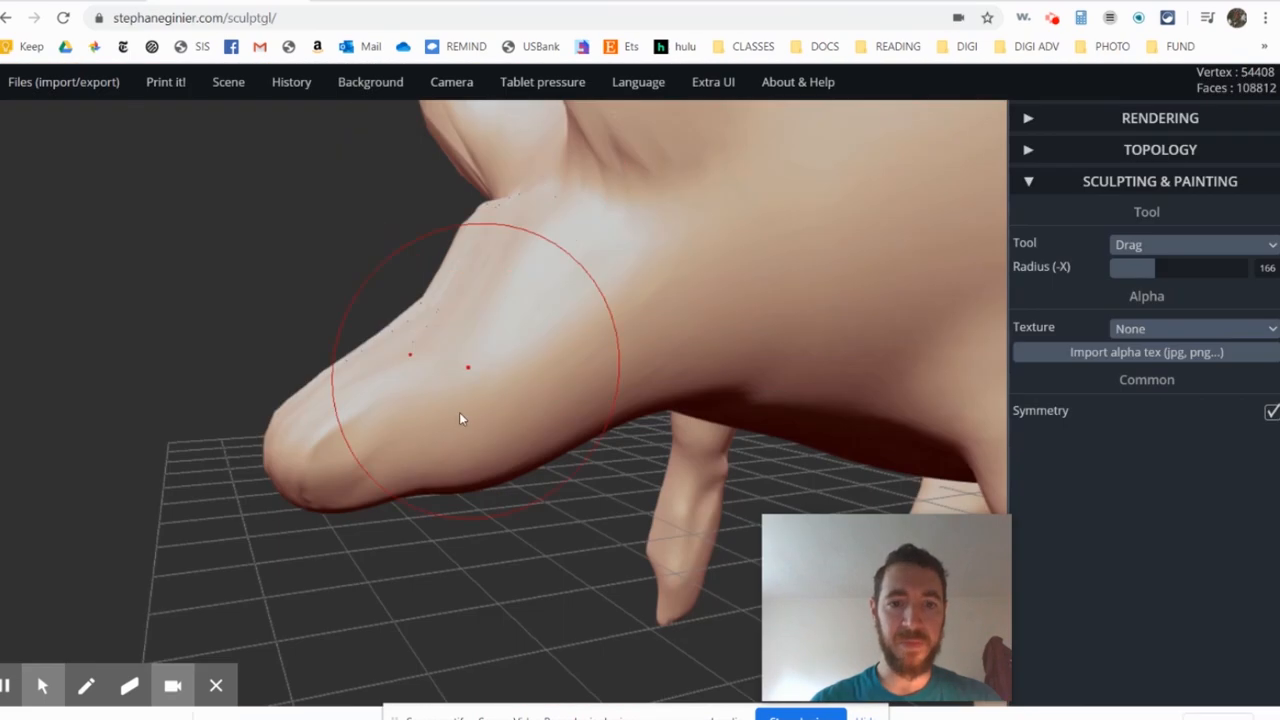
{"action": "scroll", "coordinate": [459, 412], "scroll_direction": "up", "scroll_amount": 2}
{"action": "mouse_move", "coordinate": [357, 457]}
{"action": "right_mouse_down"}
{"action": "mouse_move", "coordinate": [528, 455]}
{"action": "mouse_move", "coordinate": [571, 471]}
{"action": "mouse_move", "coordinate": [880, 320]}
{"action": "right_mouse_up"}
{"action": "scroll", "coordinate": [512, 457], "scroll_direction": "up", "scroll_amount": 2}
- Puff out the end of the snout with Inflate strokes at radius 80 and intensity 38
{"action": "left_click", "coordinate": [1150, 246]}
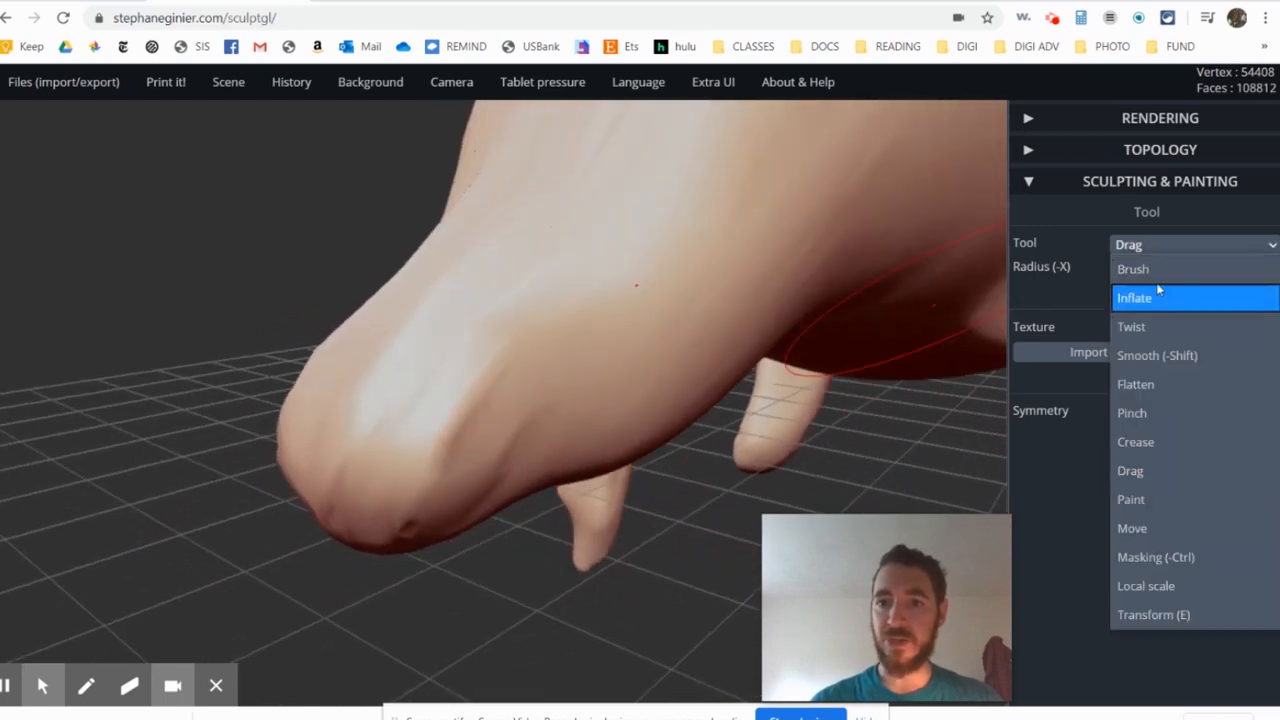
{"action": "left_click", "coordinate": [1163, 296]}
{"action": "right_click_drag", "start_coordinate": [411, 445], "coordinate": [471, 411]}
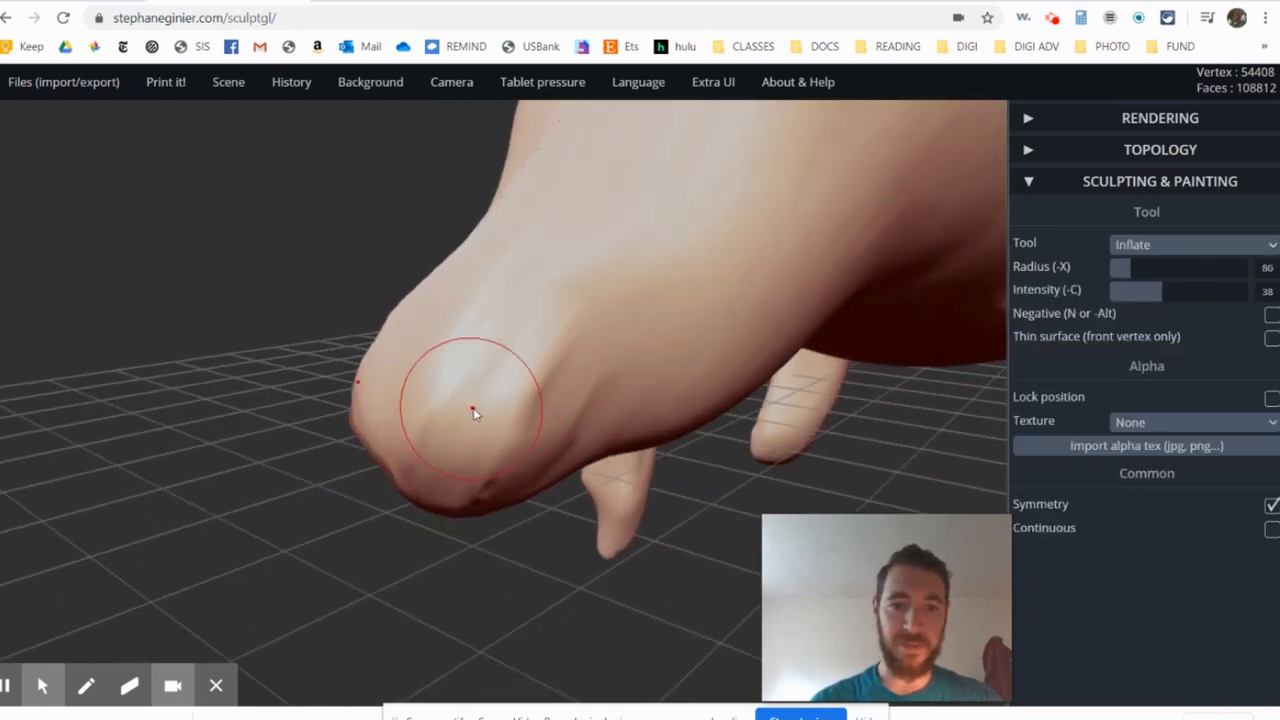
{"action": "left_click_drag", "start_coordinate": [474, 409], "coordinate": [491, 433]}
{"action": "right_click_drag", "start_coordinate": [459, 500], "coordinate": [469, 466]}
{"action": "left_click_drag", "start_coordinate": [454, 497], "coordinate": [431, 523]}
{"action": "mouse_move", "coordinate": [431, 523]}
{"action": "right_mouse_down"}
{"action": "mouse_move", "coordinate": [480, 486]}
{"action": "mouse_move", "coordinate": [489, 519]}
{"action": "mouse_move", "coordinate": [614, 566]}
{"action": "mouse_move", "coordinate": [367, 428]}
{"action": "right_mouse_up"}
{"action": "mouse_move", "coordinate": [358, 422]}
{"action": "left_mouse_down"}
{"action": "mouse_move", "coordinate": [460, 429]}
{"action": "mouse_move", "coordinate": [446, 431]}
{"action": "mouse_move", "coordinate": [472, 458]}
{"action": "left_mouse_up"}
{"action": "mouse_move", "coordinate": [472, 460]}
{"action": "right_mouse_down"}
{"action": "mouse_move", "coordinate": [316, 388]}
{"action": "mouse_move", "coordinate": [407, 424]}
{"action": "right_mouse_up"}
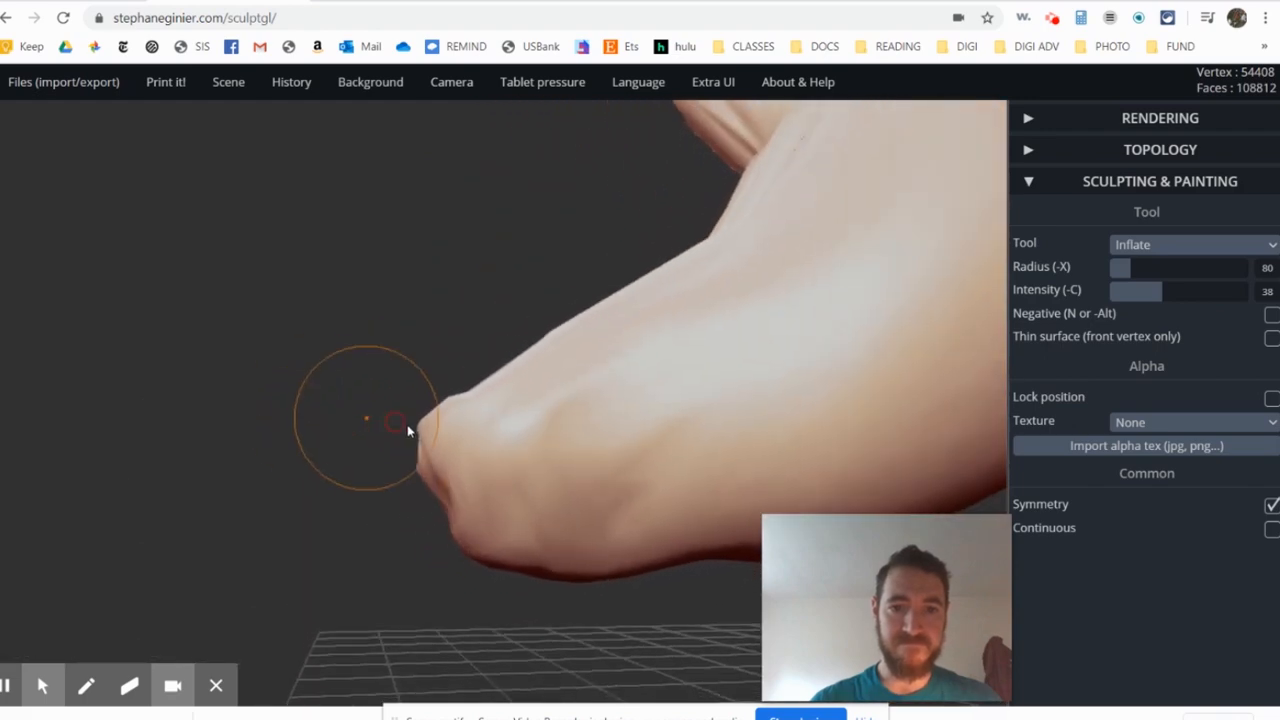
- Adjust the bridge of the snout with short Drag strokes at radius 166
{"action": "left_click", "coordinate": [1148, 245]}
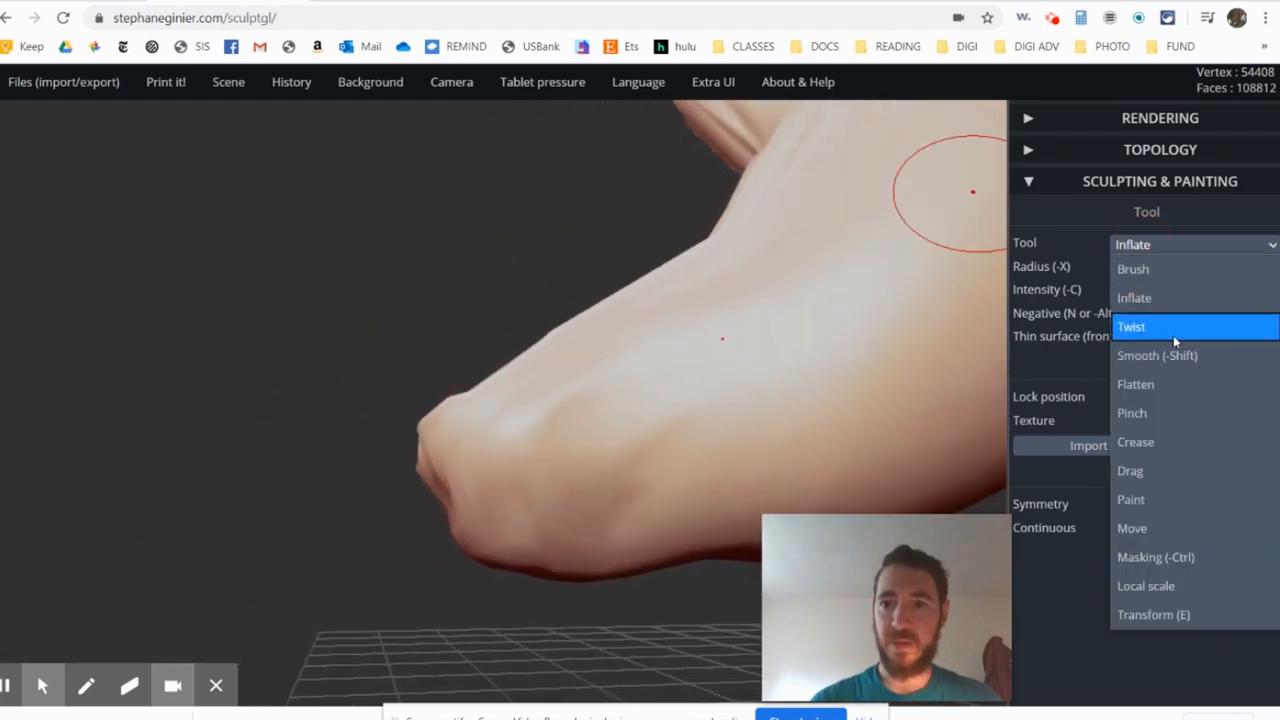
{"action": "left_click", "coordinate": [1208, 471]}
{"action": "mouse_move", "coordinate": [674, 357]}
{"action": "right_mouse_down"}
{"action": "mouse_move", "coordinate": [697, 438]}
{"action": "mouse_move", "coordinate": [672, 395]}
{"action": "right_mouse_up"}
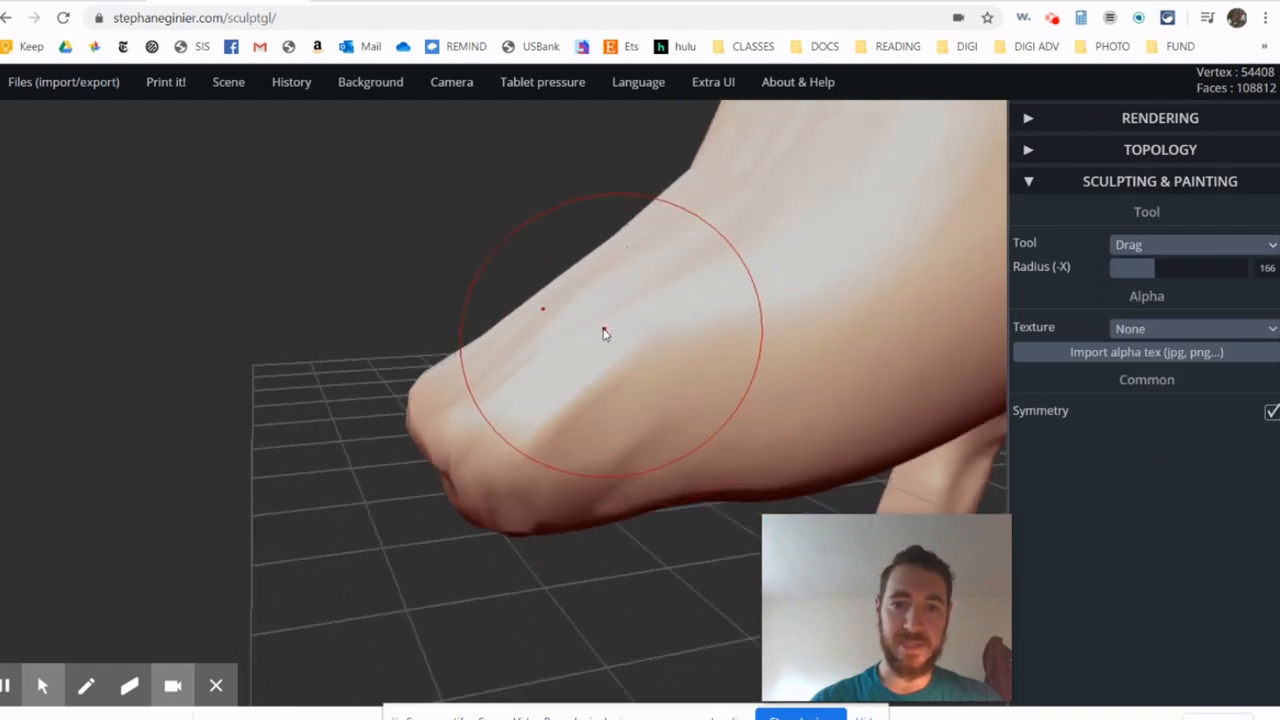
{"action": "mouse_move", "coordinate": [608, 336]}
{"action": "left_mouse_down"}
{"action": "mouse_move", "coordinate": [583, 326]}
{"action": "mouse_move", "coordinate": [603, 351]}
{"action": "mouse_move", "coordinate": [612, 340]}
{"action": "left_mouse_up"}
{"action": "right_click_drag", "start_coordinate": [624, 334], "coordinate": [660, 343]}
{"action": "scroll", "coordinate": [667, 338], "scroll_direction": "down", "scroll_amount": 5}
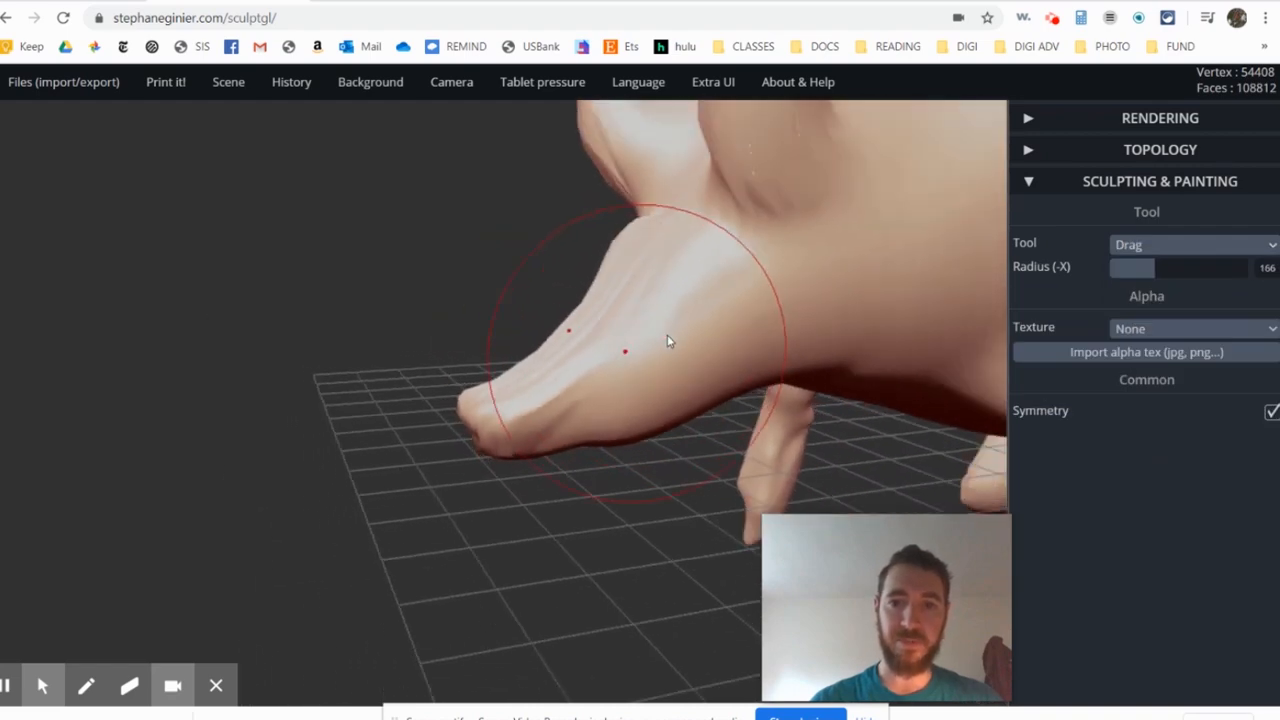
- Pull the bulge at the rump backward and down into a long tail with Drag at radius 166
{"action": "right_click_drag", "start_coordinate": [733, 328], "coordinate": [653, 305]}
{"action": "scroll", "coordinate": [731, 315], "scroll_direction": "down", "scroll_amount": 4}
{"action": "right_click_drag", "start_coordinate": [814, 311], "coordinate": [562, 318]}
{"action": "right_click_drag", "start_coordinate": [858, 308], "coordinate": [725, 328]}
{"action": "right_click_drag", "start_coordinate": [824, 308], "coordinate": [514, 327]}
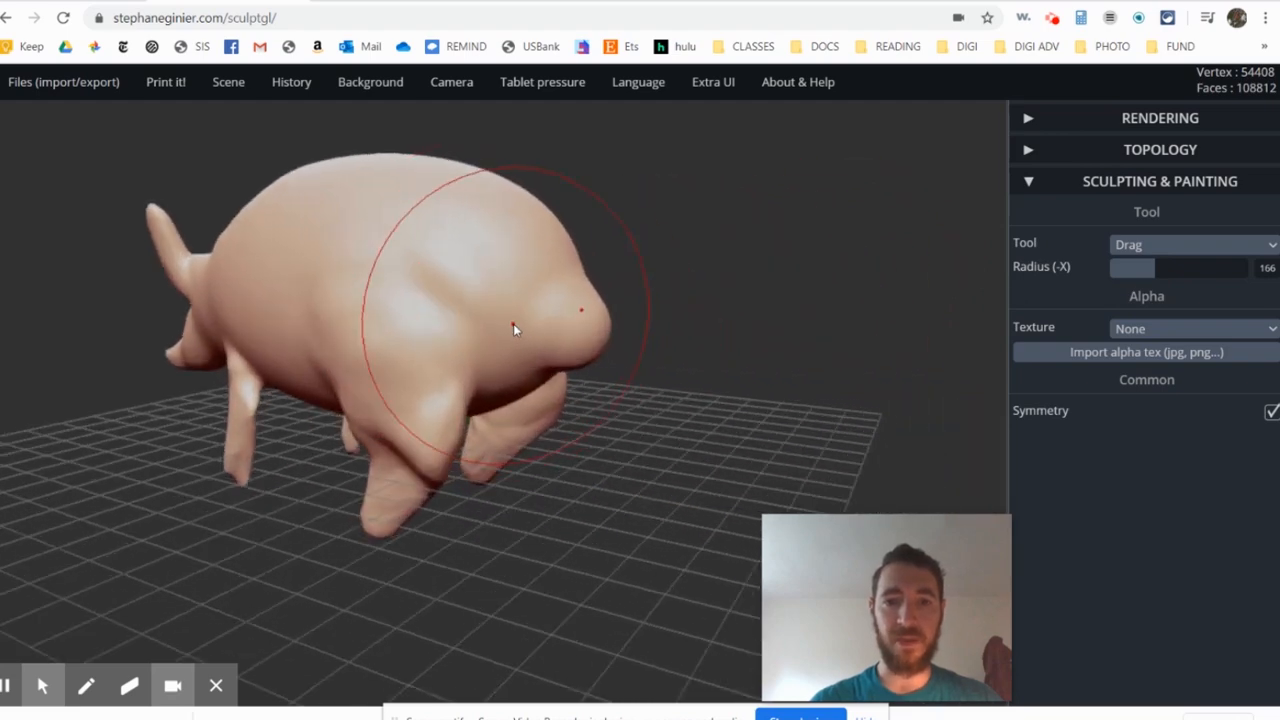
{"action": "scroll", "coordinate": [514, 328], "scroll_direction": "up", "scroll_amount": 5}
{"action": "right_click_drag", "start_coordinate": [772, 357], "coordinate": [464, 346]}
{"action": "mouse_move", "coordinate": [766, 361]}
{"action": "right_mouse_down"}
{"action": "mouse_move", "coordinate": [537, 351]}
{"action": "mouse_move", "coordinate": [537, 369]}
{"action": "mouse_move", "coordinate": [692, 303]}
{"action": "mouse_move", "coordinate": [600, 318]}
{"action": "right_mouse_up"}
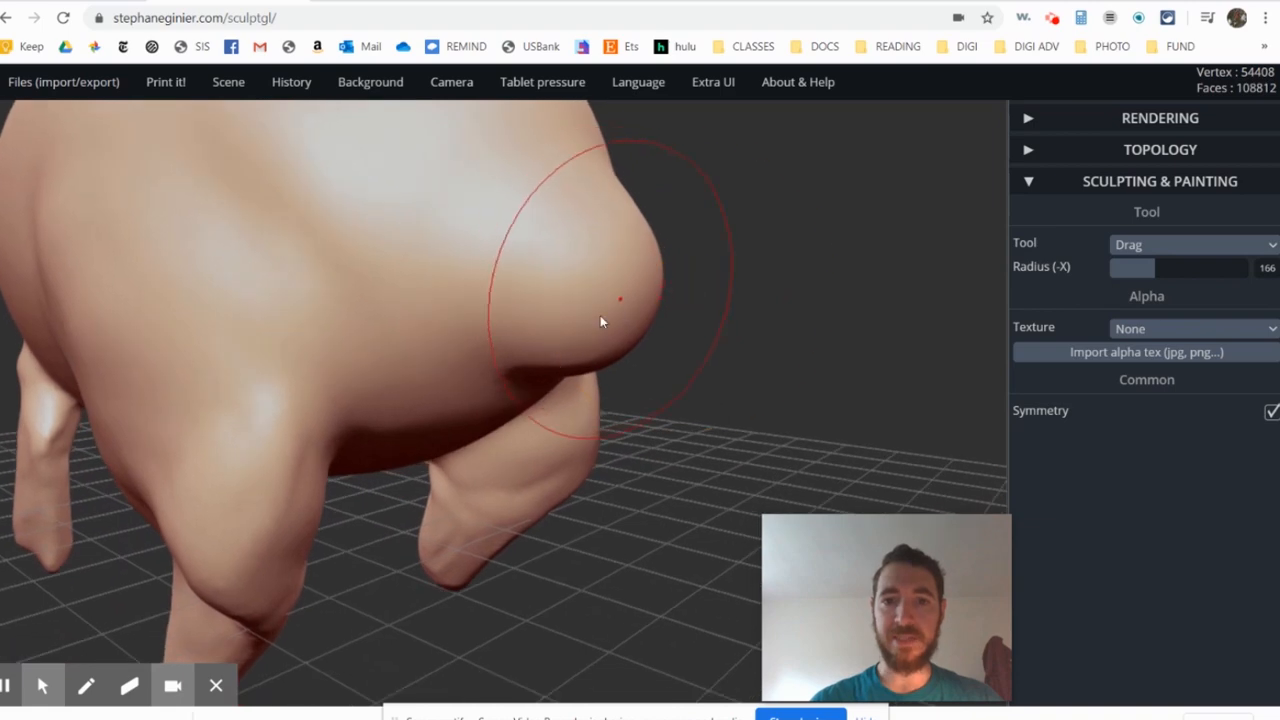
{"action": "mouse_move", "coordinate": [628, 298]}
{"action": "left_mouse_down"}
{"action": "mouse_move", "coordinate": [671, 343]}
{"action": "mouse_move", "coordinate": [692, 411]}
{"action": "left_mouse_up"}
{"action": "scroll", "coordinate": [692, 411], "scroll_direction": "down", "scroll_amount": 4}
{"action": "left_click_drag", "start_coordinate": [611, 418], "coordinate": [638, 489]}
{"action": "scroll", "coordinate": [687, 462], "scroll_direction": "up", "scroll_amount": 5}
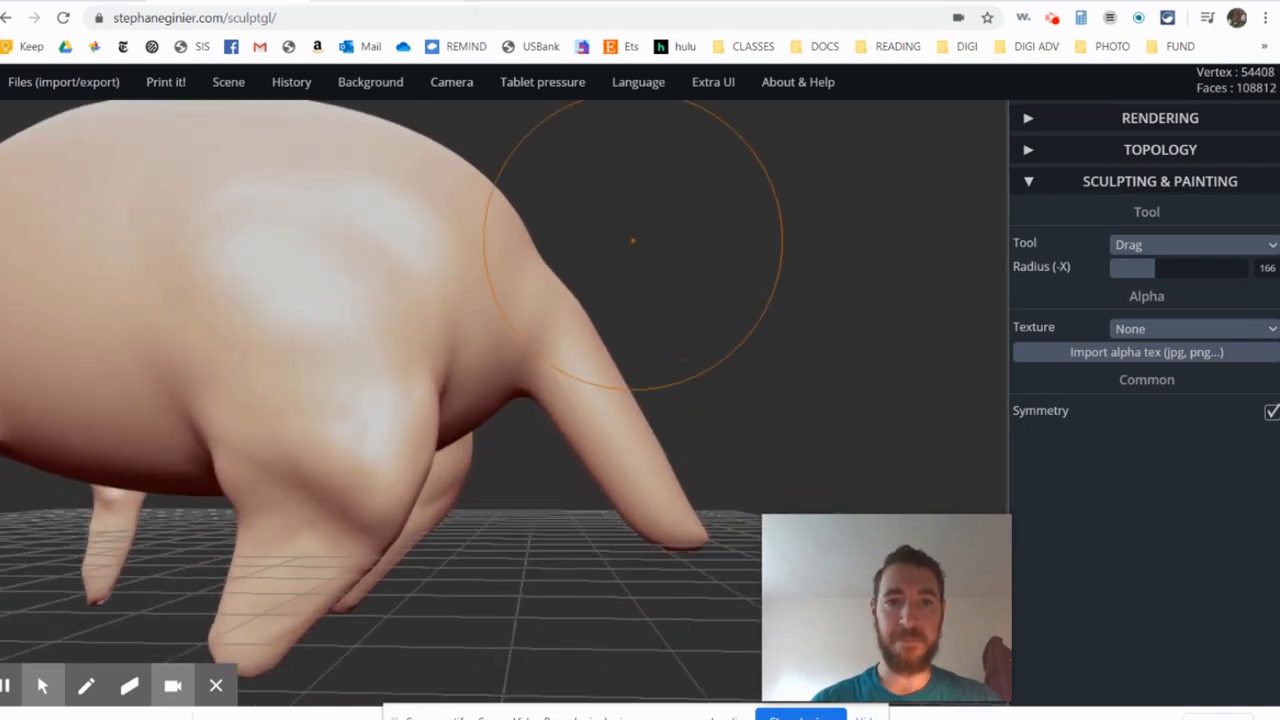
- Check the tail against the aardvark illustration, and push its sides inward with Drag at radius 80
{"action": "left_click", "coordinate": [384, 1]}
{"action": "left_click", "coordinate": [560, 1]}
{"action": "mouse_move", "coordinate": [603, 240]}
{"action": "left_mouse_down"}
{"action": "mouse_move", "coordinate": [563, 318]}
{"action": "mouse_move", "coordinate": [572, 333]}
{"action": "mouse_move", "coordinate": [484, 403]}
{"action": "mouse_move", "coordinate": [683, 354]}
{"action": "mouse_move", "coordinate": [537, 251]}
{"action": "left_mouse_up"}
{"action": "scroll", "coordinate": [573, 334], "scroll_direction": "up", "scroll_amount": 5}
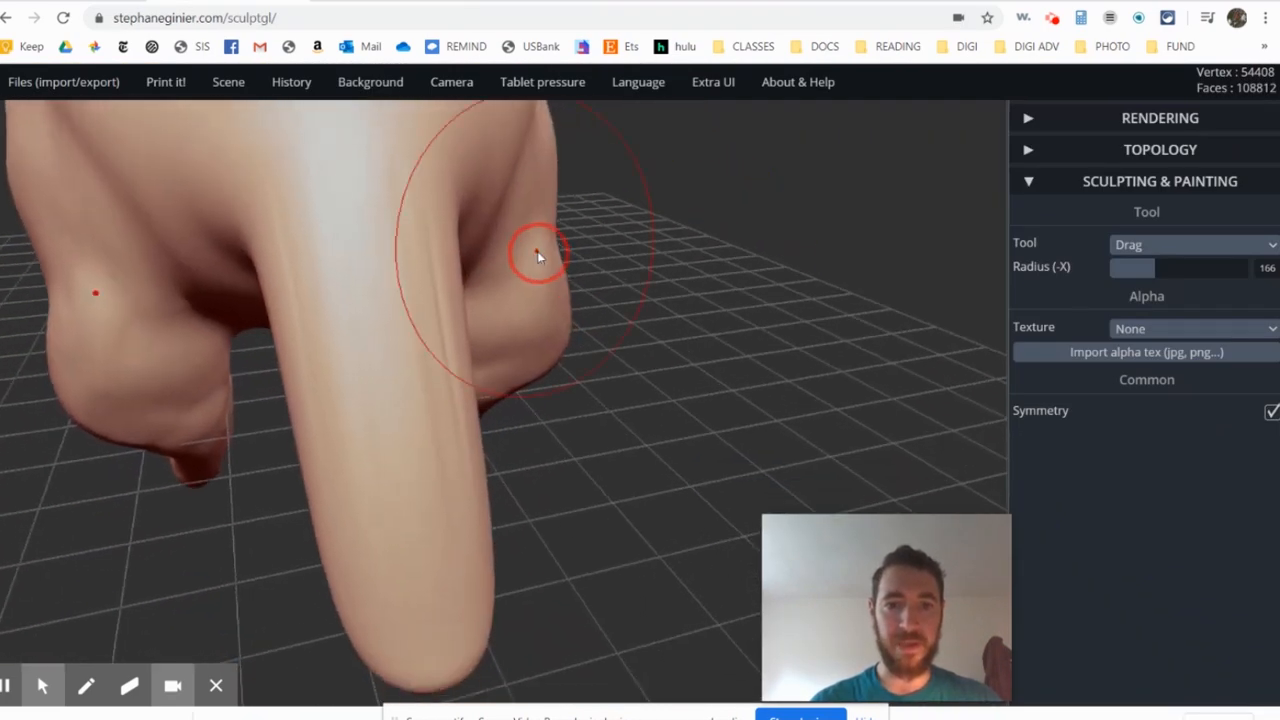
{"action": "left_click", "coordinate": [1141, 246]}
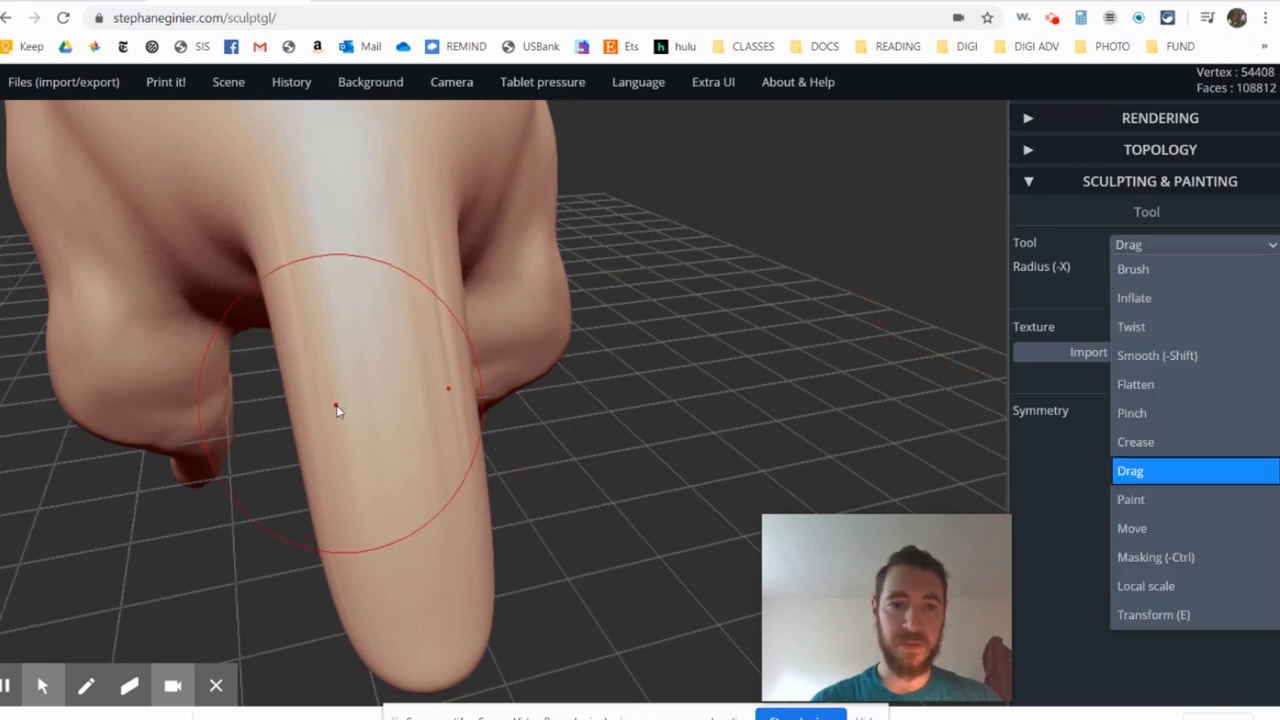
{"action": "left_click", "coordinate": [1072, 319]}
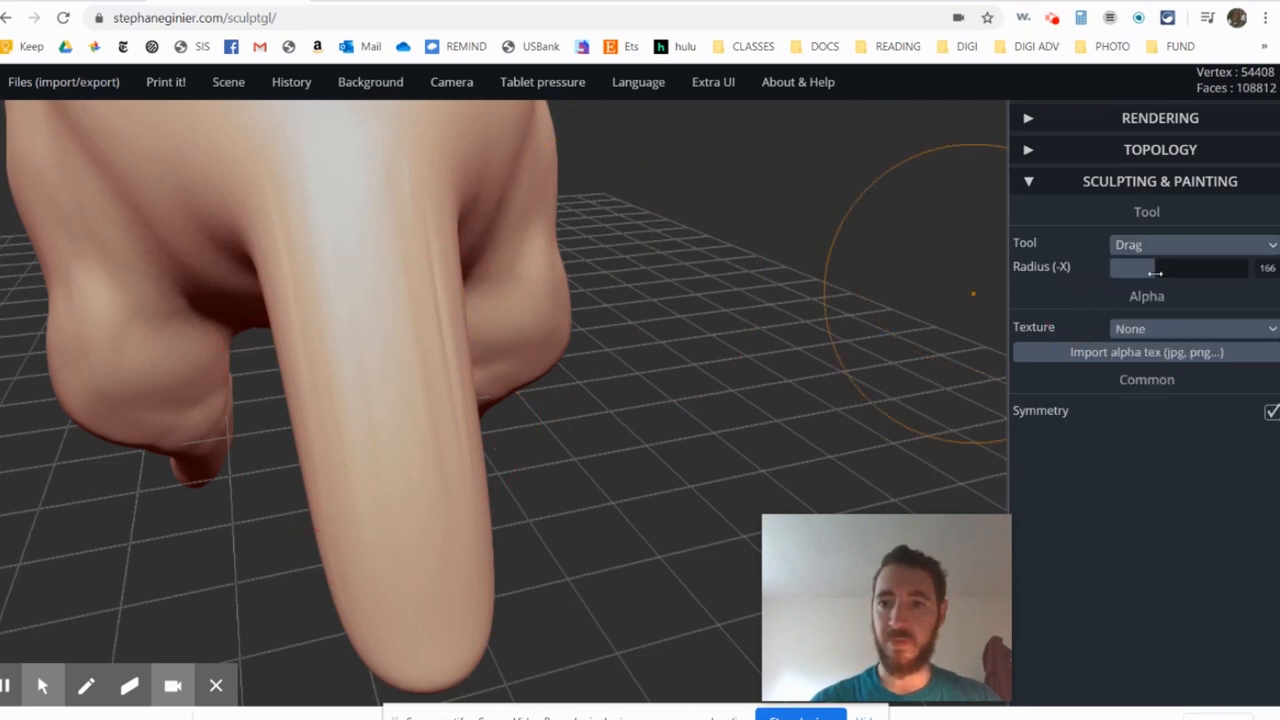
{"action": "left_click_drag", "start_coordinate": [1155, 272], "coordinate": [1128, 271]}
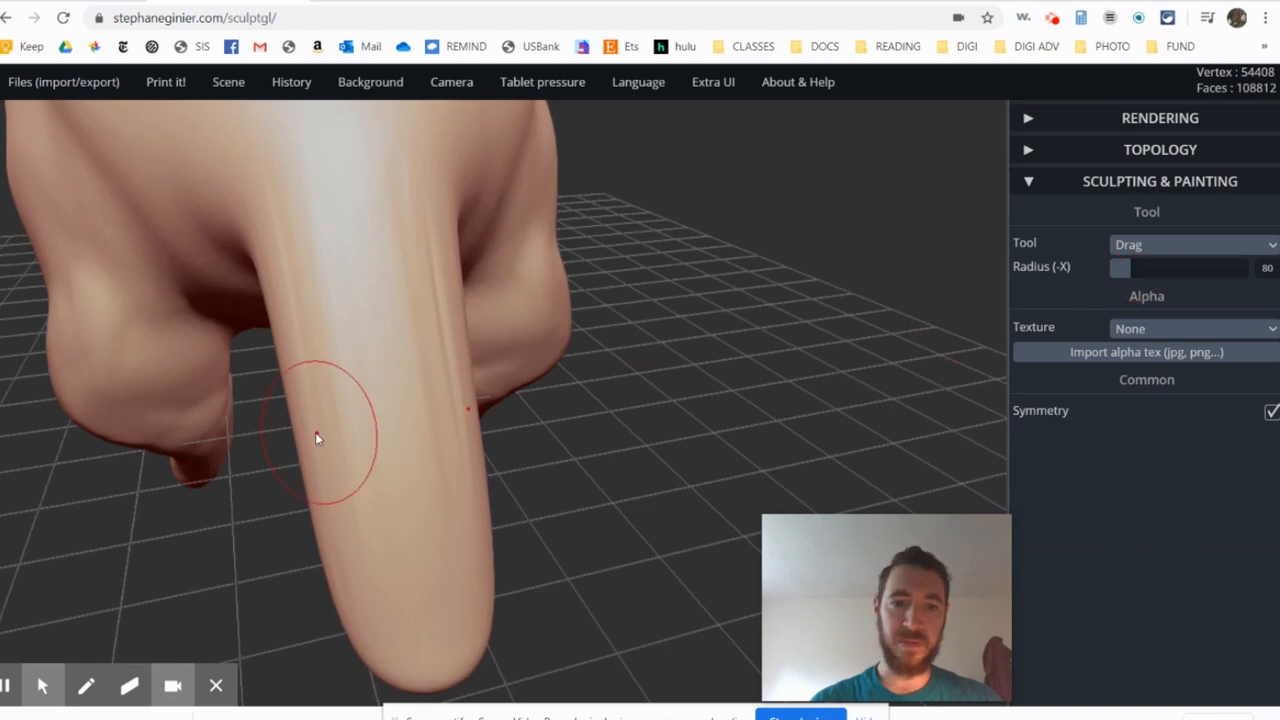
{"action": "mouse_move", "coordinate": [285, 425]}
{"action": "left_mouse_down"}
{"action": "mouse_move", "coordinate": [337, 383]}
{"action": "mouse_move", "coordinate": [446, 403]}
{"action": "left_mouse_up"}
{"action": "left_click_drag", "start_coordinate": [263, 411], "coordinate": [290, 388]}
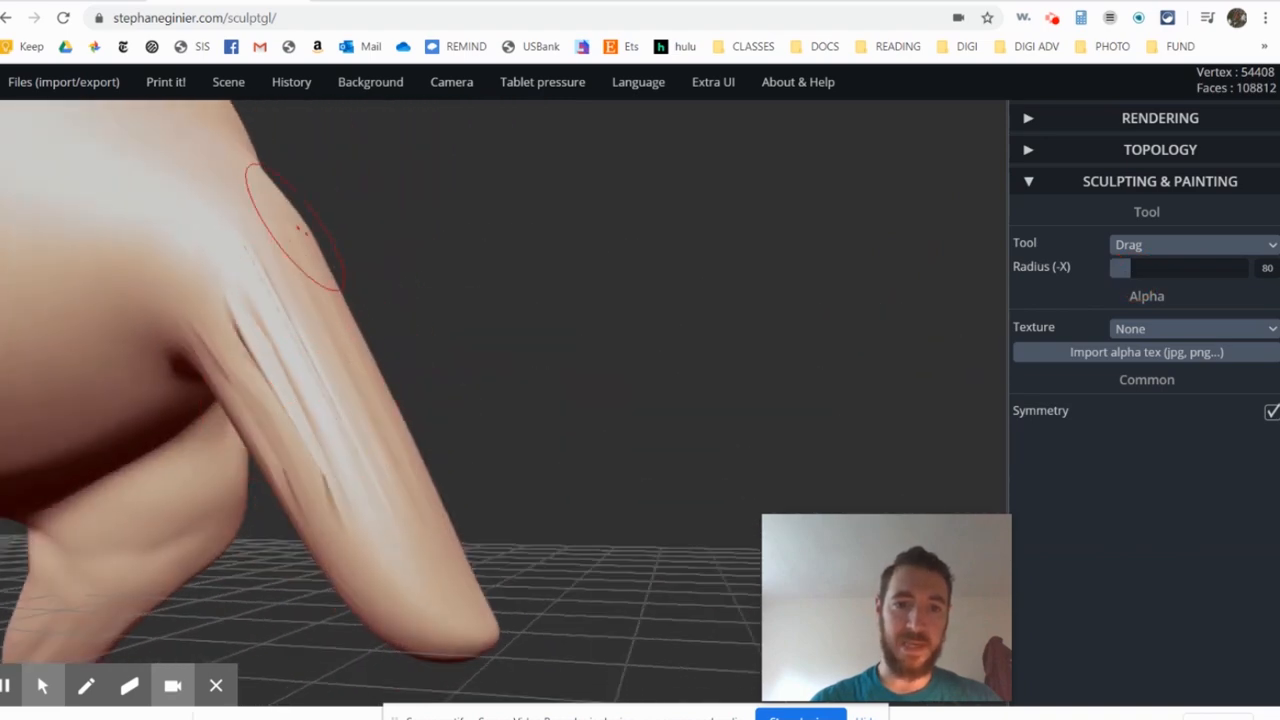
- Try to reshape the tail near its root with a Drag stroke, and undo it
{"action": "left_click_drag", "start_coordinate": [300, 228], "coordinate": [290, 232]}
{"action": "right_click_drag", "start_coordinate": [290, 234], "coordinate": [166, 306]}
{"action": "key", "text": "ctrl+z"}
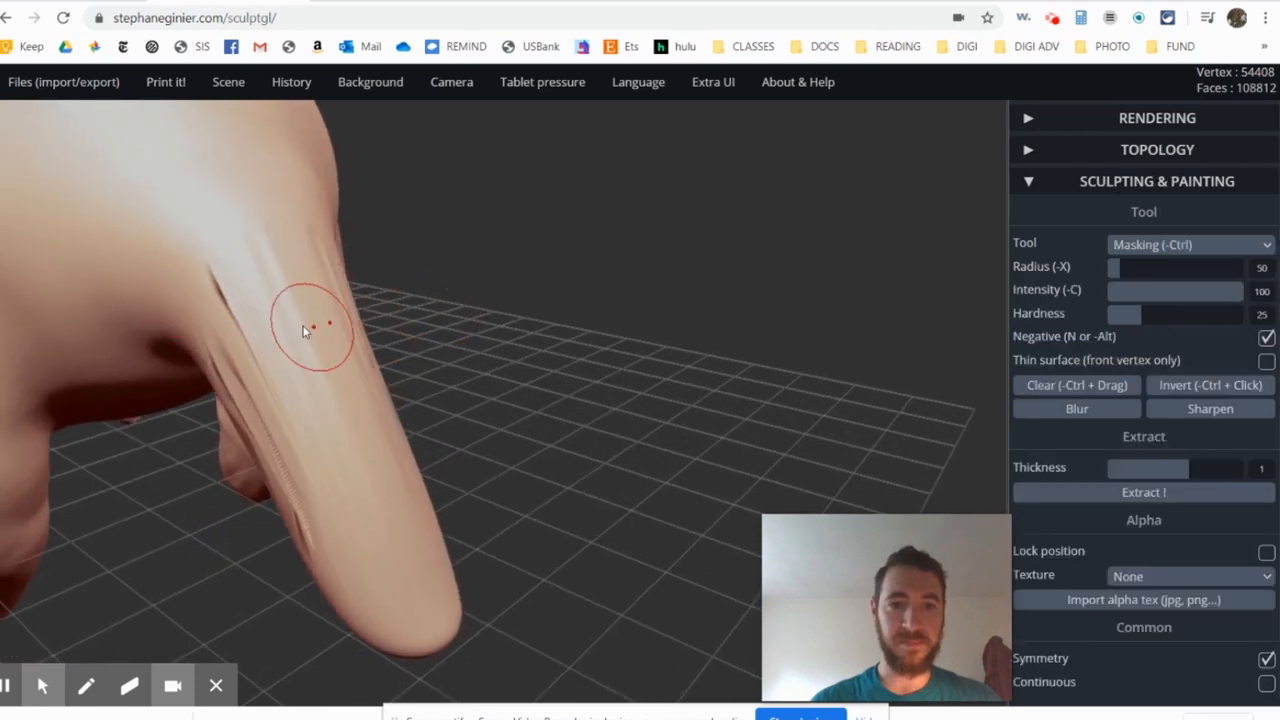
- Undo the earlier wide tail strokes, and pull a thinner tail backward and down from the rump with Drag at radius 54
{"action": "key", "text": "ctrl+z"}
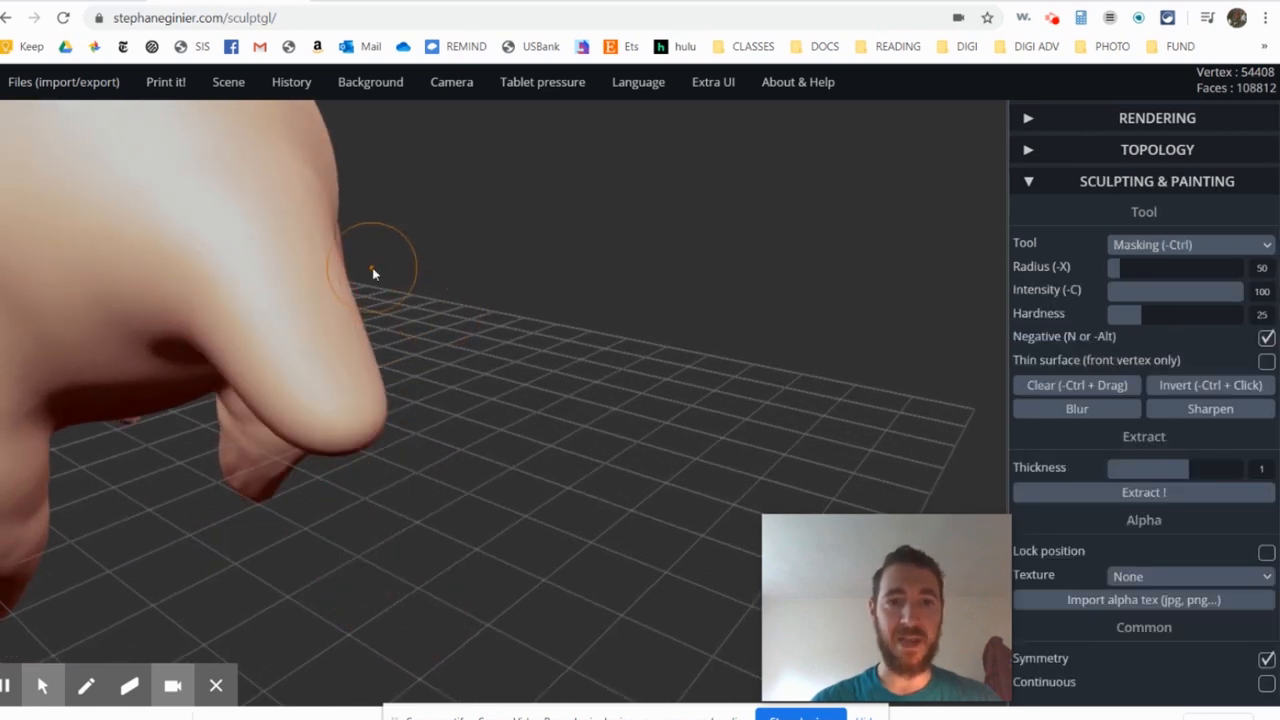
{"action": "key", "text": "ctrl+z"}
{"action": "middle_click_drag", "start_coordinate": [325, 287], "coordinate": [403, 320]}
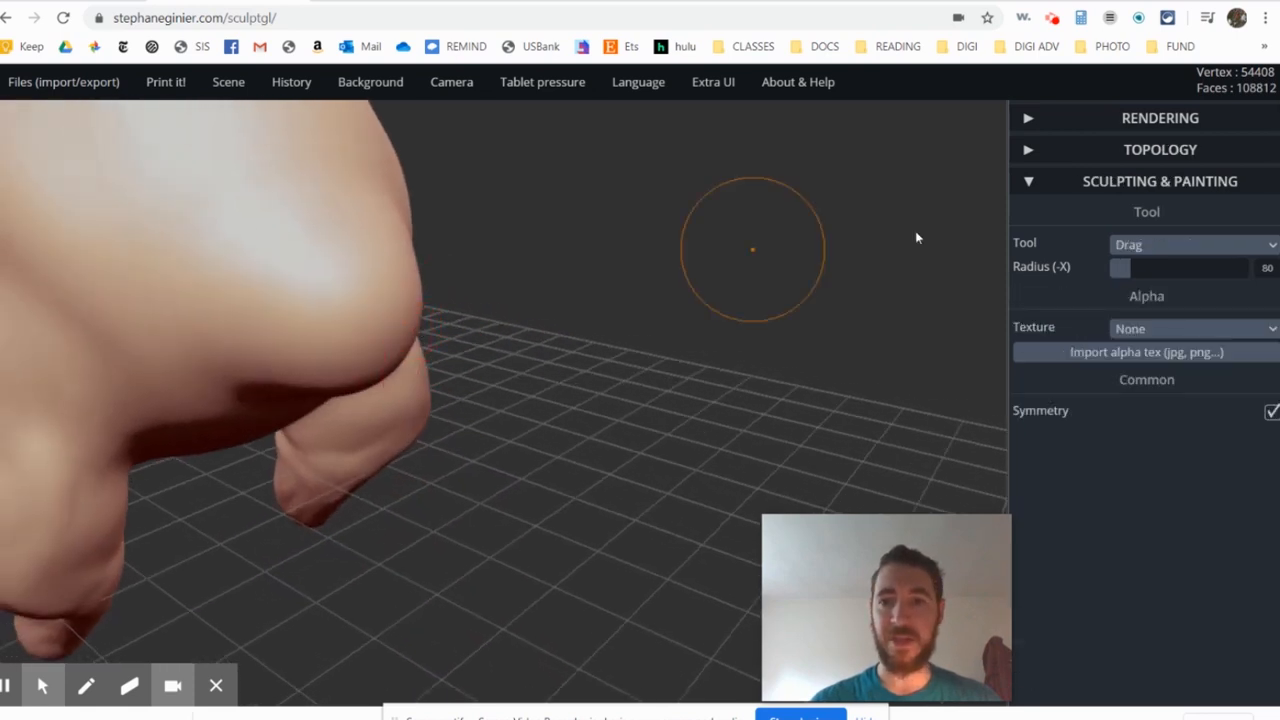
{"action": "left_click_drag", "start_coordinate": [1130, 268], "coordinate": [1124, 269]}
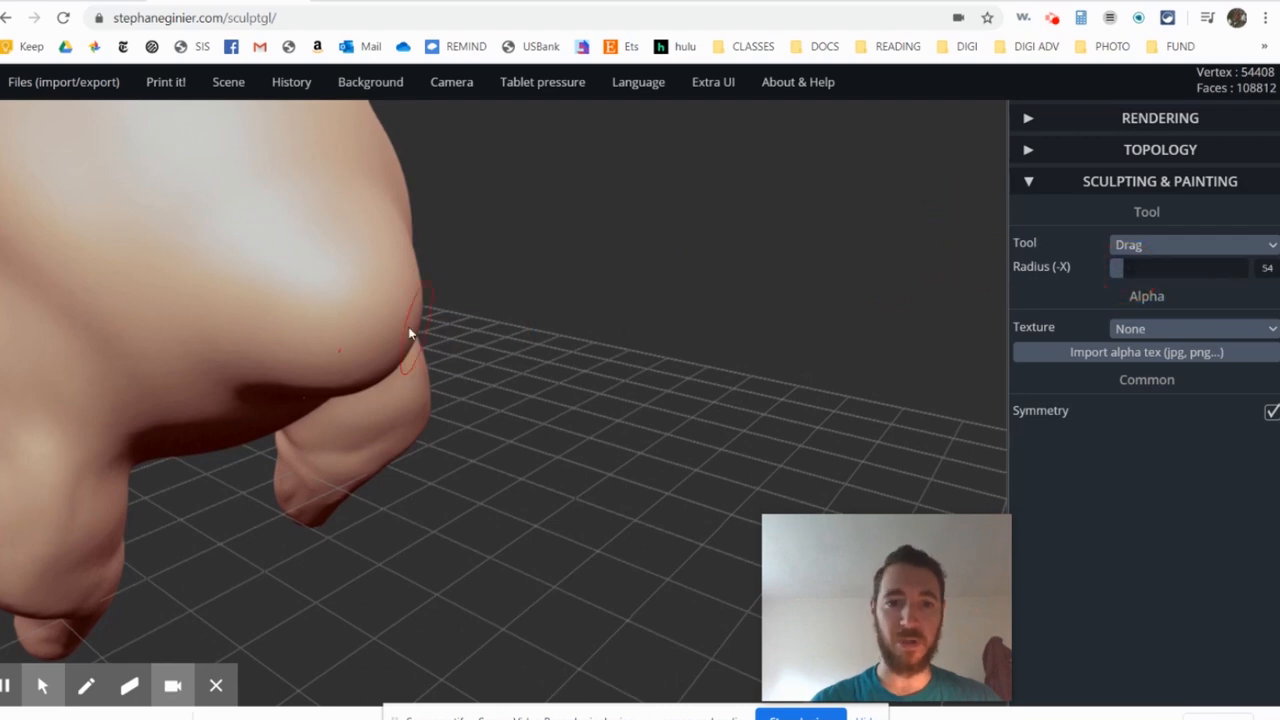
{"action": "mouse_move", "coordinate": [389, 345]}
{"action": "left_mouse_down"}
{"action": "mouse_move", "coordinate": [409, 375]}
{"action": "mouse_move", "coordinate": [582, 372]}
{"action": "left_mouse_up"}
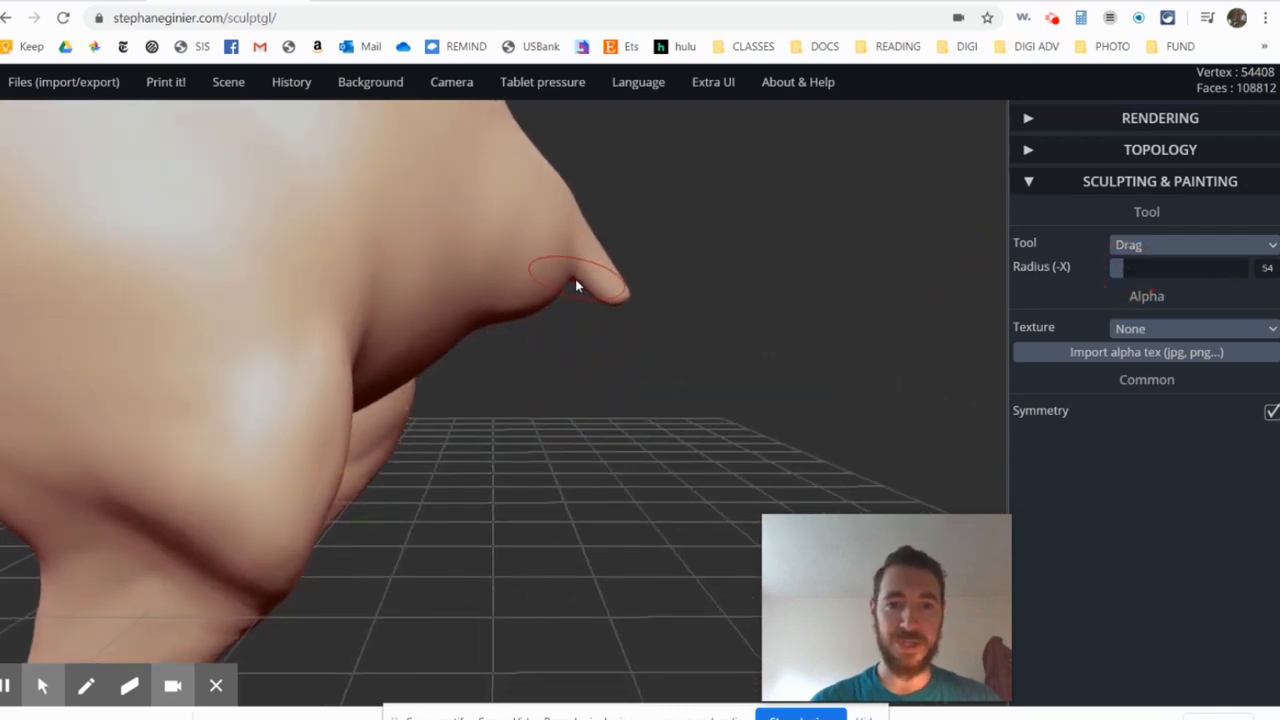
{"action": "mouse_move", "coordinate": [577, 280]}
{"action": "left_mouse_down"}
{"action": "mouse_move", "coordinate": [654, 351]}
{"action": "mouse_move", "coordinate": [764, 508]}
{"action": "left_mouse_up"}
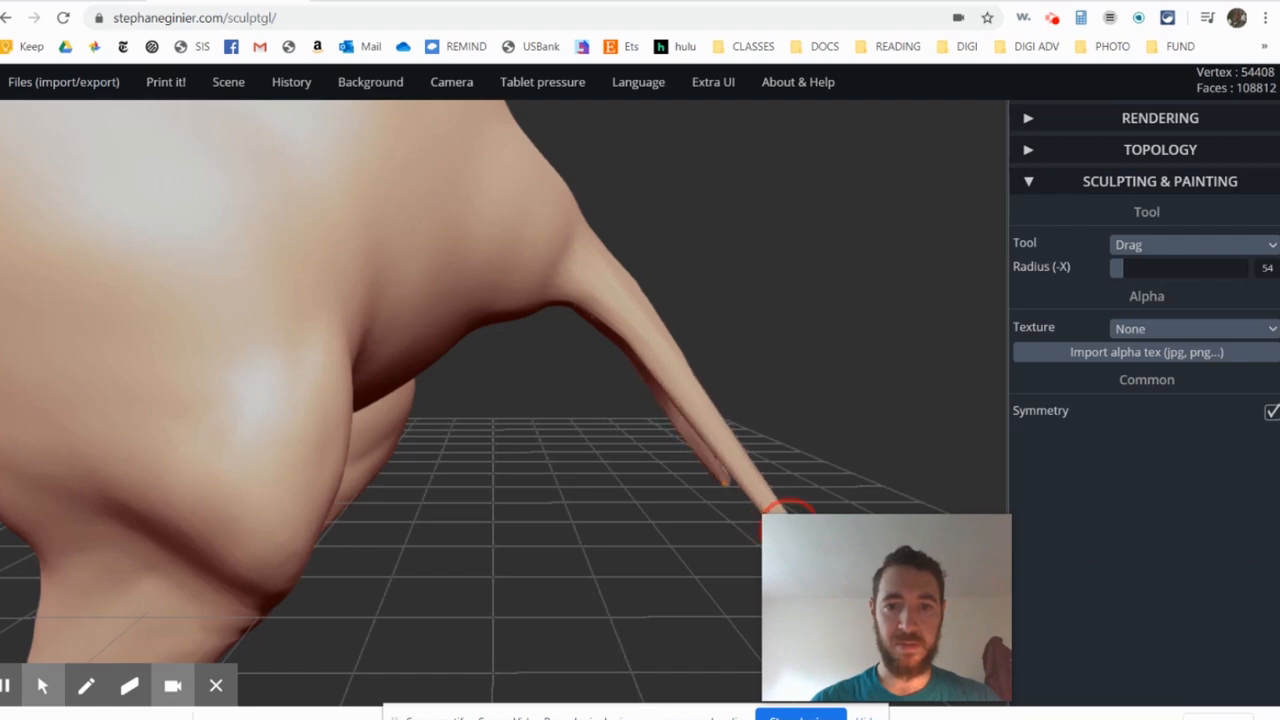
- Undo the forked tail extension, and pull the tail out again into one long thin taper with Drag at radius 54
{"action": "key", "text": "ctrl"}
{"action": "left_click_drag", "start_coordinate": [707, 351], "coordinate": [470, 281]}
{"action": "key", "text": "ctrl"}
{"action": "scroll", "coordinate": [417, 297], "scroll_direction": "up", "scroll_amount": 5}
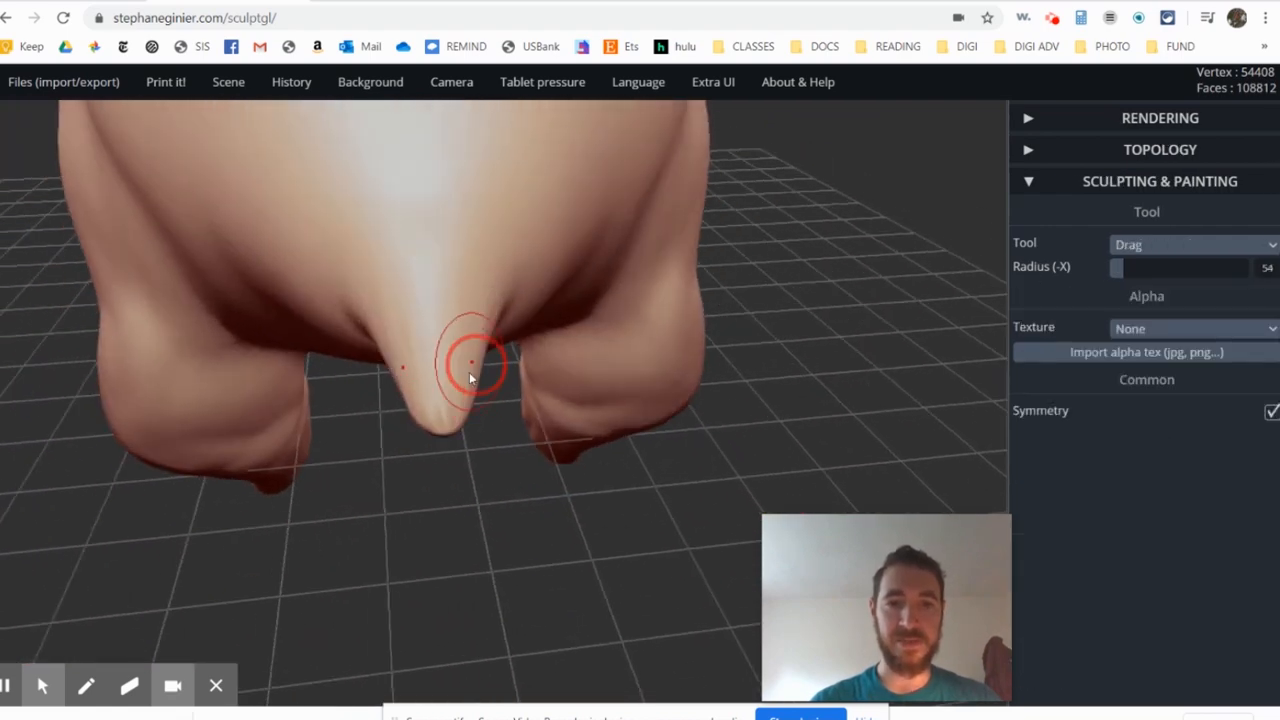
{"action": "mouse_move", "coordinate": [447, 359]}
{"action": "left_mouse_down"}
{"action": "mouse_move", "coordinate": [500, 632]}
{"action": "mouse_move", "coordinate": [763, 591]}
{"action": "mouse_move", "coordinate": [749, 557]}
{"action": "left_mouse_up"}
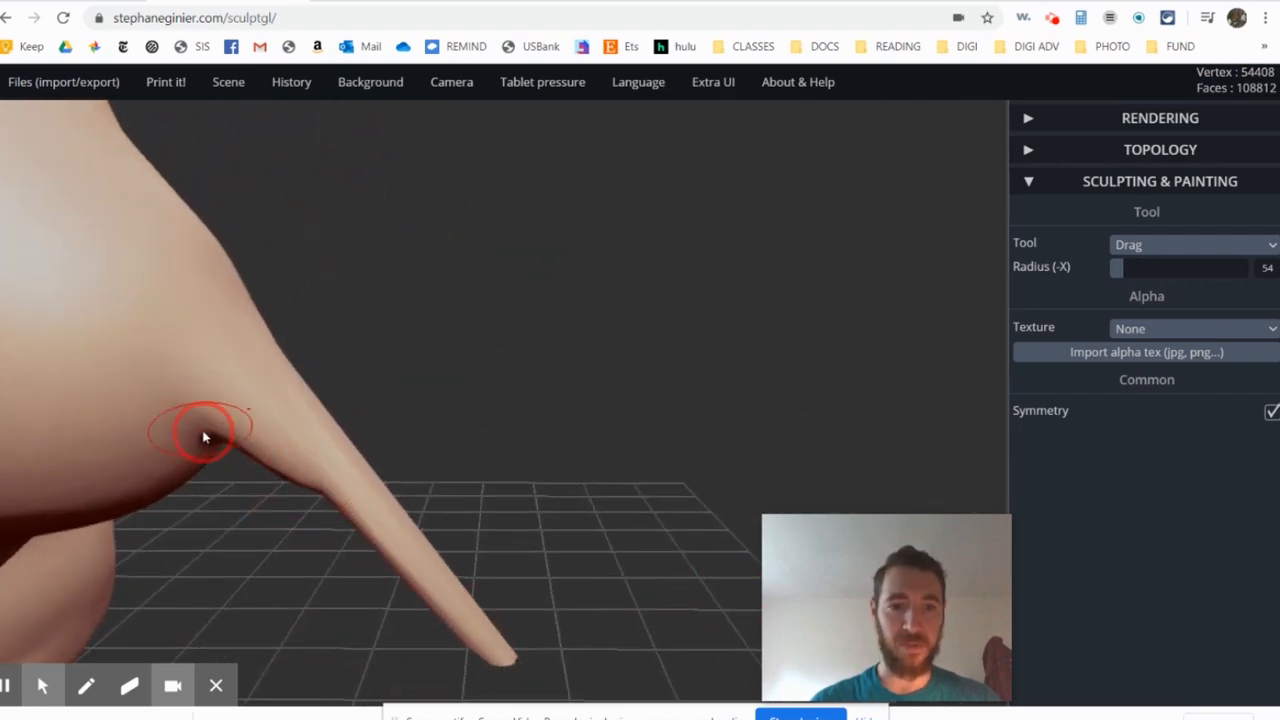
{"action": "right_click_drag", "start_coordinate": [203, 432], "coordinate": [347, 424]}
{"action": "middle_click_drag", "start_coordinate": [204, 350], "coordinate": [522, 360]}
{"action": "right_click_drag", "start_coordinate": [526, 446], "coordinate": [346, 423]}
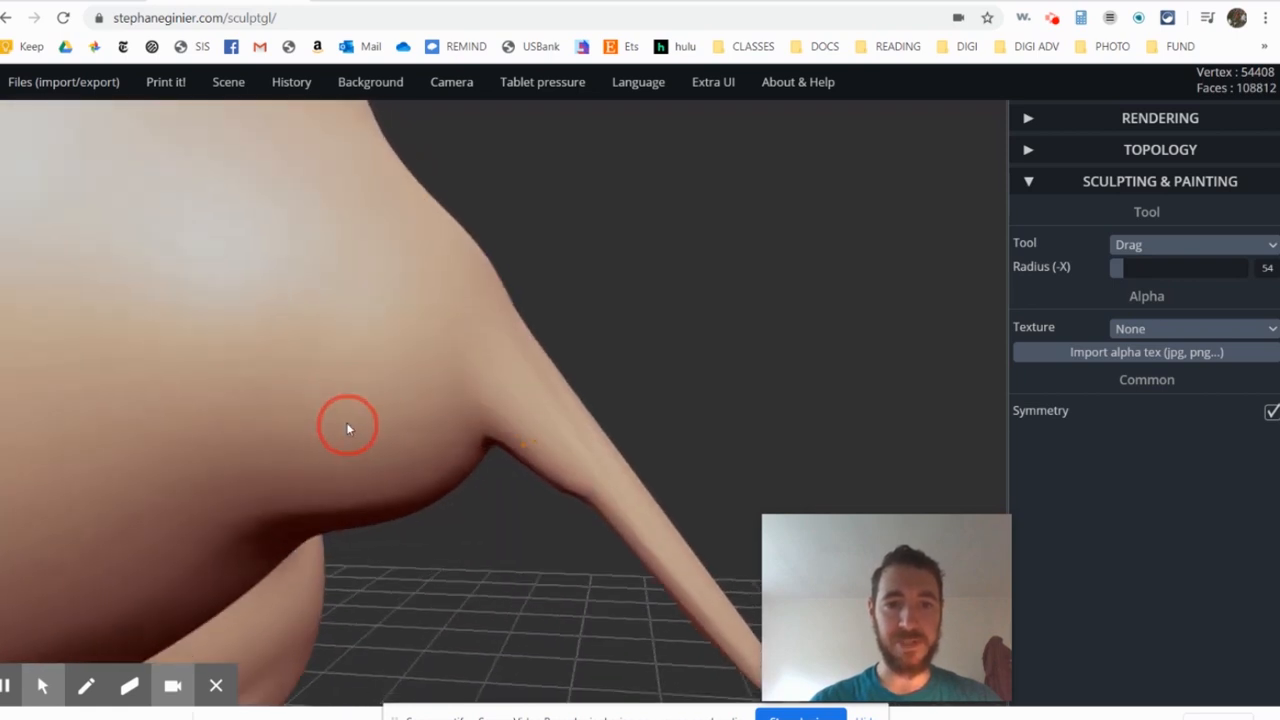
- Smooth the underside and sides where the tail joins the rump, using Smooth at radius 96 and intensity 75
{"action": "left_click", "coordinate": [1200, 245]}
{"action": "left_click", "coordinate": [1140, 356]}
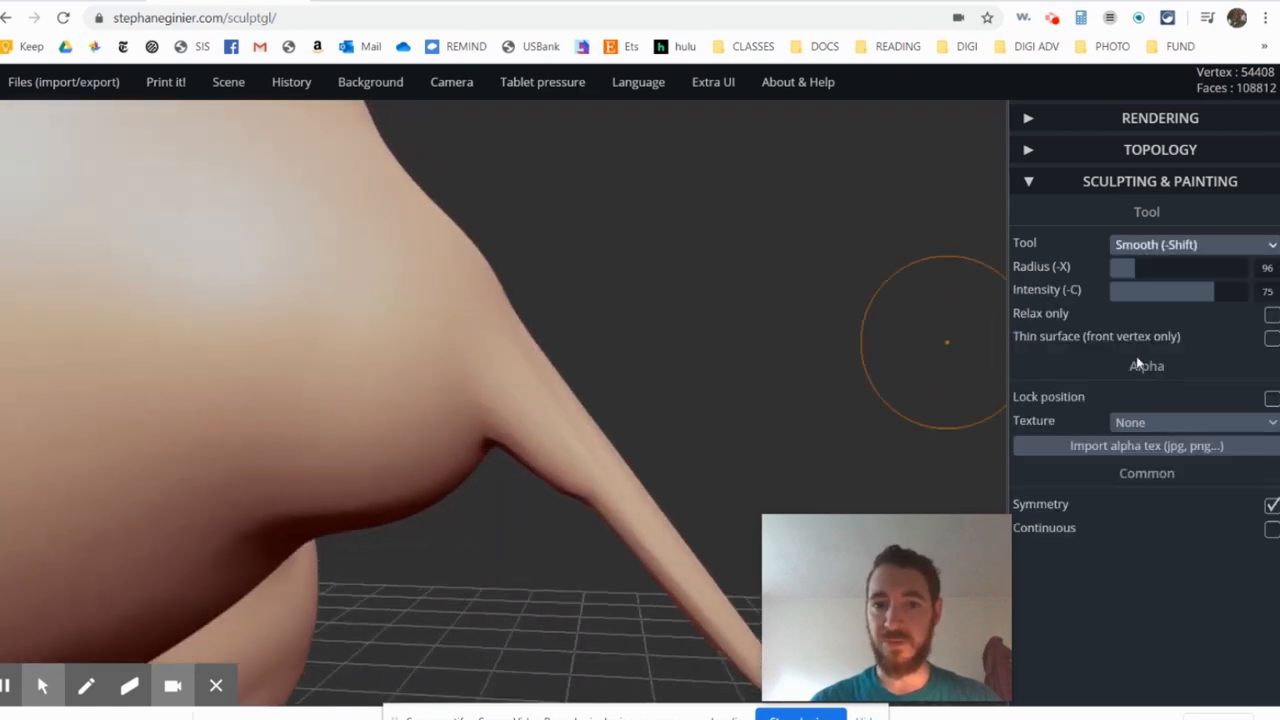
{"action": "mouse_move", "coordinate": [474, 457]}
{"action": "left_mouse_down"}
{"action": "mouse_move", "coordinate": [506, 437]}
{"action": "mouse_move", "coordinate": [440, 480]}
{"action": "mouse_move", "coordinate": [594, 491]}
{"action": "mouse_move", "coordinate": [354, 486]}
{"action": "left_mouse_up"}
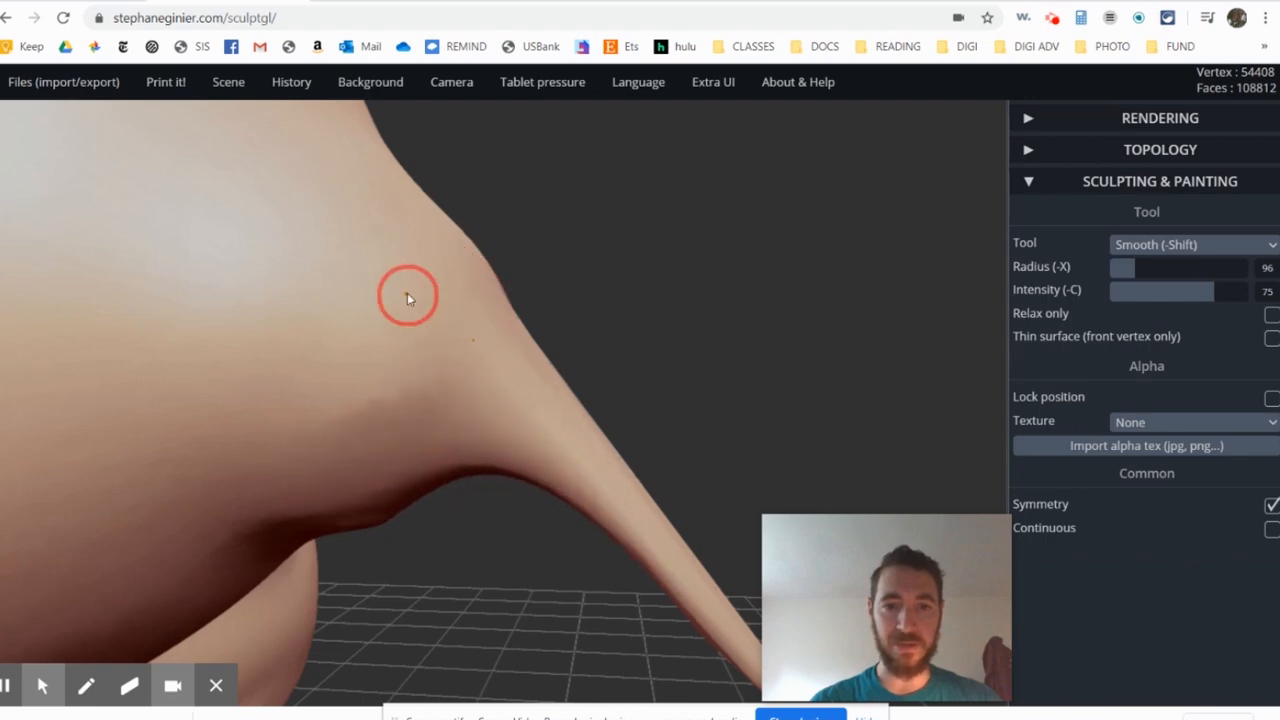
{"action": "mouse_move", "coordinate": [407, 297]}
{"action": "right_mouse_down"}
{"action": "mouse_move", "coordinate": [154, 357]}
{"action": "mouse_move", "coordinate": [417, 257]}
{"action": "mouse_move", "coordinate": [757, 346]}
{"action": "right_mouse_up"}
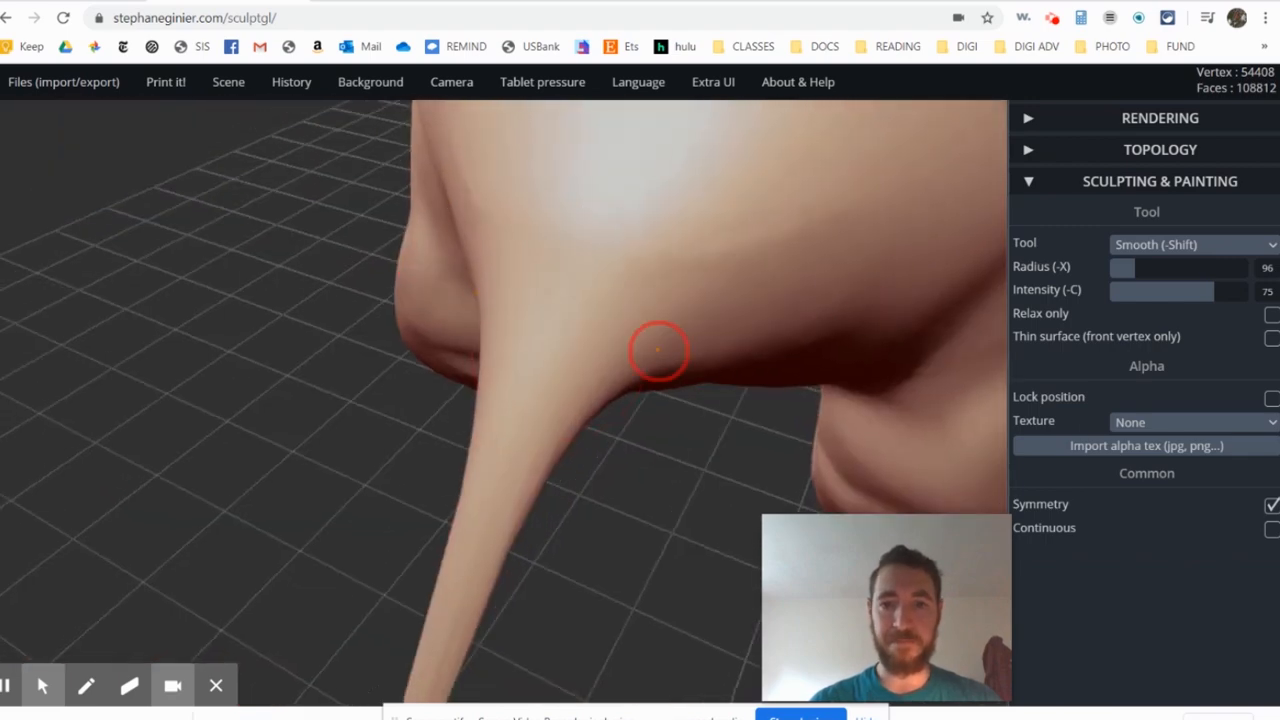
{"action": "mouse_move", "coordinate": [862, 400]}
{"action": "right_mouse_down"}
{"action": "mouse_move", "coordinate": [632, 316]}
{"action": "mouse_move", "coordinate": [523, 342]}
{"action": "mouse_move", "coordinate": [746, 252]}
{"action": "mouse_move", "coordinate": [309, 310]}
{"action": "mouse_move", "coordinate": [407, 358]}
{"action": "right_mouse_up"}
{"action": "middle_click_drag", "start_coordinate": [566, 318], "coordinate": [545, 270]}
{"action": "scroll", "coordinate": [408, 358], "scroll_direction": "up", "scroll_amount": 2}
{"action": "middle_click_drag", "start_coordinate": [381, 345], "coordinate": [415, 366]}
{"action": "right_click_drag", "start_coordinate": [414, 366], "coordinate": [1263, 210]}
- Remesh the whole aardvark with quad voxel remeshing at resolution 150, and check the resulting surface
{"action": "left_click", "coordinate": [1032, 150]}
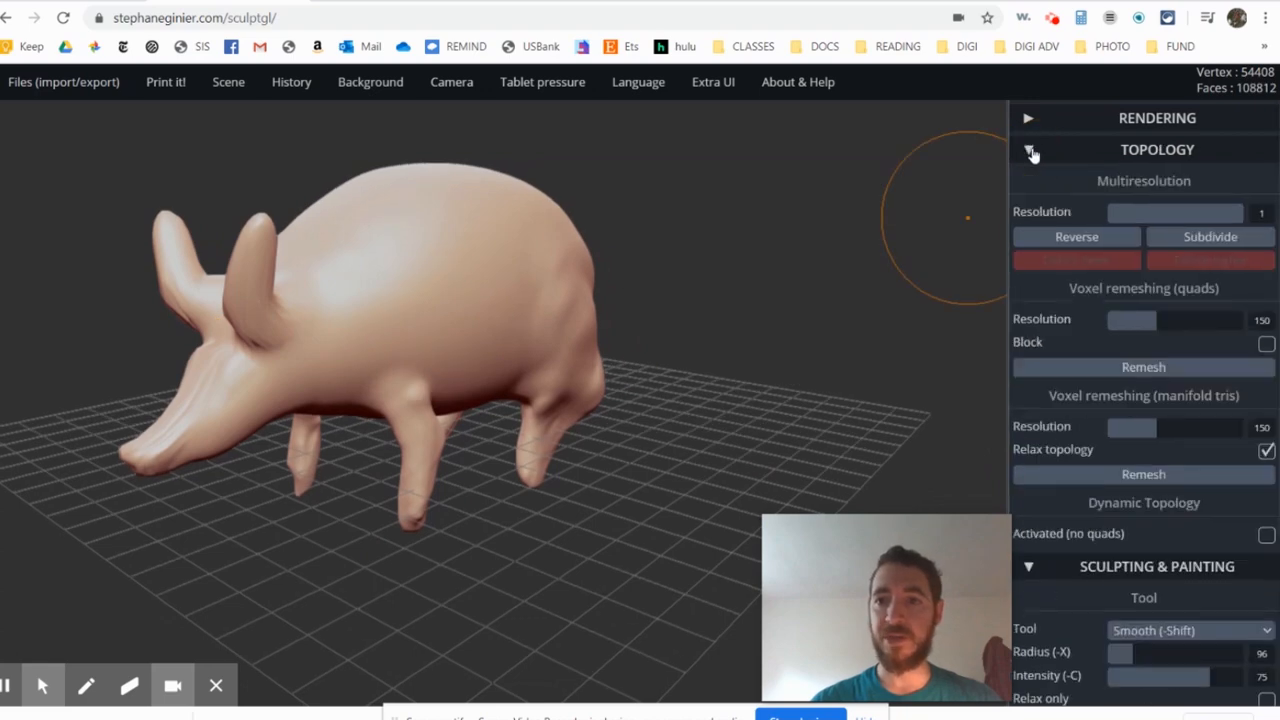
{"action": "left_click", "coordinate": [1032, 151]}
{"action": "left_click", "coordinate": [1030, 151]}
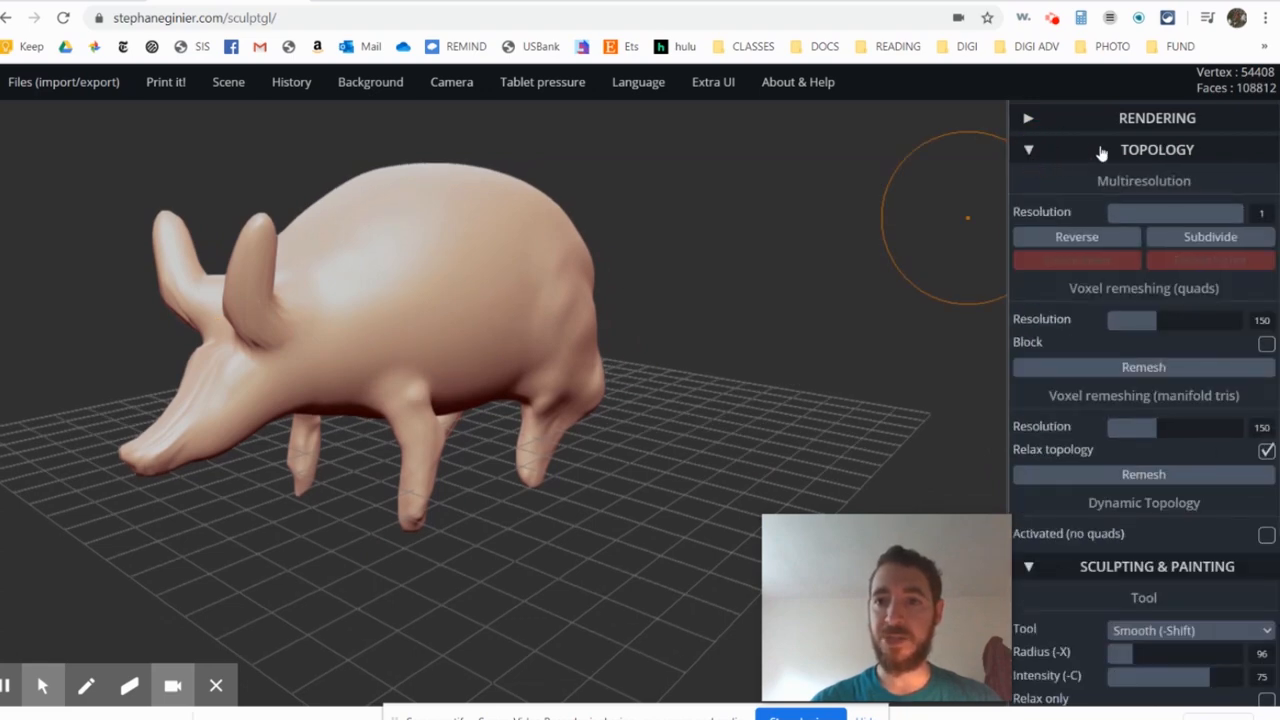
{"action": "left_click", "coordinate": [1150, 369]}
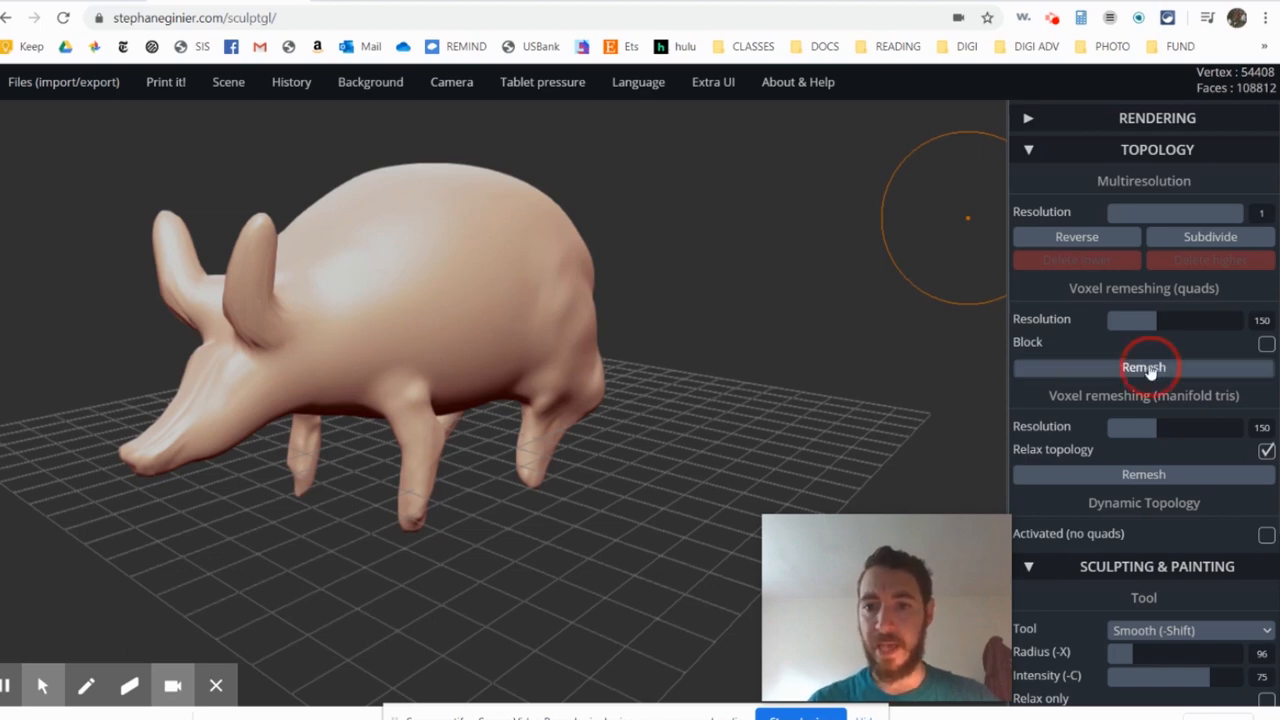
{"action": "scroll", "coordinate": [328, 337], "scroll_direction": "up", "scroll_amount": 3}
{"action": "right_click_drag", "start_coordinate": [328, 337], "coordinate": [563, 343]}
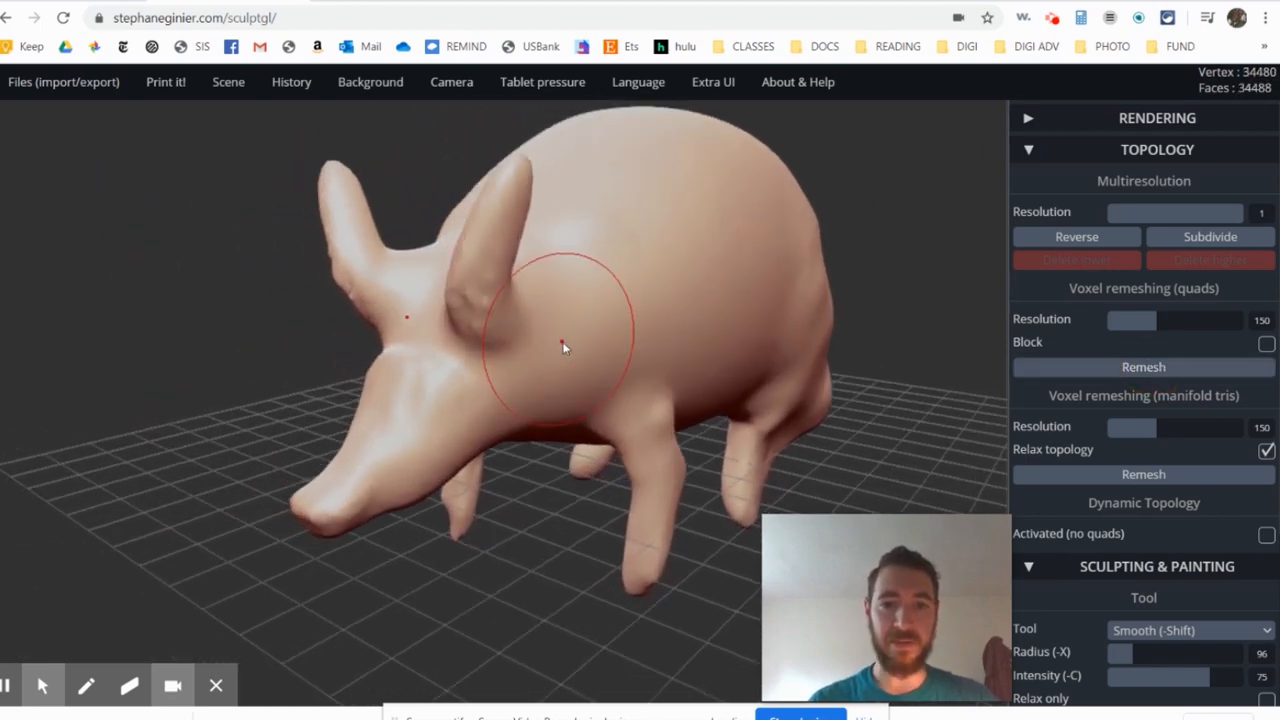
{"action": "scroll", "coordinate": [563, 343], "scroll_direction": "up", "scroll_amount": 3}
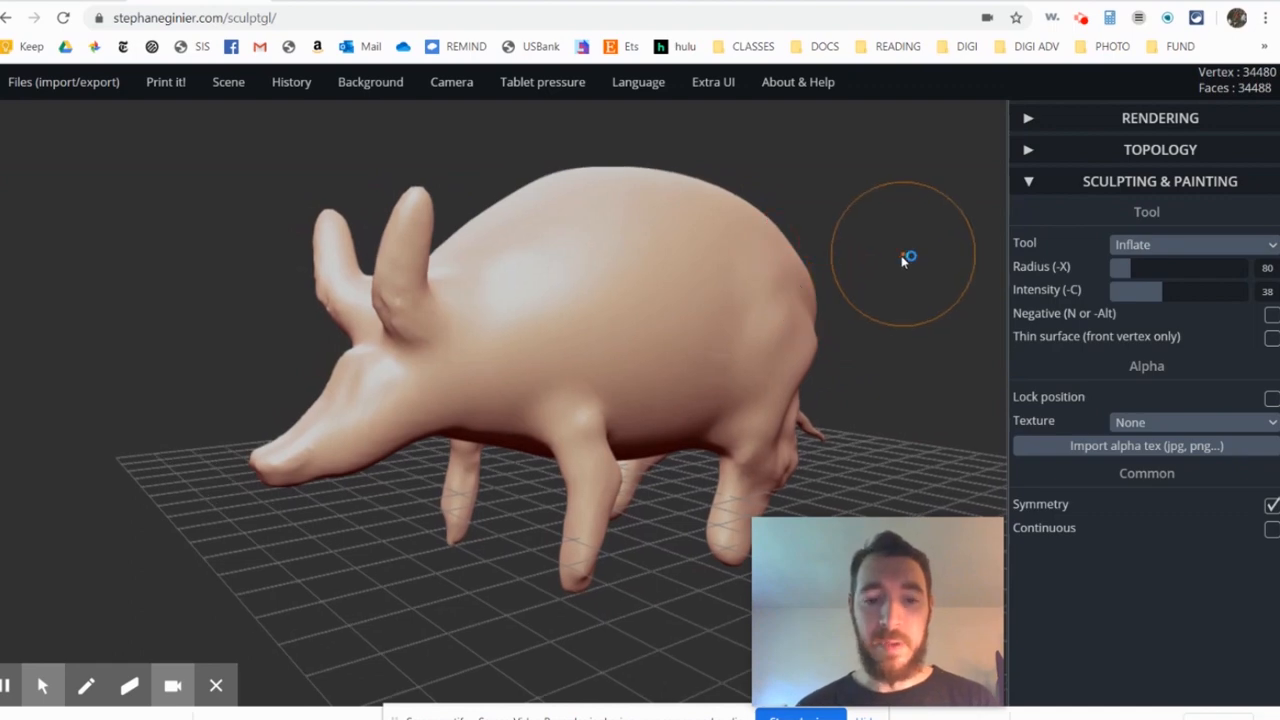
- Hide the scene's floor grid, and view the aardvark without it
{"action": "left_click_drag", "start_coordinate": [908, 260], "coordinate": [800, 286]}
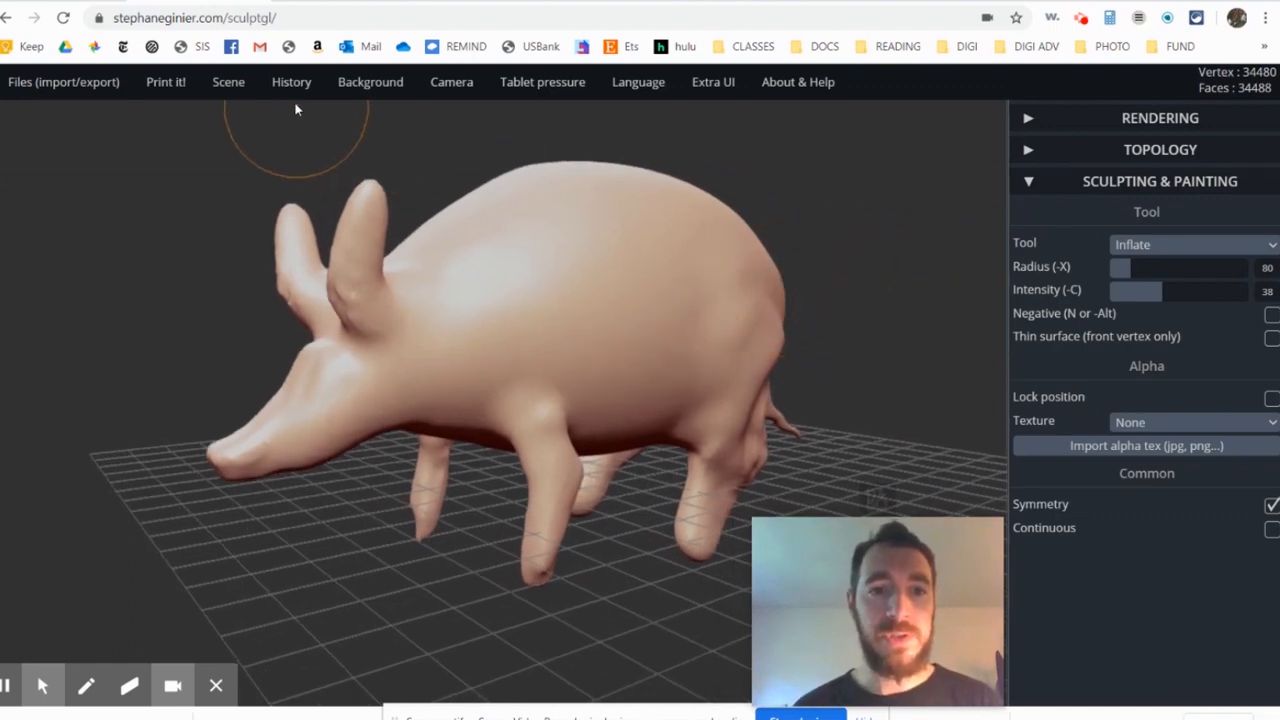
{"action": "mouse_move", "coordinate": [232, 86]}
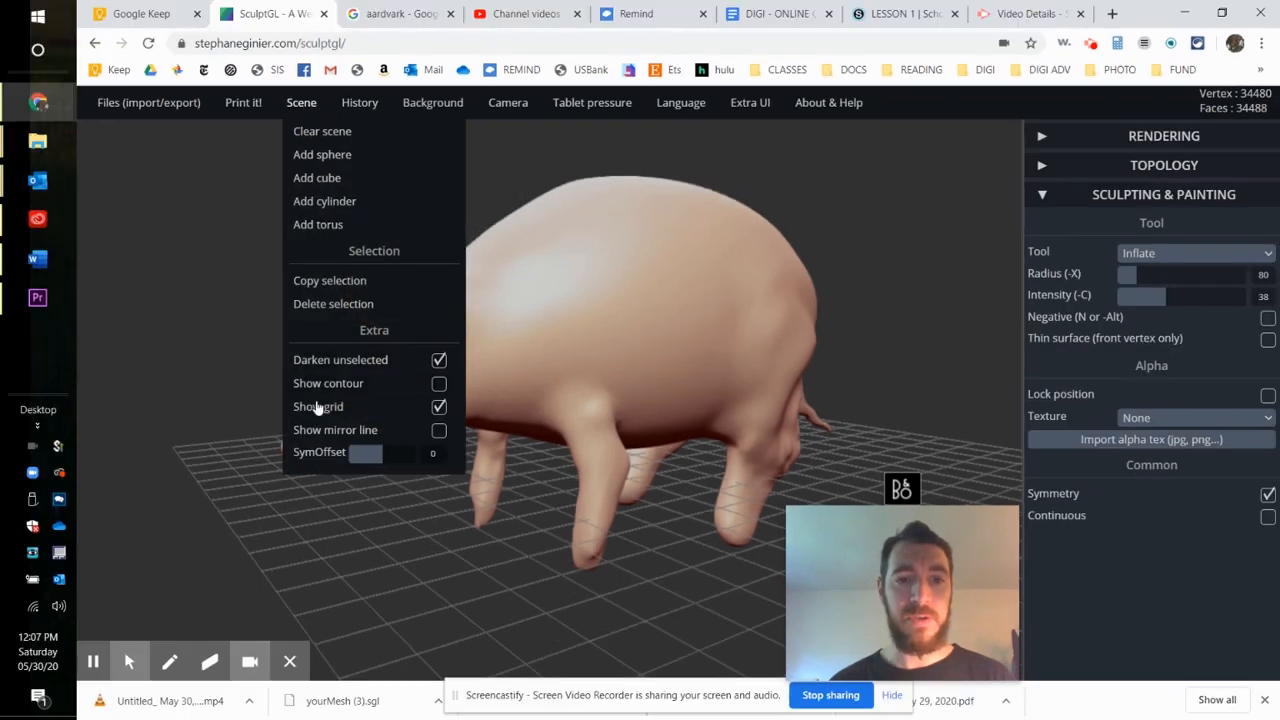
{"action": "left_click", "coordinate": [438, 410]}
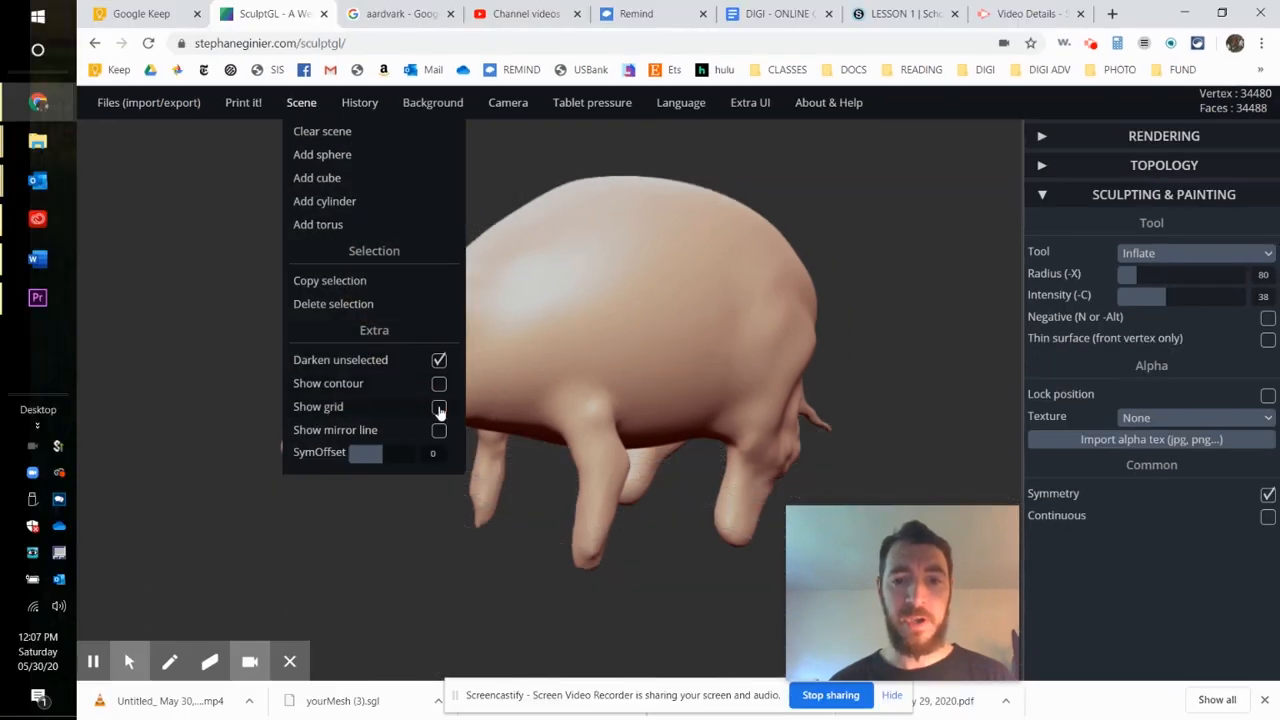
{"action": "mouse_move", "coordinate": [894, 340]}
{"action": "left_mouse_down"}
{"action": "mouse_move", "coordinate": [589, 481]}
{"action": "mouse_move", "coordinate": [703, 409]}
{"action": "mouse_move", "coordinate": [542, 456]}
{"action": "mouse_move", "coordinate": [509, 551]}
{"action": "mouse_move", "coordinate": [543, 529]}
{"action": "mouse_move", "coordinate": [509, 529]}
{"action": "left_mouse_up"}
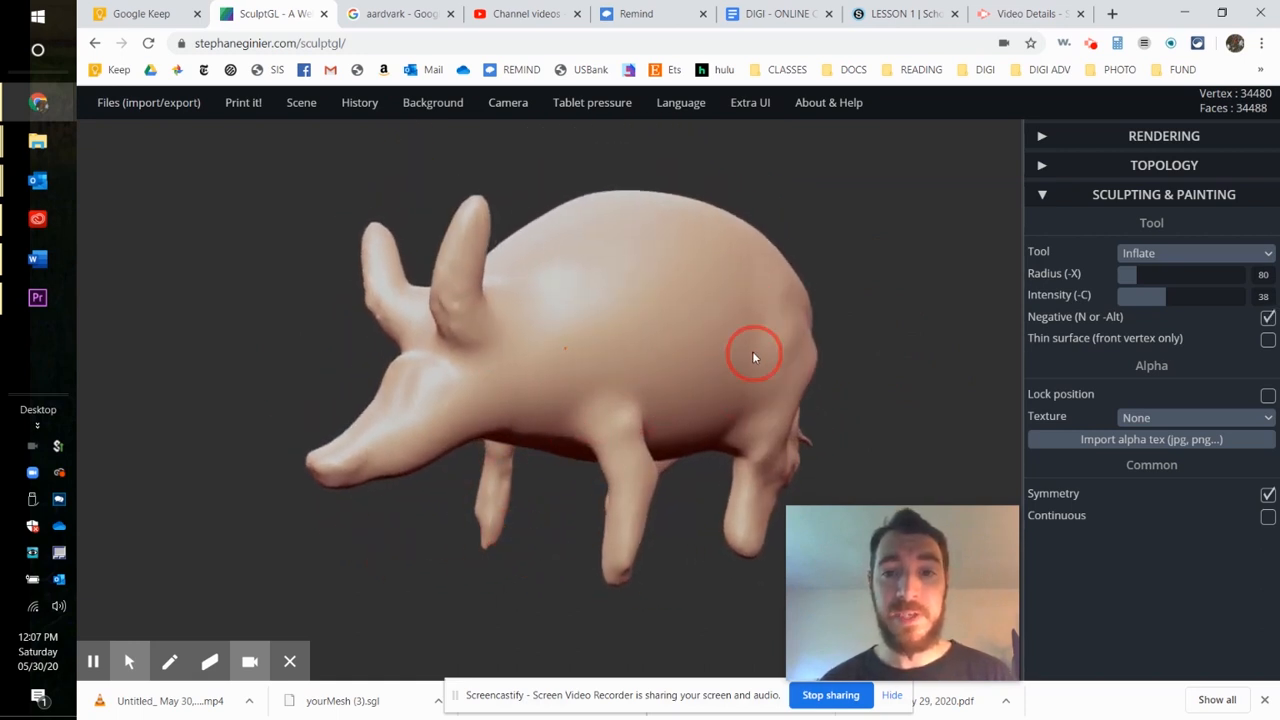
{"action": "left_click_drag", "start_coordinate": [752, 351], "coordinate": [729, 357]}
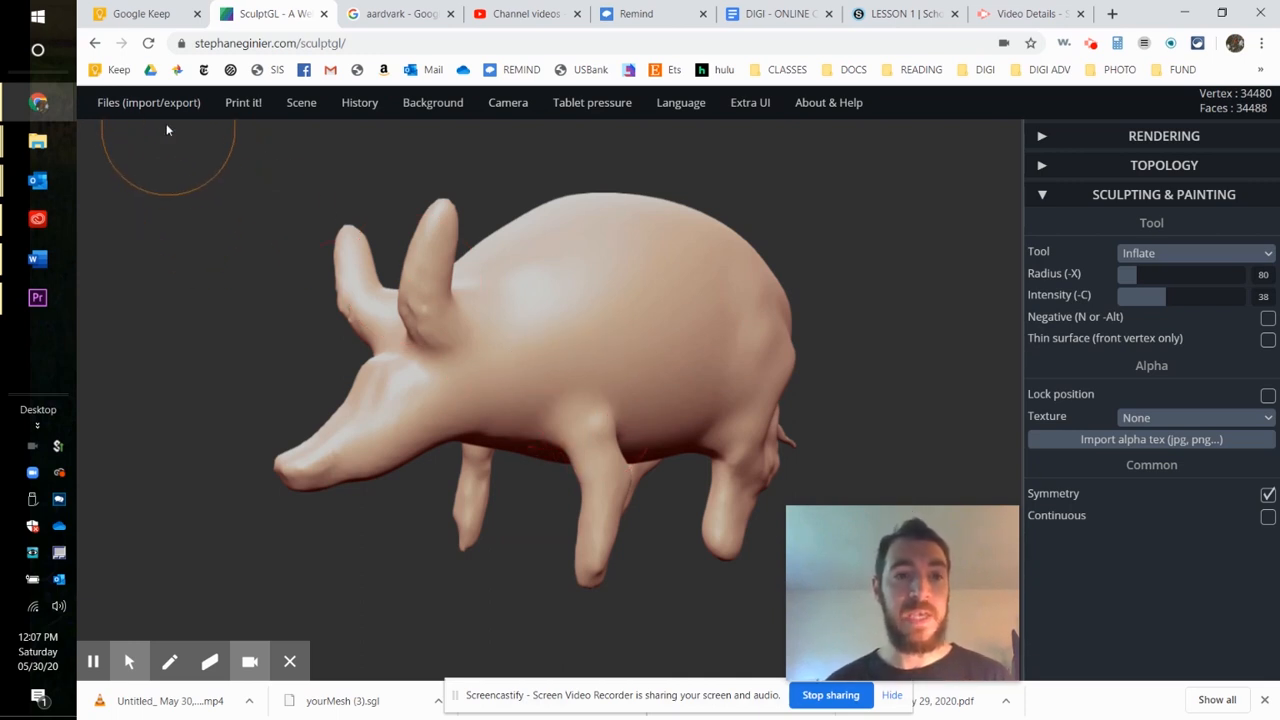
- Save the aardvark scene in SculptGL's .sgl format, and show the downloaded file in its folder
{"action": "mouse_move", "coordinate": [150, 110]}
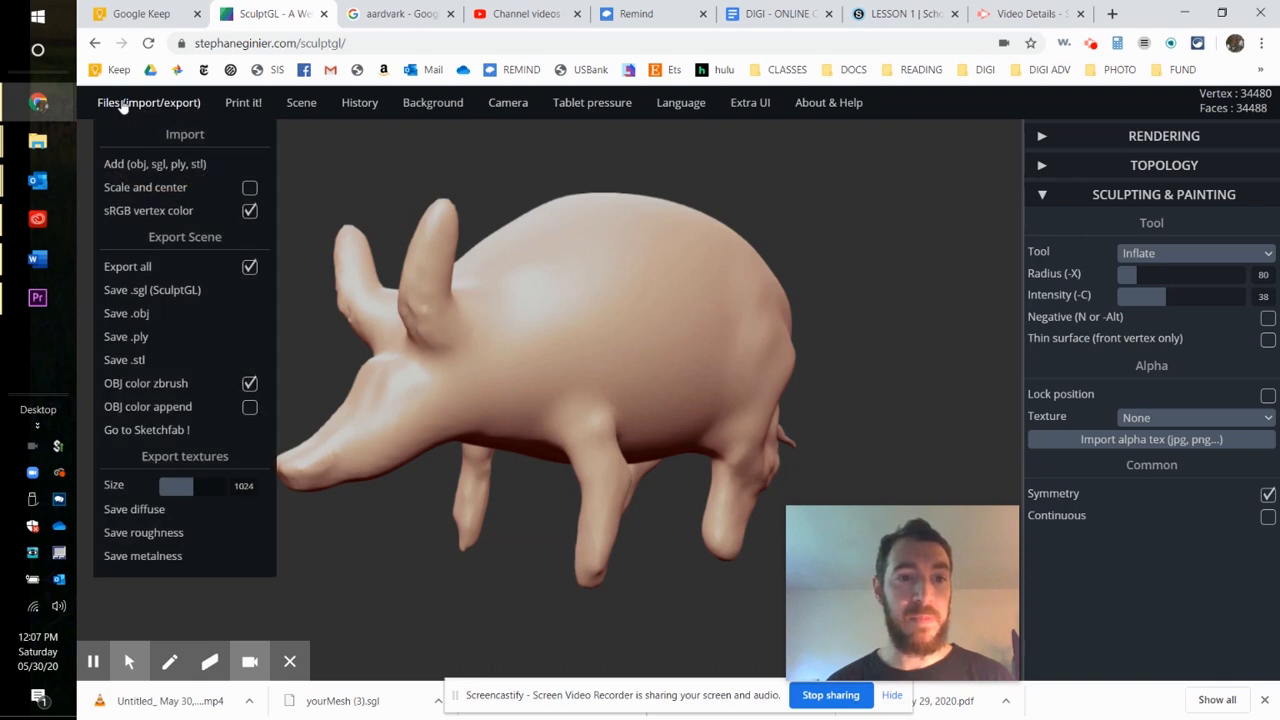
{"action": "left_click", "coordinate": [175, 290]}
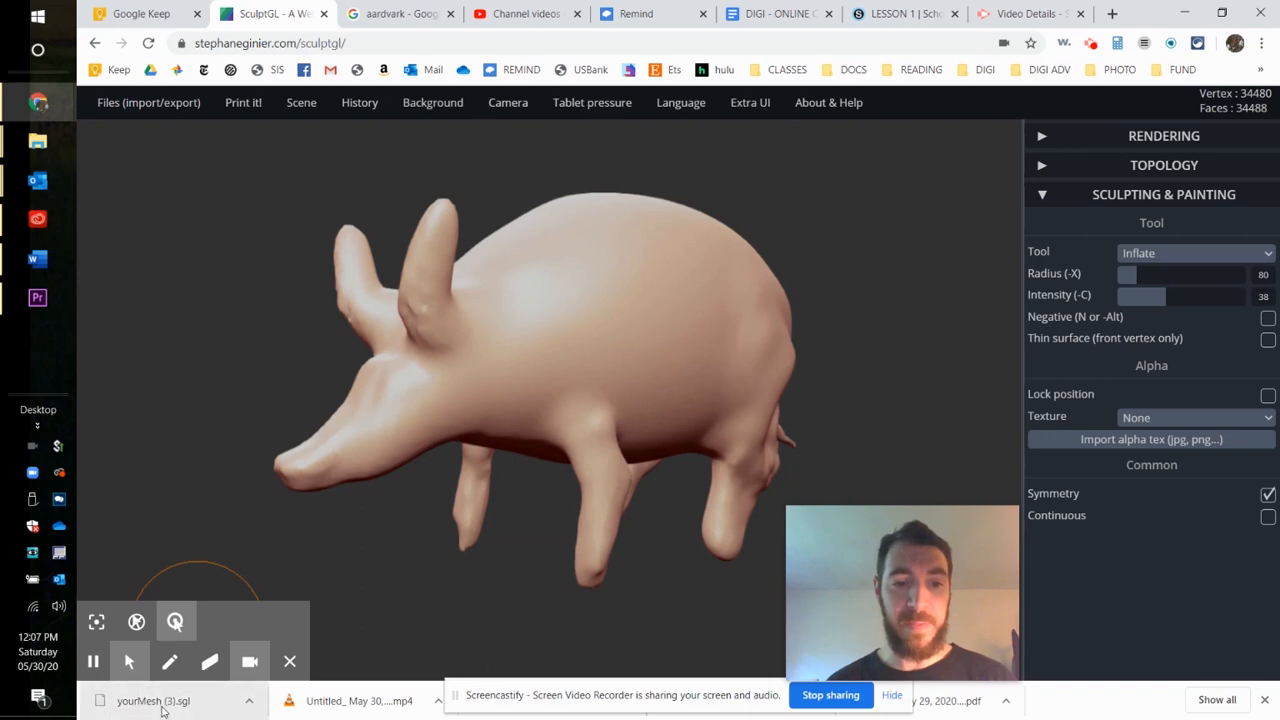
{"action": "left_click", "coordinate": [250, 703]}
{"action": "left_click", "coordinate": [303, 644]}
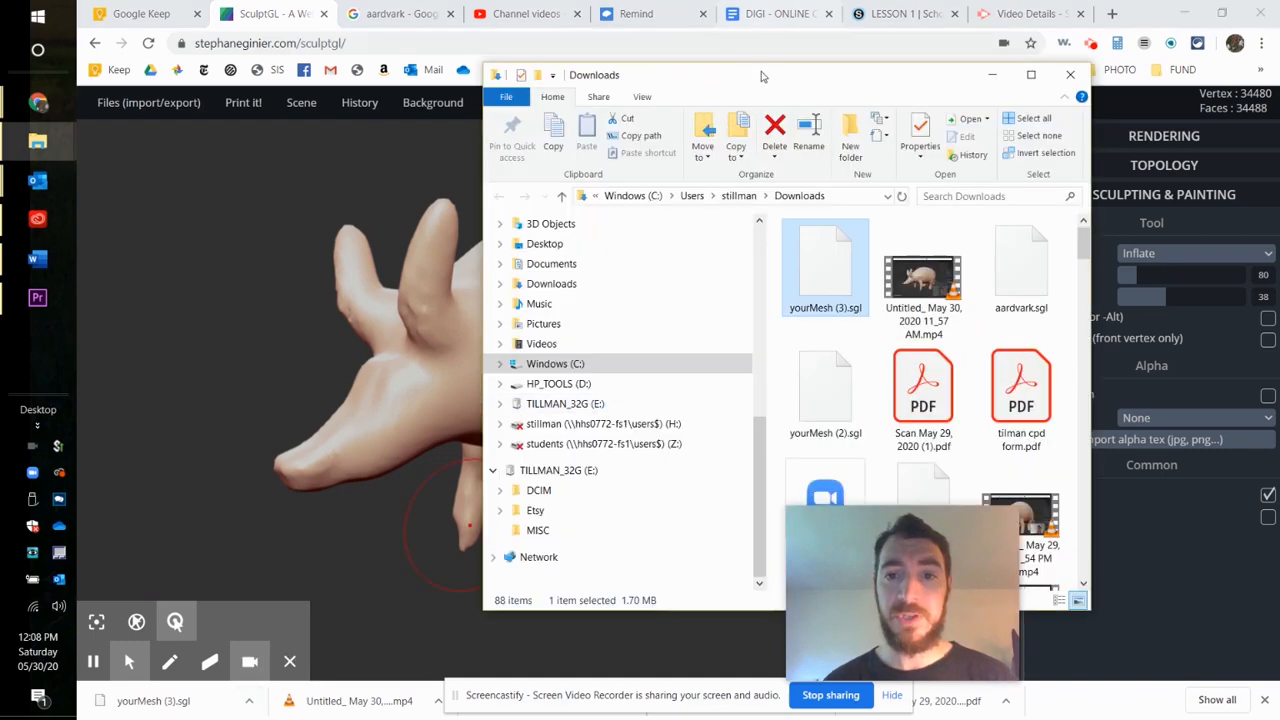
{"action": "left_click_drag", "start_coordinate": [760, 76], "coordinate": [420, 79]}
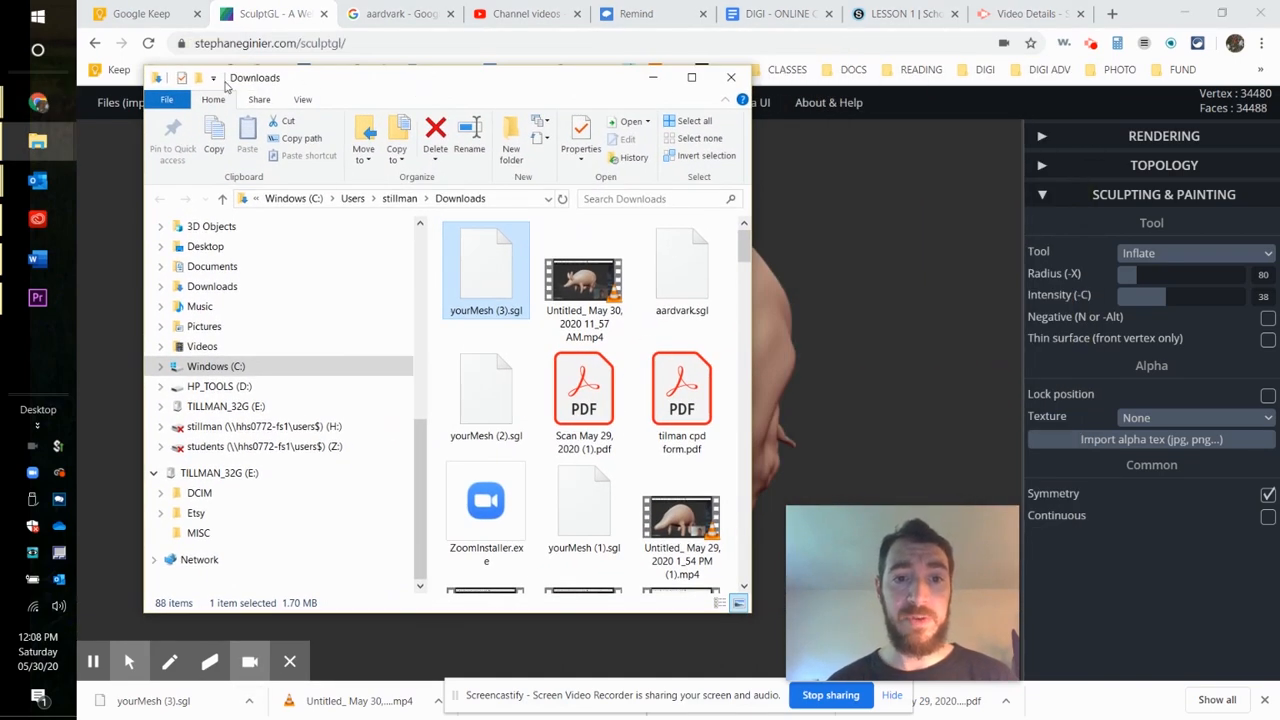
{"action": "left_click", "coordinate": [652, 80]}
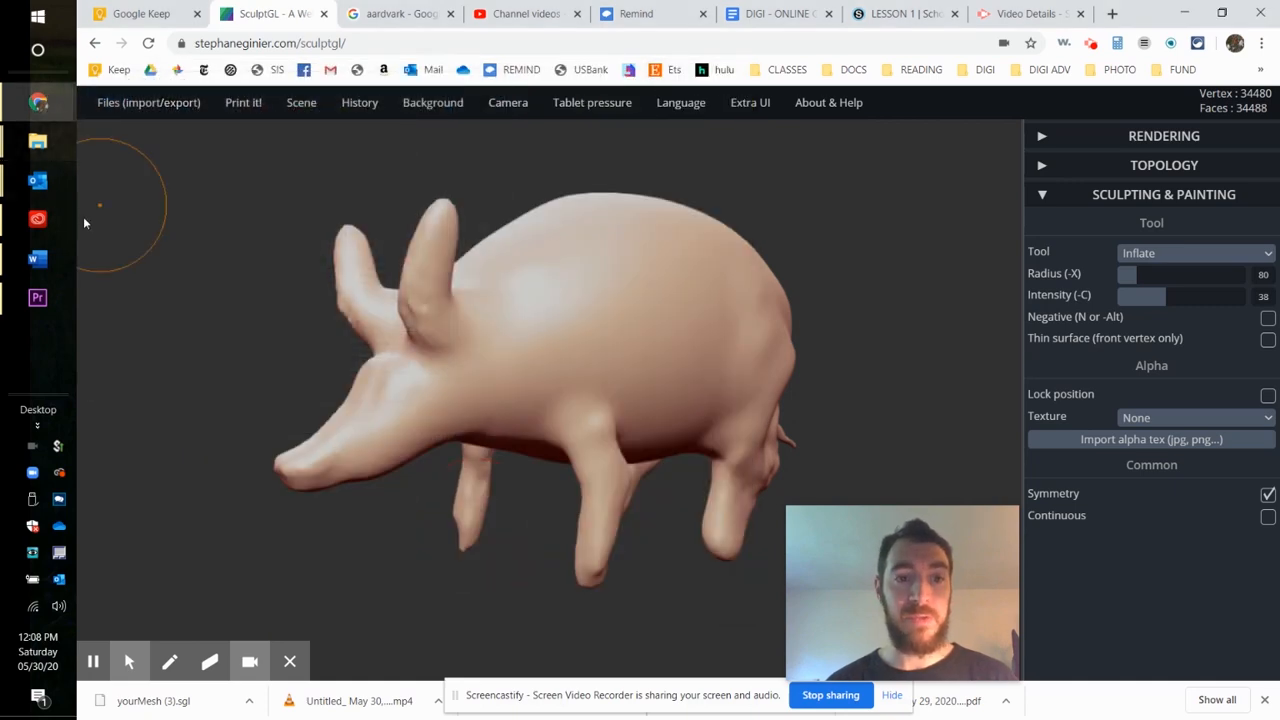
- Switch to the full-size File Explorer window, and open the Downloads folder from Quick access
{"action": "mouse_move", "coordinate": [40, 145]}
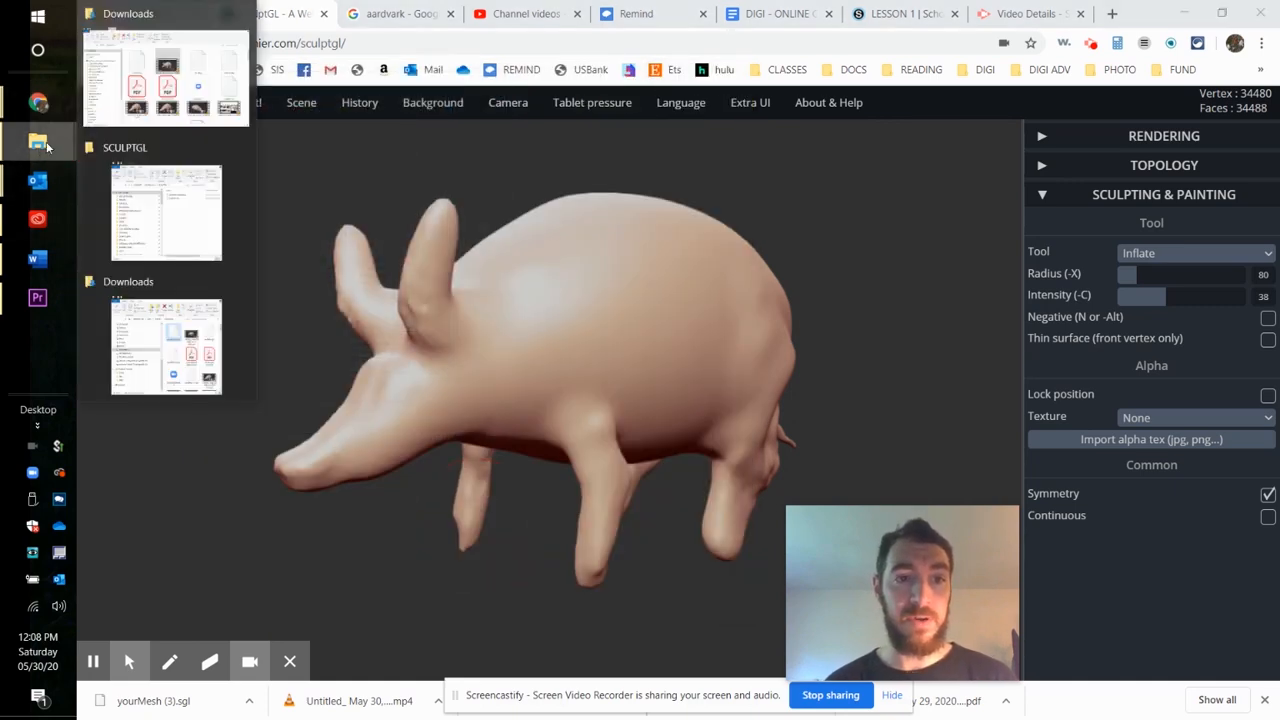
{"action": "left_click", "coordinate": [162, 87]}
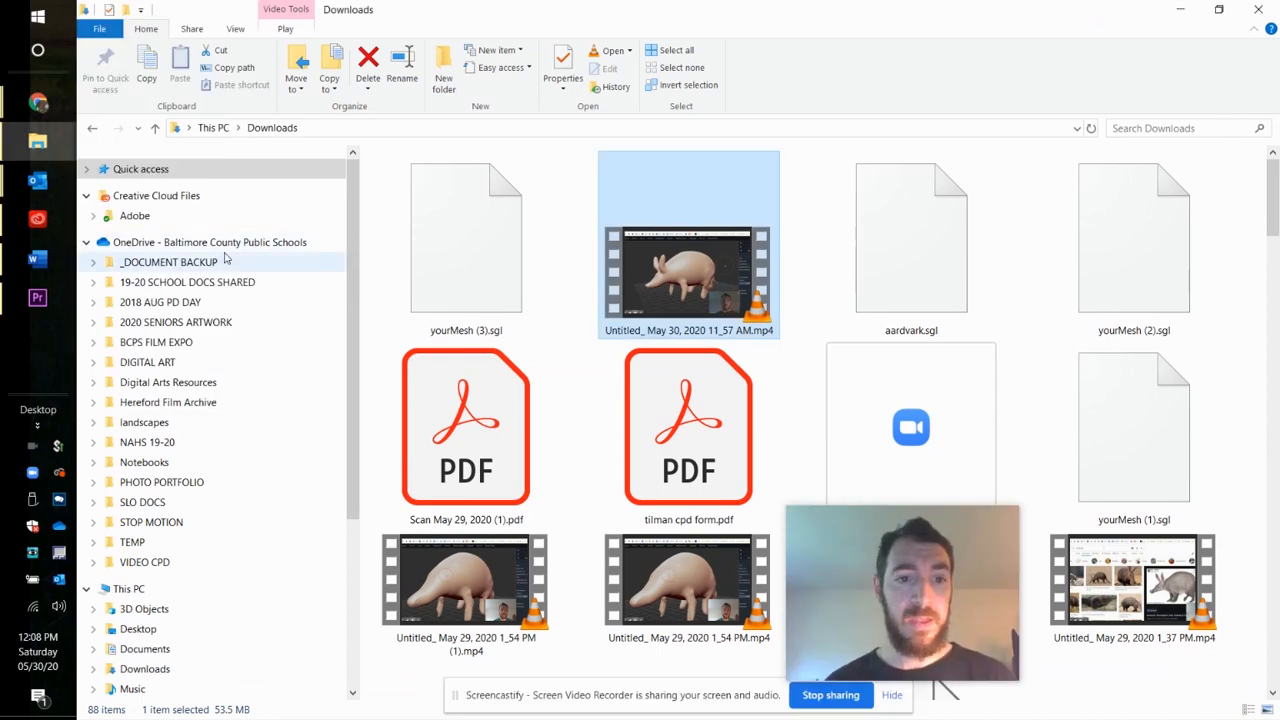
{"action": "left_click", "coordinate": [86, 169]}
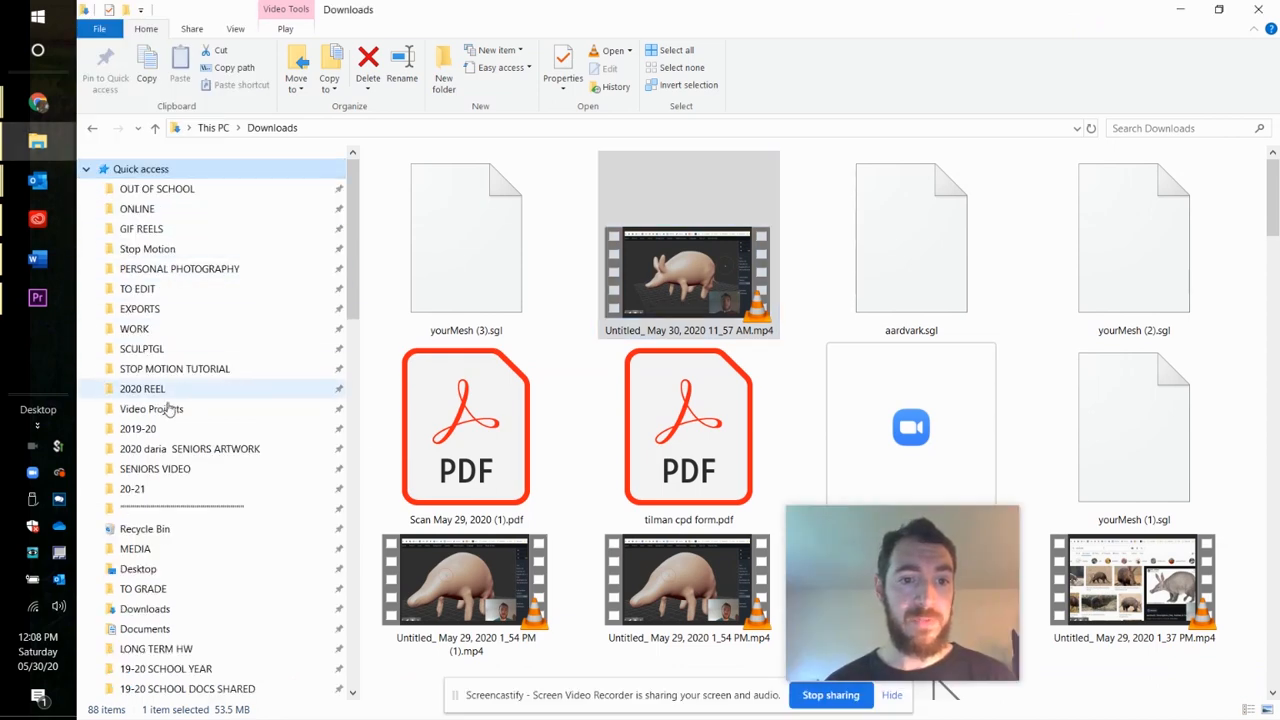
{"action": "left_click", "coordinate": [160, 612]}
{"action": "scroll", "coordinate": [150, 560], "scroll_direction": "down", "scroll_amount": 3}
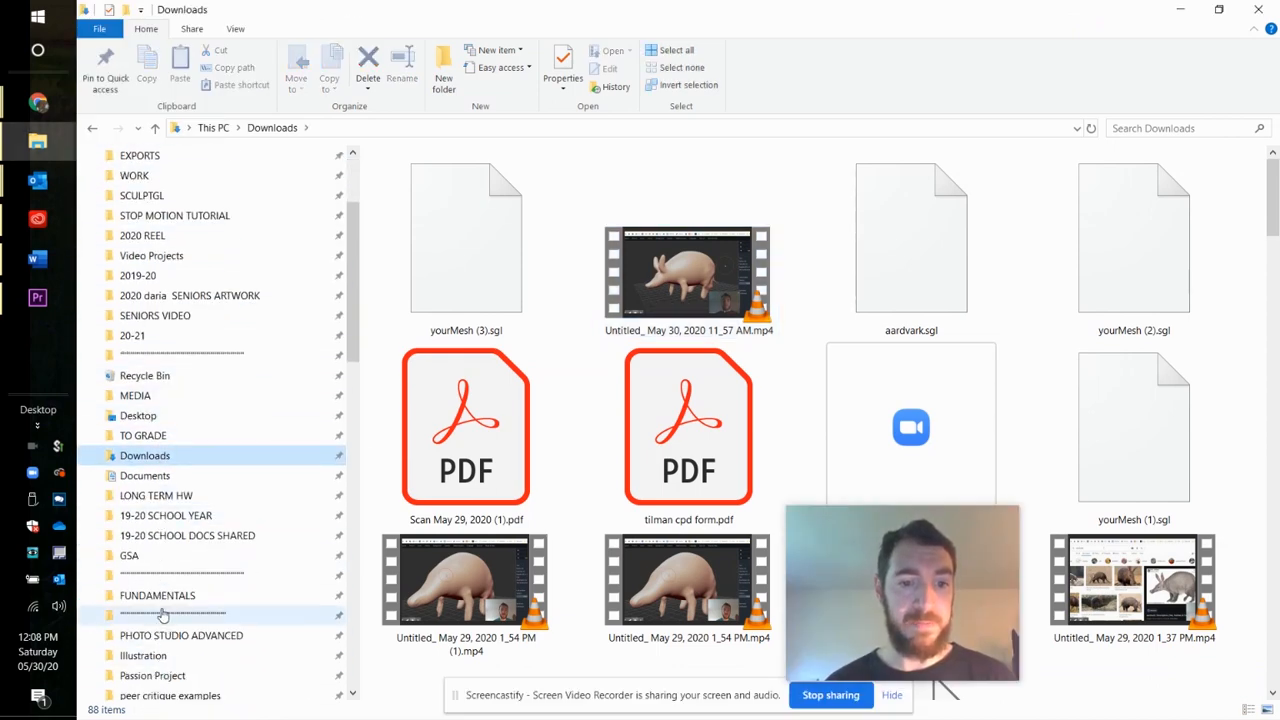
- Rename the saved file yourMesh (3).sgl as AARDVARK_NEW.sgl
{"action": "left_click", "coordinate": [490, 272]}
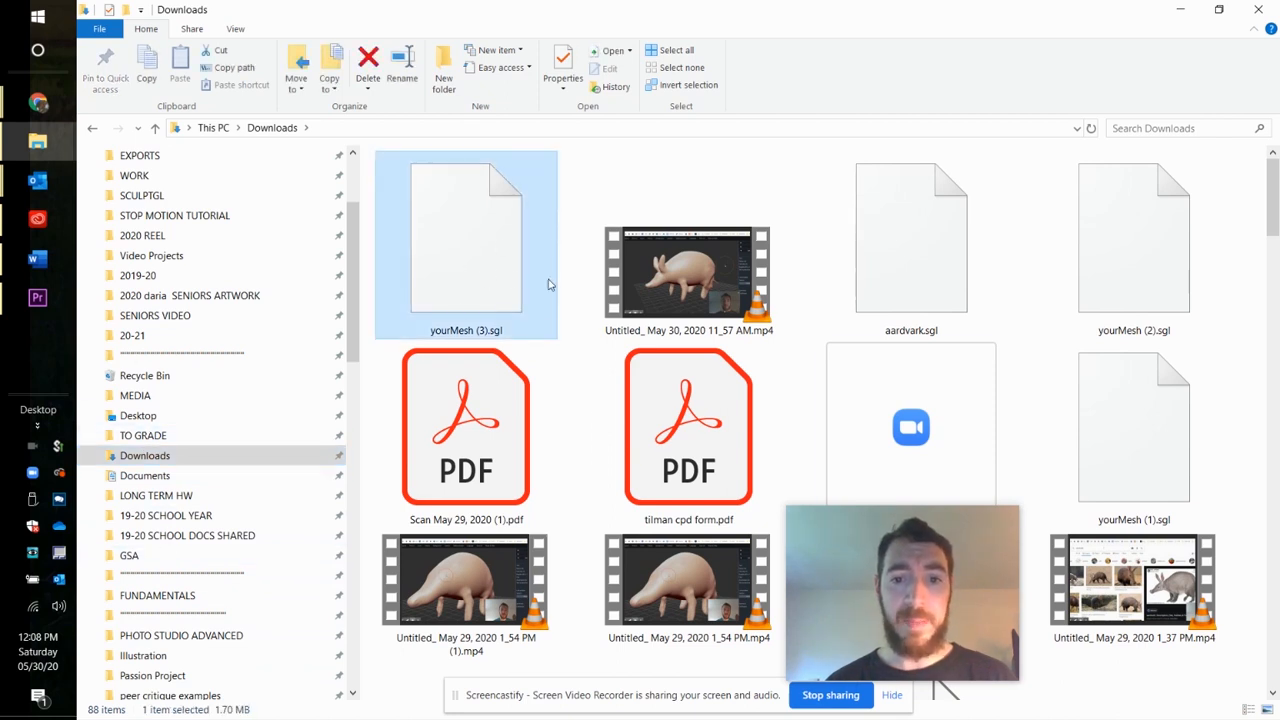
{"action": "left_click", "coordinate": [468, 332]}
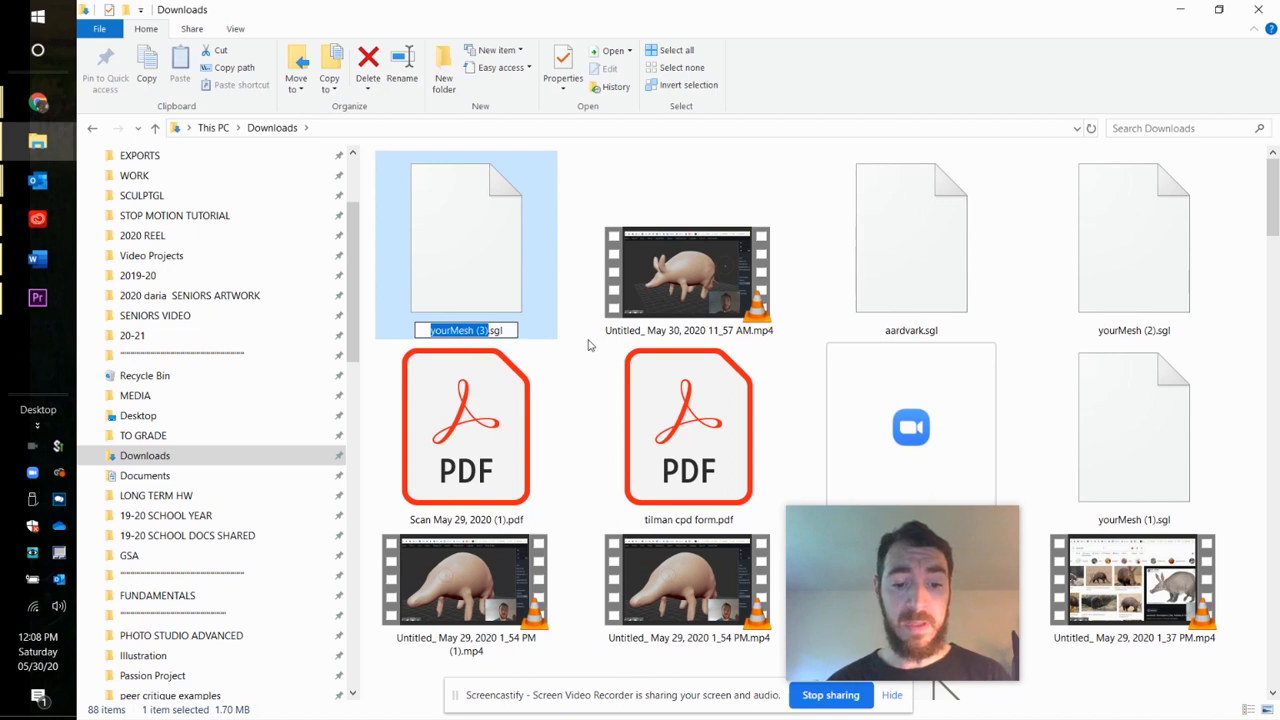
{"action": "type", "text": "AA"}
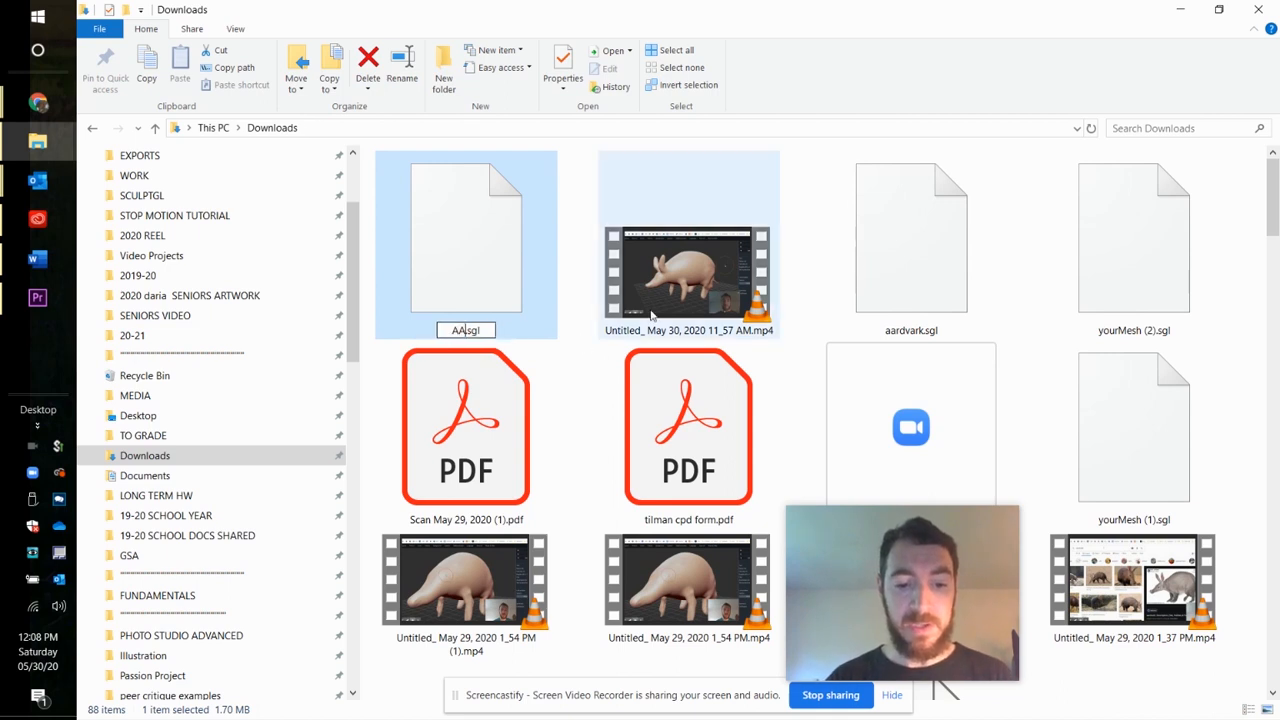
{"action": "type", "text": "RDVARK_NEW"}
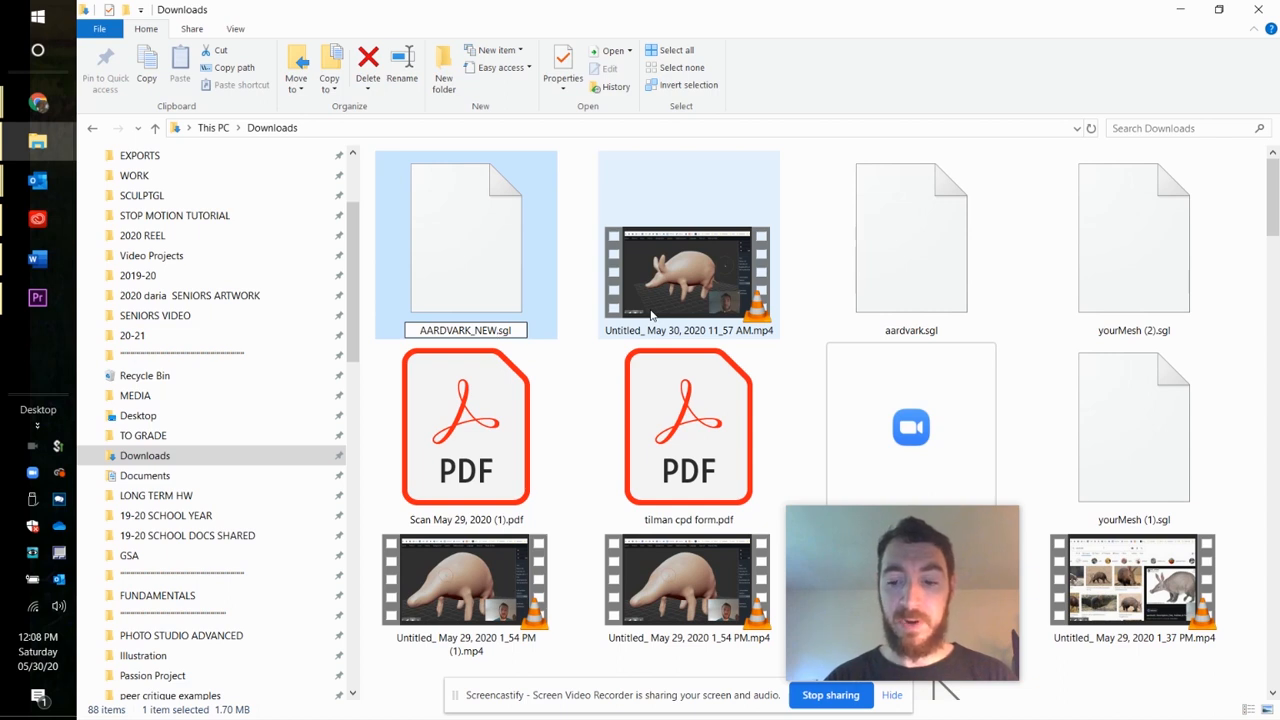
{"action": "key", "text": "Return"}
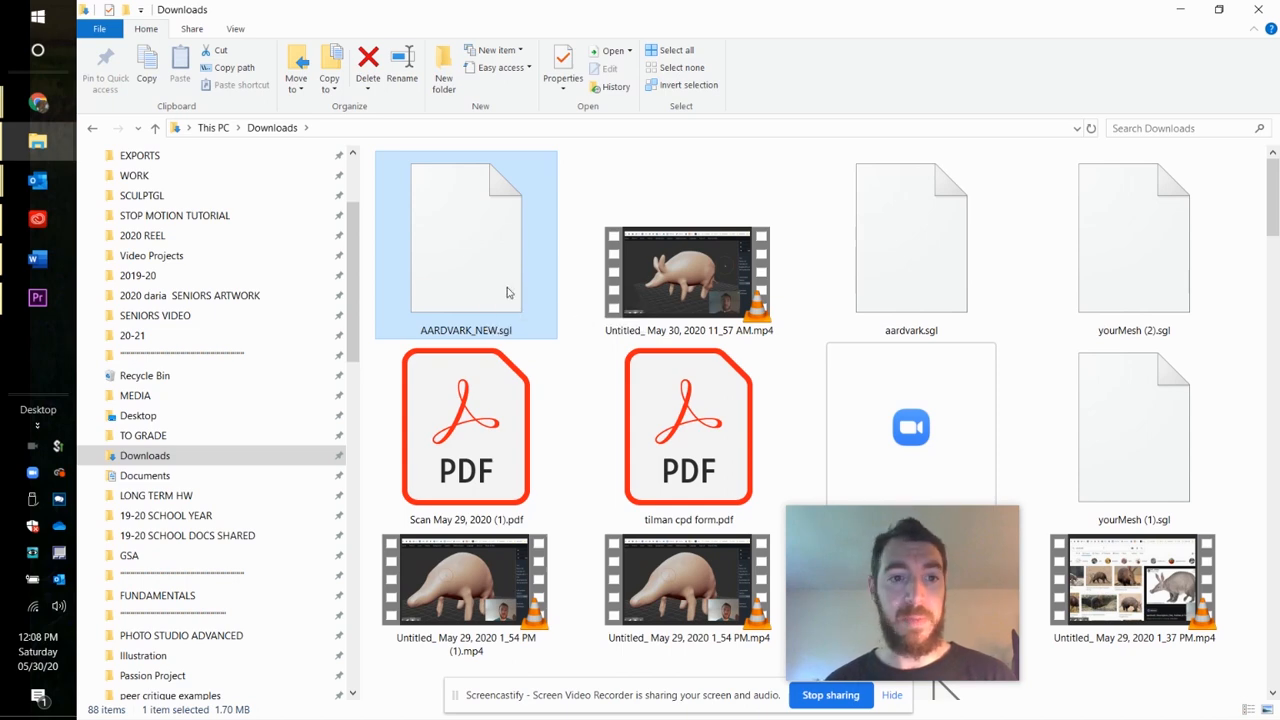
- Switch back to SculptGL in the browser, and clear the whole scene
{"action": "mouse_move", "coordinate": [38, 102]}
{"action": "left_click", "coordinate": [128, 88]}
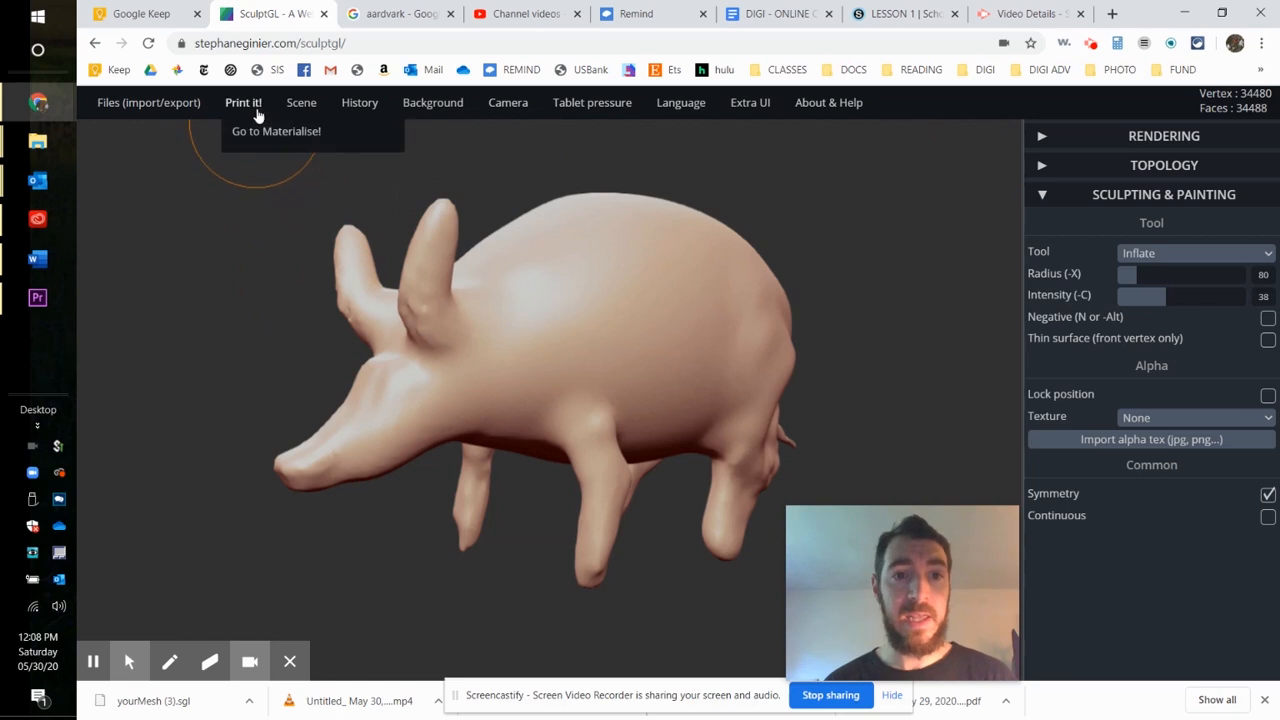
{"action": "mouse_move", "coordinate": [301, 102]}
{"action": "left_click", "coordinate": [322, 131]}
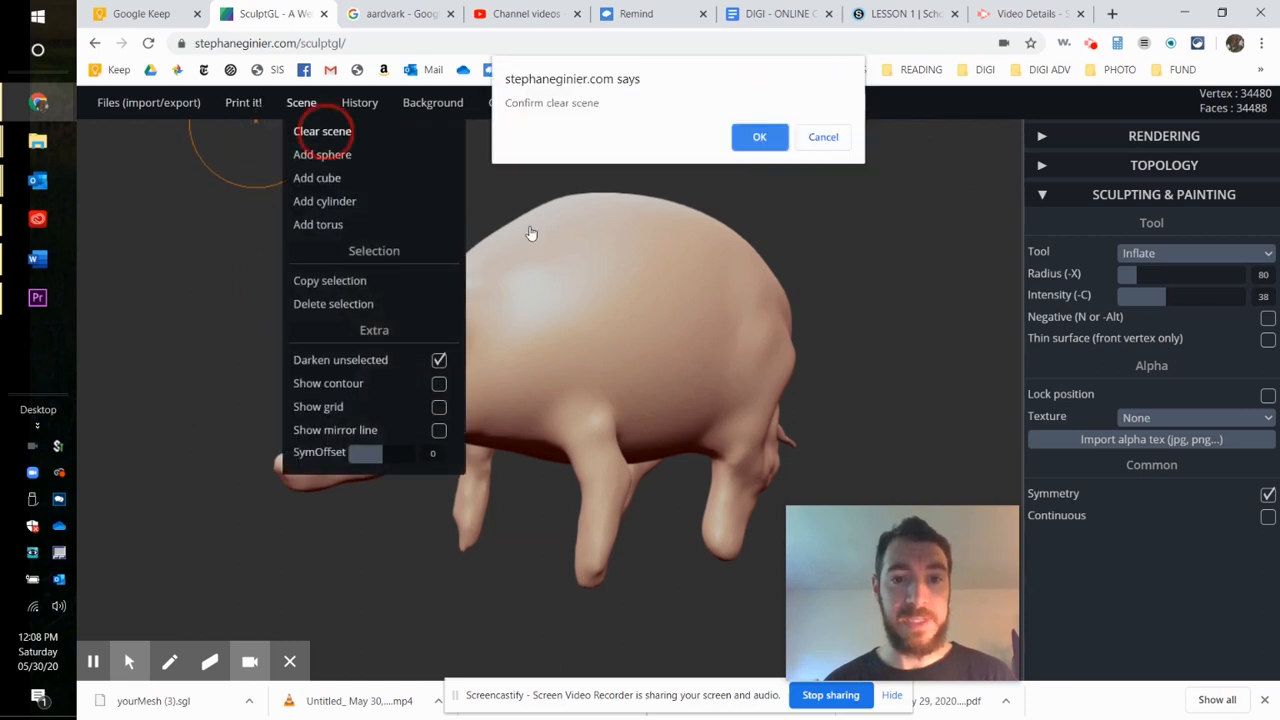
{"action": "left_click", "coordinate": [757, 139]}
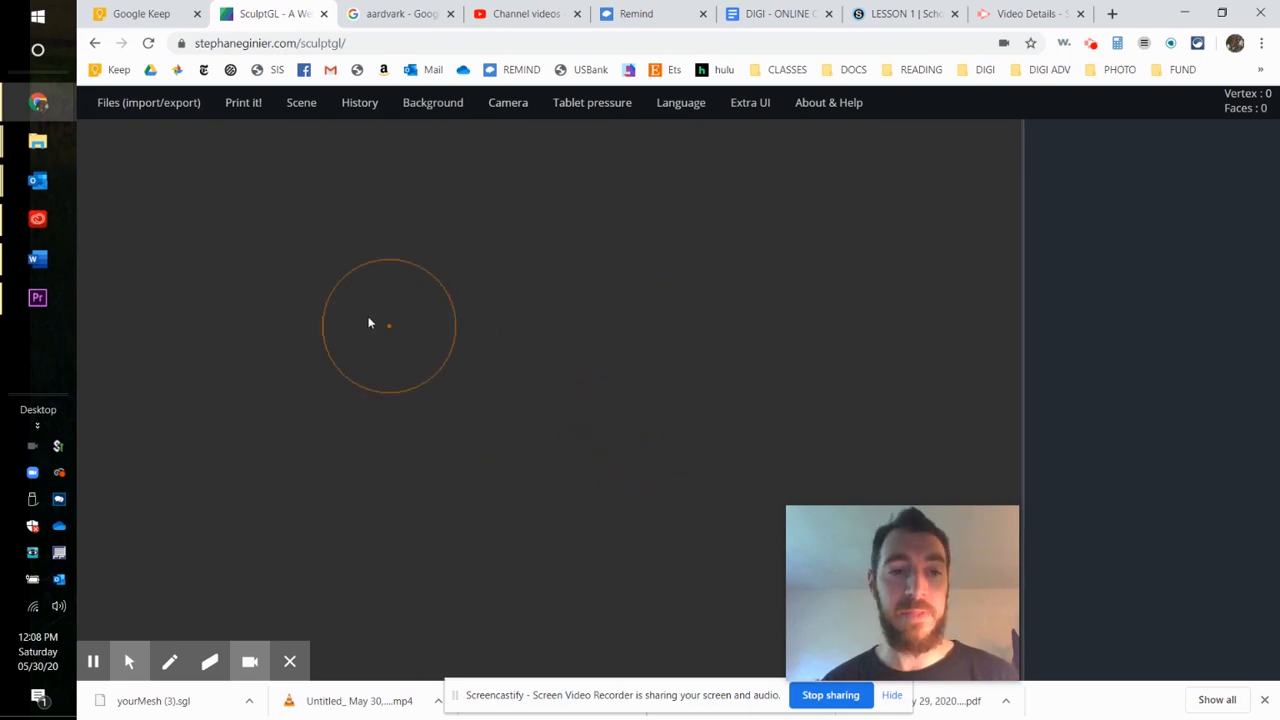
- Import AARDVARK_NEW.sgl from the Downloads folder into the empty scene, and view the aardvark from its side
{"action": "mouse_move", "coordinate": [122, 107]}
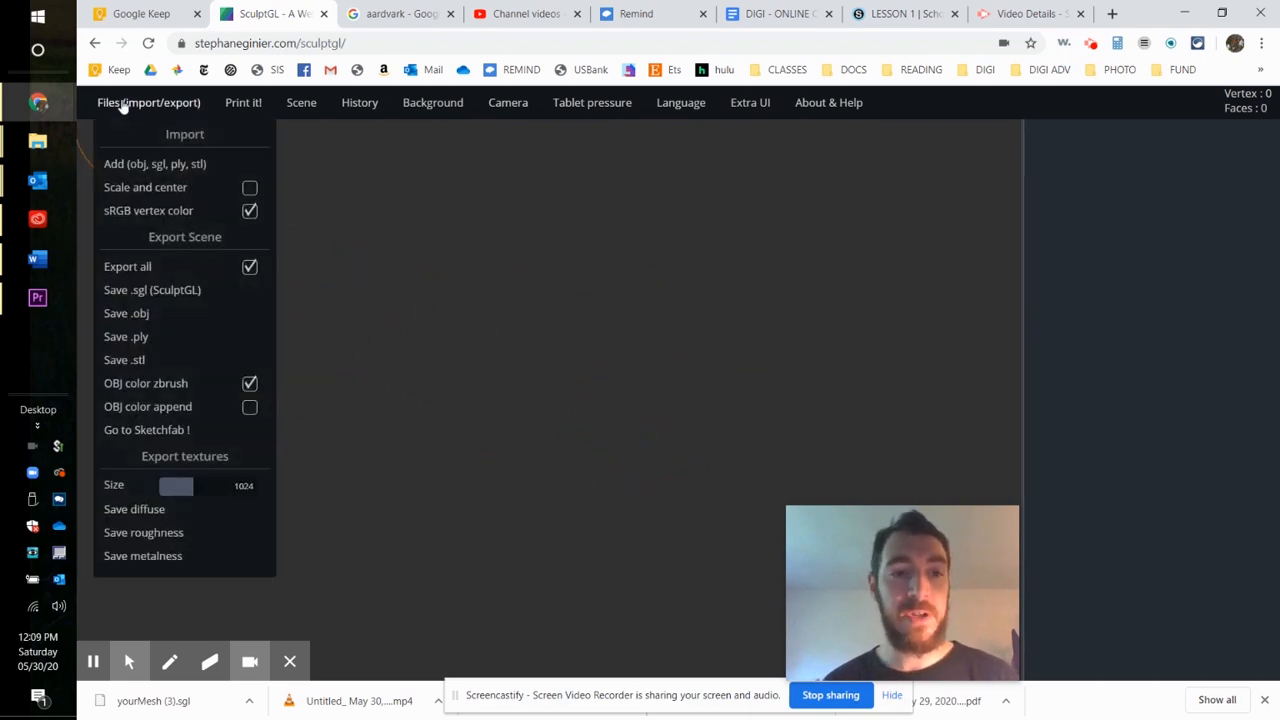
{"action": "left_click", "coordinate": [136, 166]}
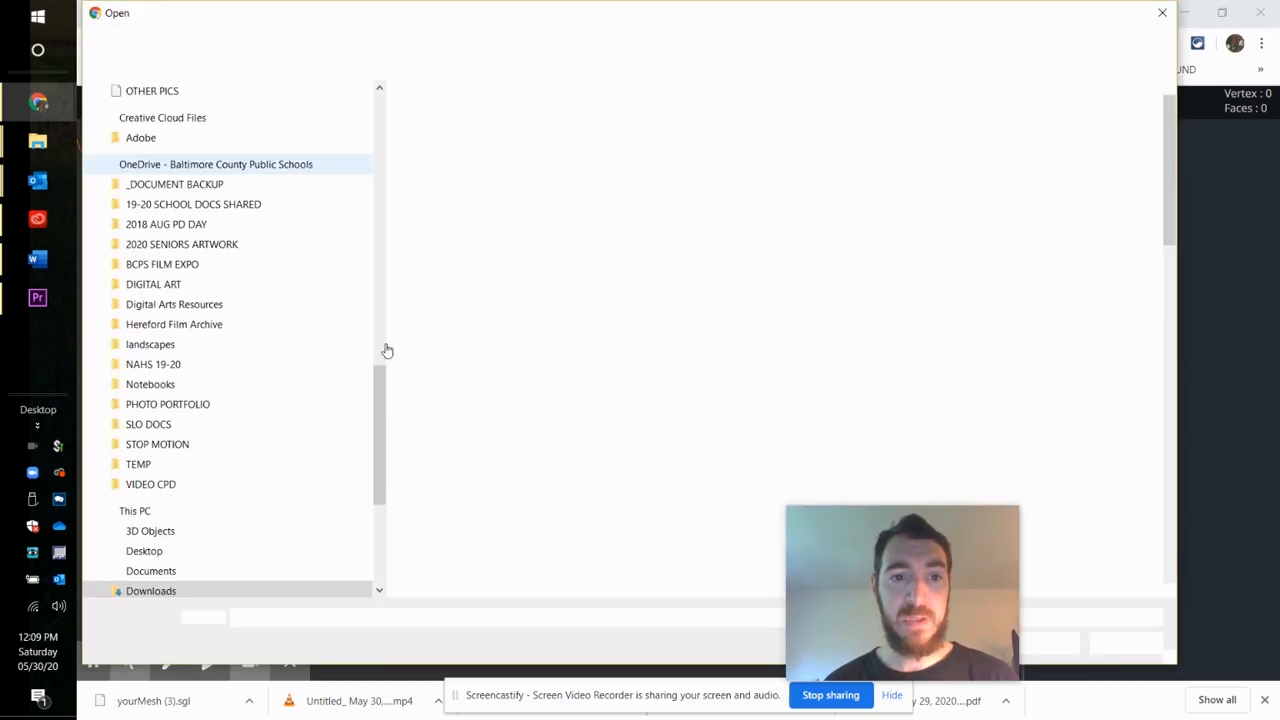
{"action": "scroll", "coordinate": [234, 395], "scroll_direction": "up", "scroll_amount": 12}
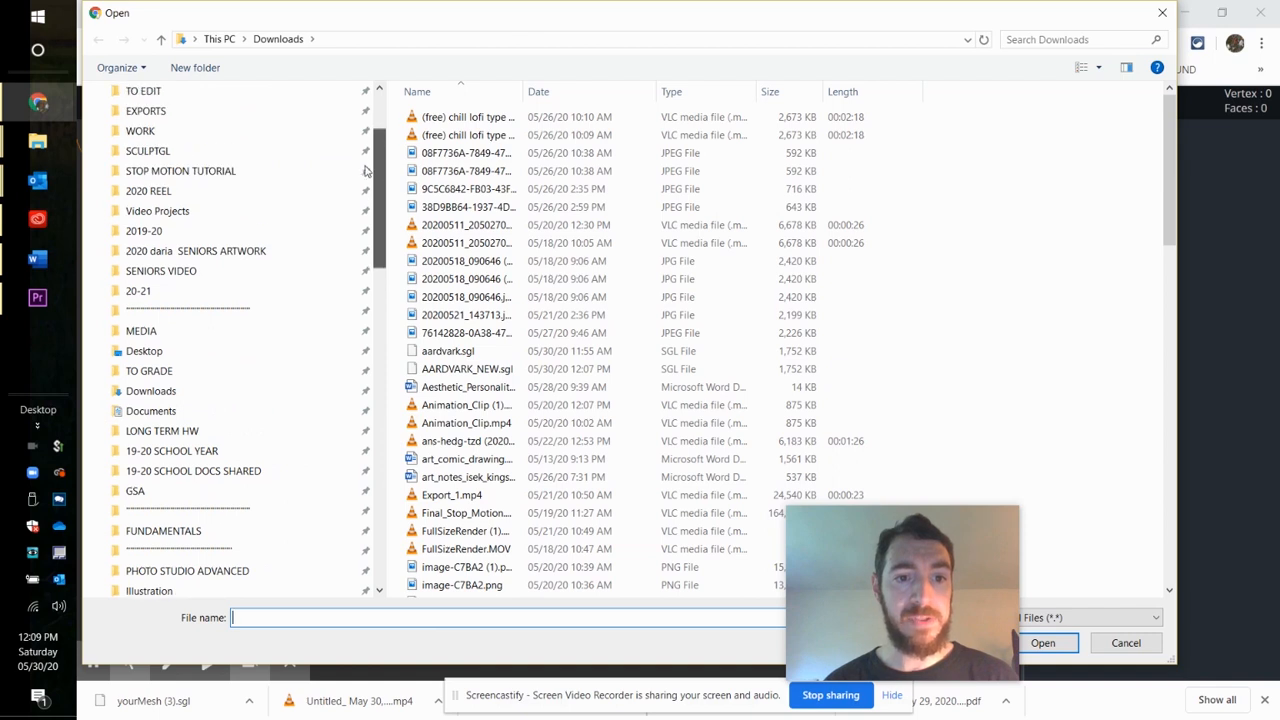
{"action": "left_click", "coordinate": [234, 395]}
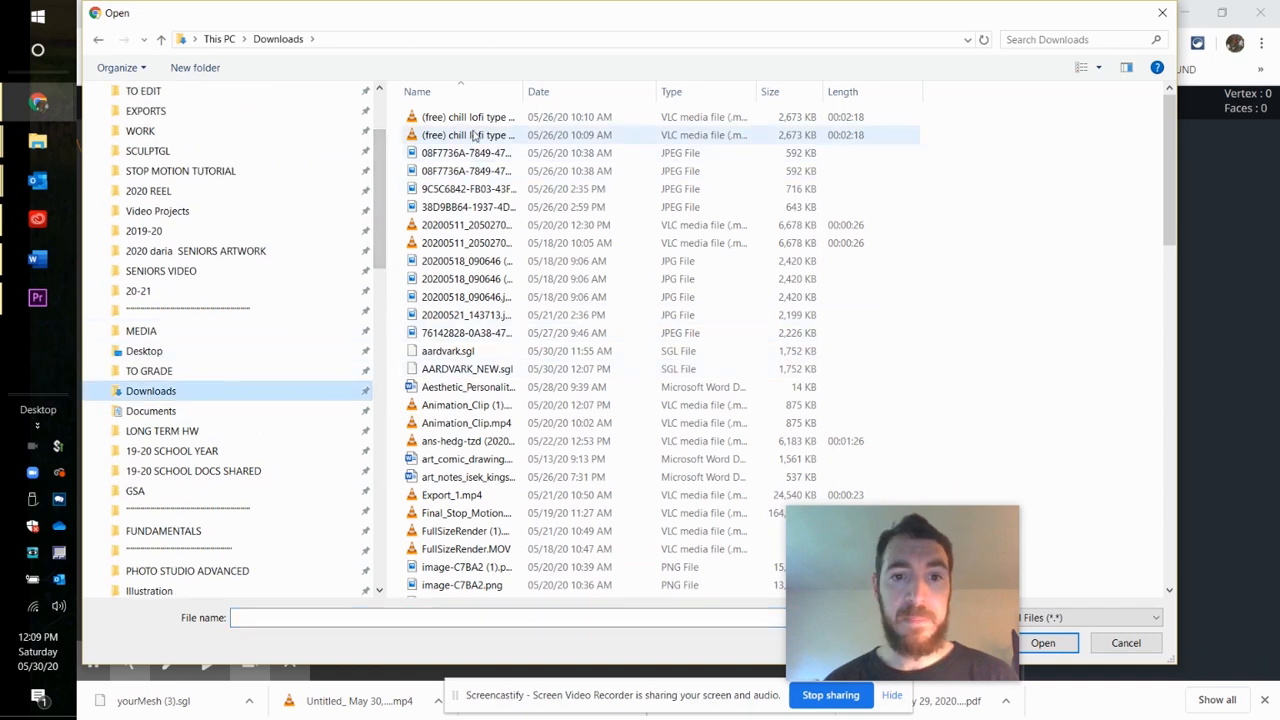
{"action": "left_click", "coordinate": [482, 370]}
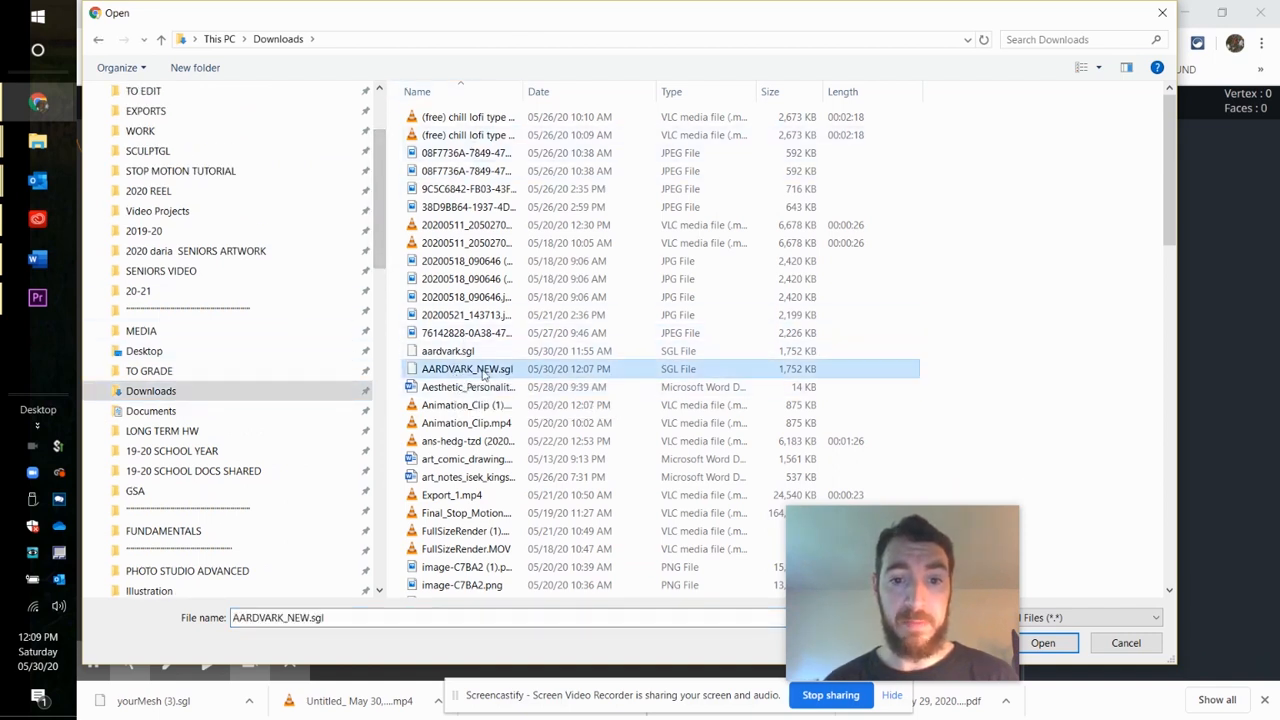
{"action": "left_click", "coordinate": [1045, 643]}
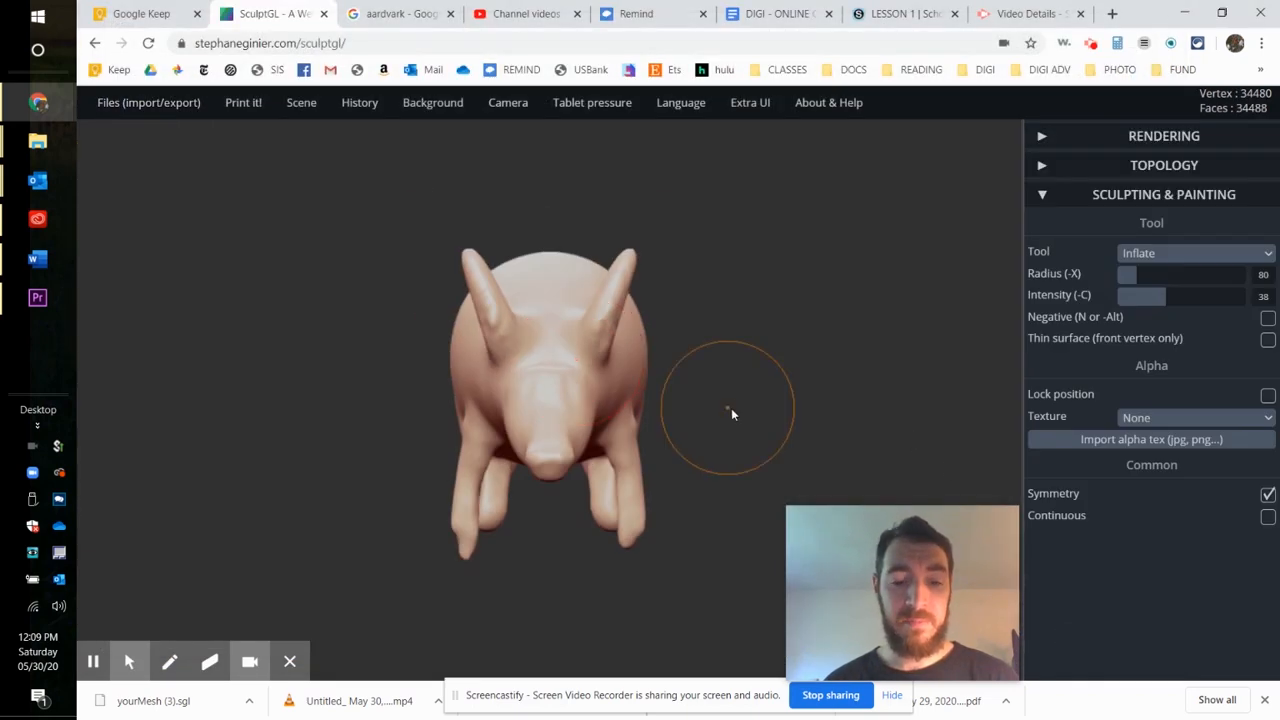
{"action": "mouse_move", "coordinate": [760, 390]}
{"action": "left_mouse_down"}
{"action": "mouse_move", "coordinate": [596, 398]}
{"action": "mouse_move", "coordinate": [706, 372]}
{"action": "mouse_move", "coordinate": [705, 396]}
{"action": "mouse_move", "coordinate": [642, 382]}
{"action": "mouse_move", "coordinate": [746, 400]}
{"action": "mouse_move", "coordinate": [651, 386]}
{"action": "mouse_move", "coordinate": [724, 338]}
{"action": "left_mouse_up"}
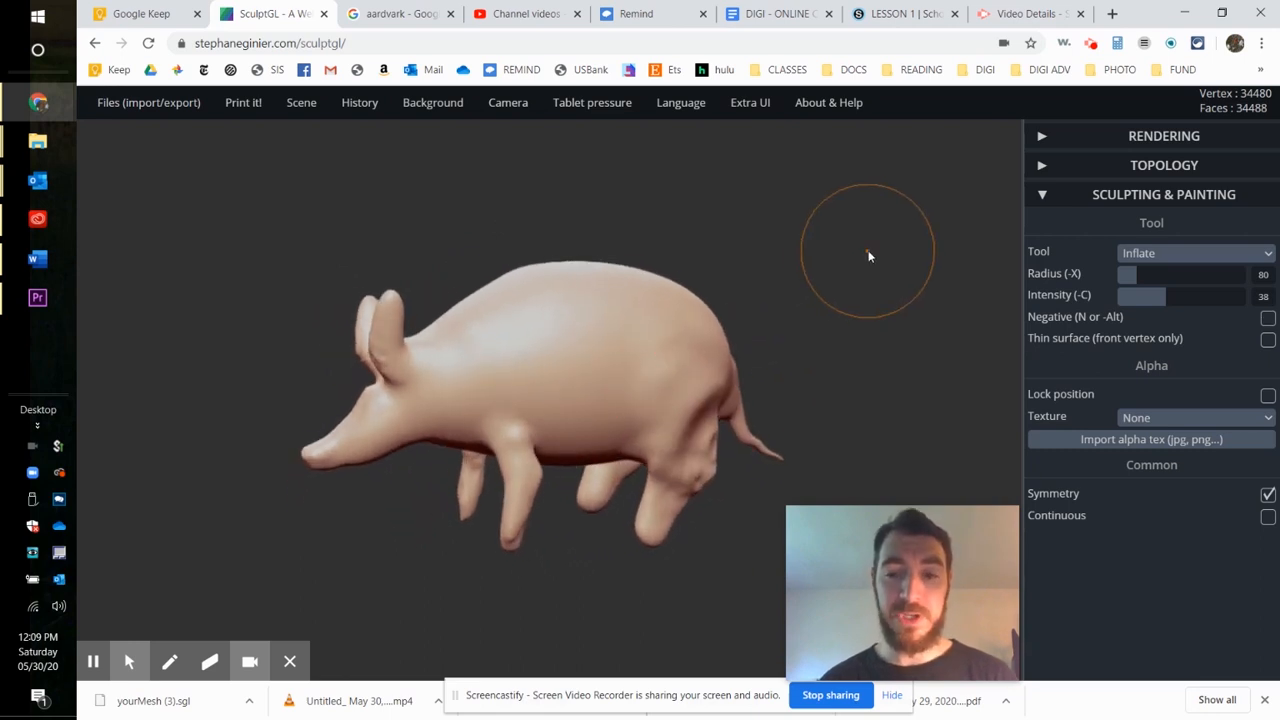